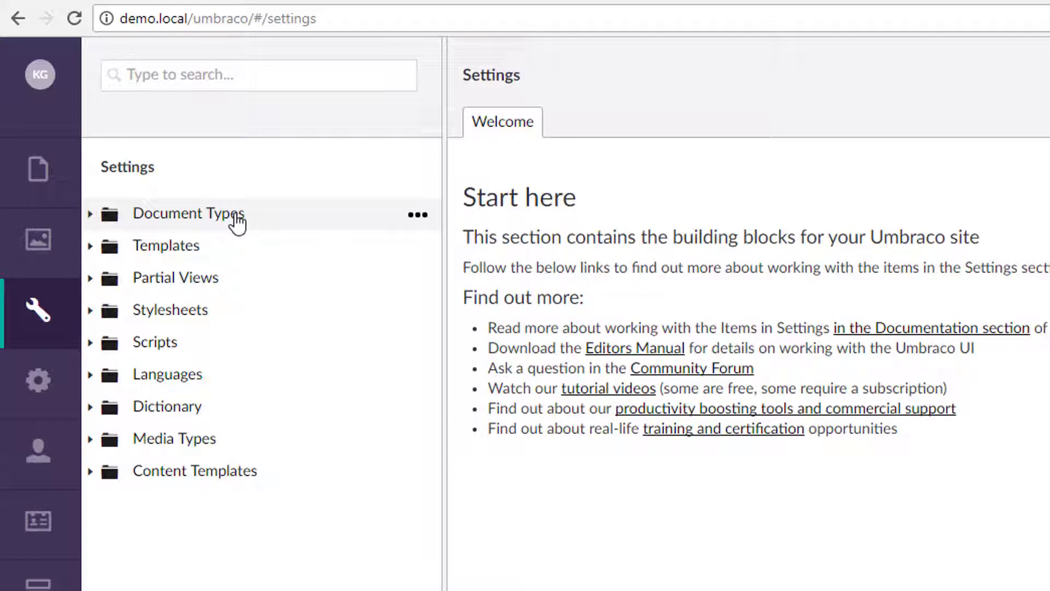
Expand the Templates and Document Types folders to compare their items, leaving Document Types collapsed
{"action": "left_click", "coordinate": [92, 247]}
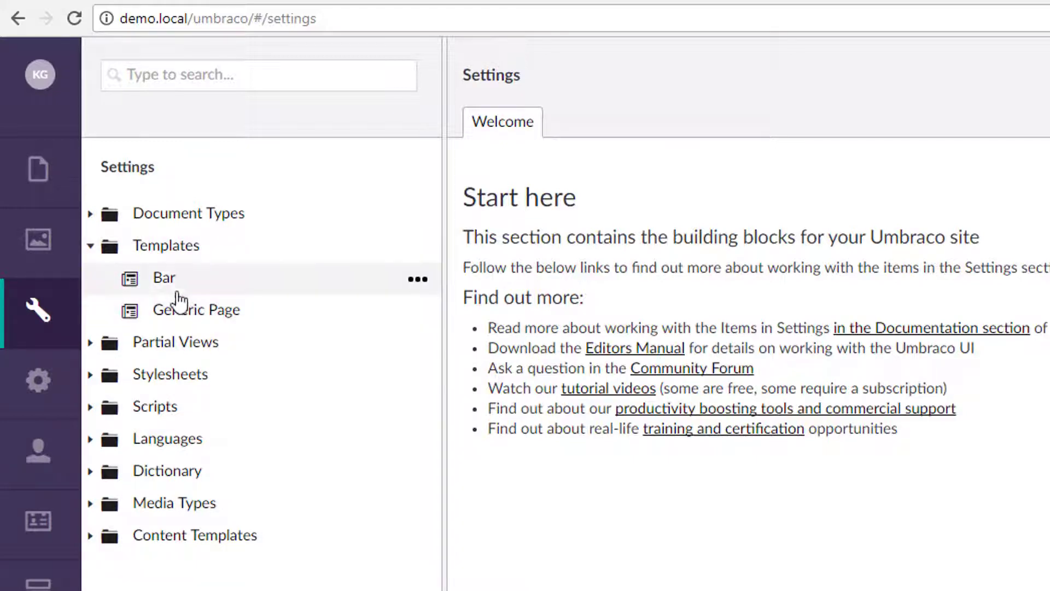
{"action": "left_click", "coordinate": [96, 217]}
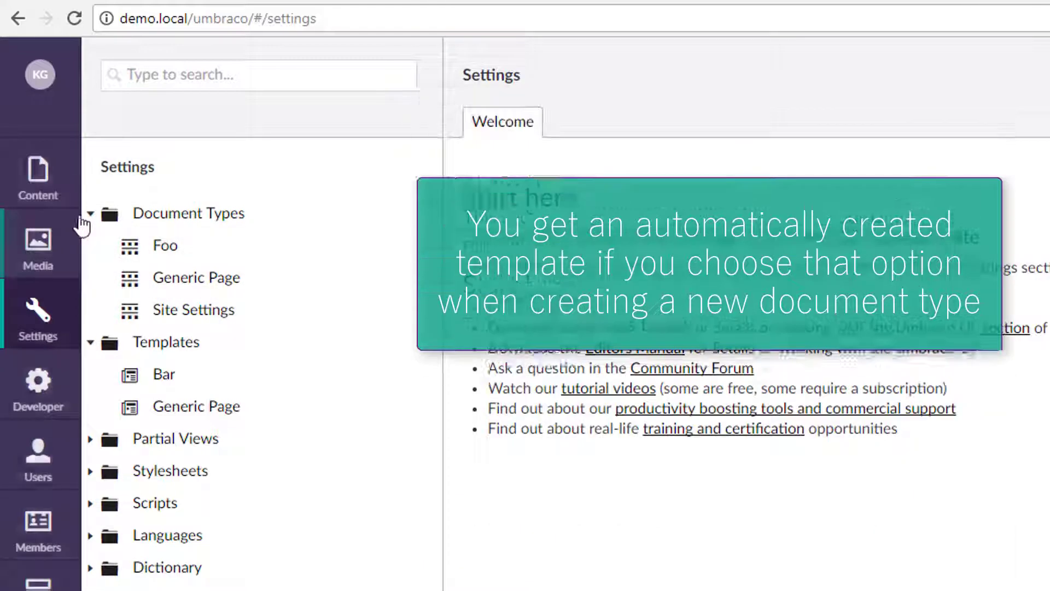
{"action": "left_click", "coordinate": [91, 214]}
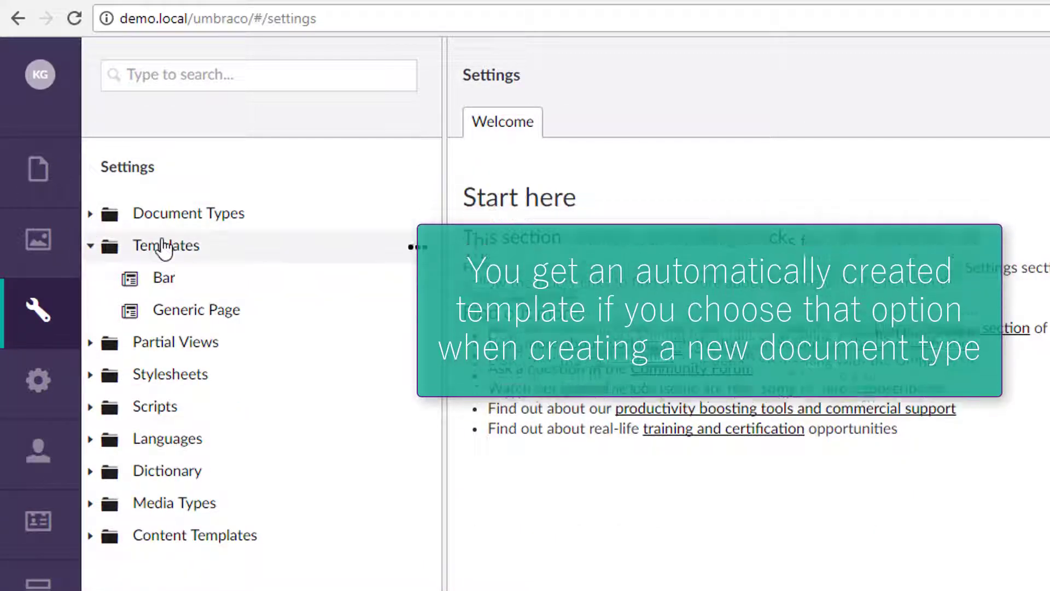
Open a blank new template in the Templates folder to view its default code
{"action": "right_click", "coordinate": [134, 246]}
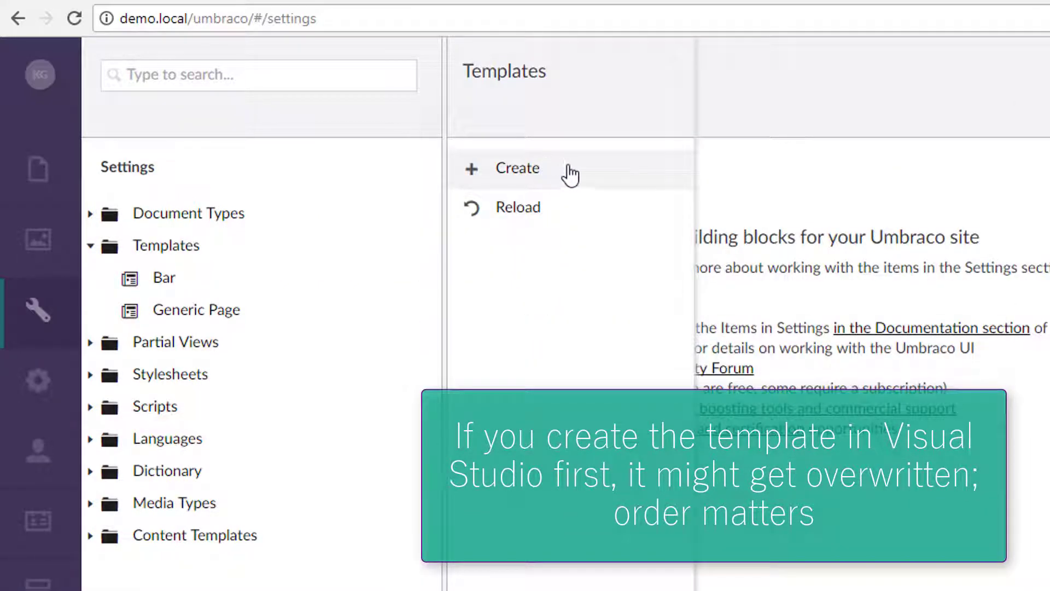
{"action": "left_click", "coordinate": [569, 174]}
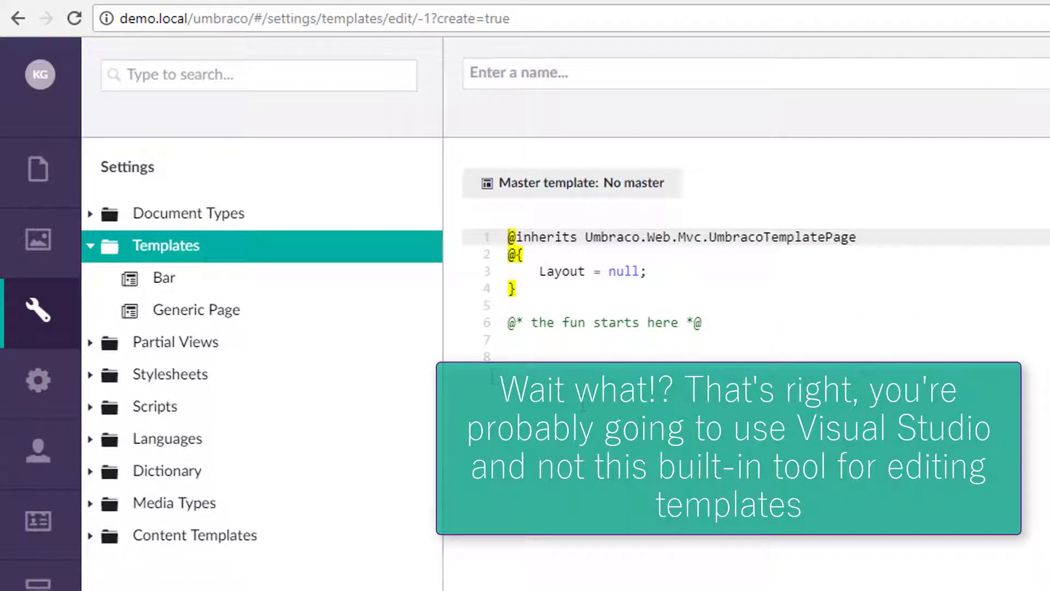
Open the Bar template and review the kinds of items that can be inserted into its code
{"action": "left_click", "coordinate": [169, 277]}
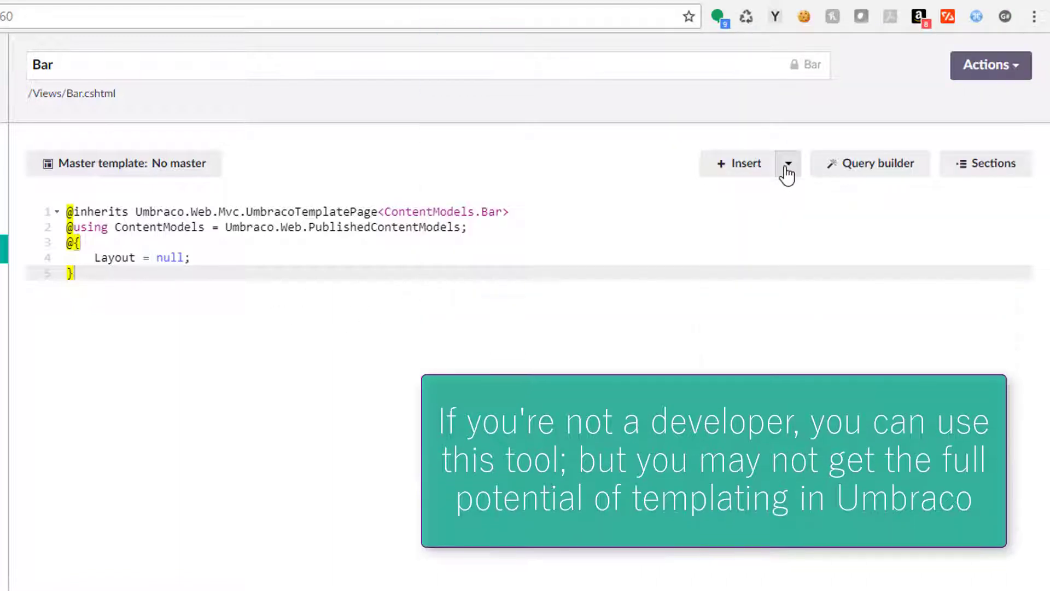
{"action": "left_click", "coordinate": [788, 170]}
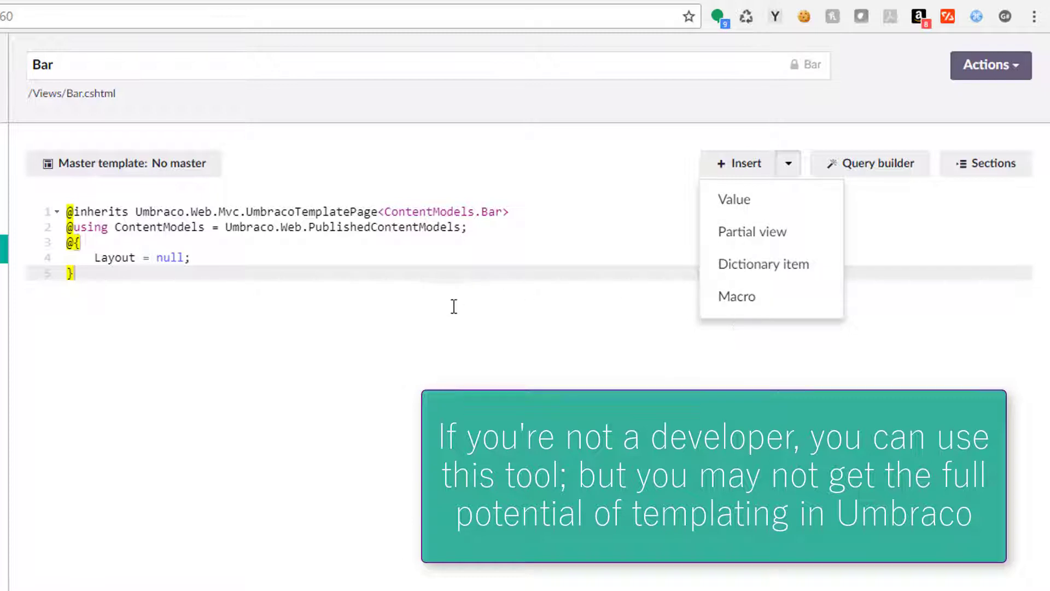
{"action": "left_click", "coordinate": [581, 326]}
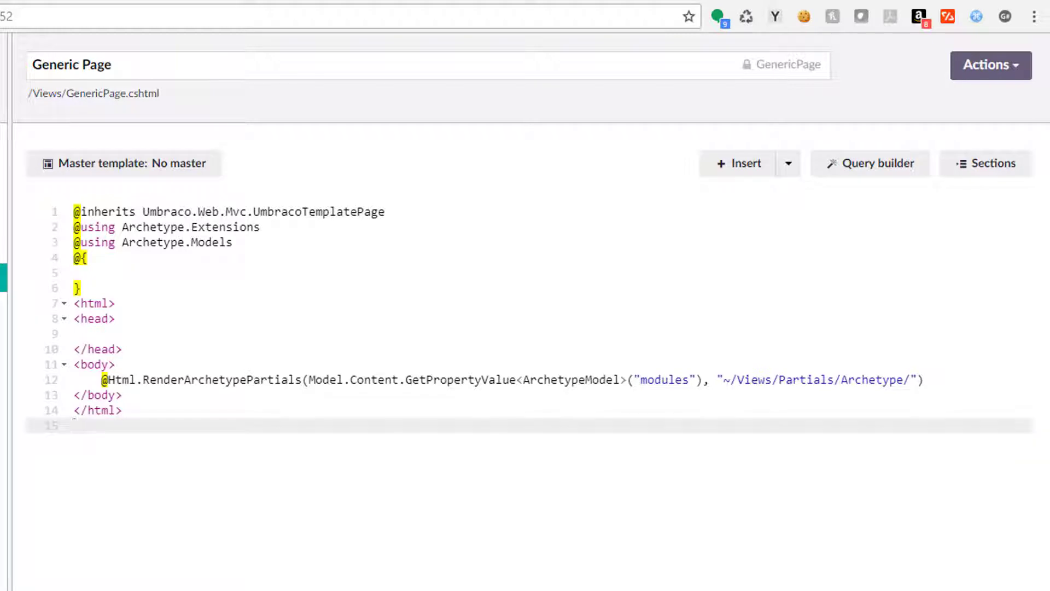
Check the actions available for the Templates folder and collapse the folder
{"action": "right_click", "coordinate": [127, 220]}
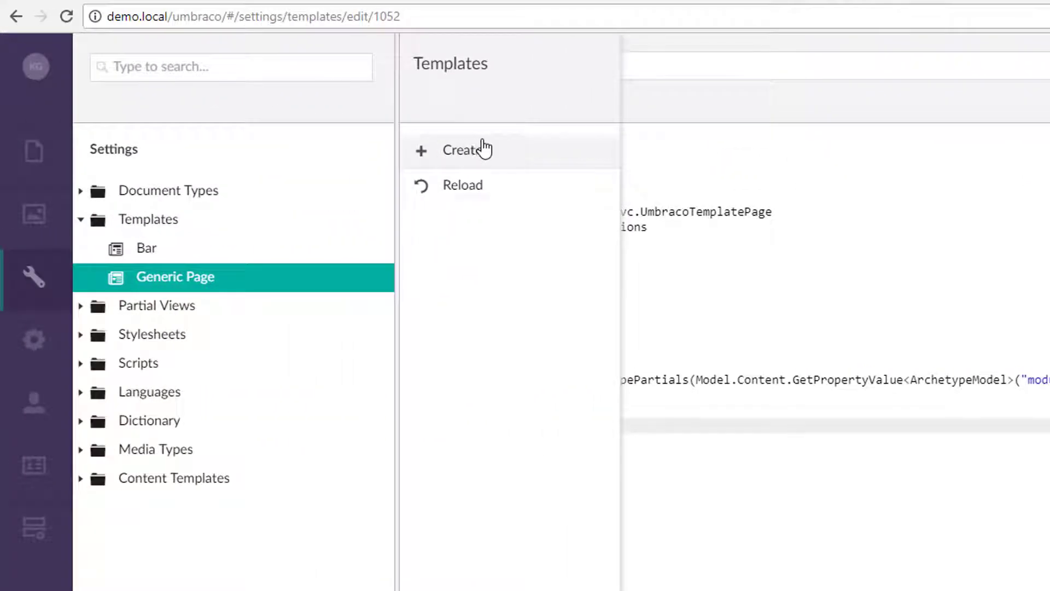
{"action": "left_click", "coordinate": [757, 540]}
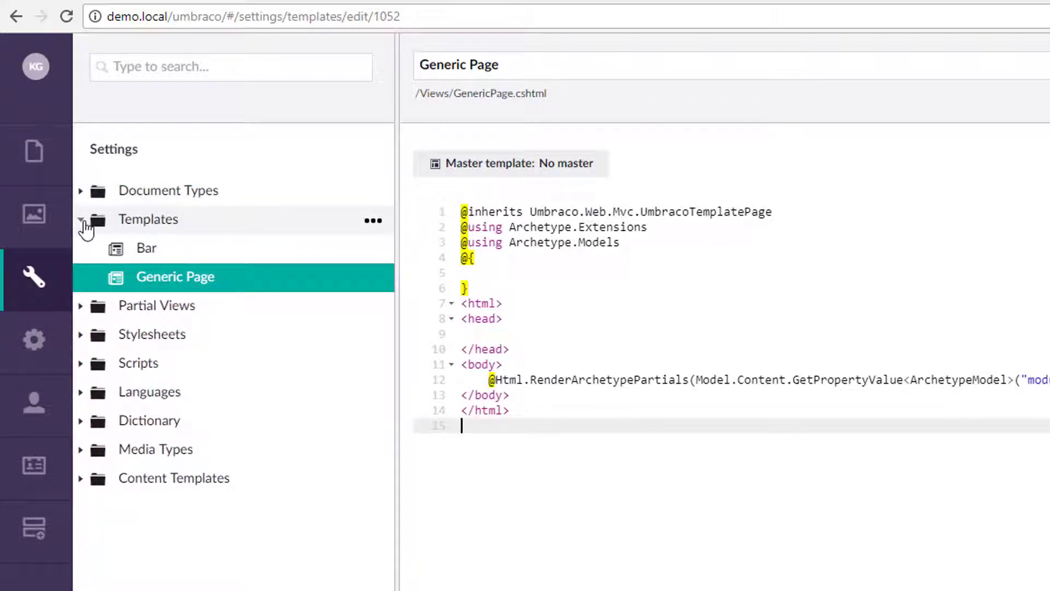
{"action": "left_click", "coordinate": [81, 220]}
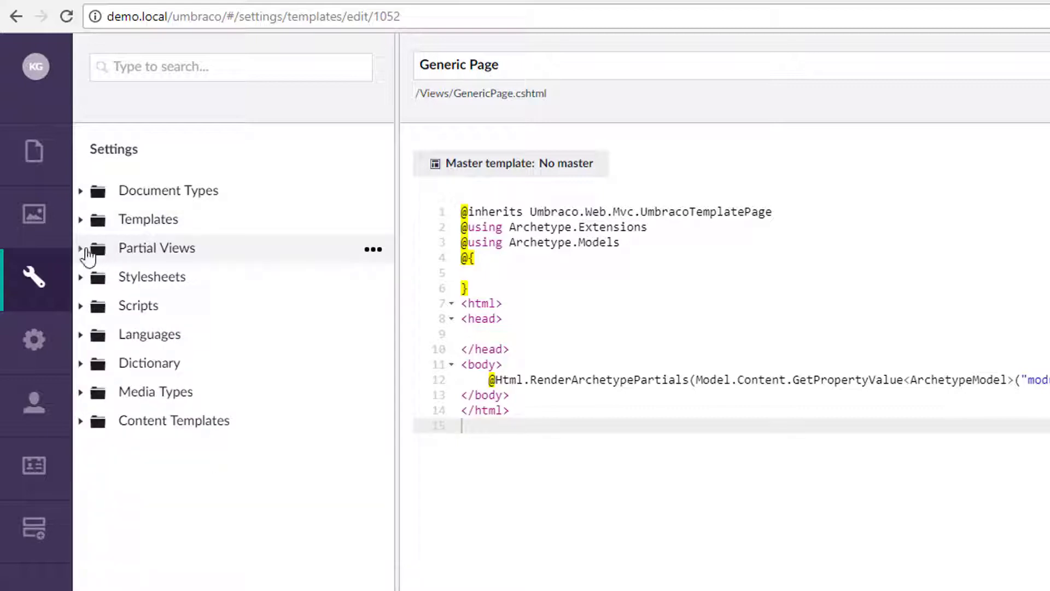
View the embed.cshtml partial view in the Archetype folder and collapse the Partial Views tree
{"action": "left_click", "coordinate": [82, 249]}
{"action": "left_click", "coordinate": [98, 278]}
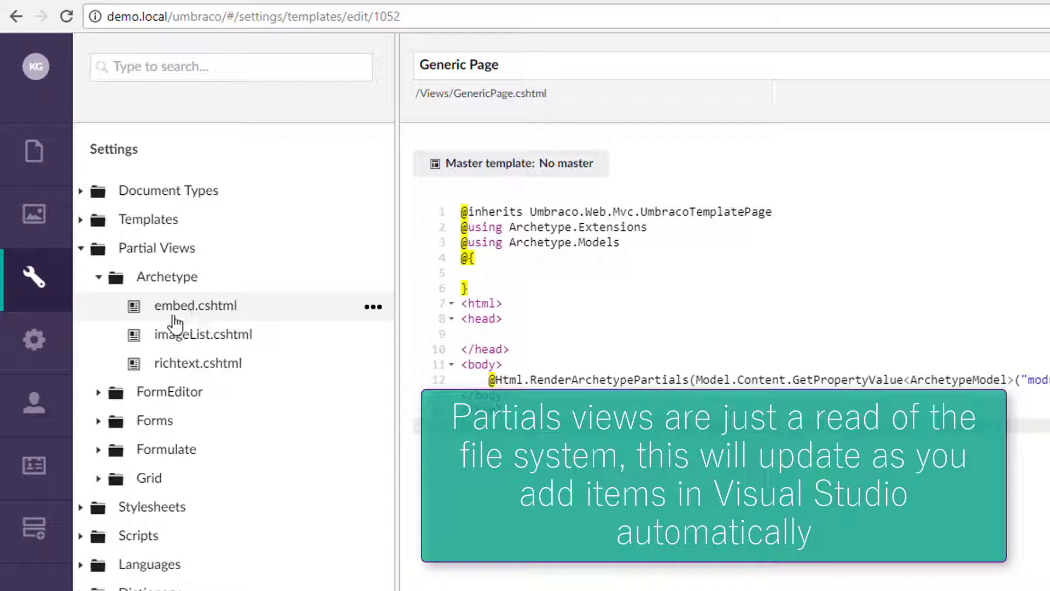
{"action": "left_click", "coordinate": [193, 309]}
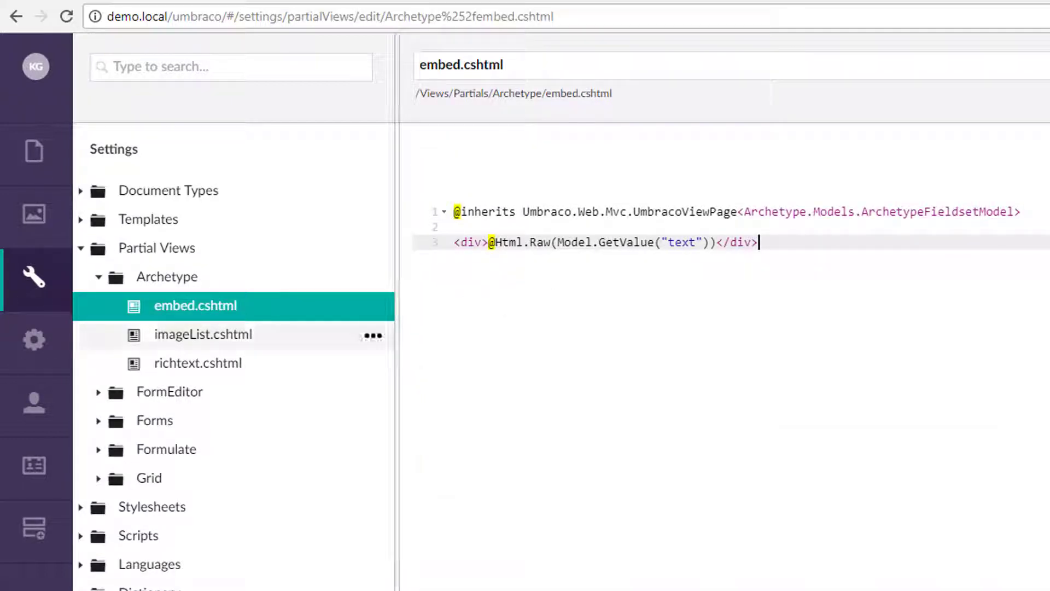
{"action": "left_click", "coordinate": [101, 278]}
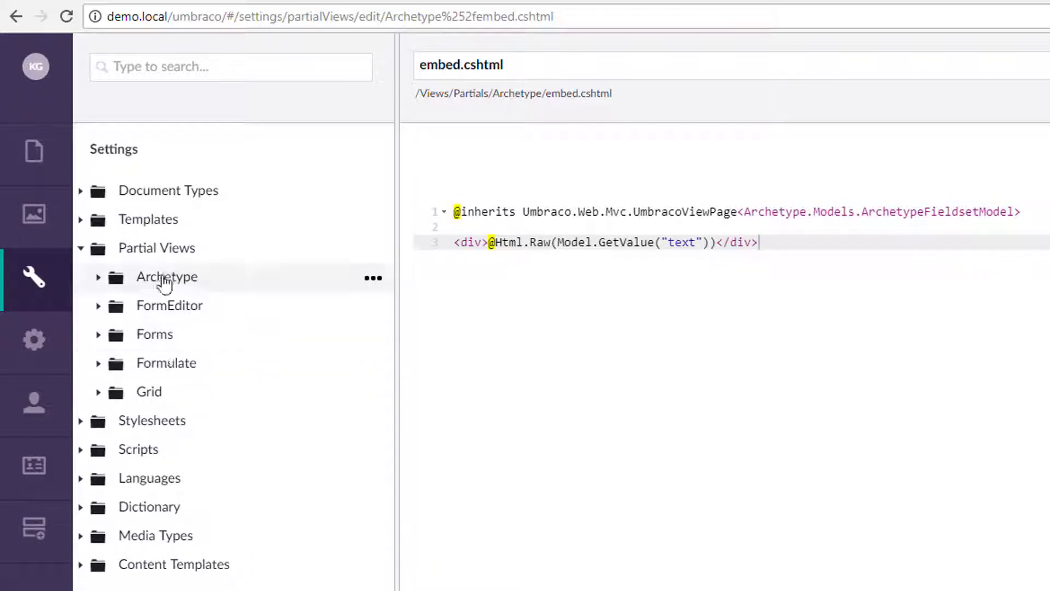
{"action": "left_click", "coordinate": [81, 249]}
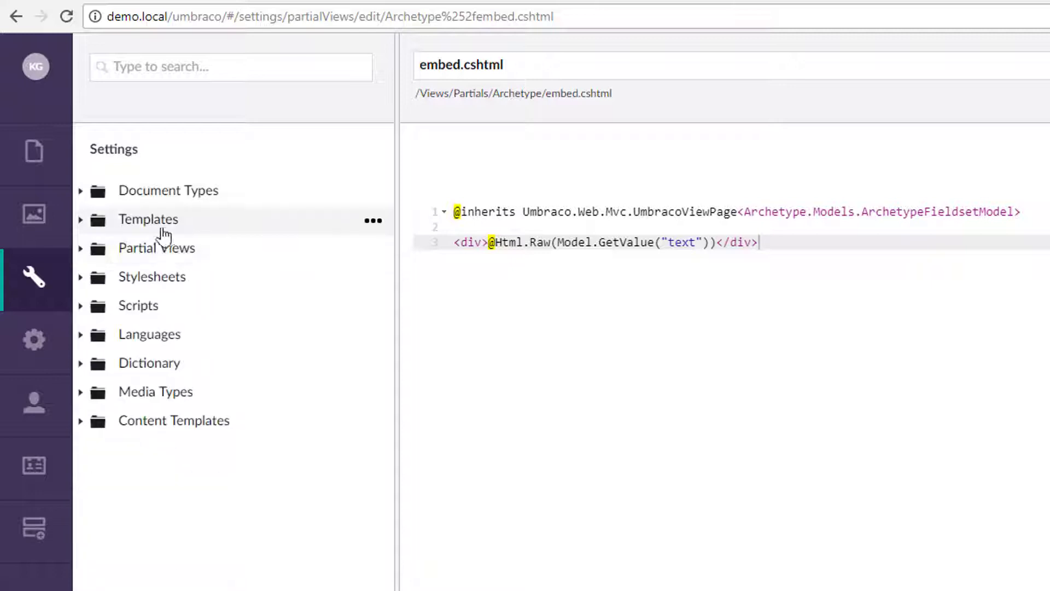
Create a new stylesheet named "My Stylesheet" in the Stylesheets folder
{"action": "left_click", "coordinate": [75, 279]}
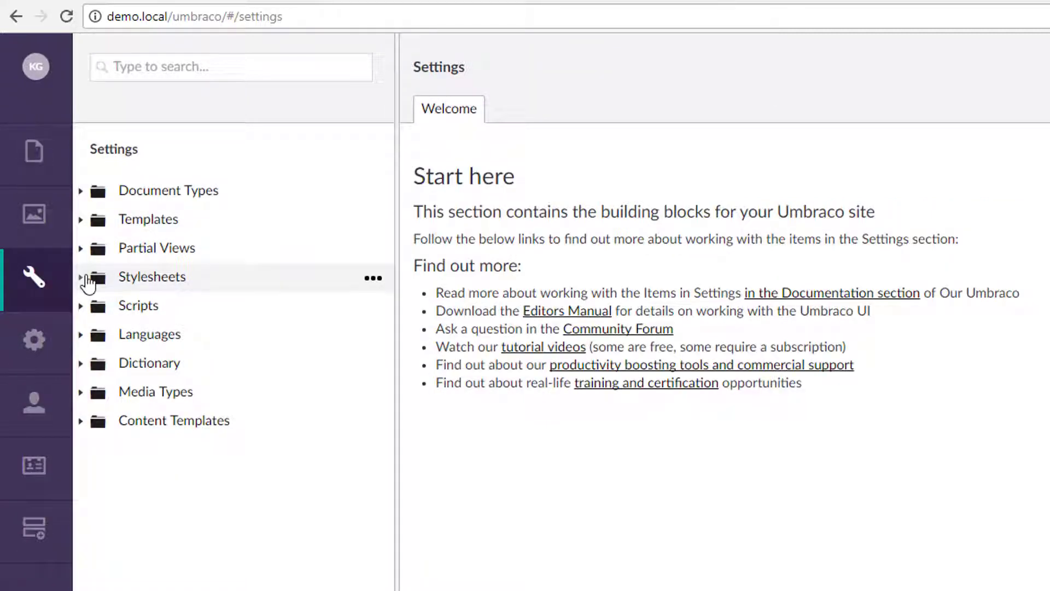
{"action": "left_click", "coordinate": [82, 279]}
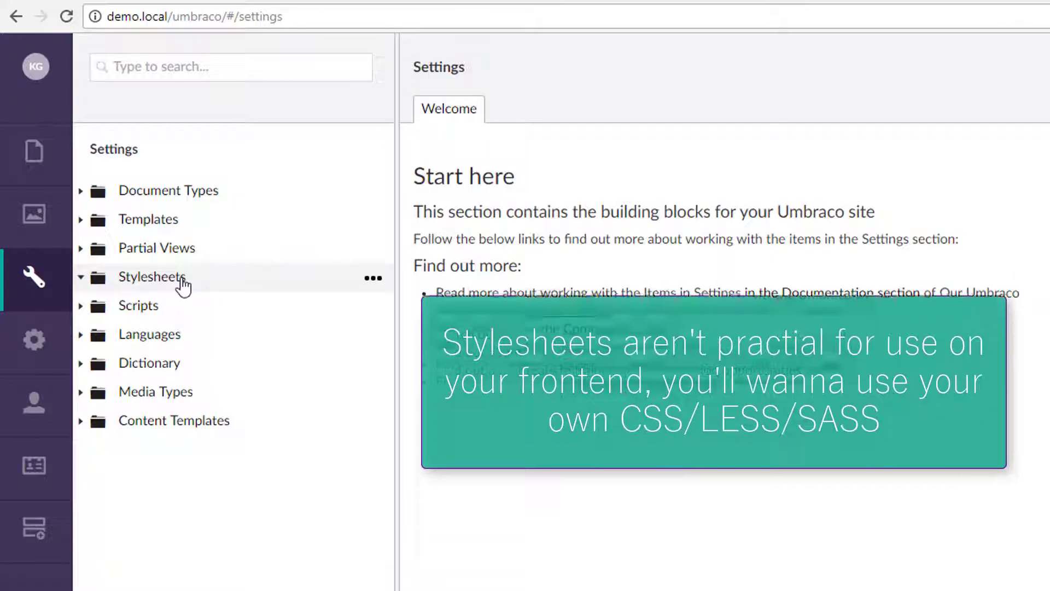
{"action": "right_click", "coordinate": [145, 284]}
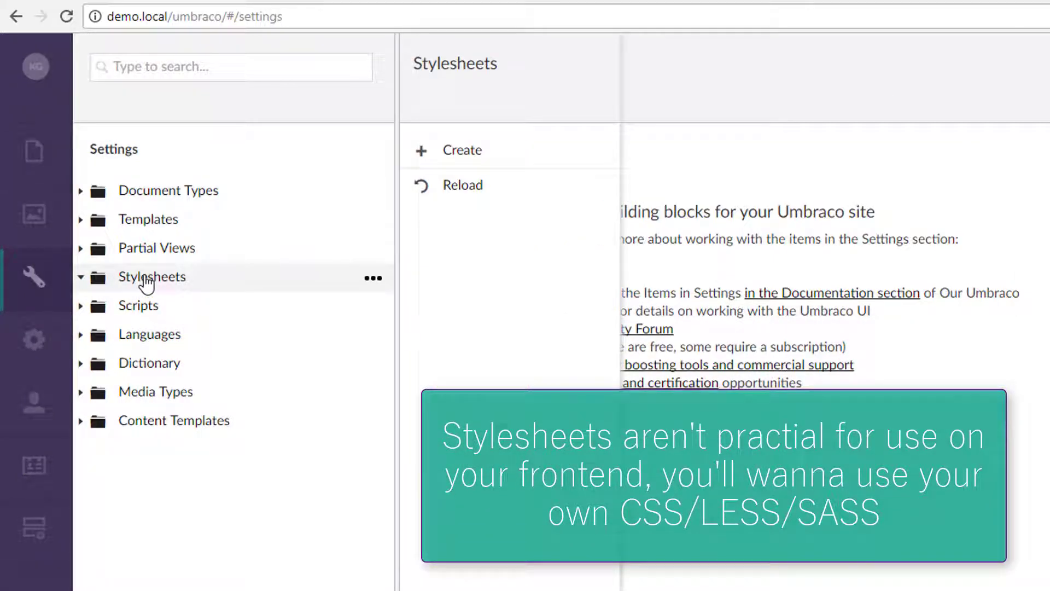
{"action": "left_click", "coordinate": [454, 160]}
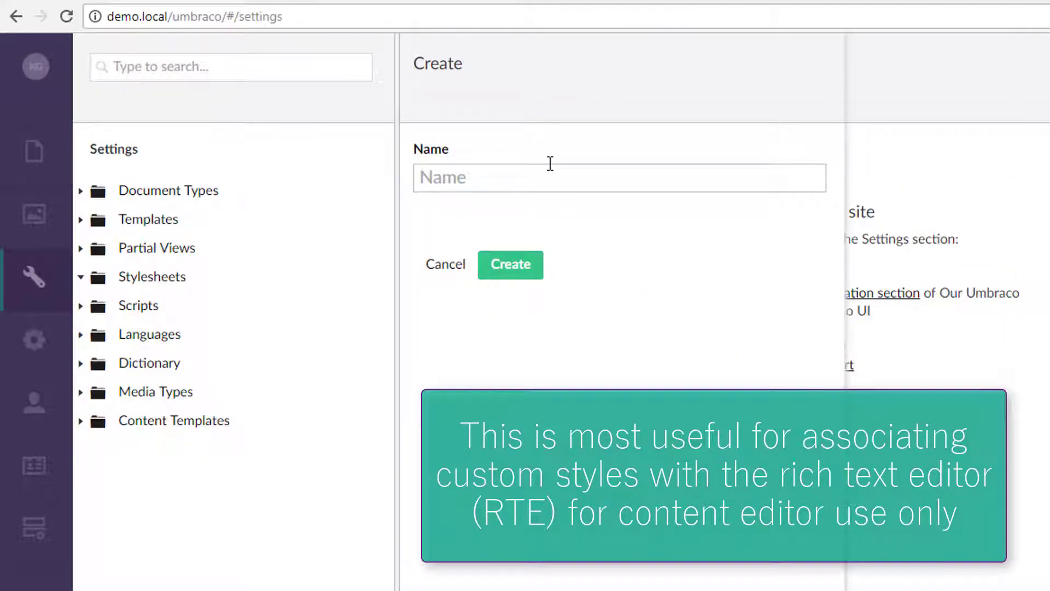
{"action": "type", "text": "My Style"}
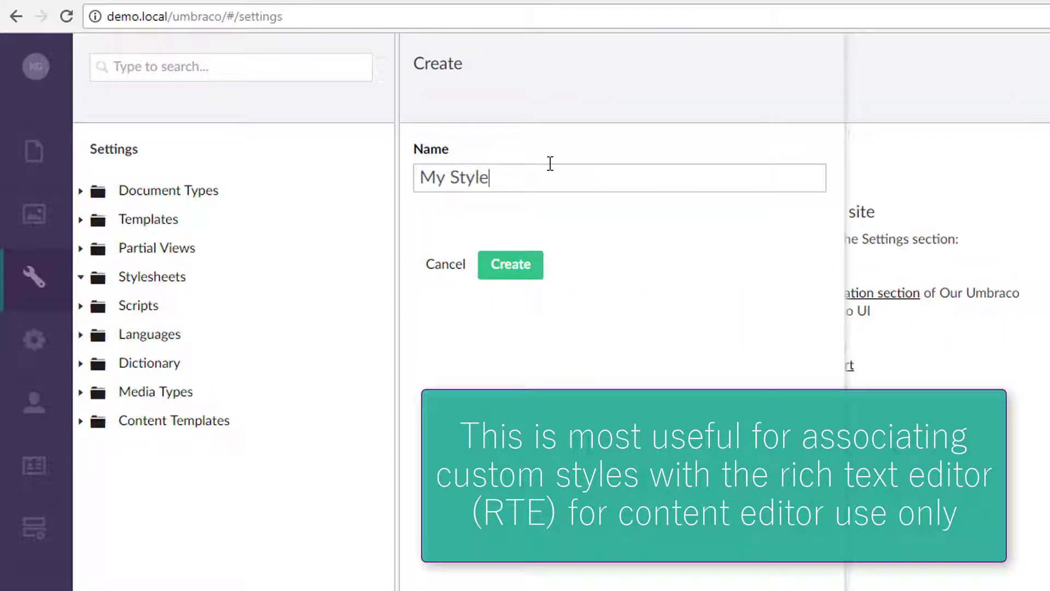
{"action": "type", "text": "sheet"}
{"action": "left_click", "coordinate": [502, 262]}
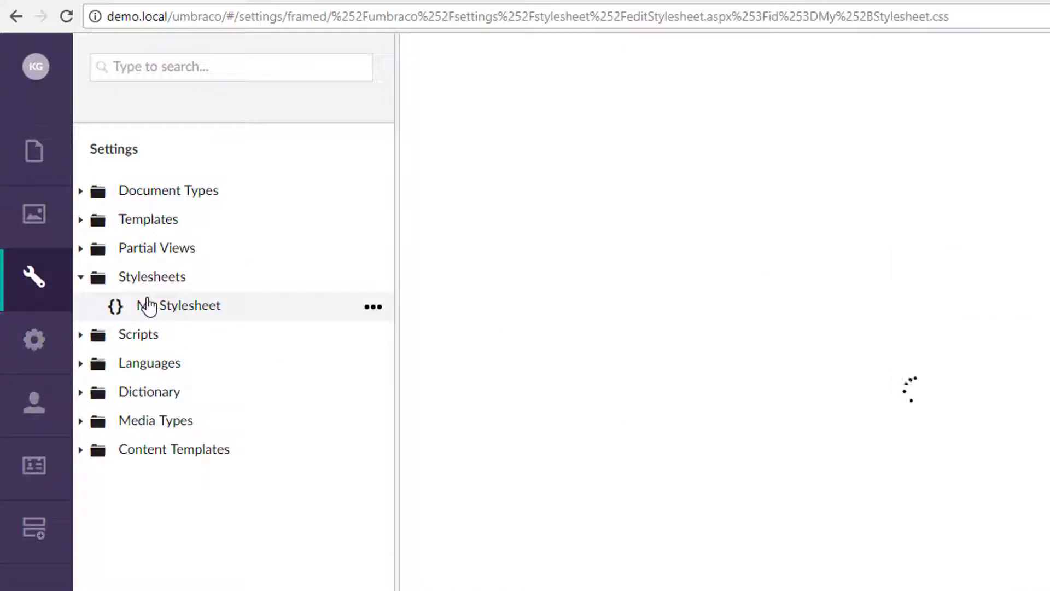
{"action": "left_click", "coordinate": [374, 307]}
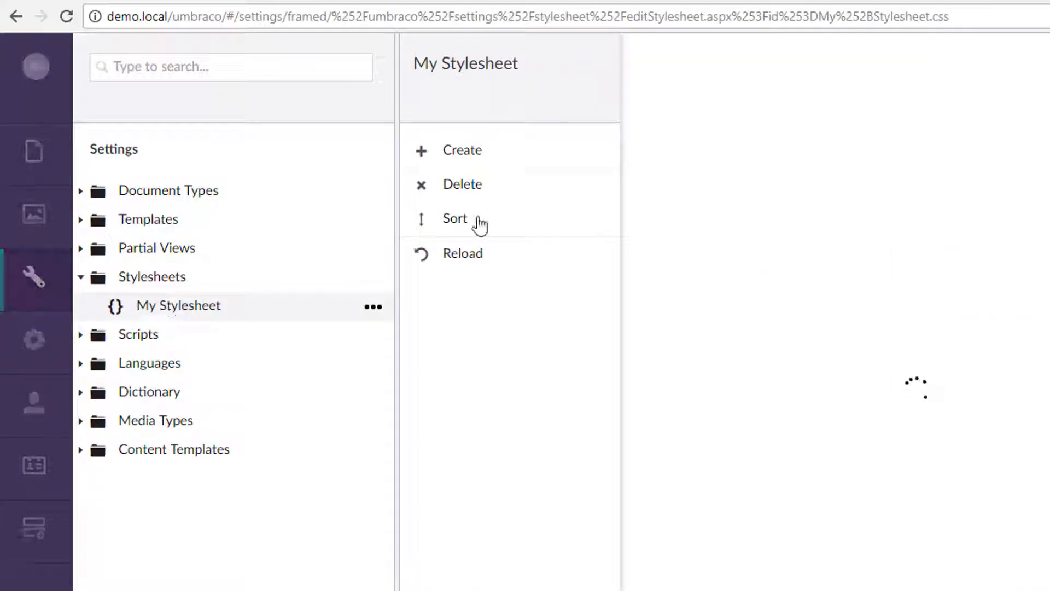
{"action": "left_click", "coordinate": [445, 150]}
{"action": "left_click", "coordinate": [504, 178]}
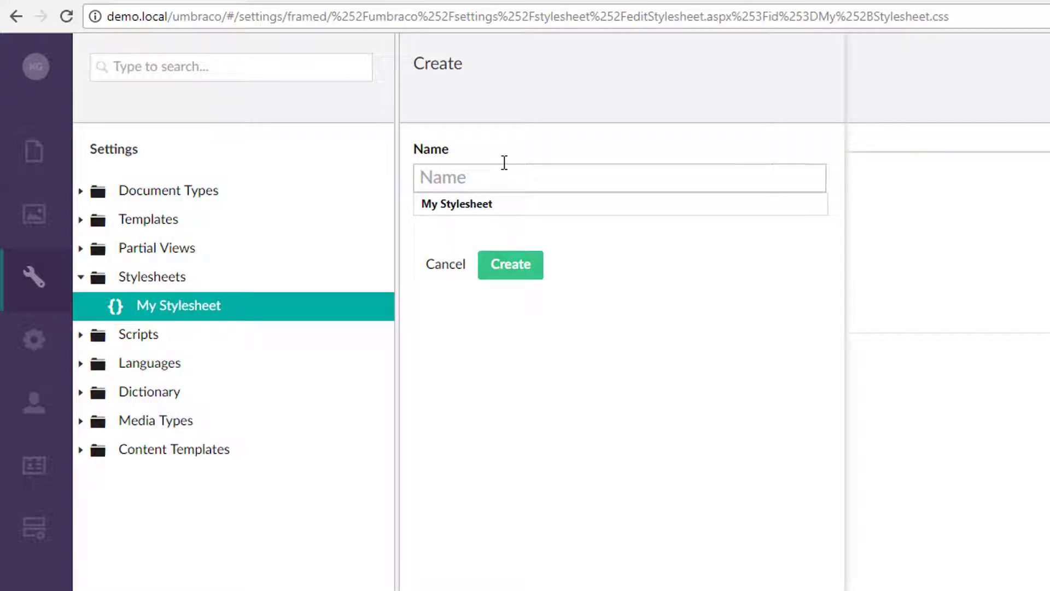
{"action": "left_click", "coordinate": [451, 268]}
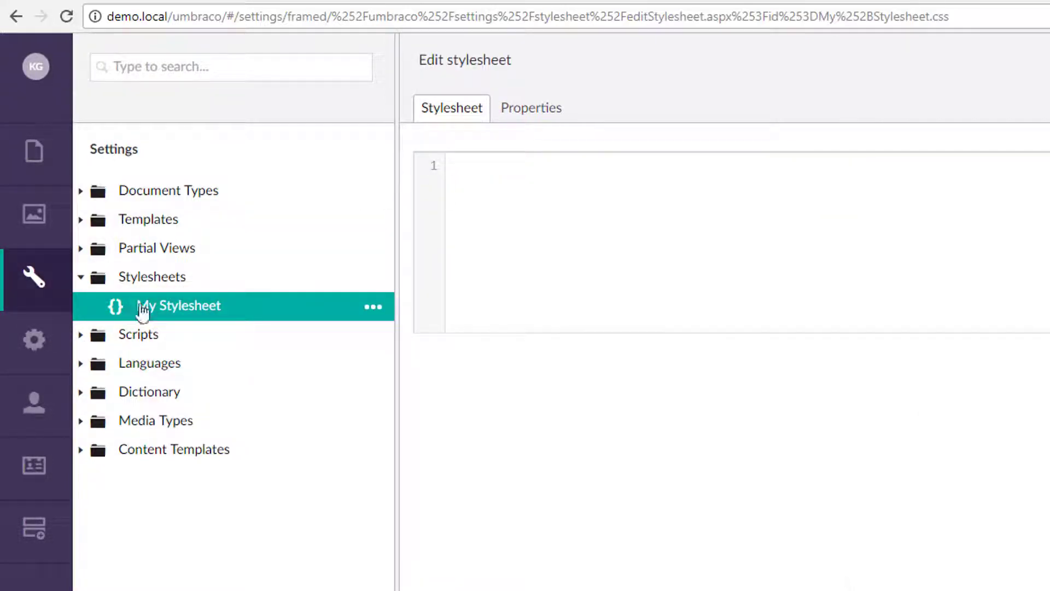
Review the properties, code and available actions of My Stylesheet, and collapse the Stylesheets folder
{"action": "left_click", "coordinate": [546, 109]}
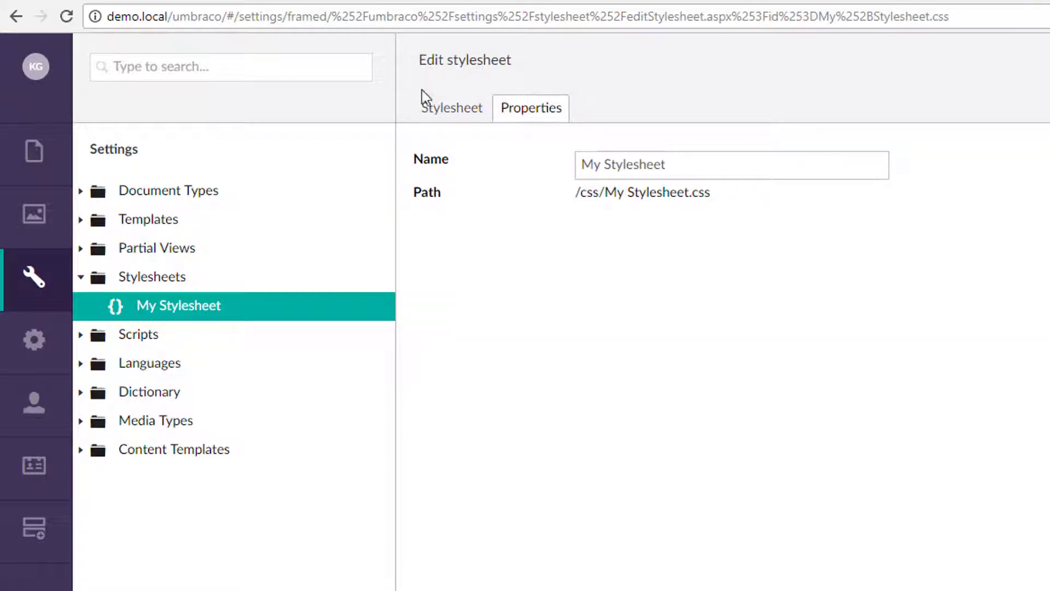
{"action": "left_click", "coordinate": [426, 106]}
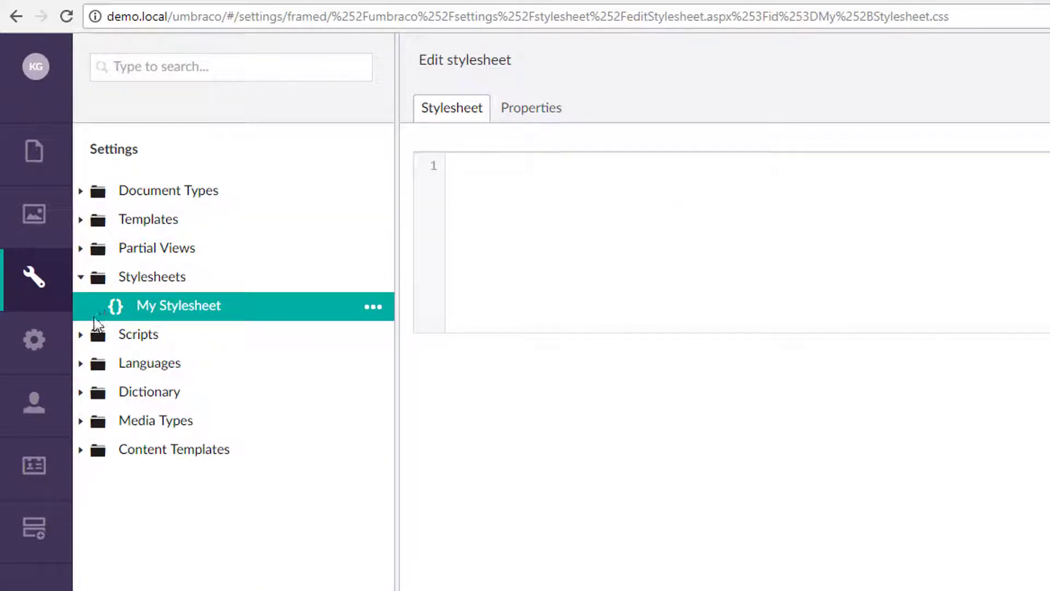
{"action": "right_click", "coordinate": [188, 312]}
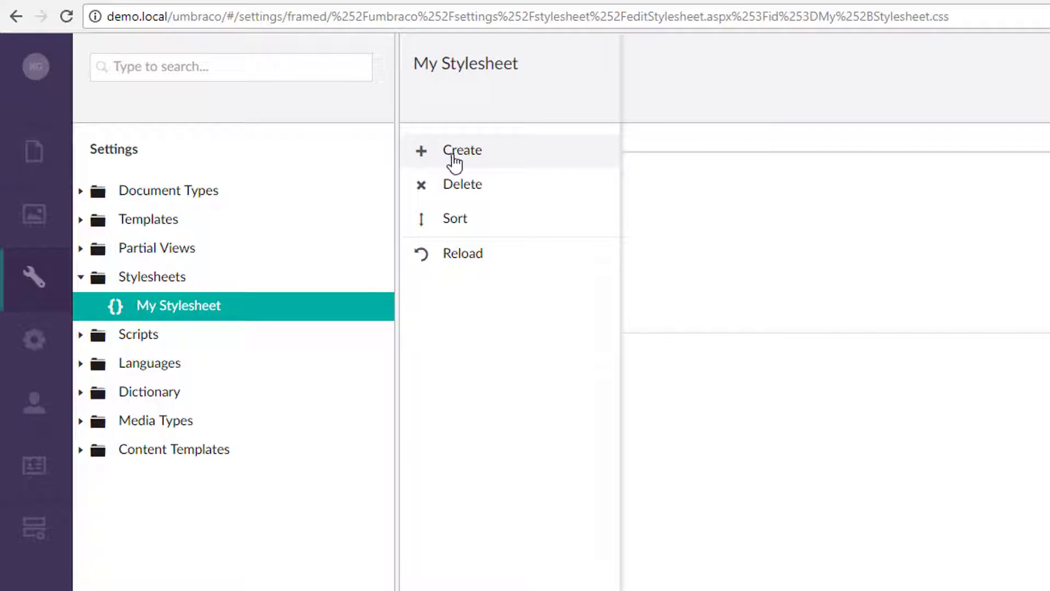
{"action": "left_click", "coordinate": [766, 420]}
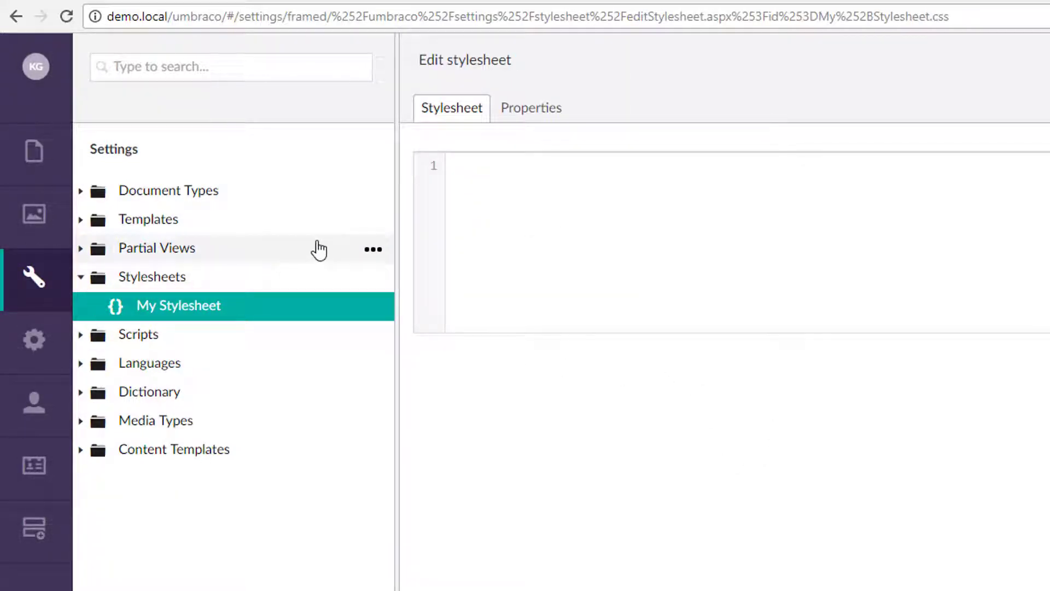
{"action": "left_click", "coordinate": [80, 278]}
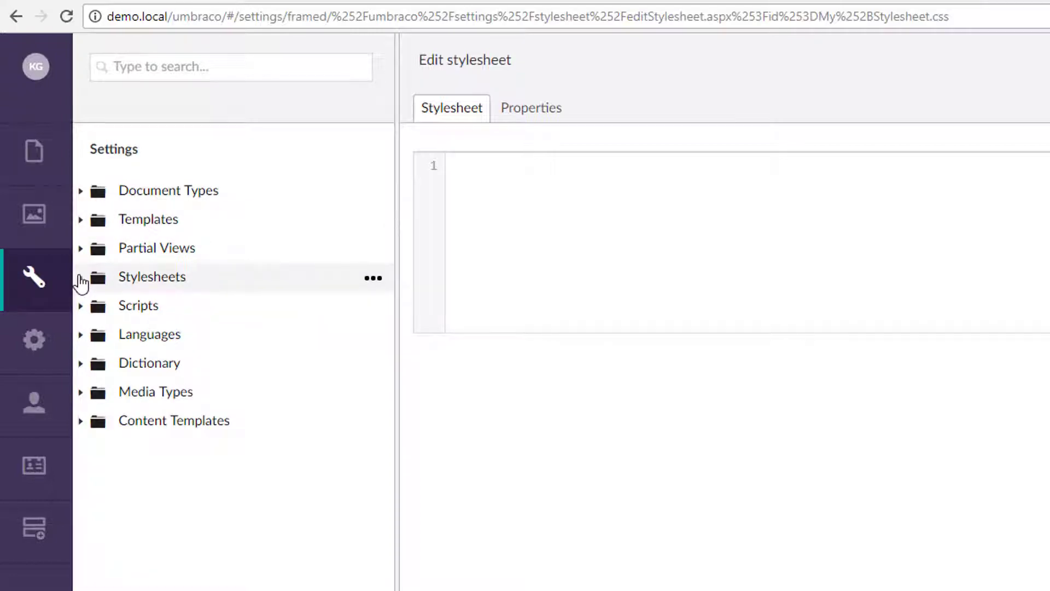
Add Danish (Denmark) [da-DK] as a new language in the Languages folder
{"action": "left_click", "coordinate": [156, 308]}
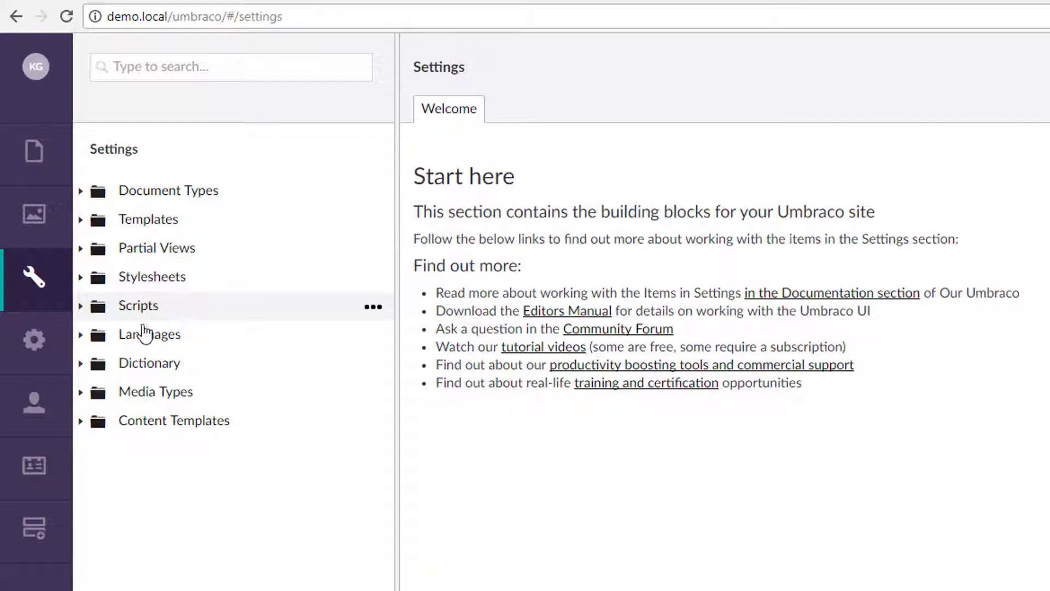
{"action": "left_click", "coordinate": [81, 336]}
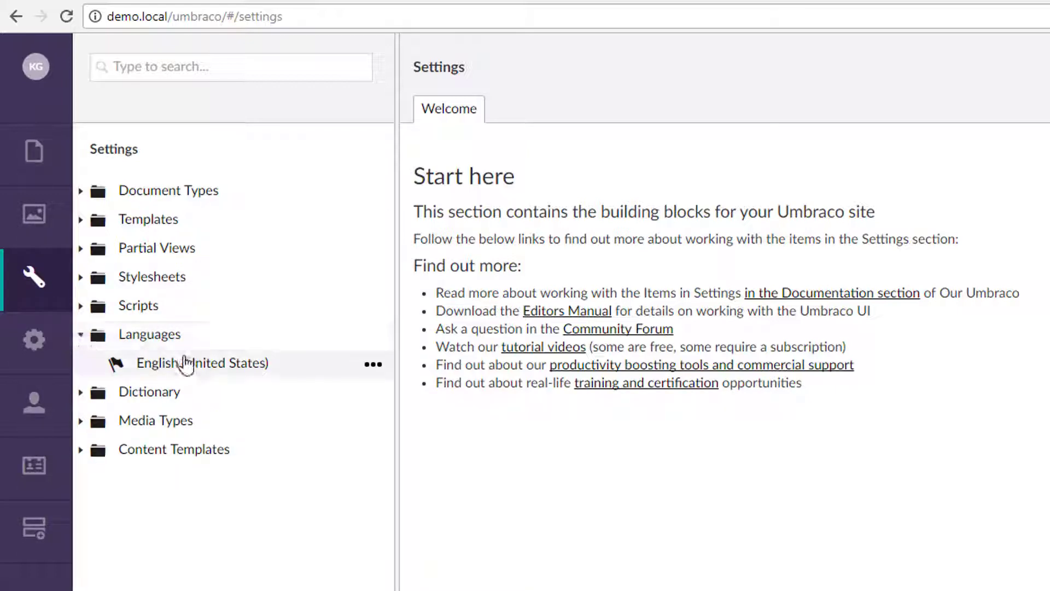
{"action": "right_click", "coordinate": [156, 338]}
{"action": "left_click", "coordinate": [503, 167]}
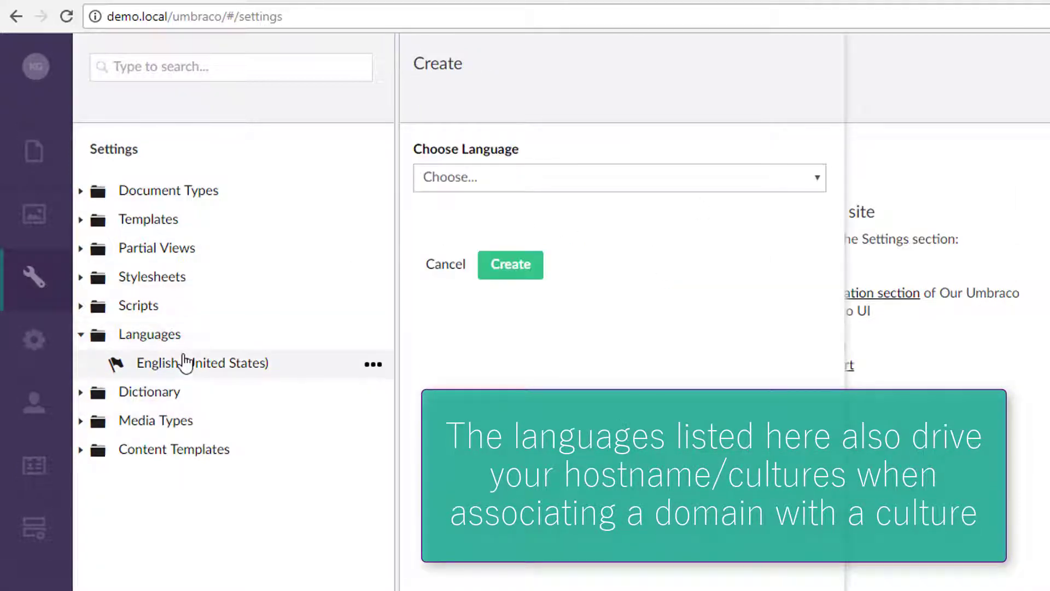
{"action": "left_click", "coordinate": [497, 179]}
{"action": "scroll", "coordinate": [632, 416], "scroll_direction": "down", "scroll_amount": 10}
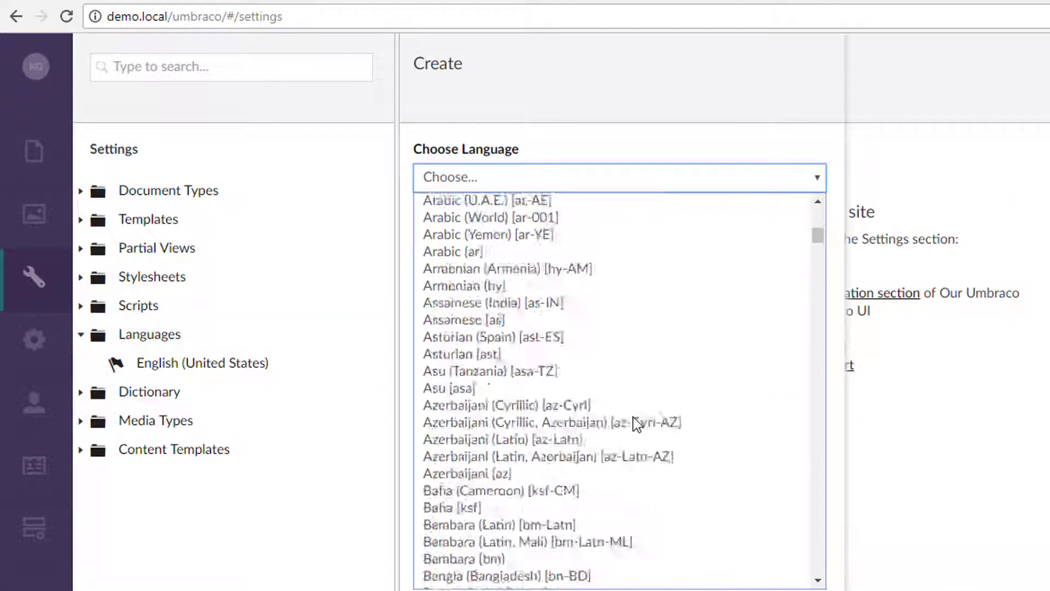
{"action": "scroll", "coordinate": [630, 413], "scroll_direction": "up", "scroll_amount": 10}
{"action": "key", "text": "d"}
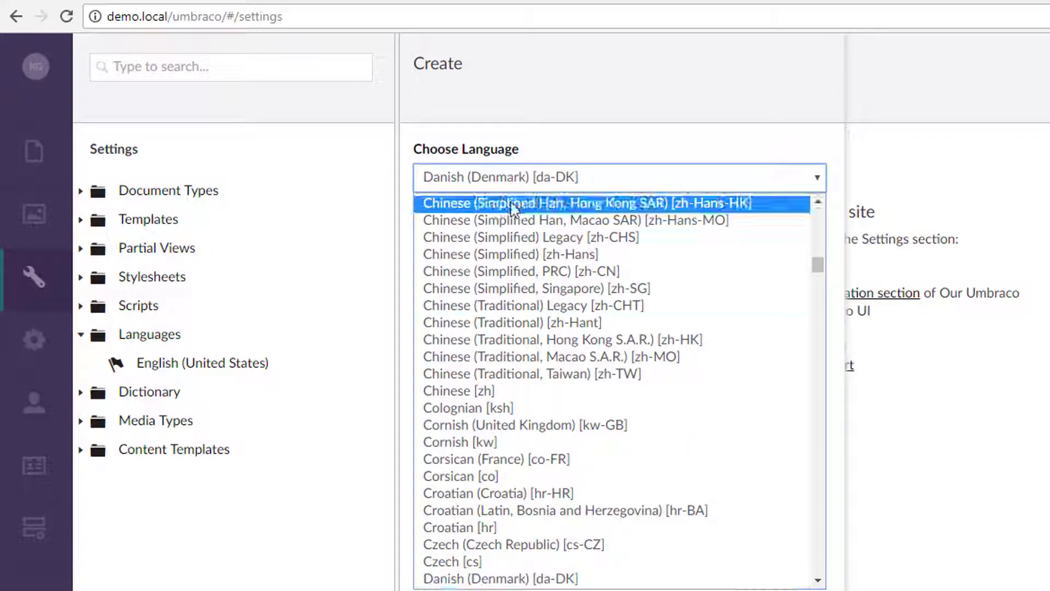
{"action": "scroll", "coordinate": [575, 577], "scroll_direction": "down", "scroll_amount": 1}
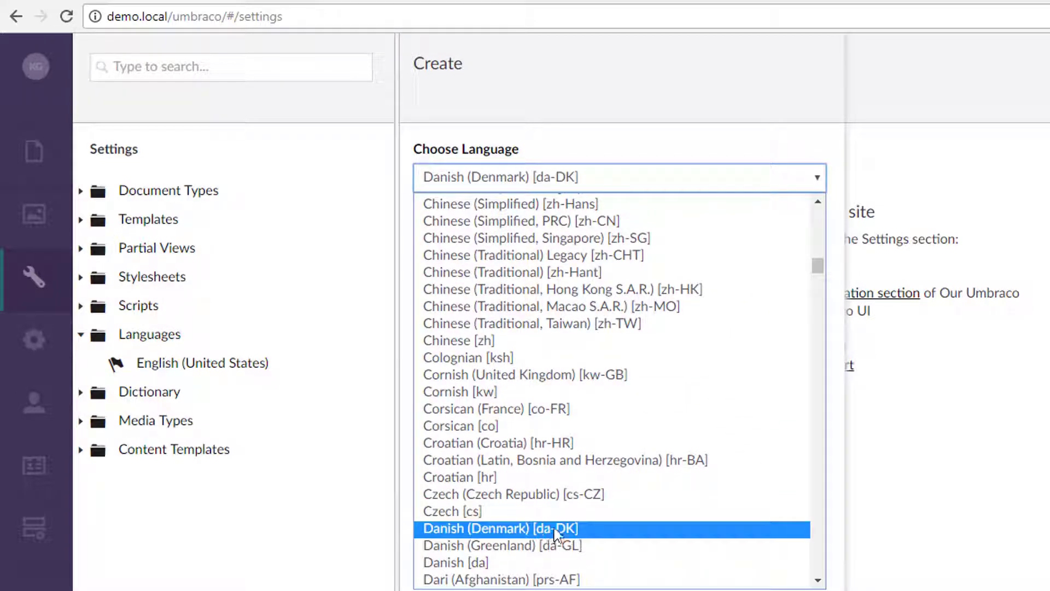
{"action": "left_click", "coordinate": [607, 529]}
{"action": "left_click", "coordinate": [519, 276]}
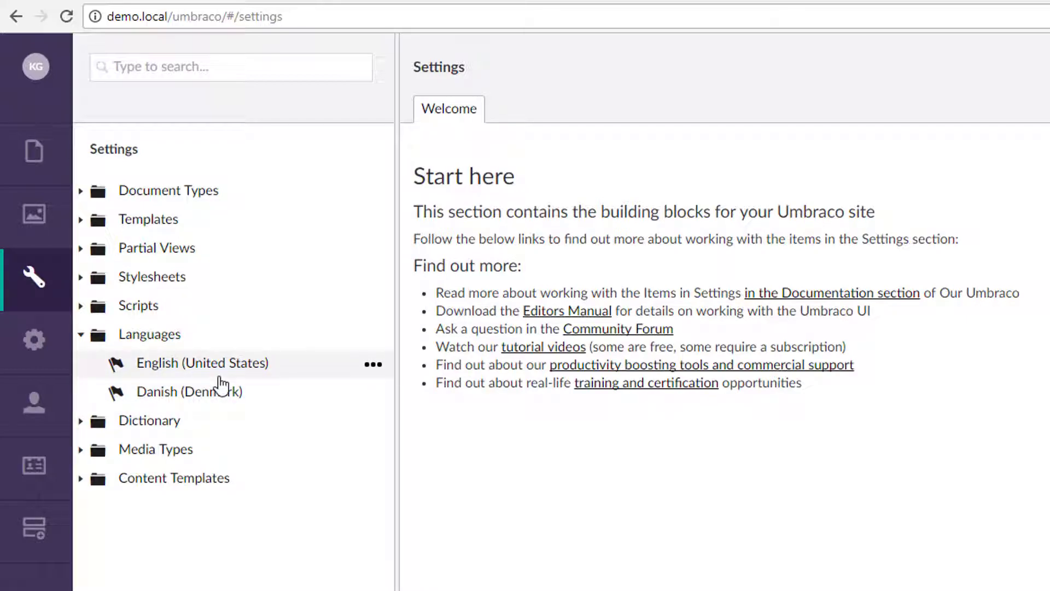
View the culture setting of the Danish (Denmark) language and collapse the Languages folder
{"action": "left_click", "coordinate": [153, 398]}
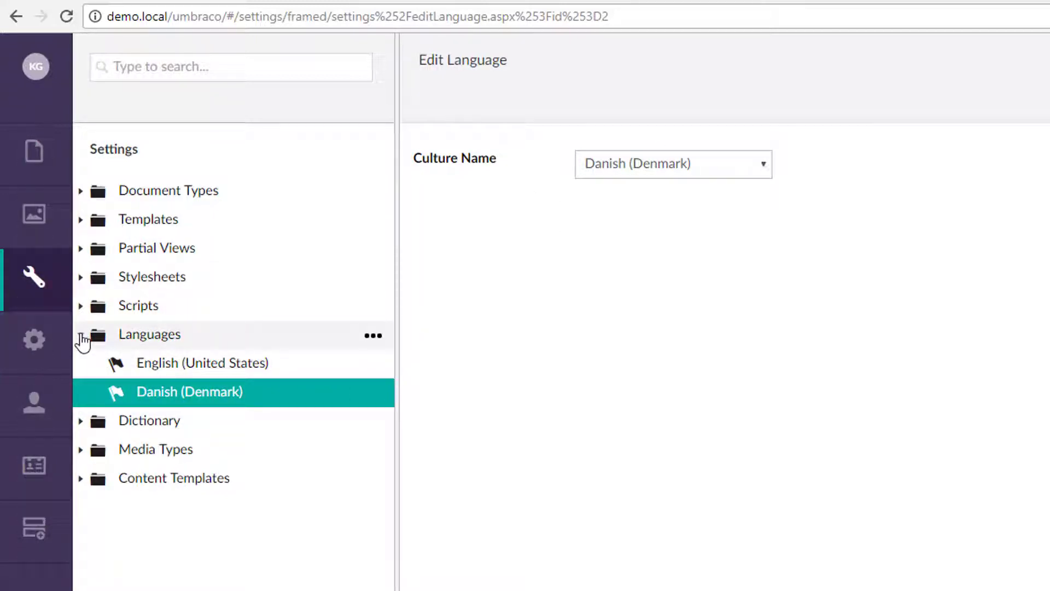
{"action": "left_click", "coordinate": [81, 335]}
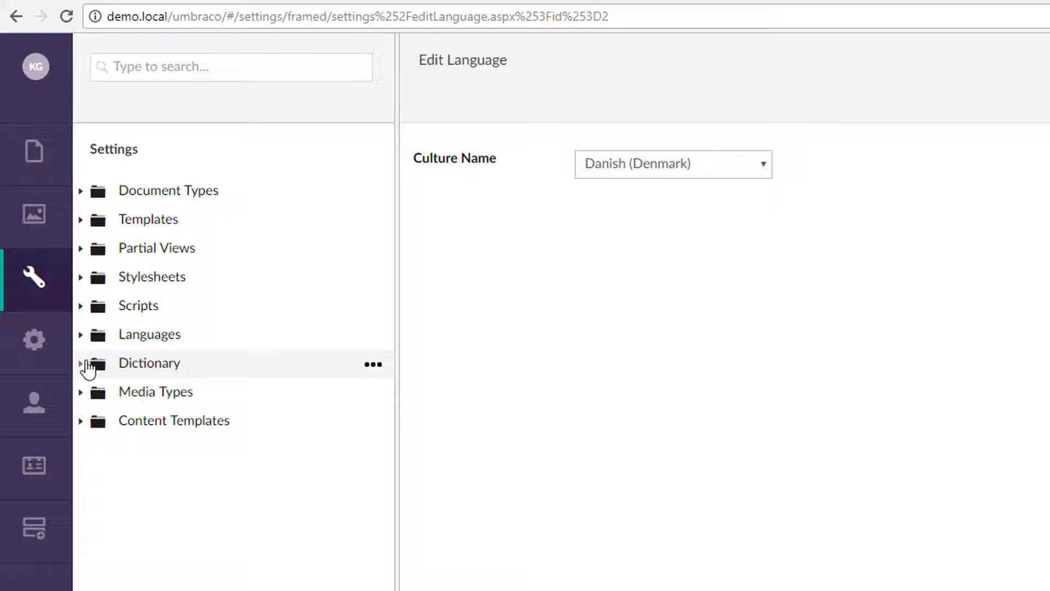
Create a new dictionary item named "Home" in the Dictionary folder
{"action": "right_click", "coordinate": [137, 368]}
{"action": "left_click", "coordinate": [515, 146]}
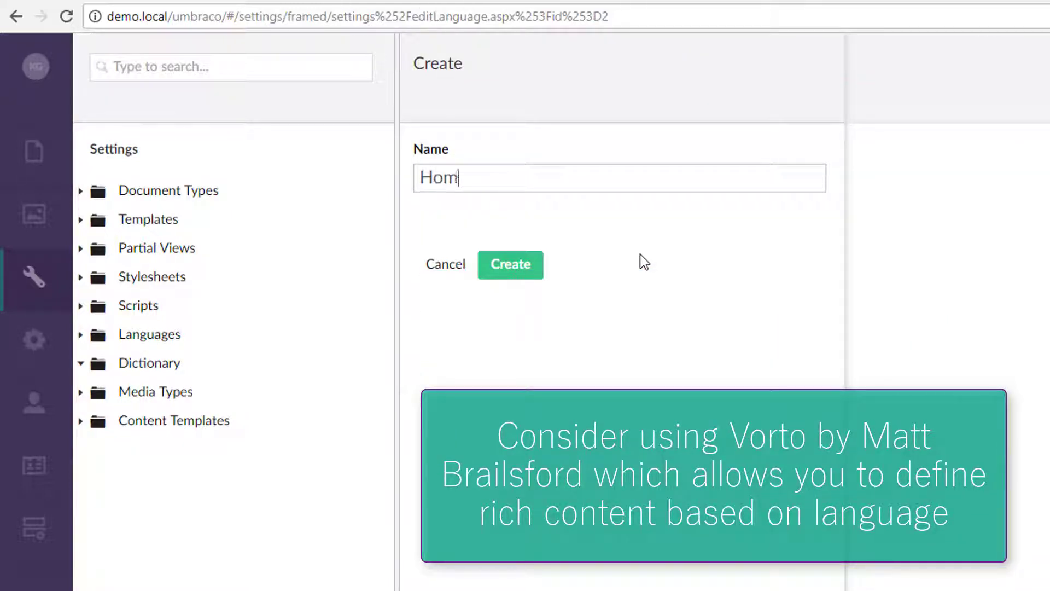
{"action": "type", "text": "e"}
{"action": "left_click", "coordinate": [532, 273]}
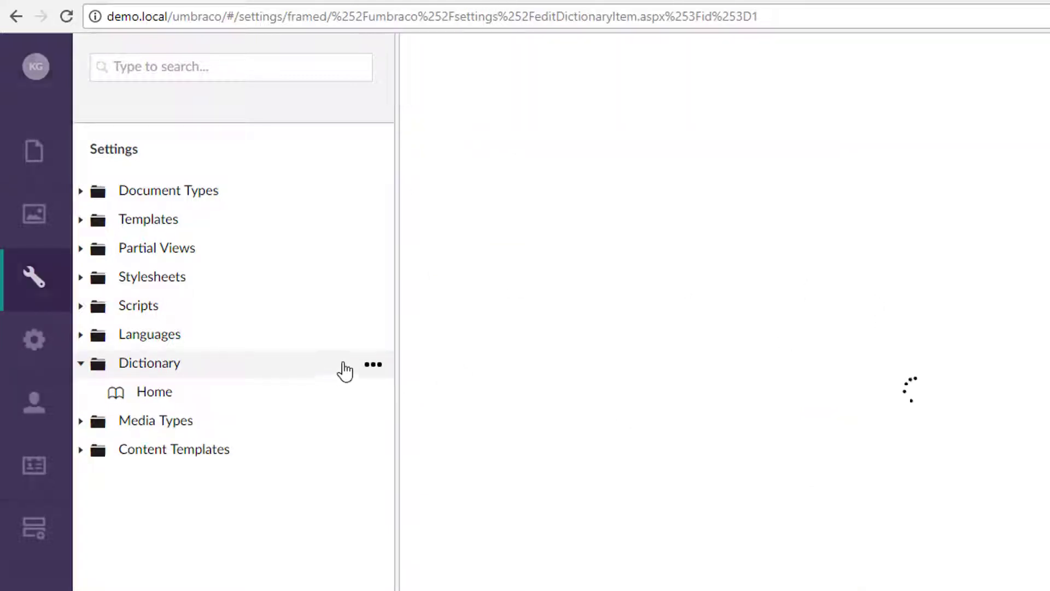
Review the English and Danish language versions of the Home dictionary item, and collapse the Dictionary folder
{"action": "left_click", "coordinate": [166, 402]}
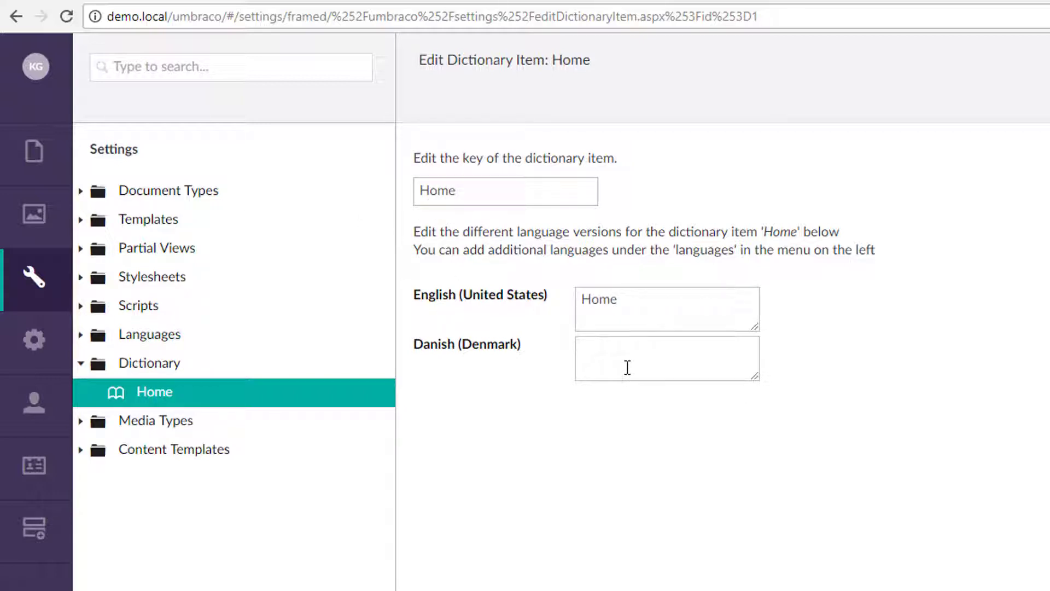
{"action": "left_click", "coordinate": [641, 346]}
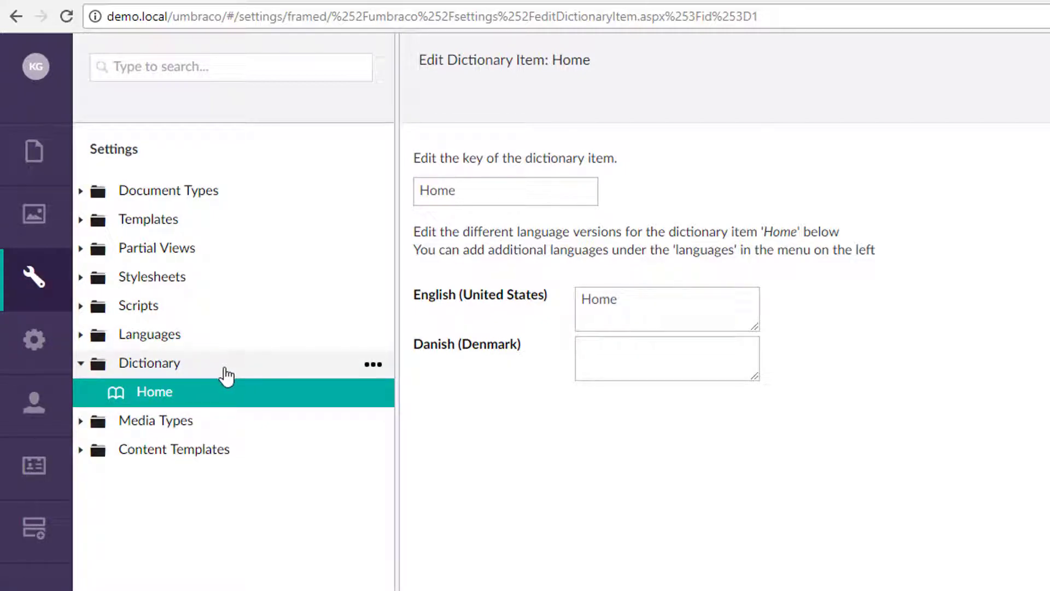
{"action": "left_click", "coordinate": [81, 365]}
Open the Image media type in Media Types and review its existing properties
{"action": "left_click", "coordinate": [80, 392]}
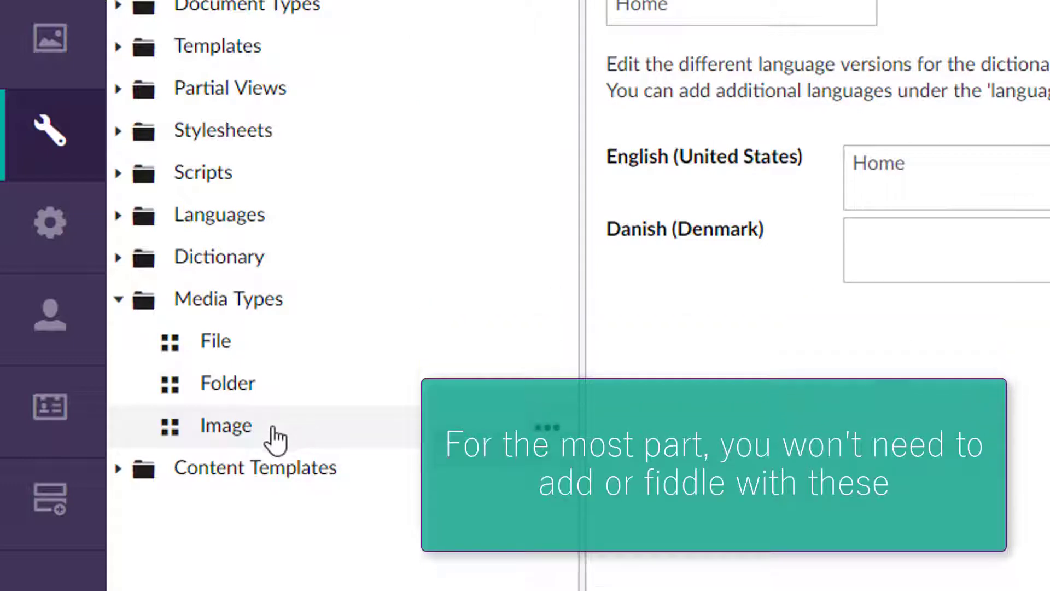
{"action": "left_click", "coordinate": [274, 436]}
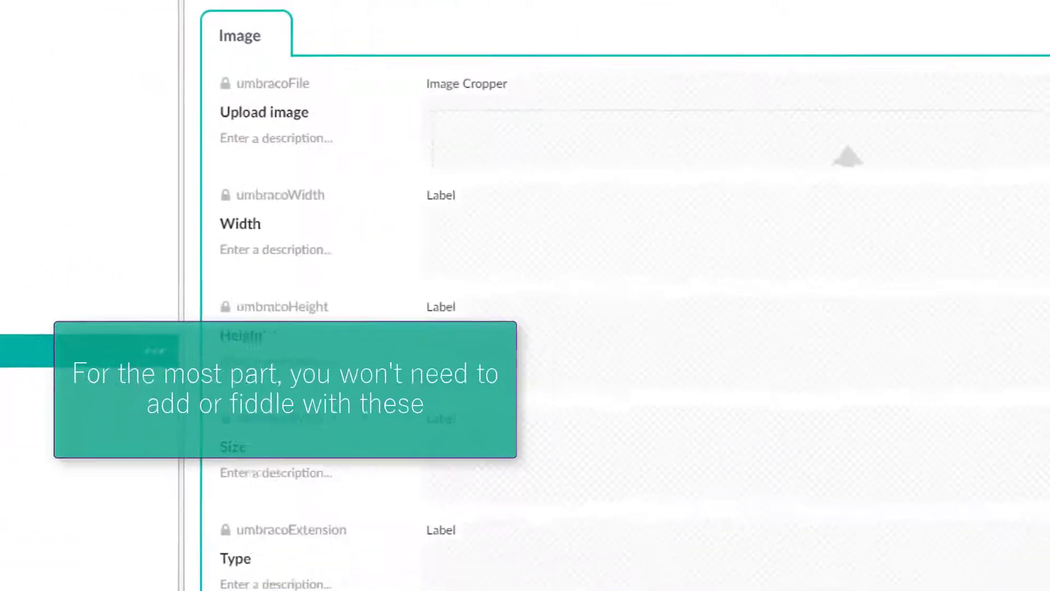
{"action": "scroll", "coordinate": [257, 267], "scroll_direction": "down", "scroll_amount": 5}
{"action": "scroll", "coordinate": [257, 267], "scroll_direction": "up", "scroll_amount": 5}
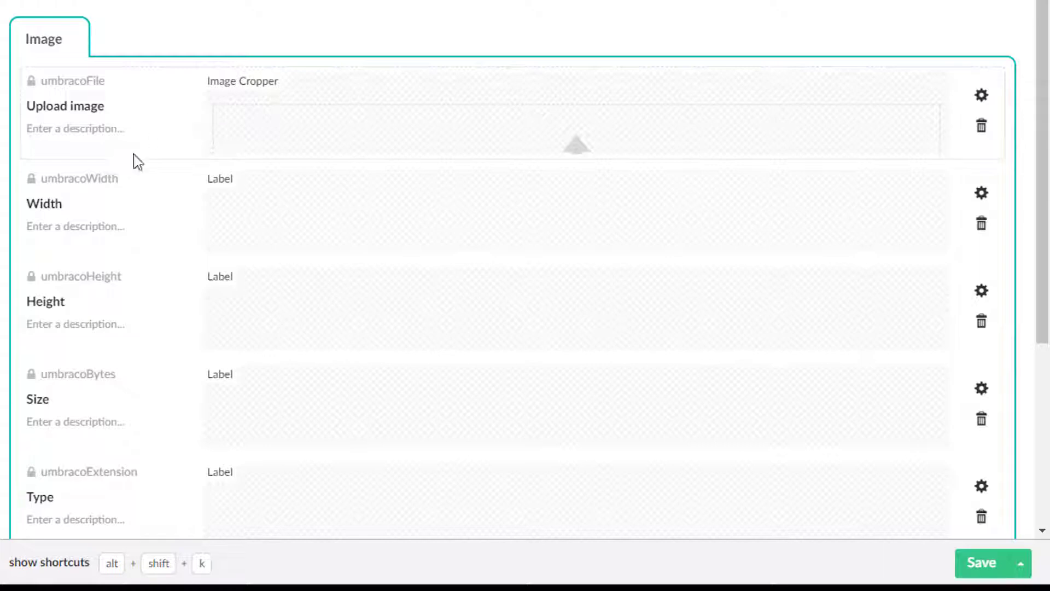
Add an "Alt Text" property with the Textstring editor to the Image media type and save it
{"action": "scroll", "coordinate": [138, 162], "scroll_direction": "down", "scroll_amount": 5}
{"action": "left_click", "coordinate": [595, 324]}
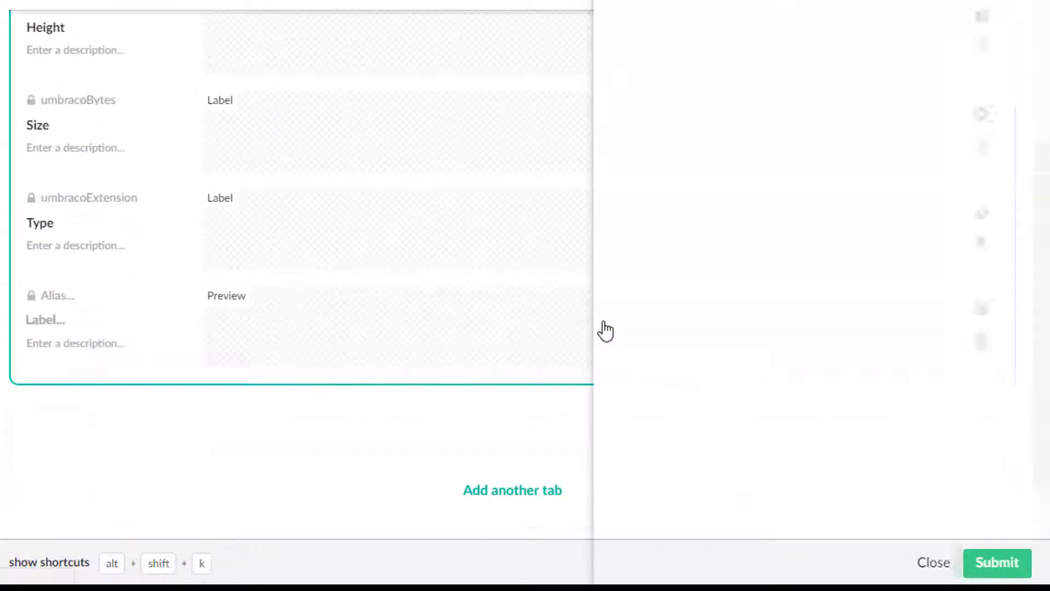
{"action": "type", "text": "A"}
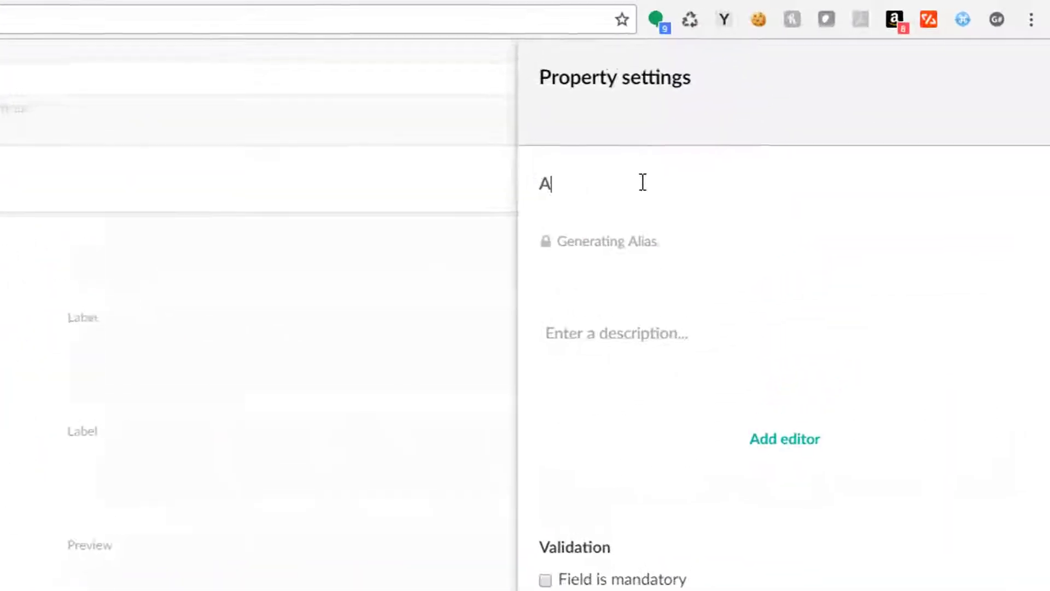
{"action": "type", "text": "lt Text"}
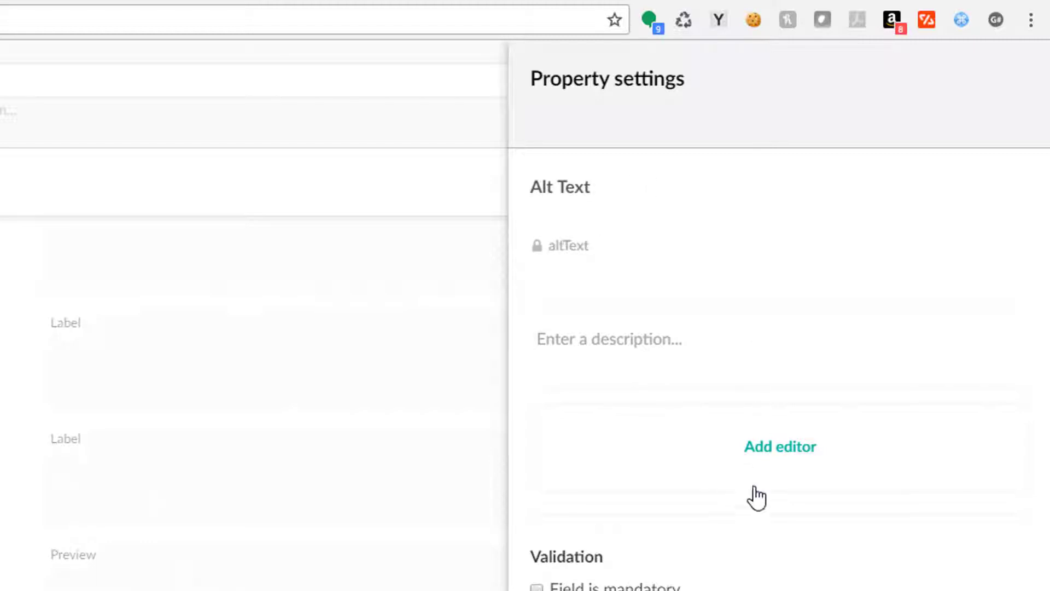
{"action": "left_click", "coordinate": [788, 457]}
{"action": "type", "text": "text"}
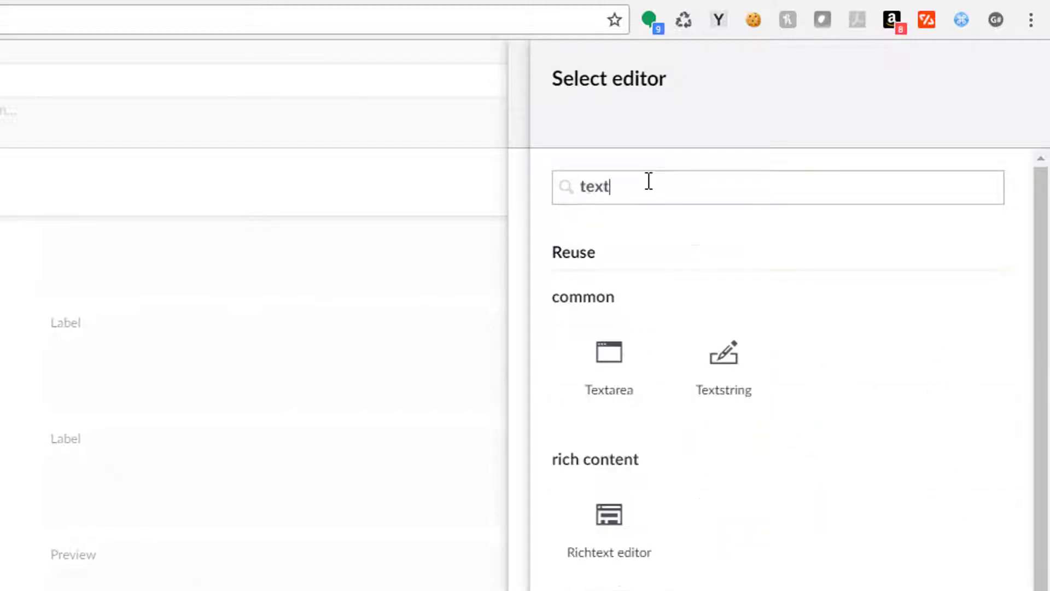
{"action": "left_click", "coordinate": [728, 364]}
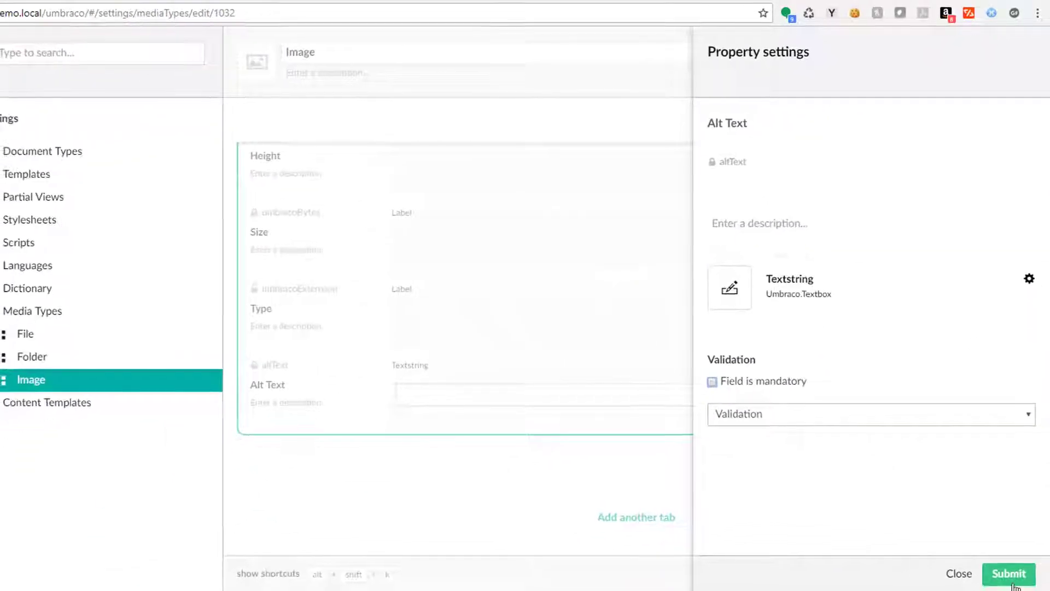
{"action": "left_click", "coordinate": [1011, 574]}
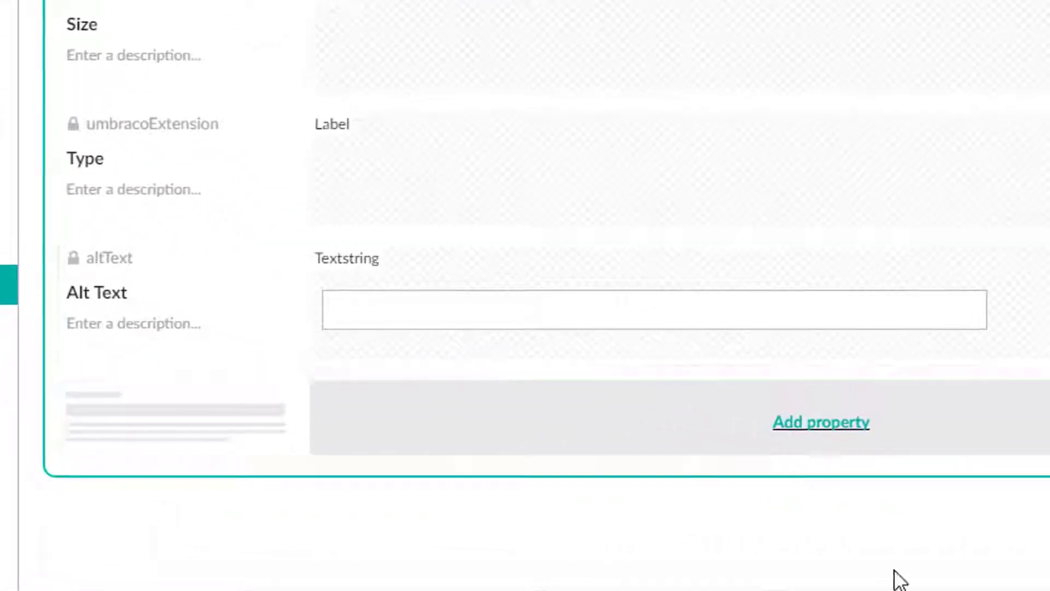
{"action": "key", "text": "ctrl+s"}
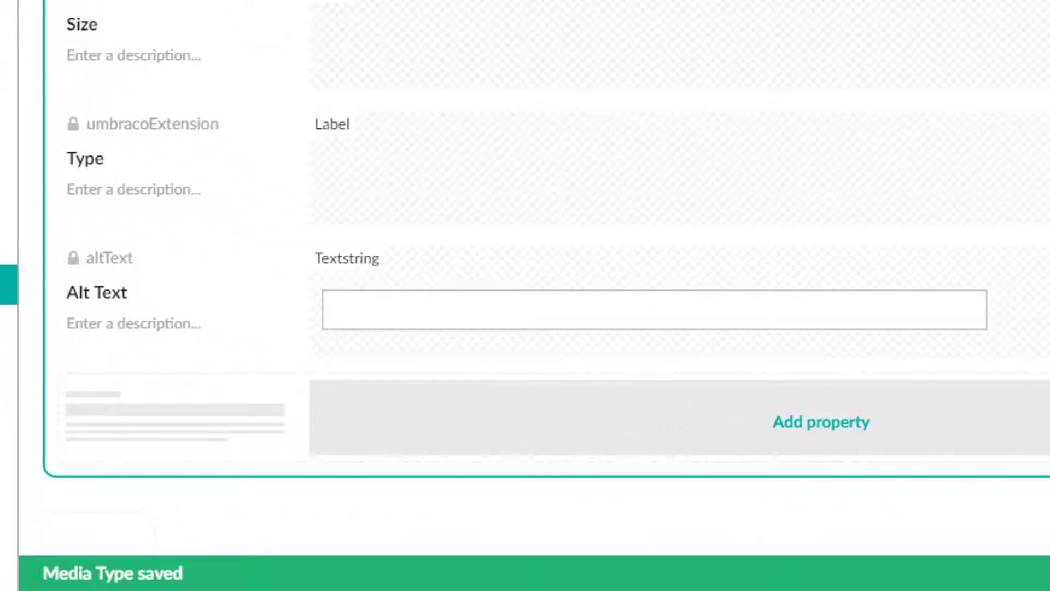
In the Media section, set the Alt Text of Voltron6.jpg to "Voltron" and save the image
{"action": "left_click", "coordinate": [31, 143]}
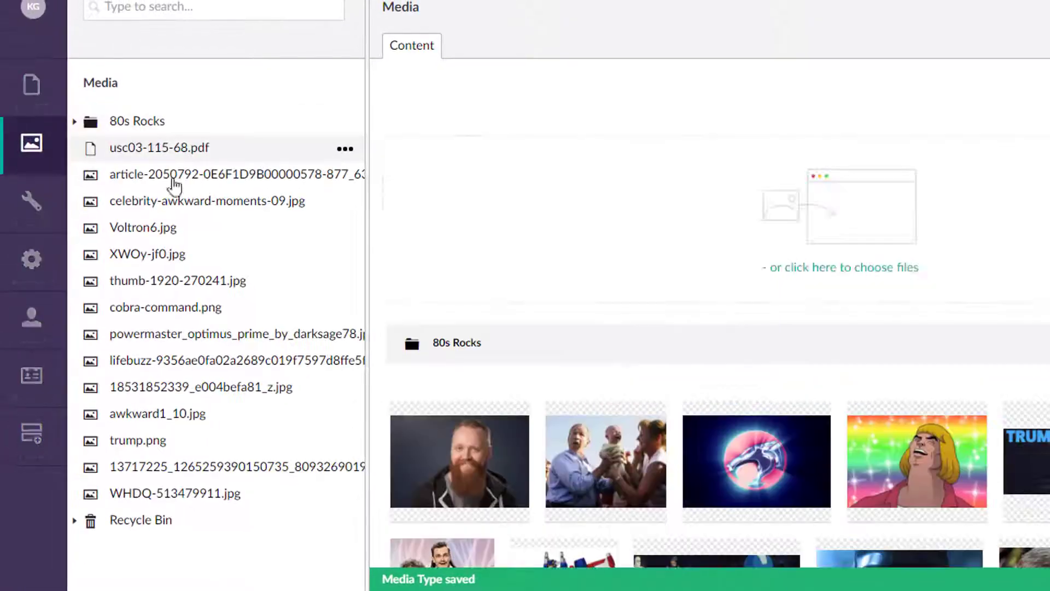
{"action": "left_click", "coordinate": [164, 233]}
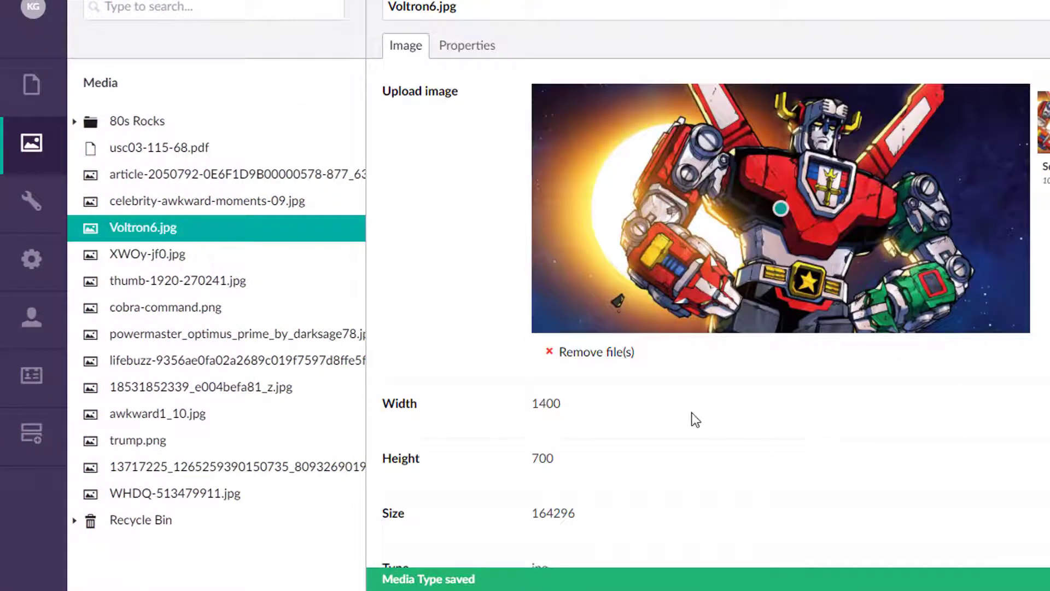
{"action": "scroll", "coordinate": [673, 438], "scroll_direction": "down", "scroll_amount": 3}
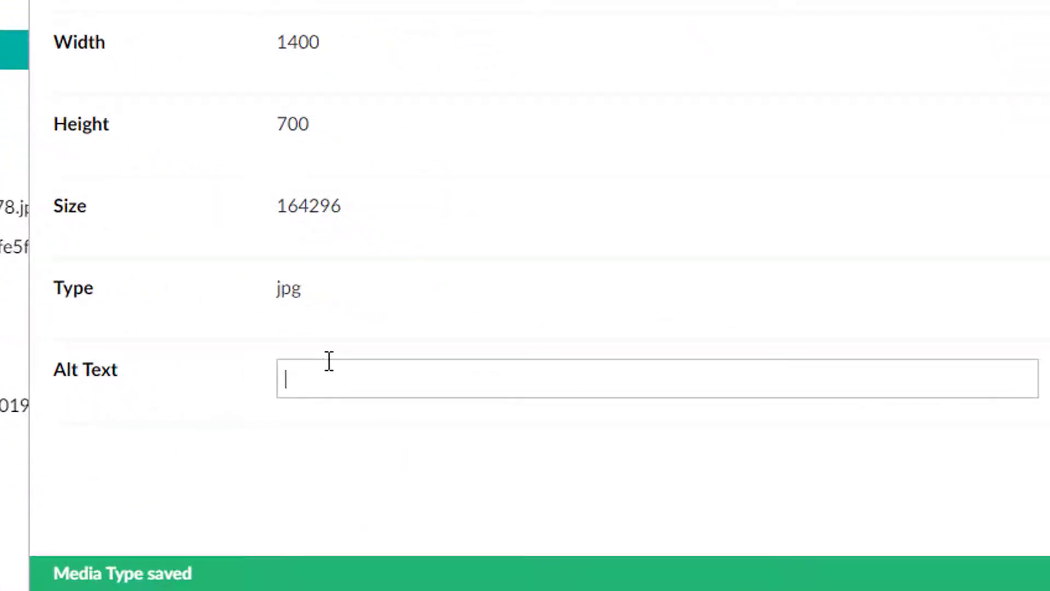
{"action": "type", "text": "Voltron"}
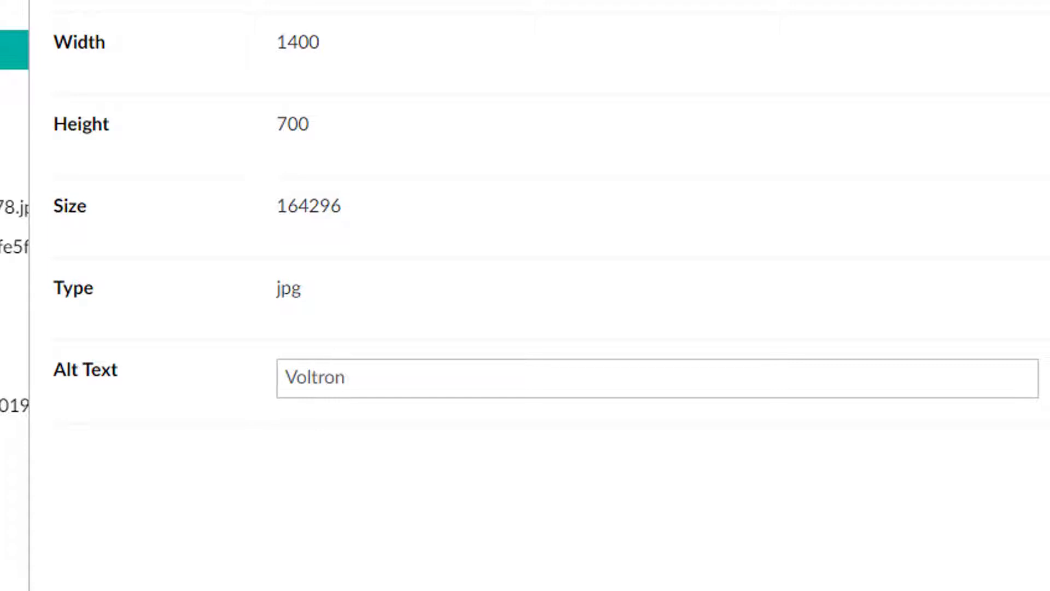
{"action": "key", "text": "ctrl+s"}
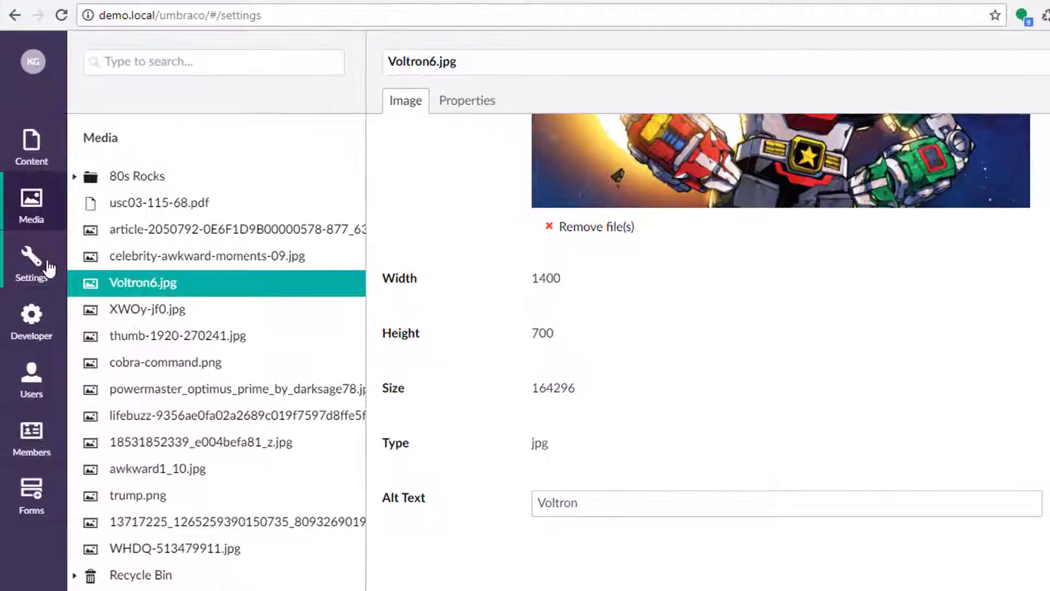
Return to the Settings section and check the actions available for the Media Types folder
{"action": "left_click", "coordinate": [31, 257]}
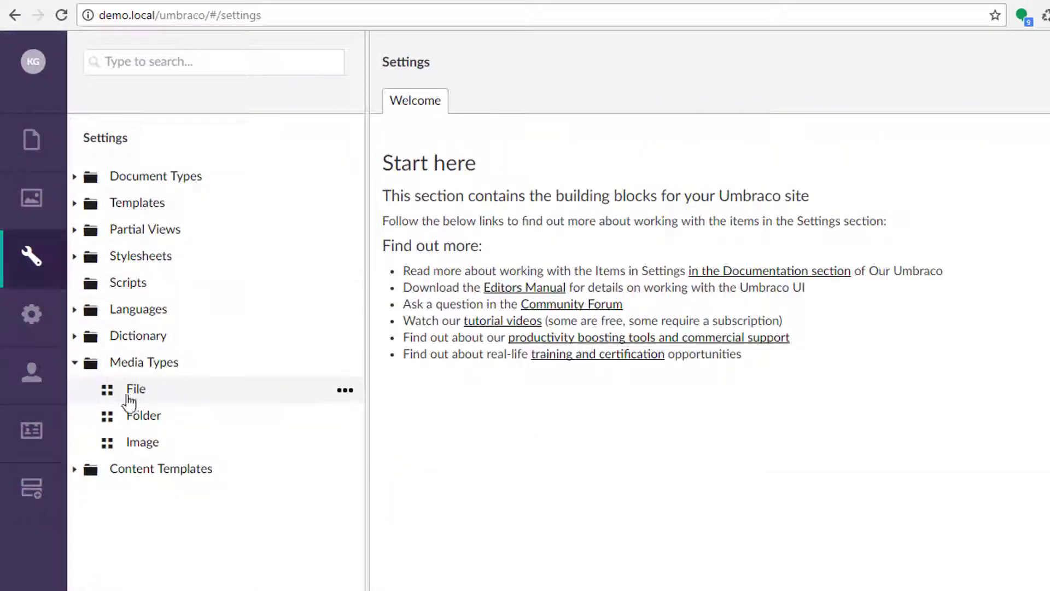
{"action": "right_click", "coordinate": [137, 364]}
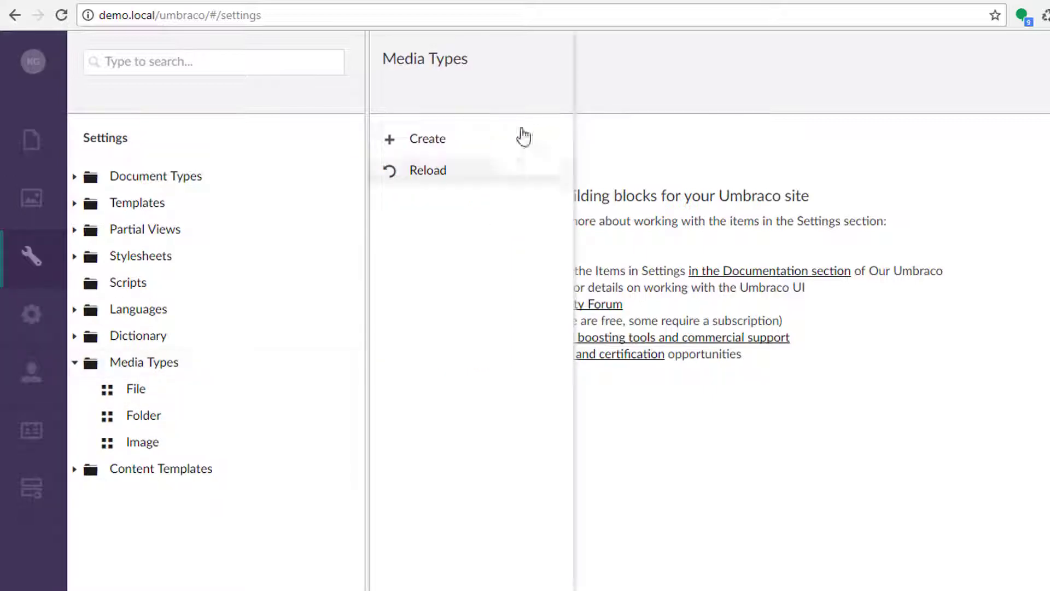
{"action": "left_click", "coordinate": [160, 363]}
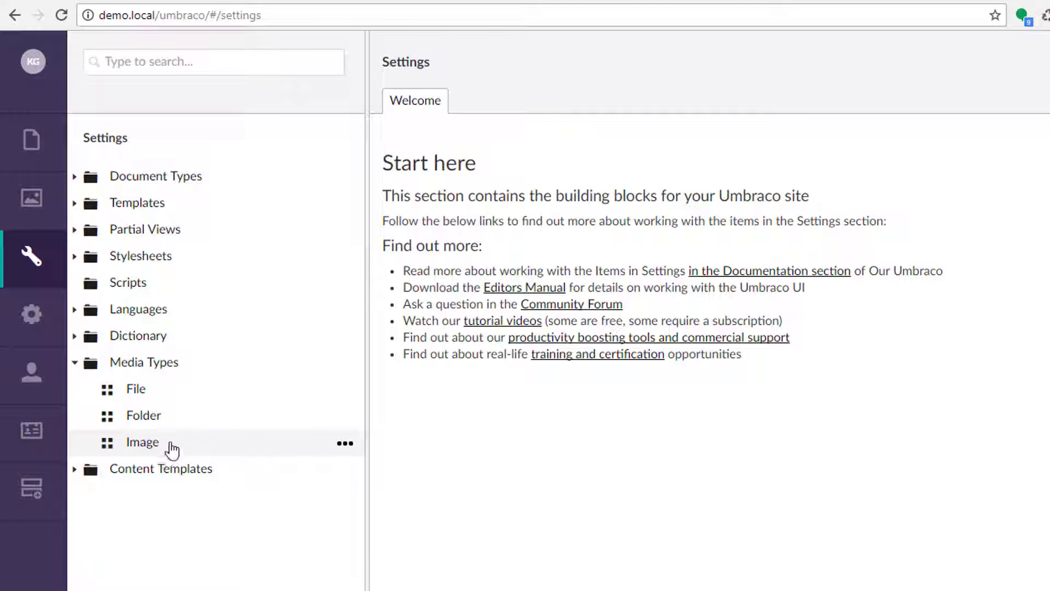
Disallow the Image media type in the root through its permissions and save the media type
{"action": "left_click", "coordinate": [142, 443]}
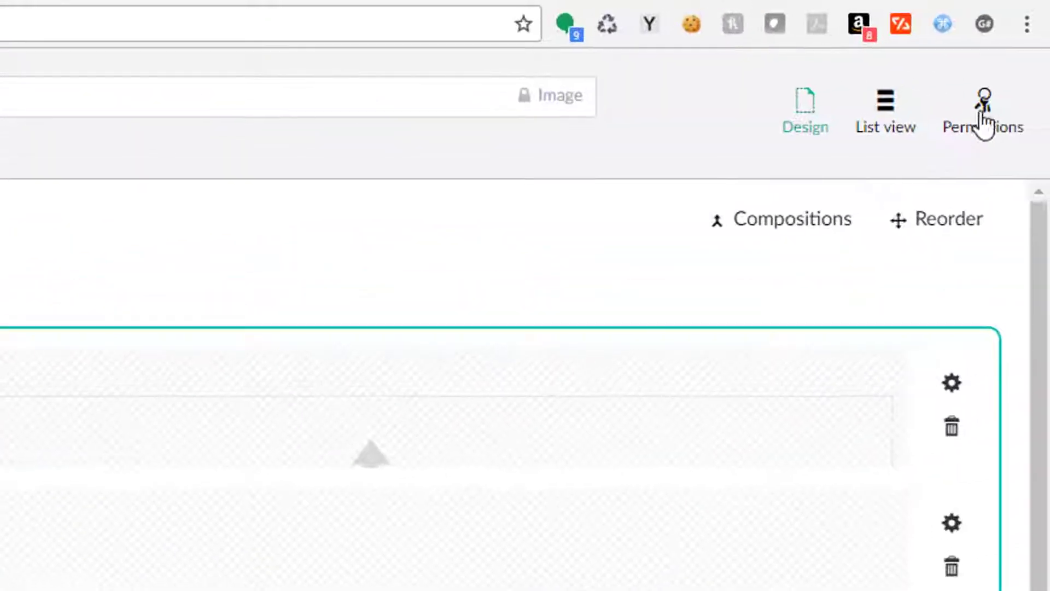
{"action": "left_click", "coordinate": [984, 131]}
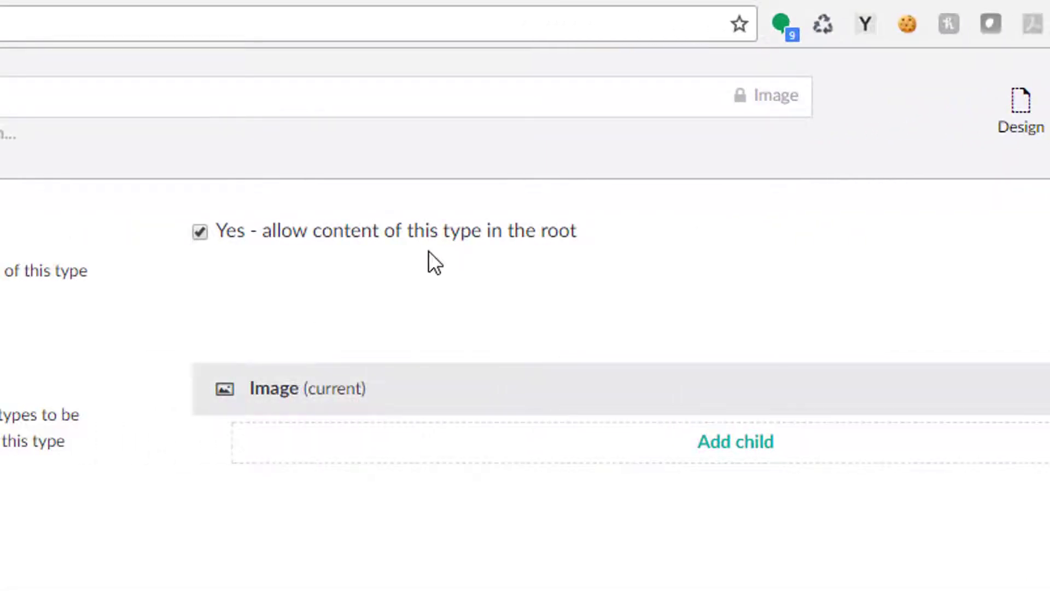
{"action": "left_click", "coordinate": [243, 232]}
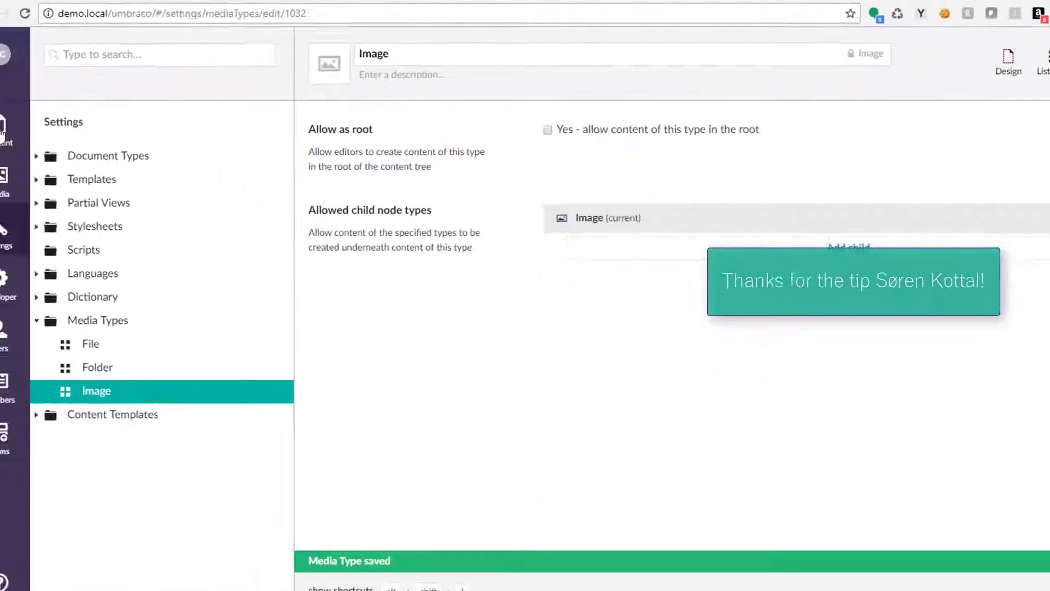
Go to the Media section and check the actions available for the root of the media library
{"action": "left_click", "coordinate": [28, 127]}
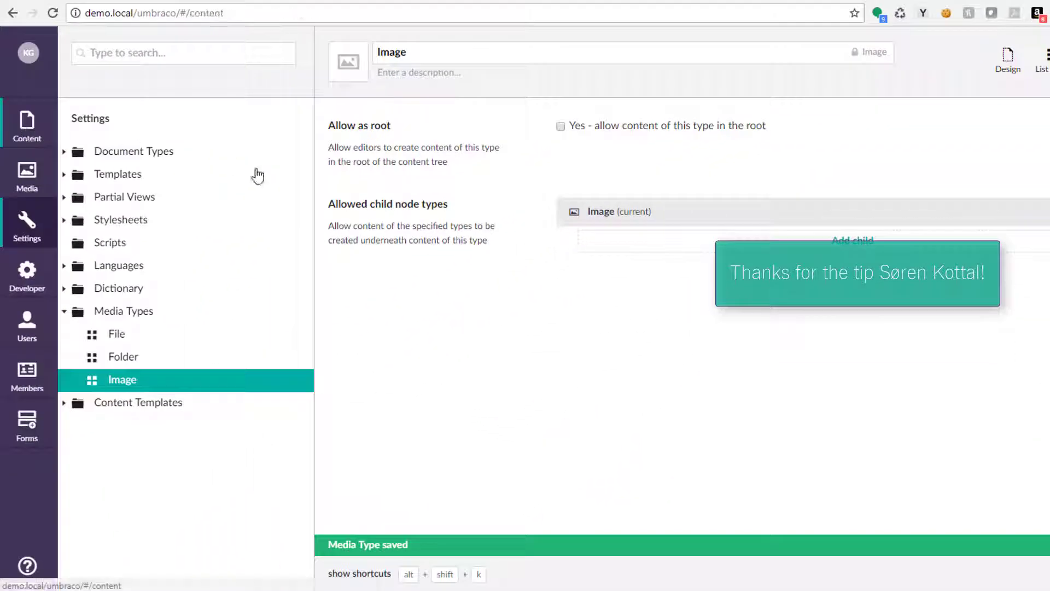
{"action": "left_click", "coordinate": [44, 181]}
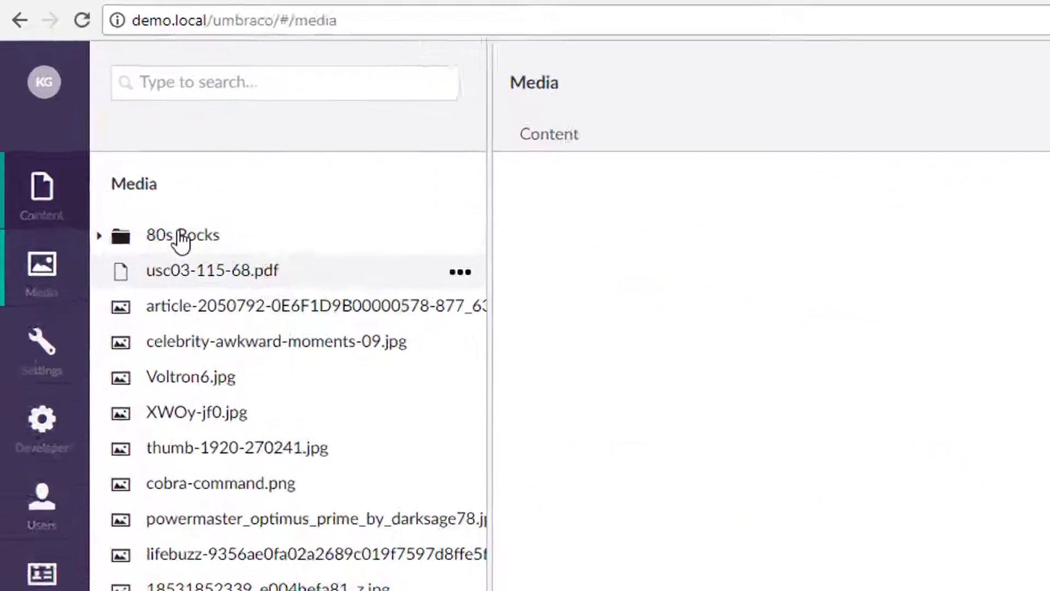
{"action": "right_click", "coordinate": [174, 220]}
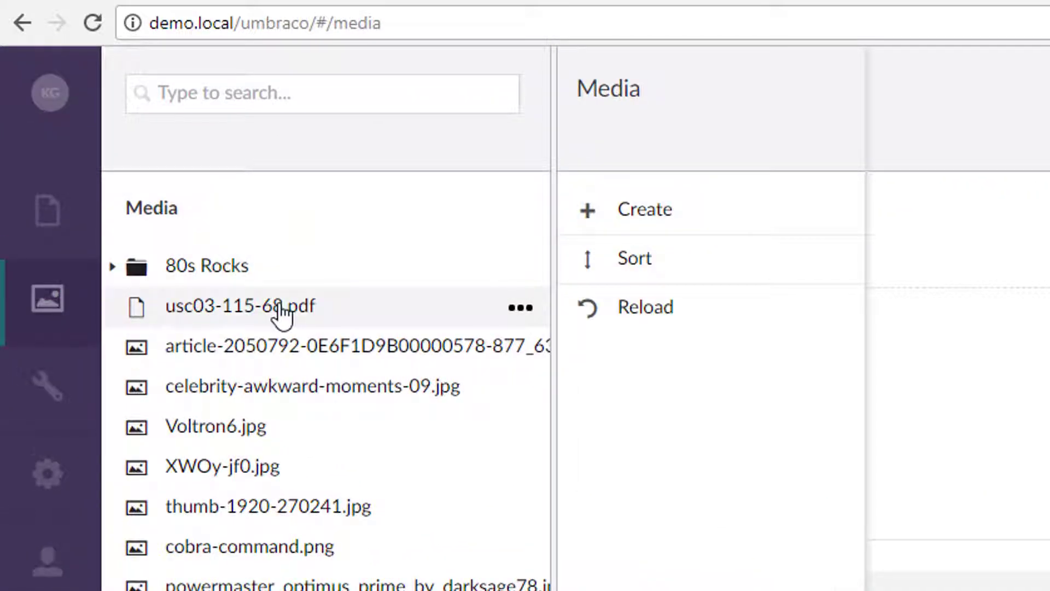
{"action": "left_click", "coordinate": [163, 193]}
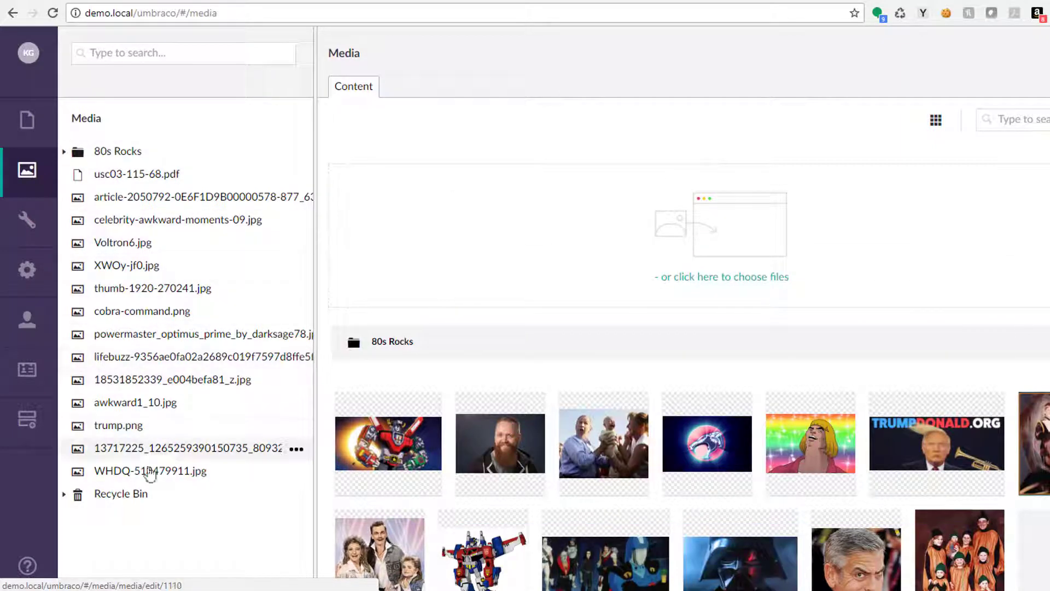
Return to the Settings section and expand the Content Templates folder
{"action": "left_click", "coordinate": [27, 233]}
{"action": "left_click", "coordinate": [64, 244]}
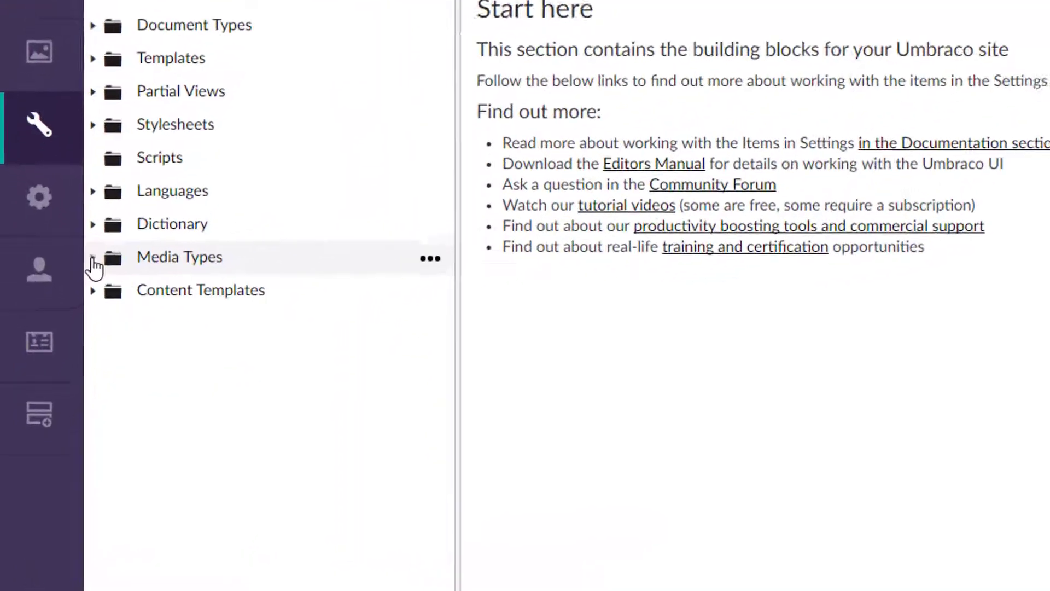
{"action": "left_click", "coordinate": [93, 290]}
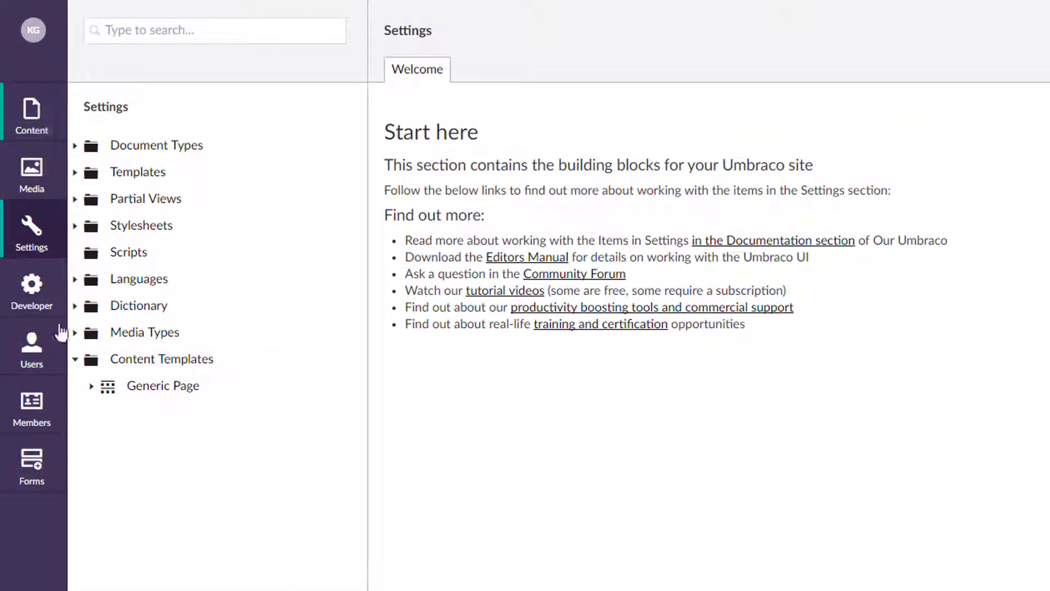
In the Content section, view the content templates offered for a new Generic Page at the root, and dismiss the creation dialog
{"action": "left_click", "coordinate": [51, 117]}
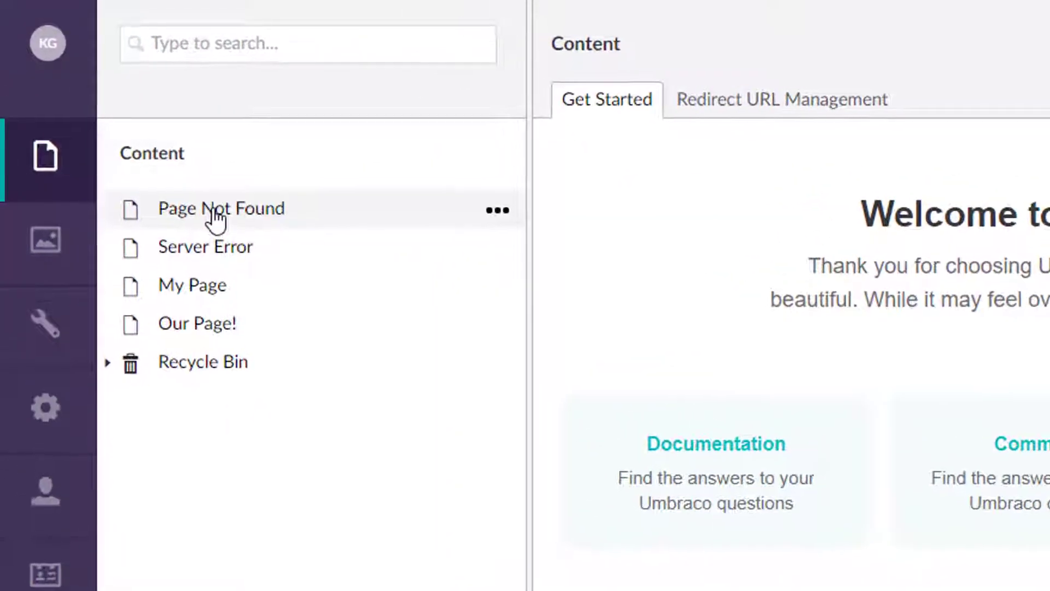
{"action": "right_click", "coordinate": [183, 157]}
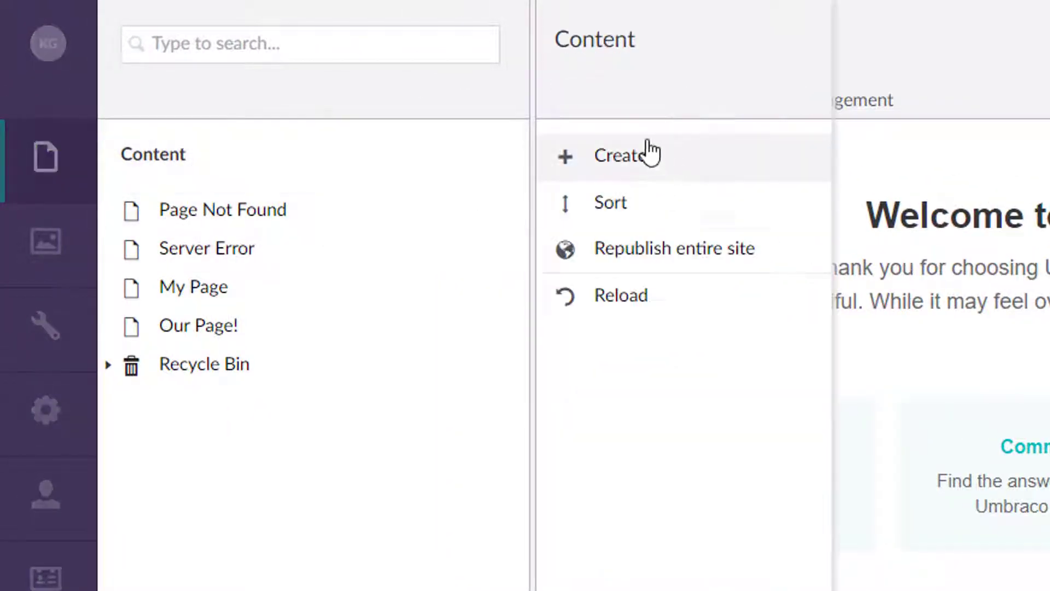
{"action": "left_click", "coordinate": [651, 153]}
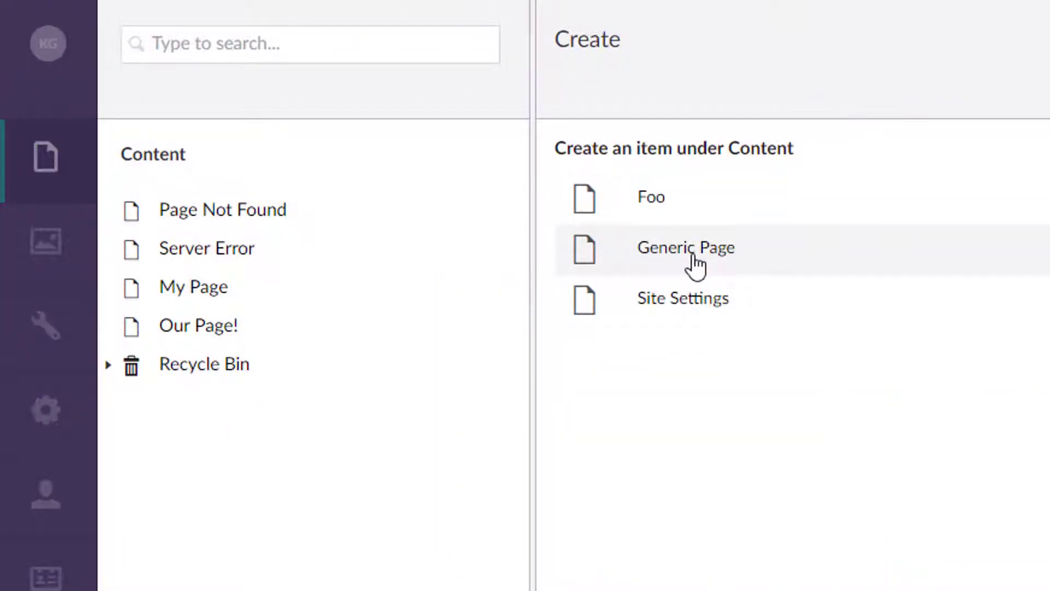
{"action": "left_click", "coordinate": [697, 265]}
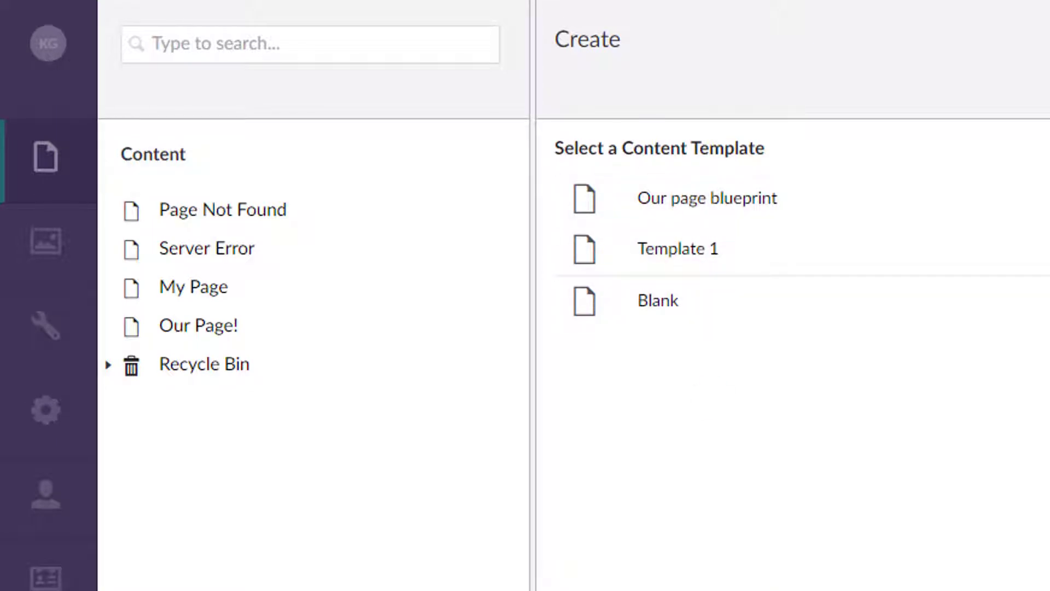
{"action": "left_click", "coordinate": [35, 400]}
Back in the Settings section, view the "Our page blueprint" content template under Generic Page and collapse the Content Templates folder
{"action": "left_click", "coordinate": [44, 353]}
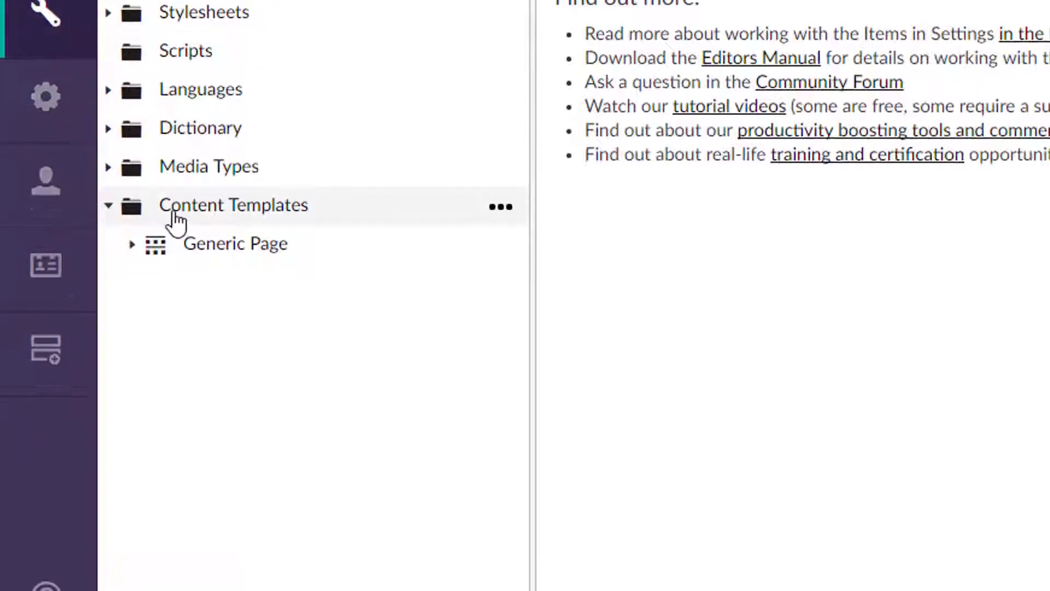
{"action": "left_click", "coordinate": [133, 244]}
{"action": "left_click", "coordinate": [247, 286]}
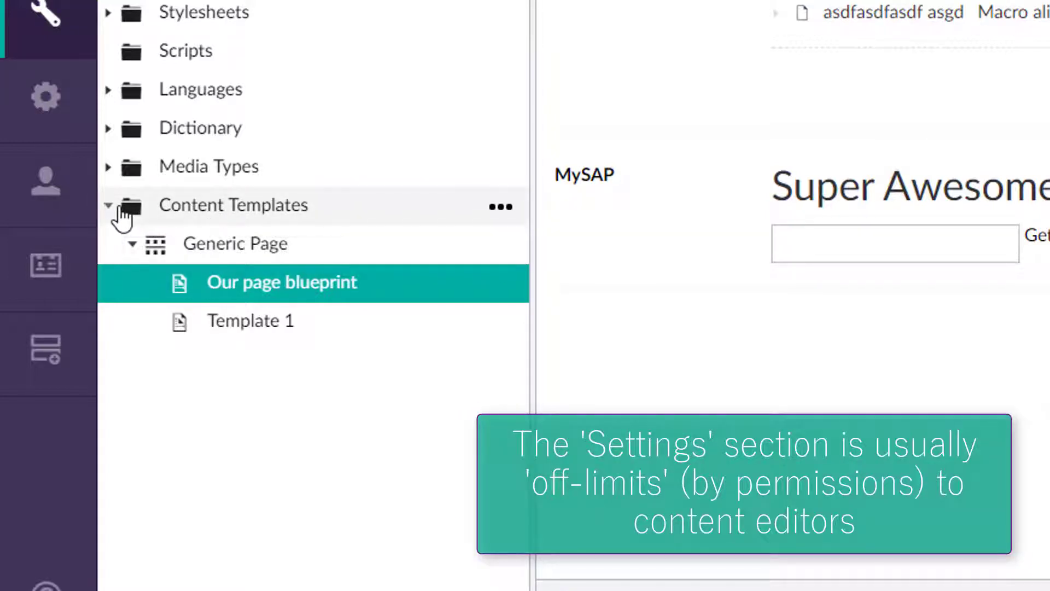
{"action": "left_click", "coordinate": [114, 207]}
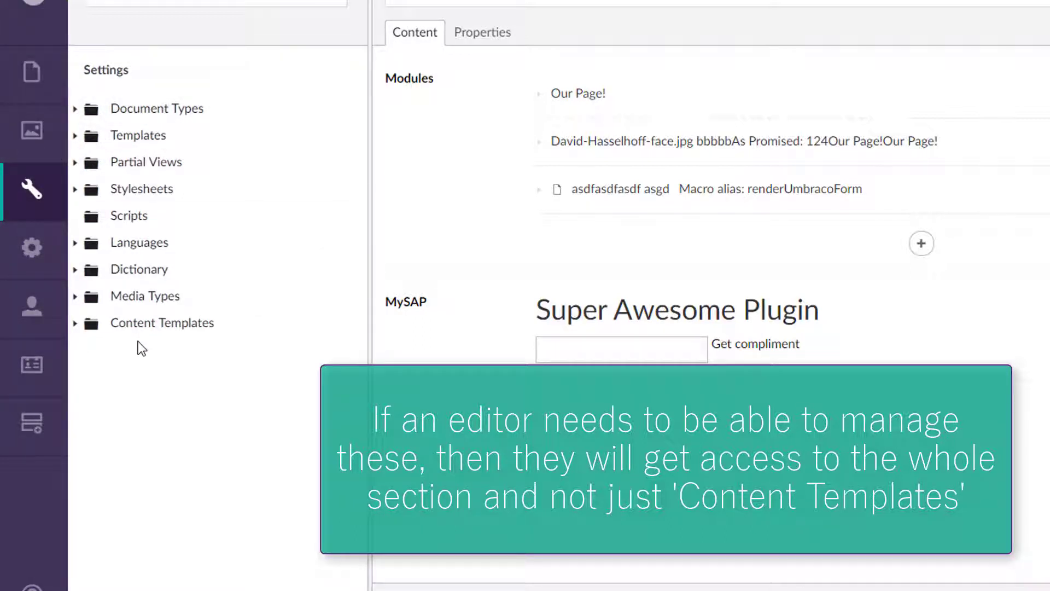
{"action": "left_click", "coordinate": [76, 324]}
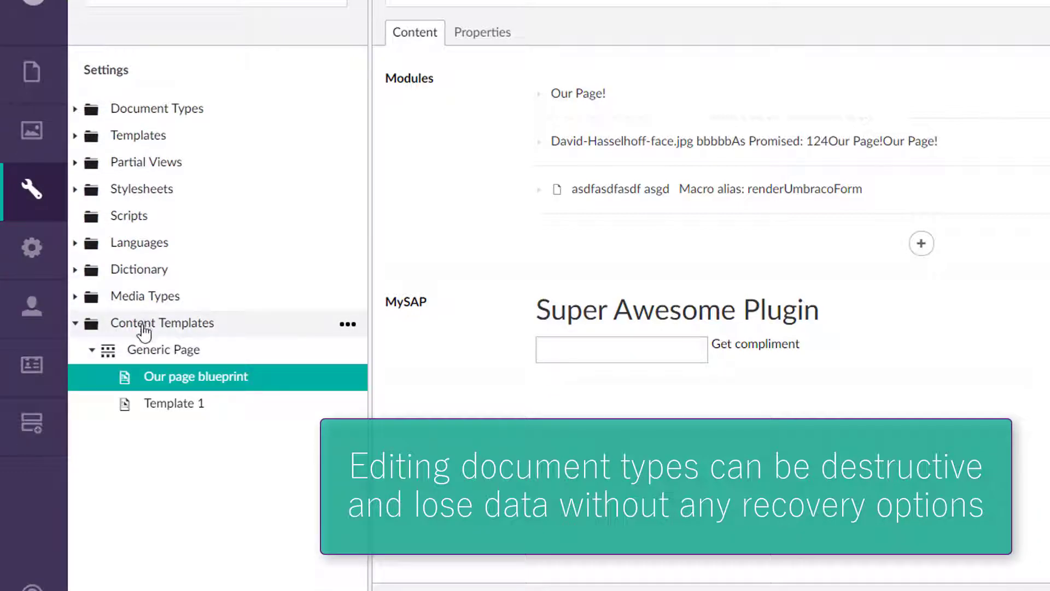
{"action": "left_click", "coordinate": [76, 325]}
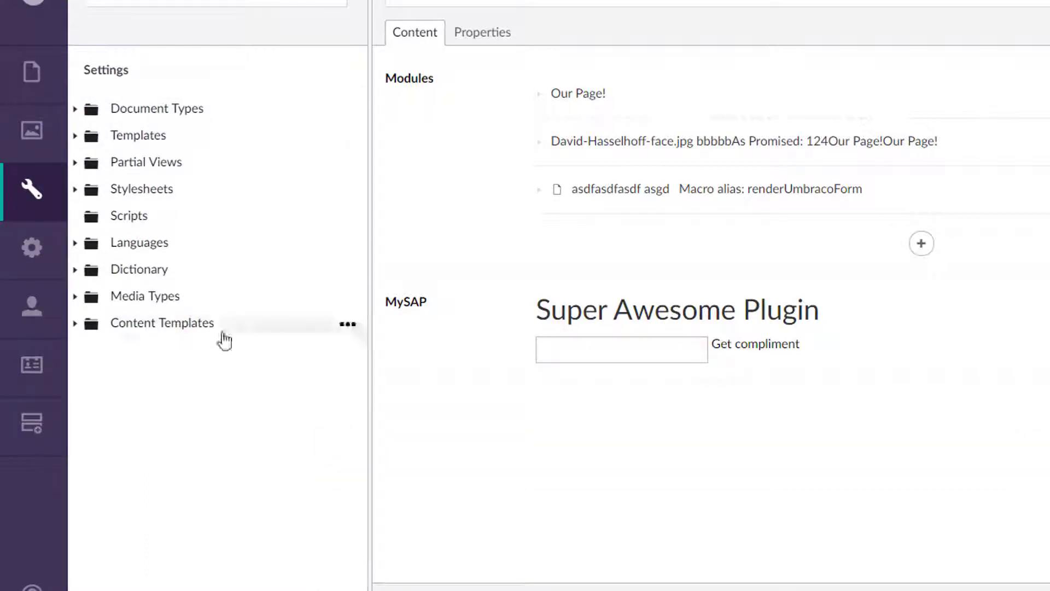
Open the Image media type and view the settings of its Upload image property
{"action": "left_click", "coordinate": [76, 296]}
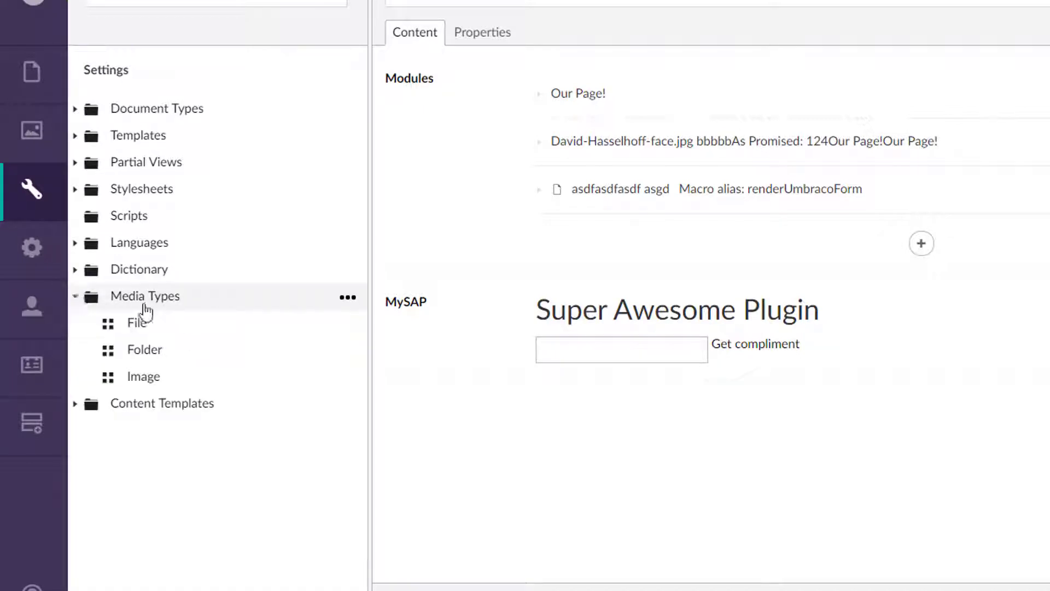
{"action": "left_click", "coordinate": [149, 379]}
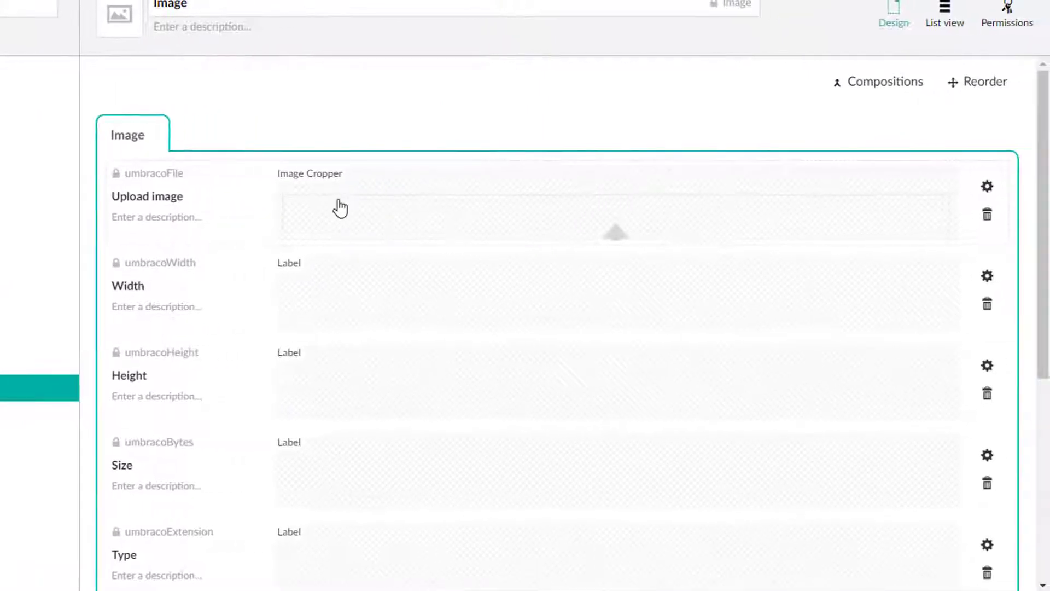
{"action": "left_click", "coordinate": [987, 189]}
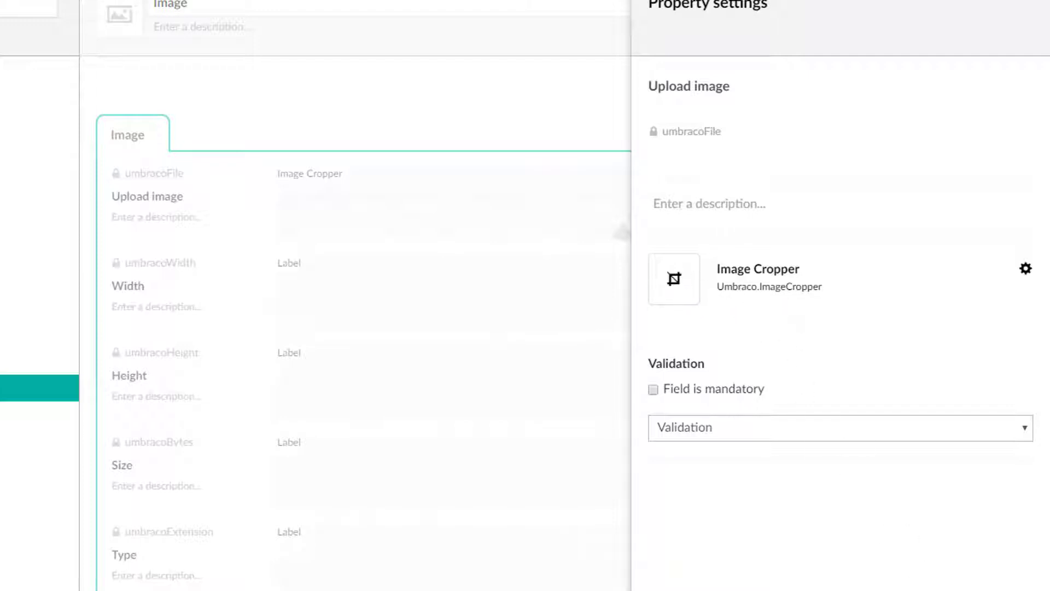
{"action": "left_click", "coordinate": [952, 590]}
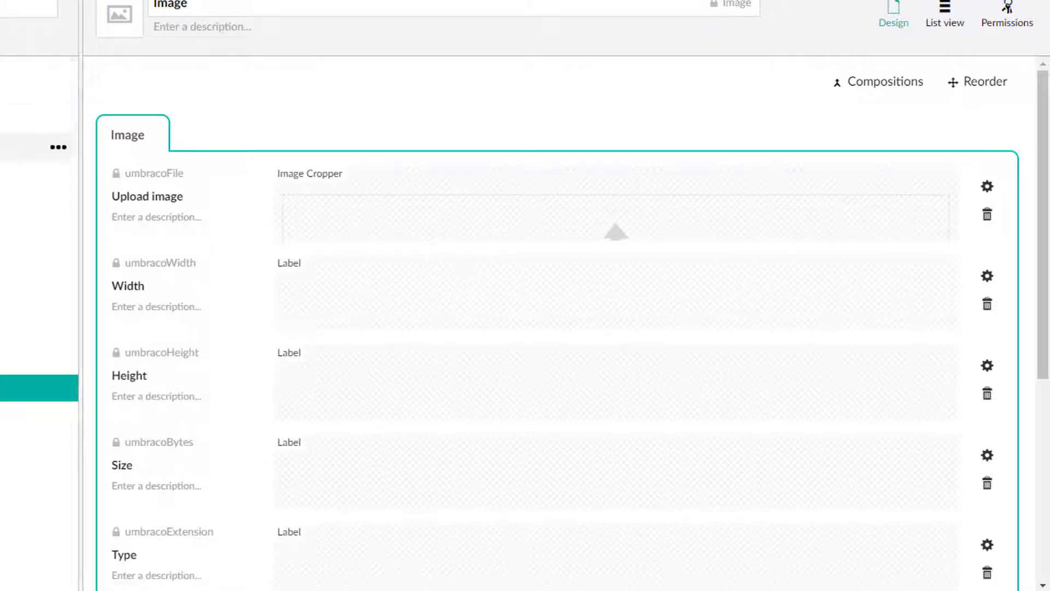
Collapse the Media Types folder and open the Foo document type for viewing
{"action": "left_click", "coordinate": [75, 344]}
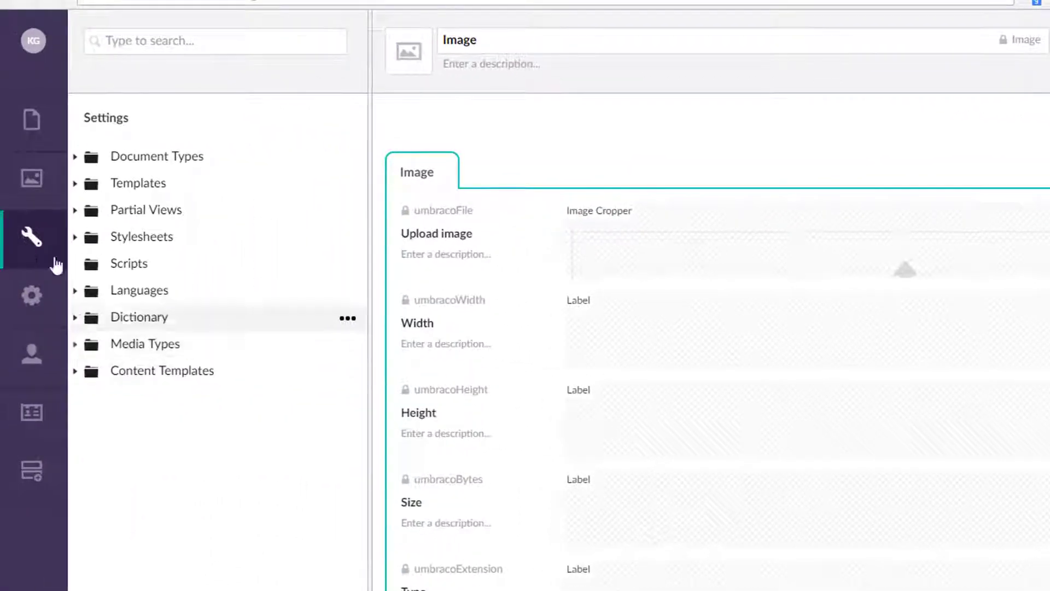
{"action": "left_click", "coordinate": [76, 158]}
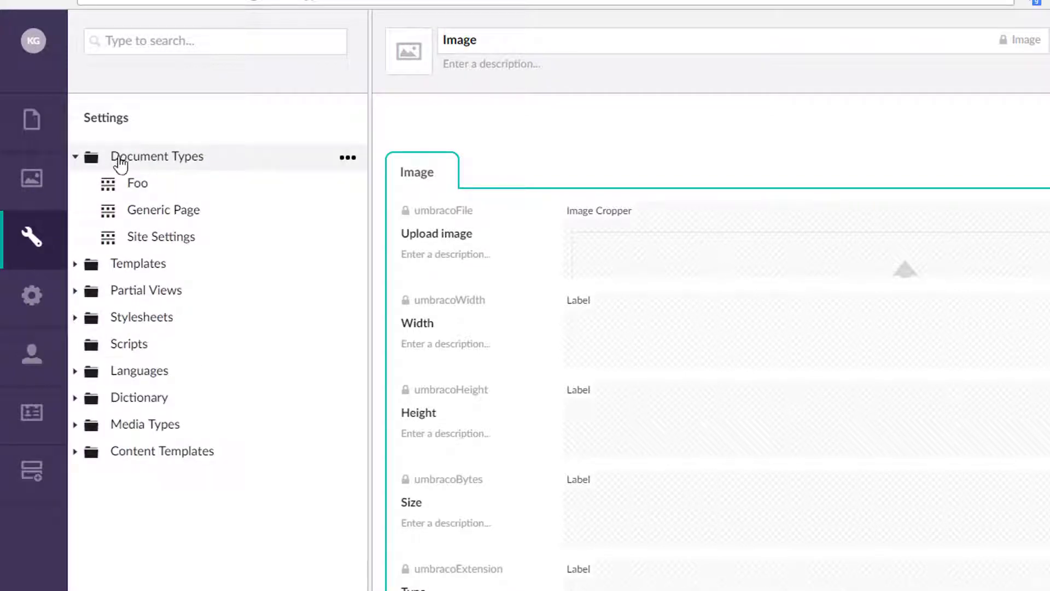
{"action": "left_click", "coordinate": [143, 184]}
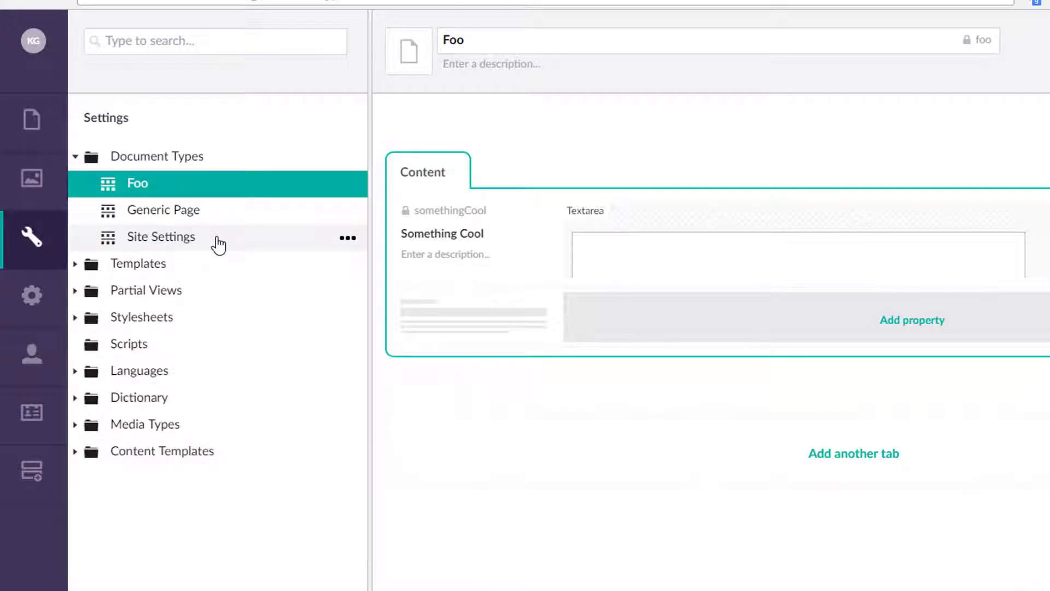
In the Content section, check which document types can be created at the root, and dismiss the creation dialog
{"action": "left_click", "coordinate": [31, 119]}
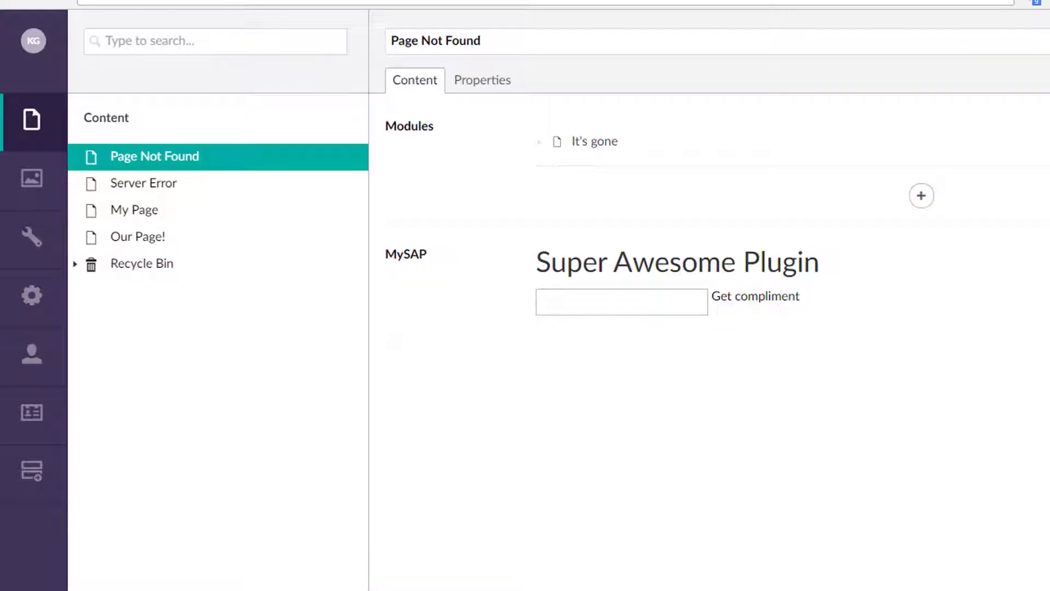
{"action": "right_click", "coordinate": [127, 127]}
{"action": "left_click", "coordinate": [425, 115]}
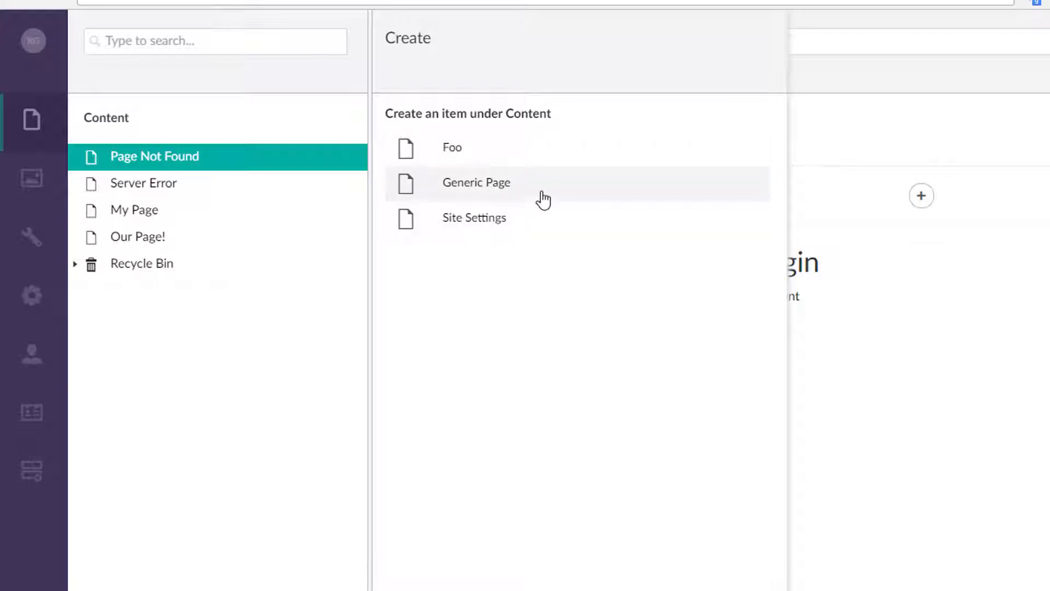
{"action": "left_click", "coordinate": [864, 350]}
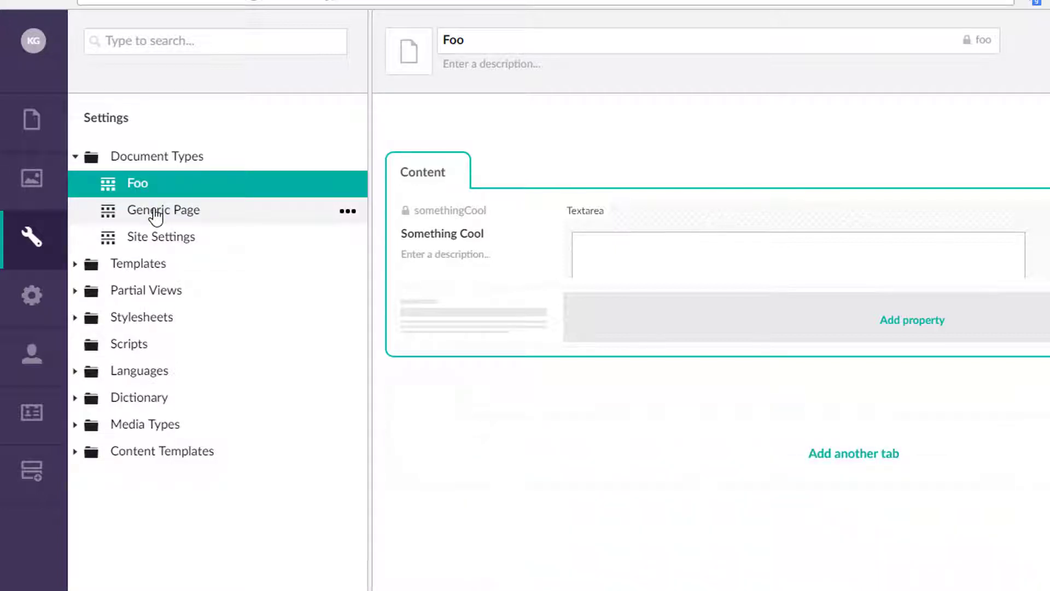
Create a document type with a template under Document Types in the Settings section and name it "News Landing"
{"action": "right_click", "coordinate": [162, 160]}
{"action": "left_click", "coordinate": [465, 117]}
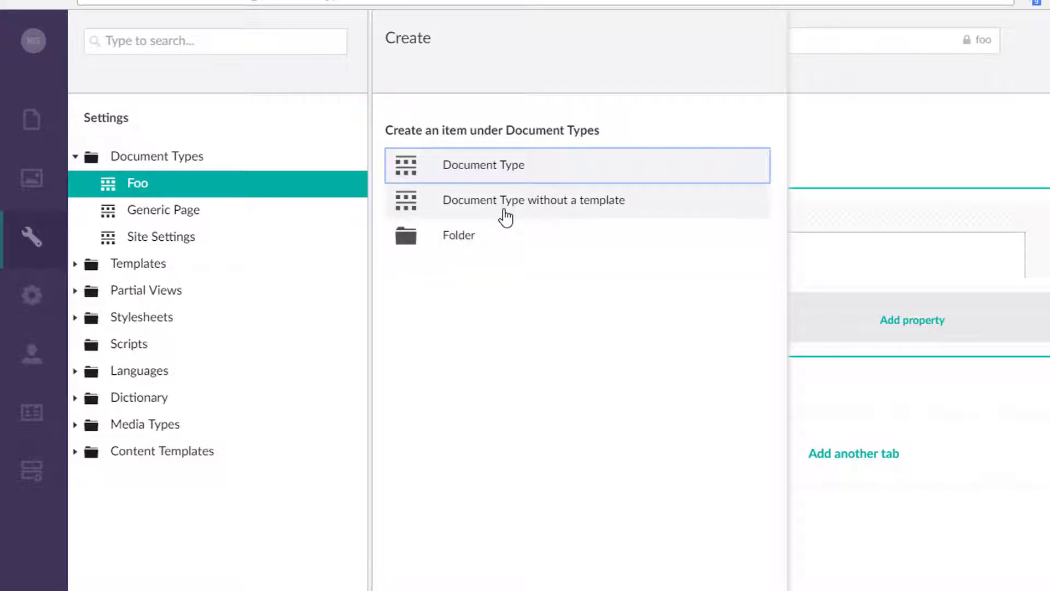
{"action": "left_click", "coordinate": [510, 171]}
{"action": "left_click", "coordinate": [524, 39]}
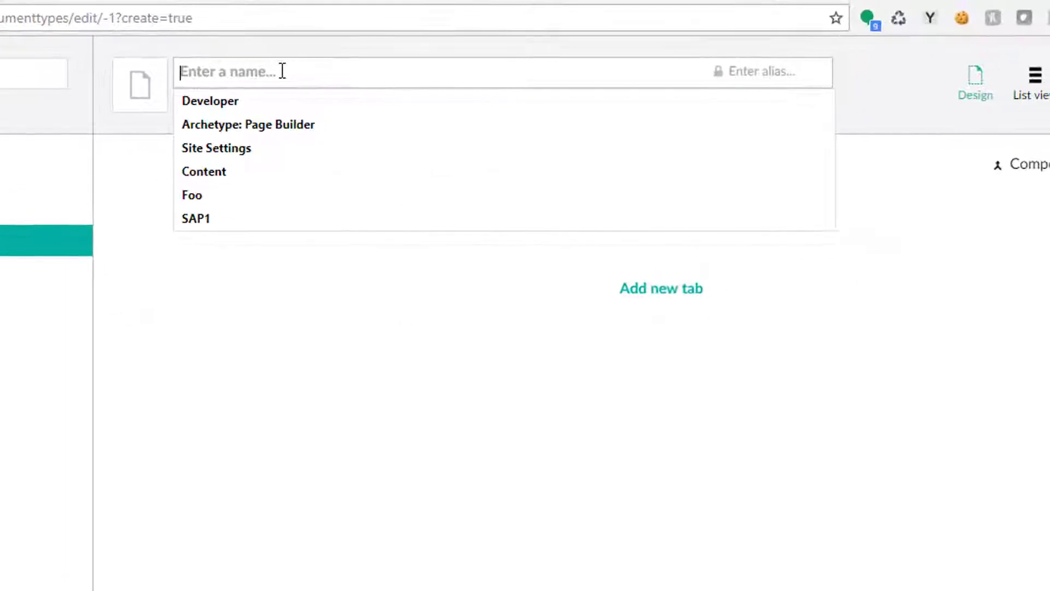
{"action": "type", "text": "New"}
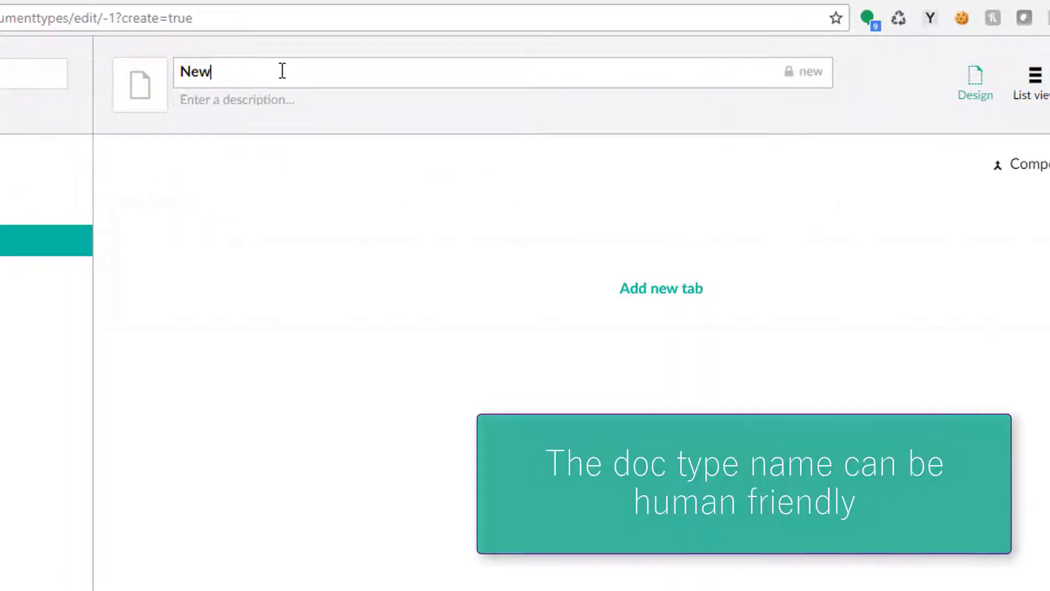
{"action": "type", "text": "s Landing"}
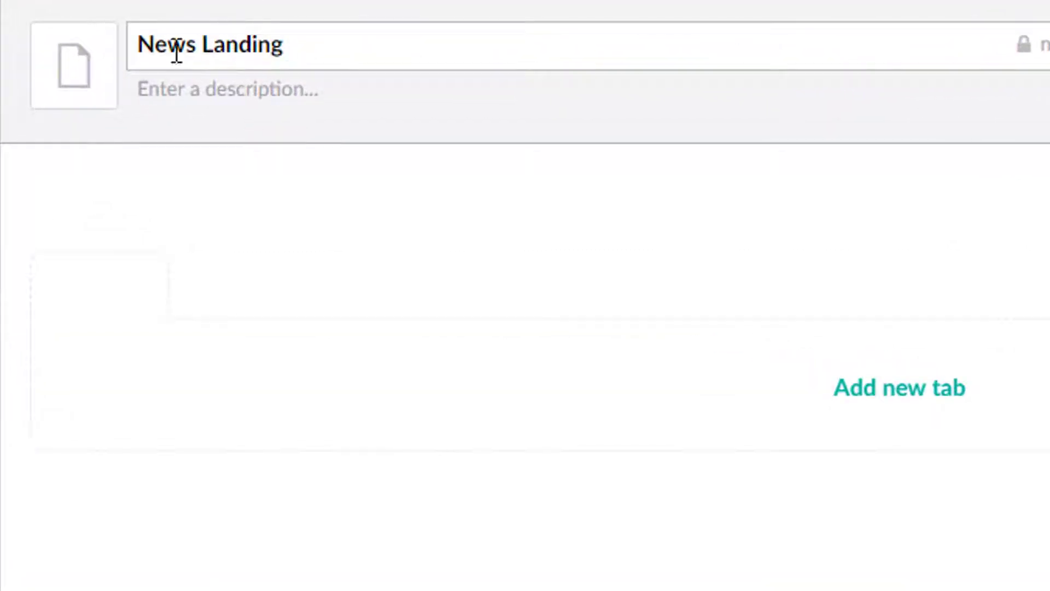
Set the document type's icon to the filled newspaper in Orange, filtering the icons by "news"
{"action": "left_click", "coordinate": [83, 72]}
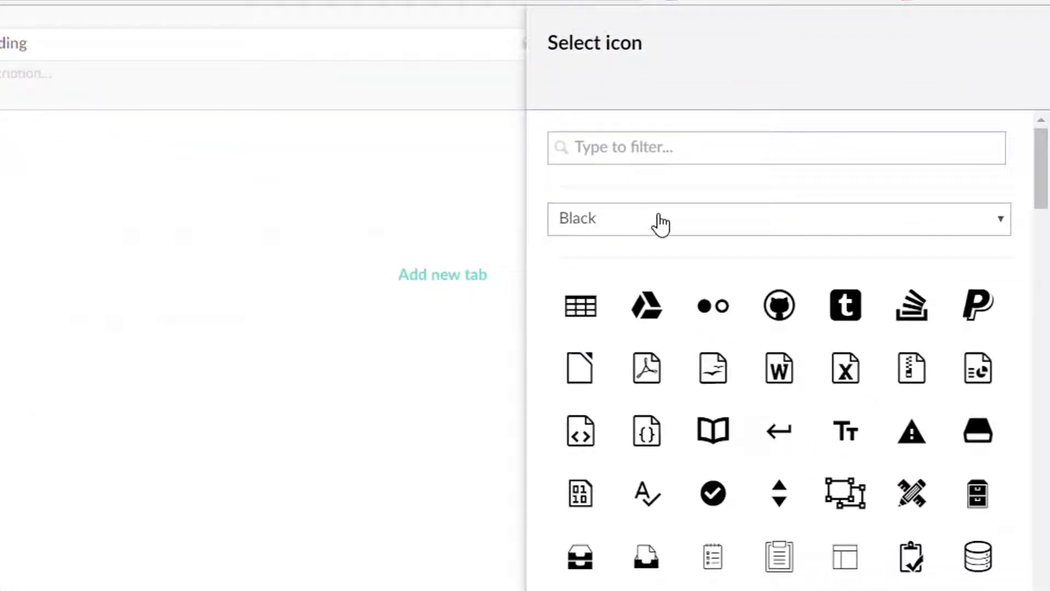
{"action": "left_click", "coordinate": [660, 222]}
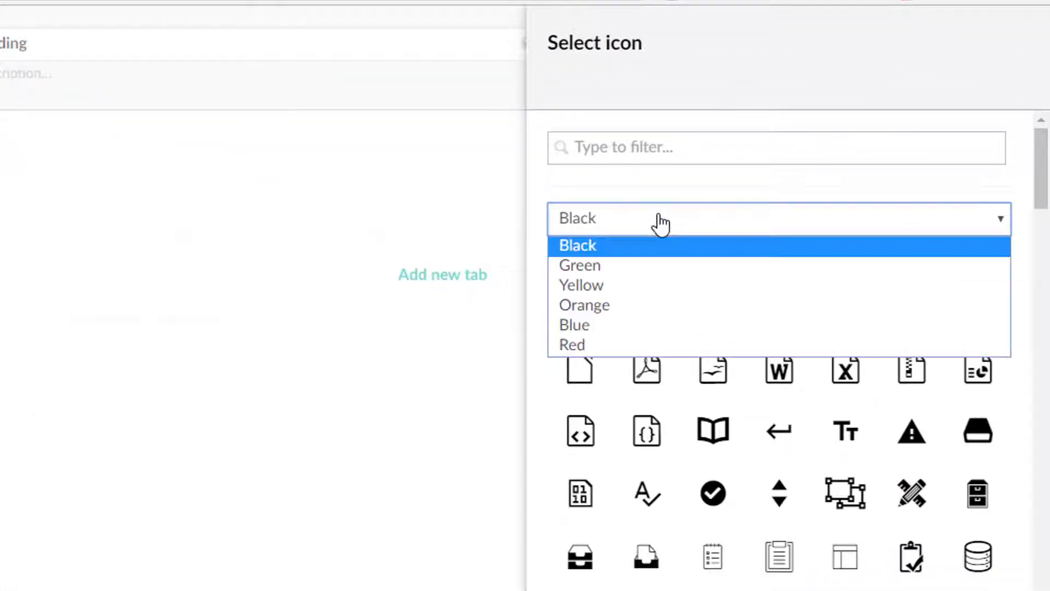
{"action": "left_click", "coordinate": [616, 305]}
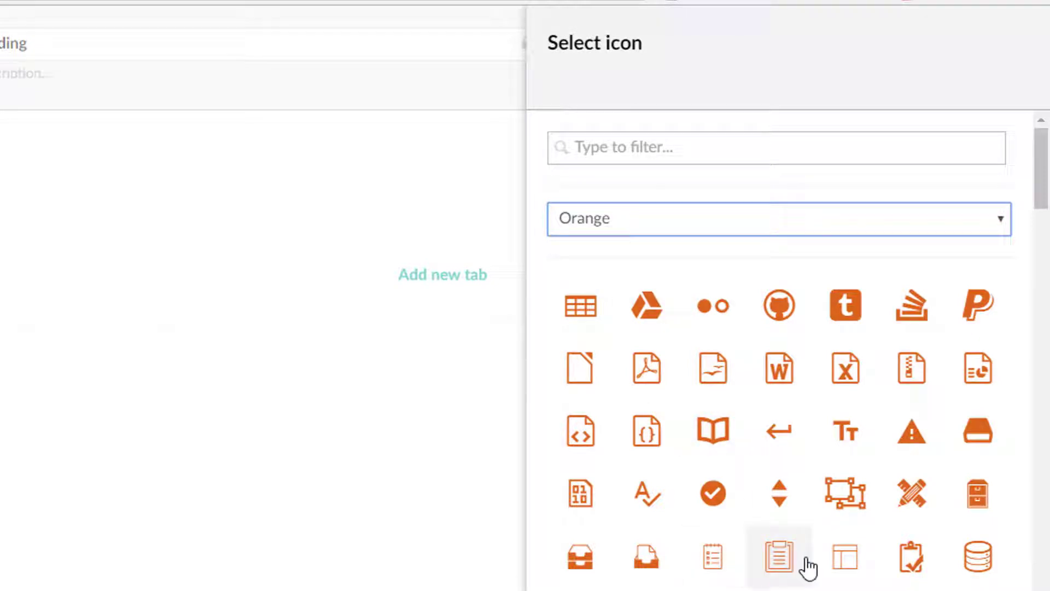
{"action": "left_click", "coordinate": [736, 157]}
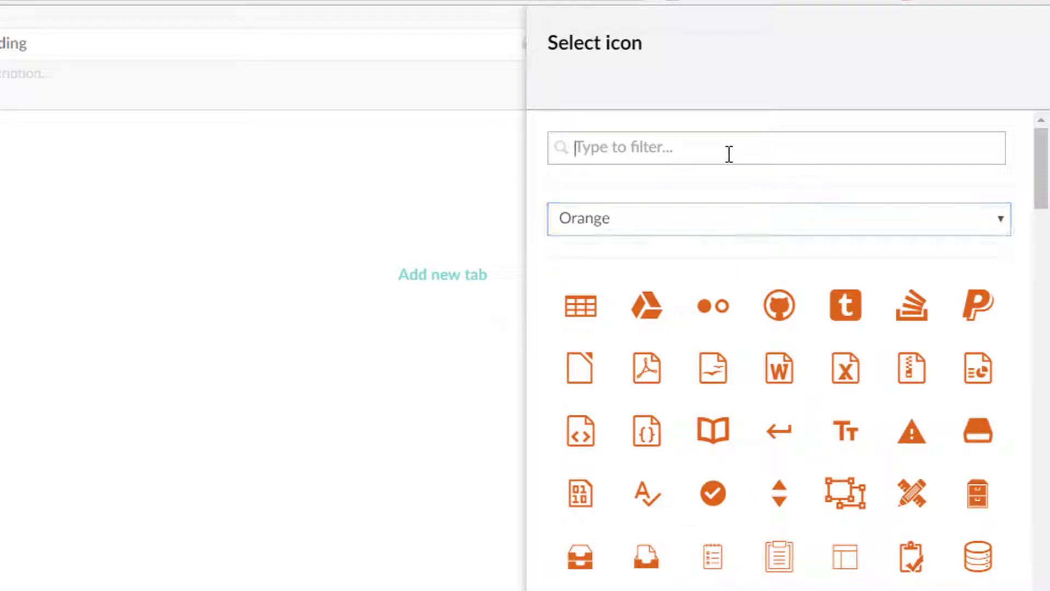
{"action": "type", "text": "news"}
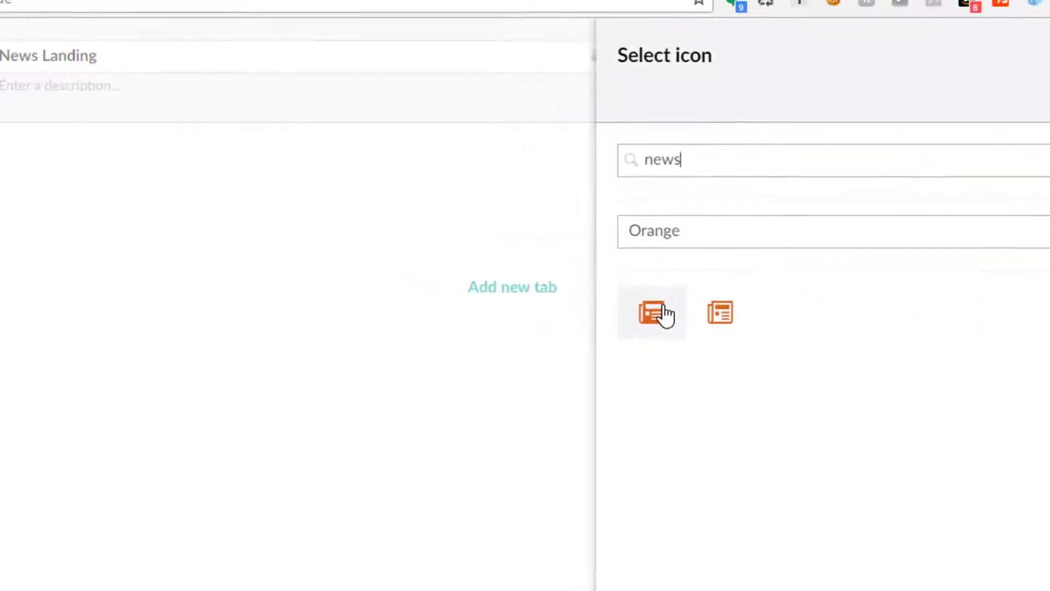
{"action": "left_click", "coordinate": [585, 301]}
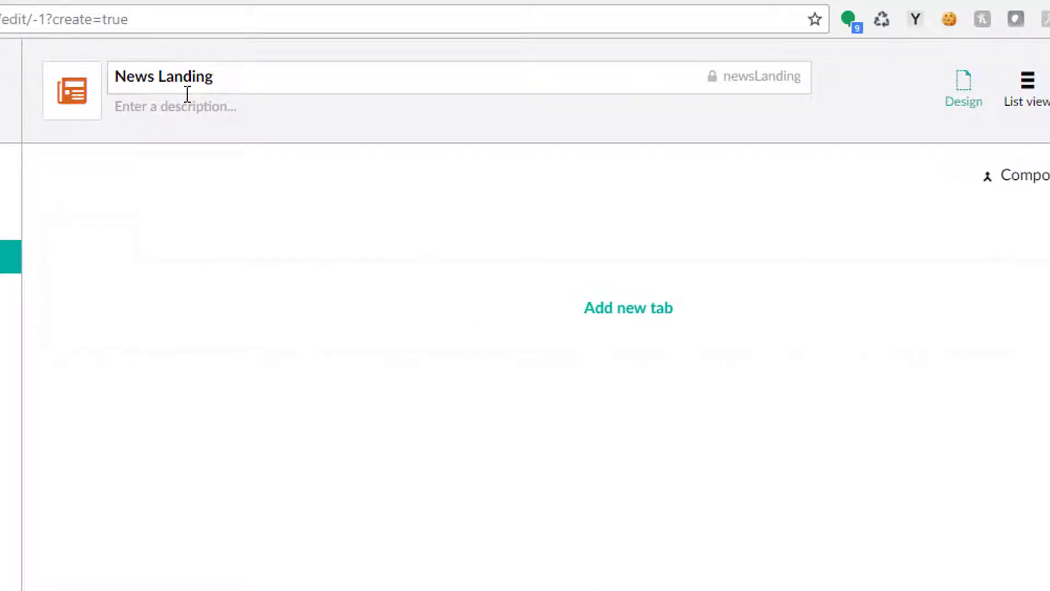
Add a tab named "Content" to the News Landing document type, viewing the Page Not Found page's tabs for comparison
{"action": "left_click", "coordinate": [625, 319]}
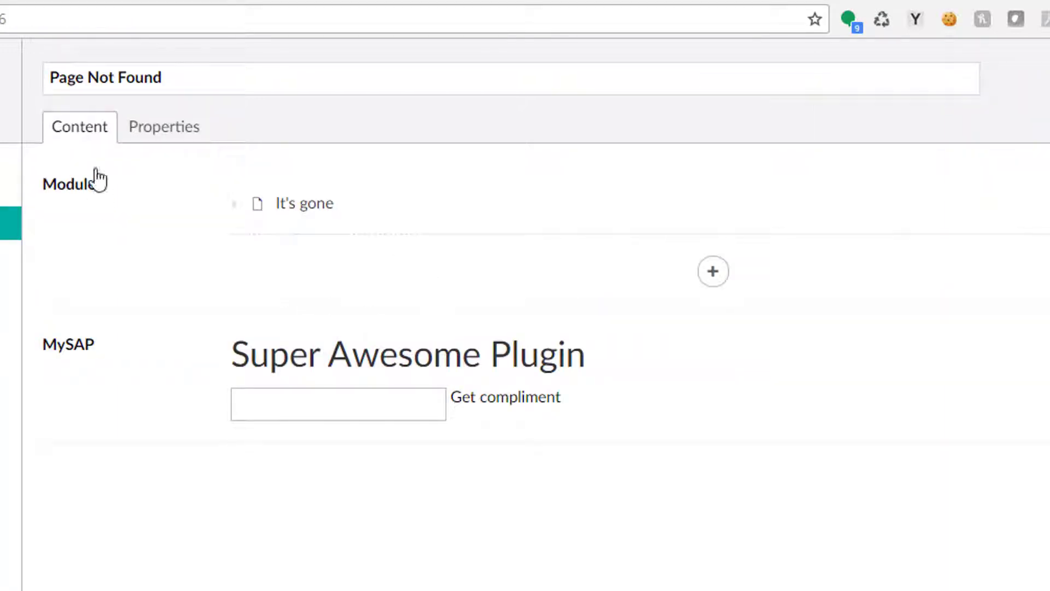
{"action": "left_click", "coordinate": [175, 134]}
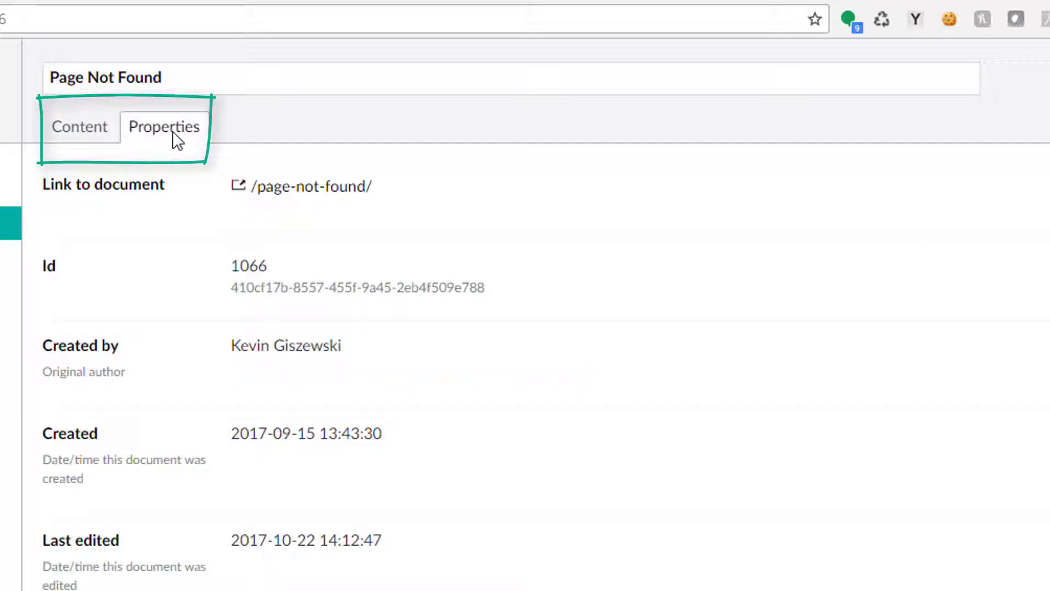
{"action": "left_click", "coordinate": [86, 131]}
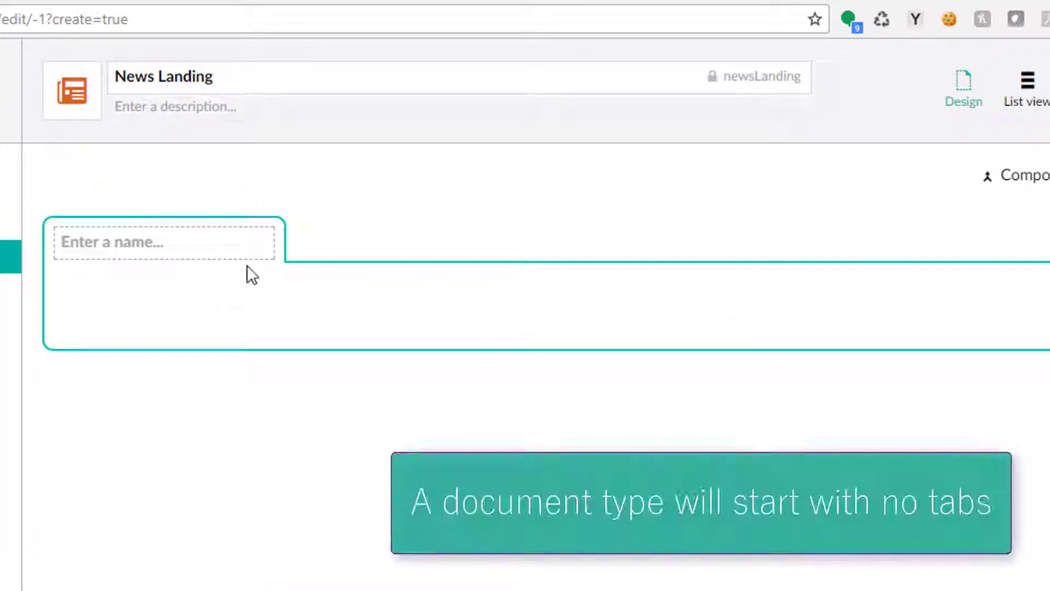
{"action": "left_click", "coordinate": [174, 234]}
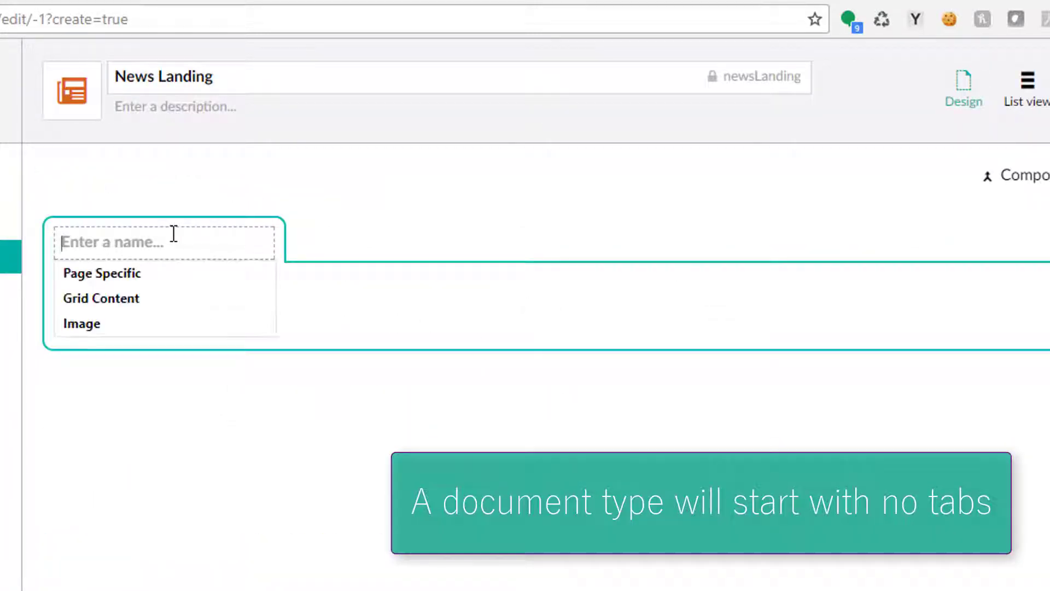
{"action": "type", "text": "Content"}
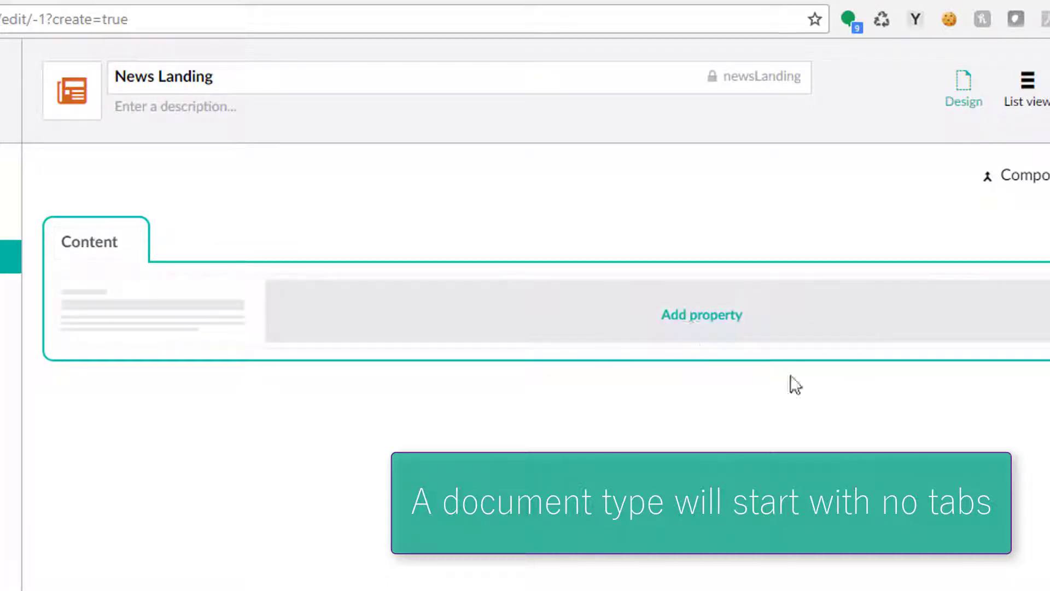
Add a property named "Name" to the Content tab, reusing the existing Textstring editor
{"action": "left_click", "coordinate": [711, 317]}
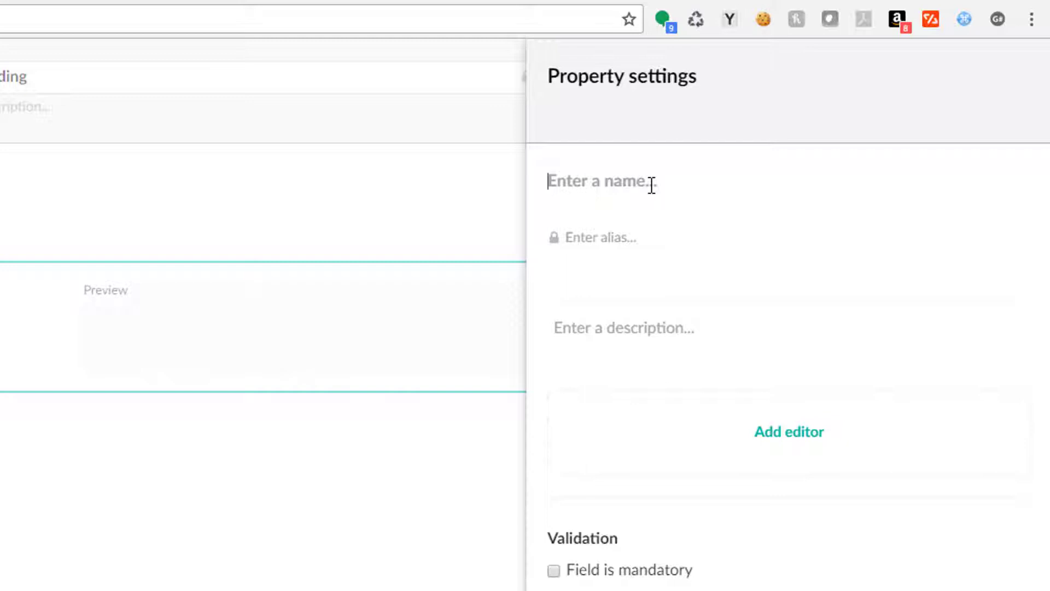
{"action": "type", "text": "Name"}
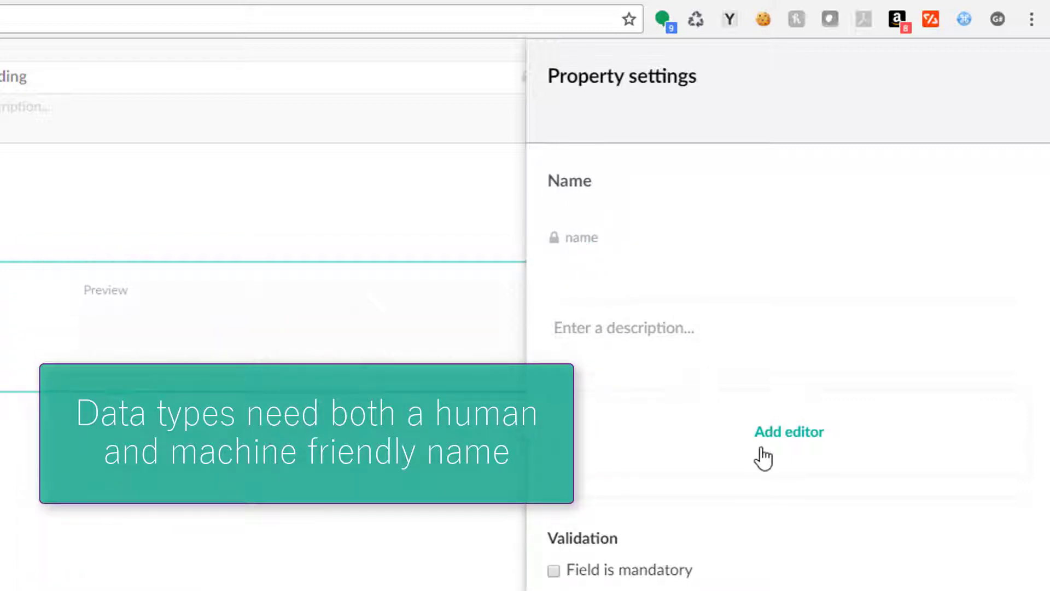
{"action": "left_click", "coordinate": [780, 432]}
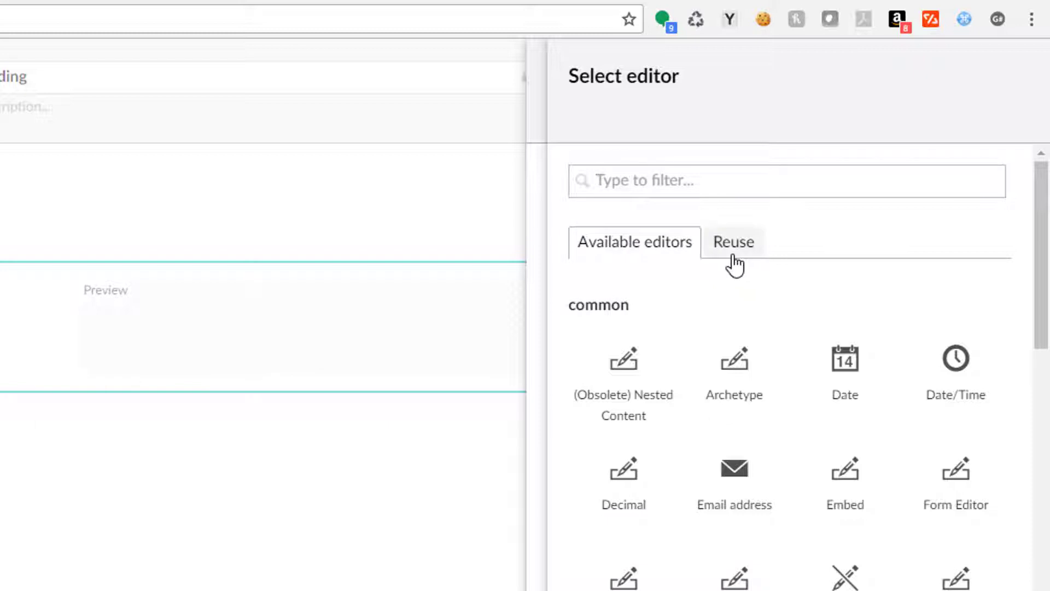
{"action": "left_click", "coordinate": [734, 257]}
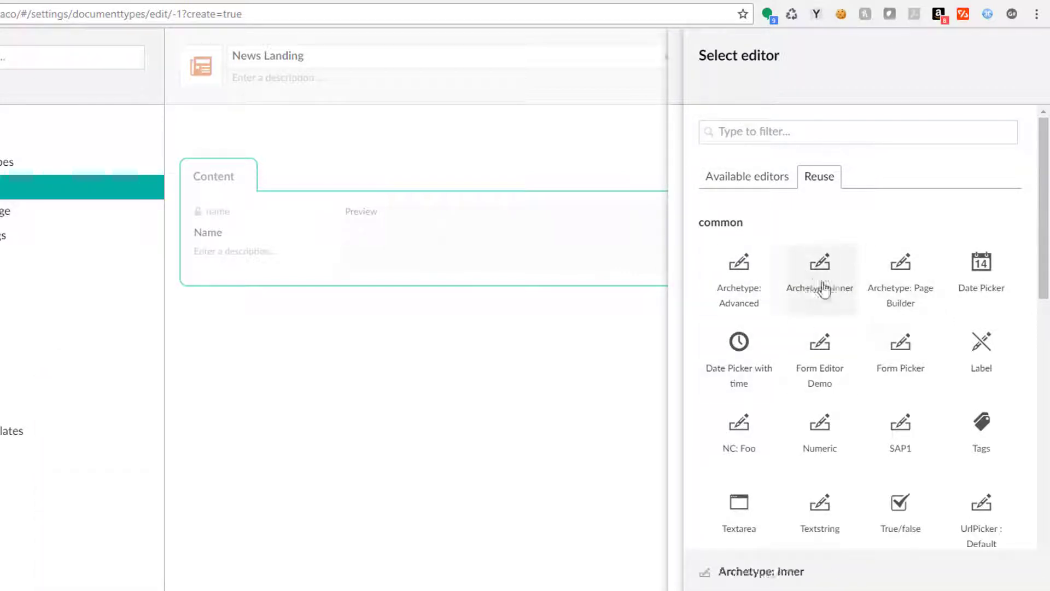
{"action": "scroll", "coordinate": [825, 399], "scroll_direction": "down", "scroll_amount": 3}
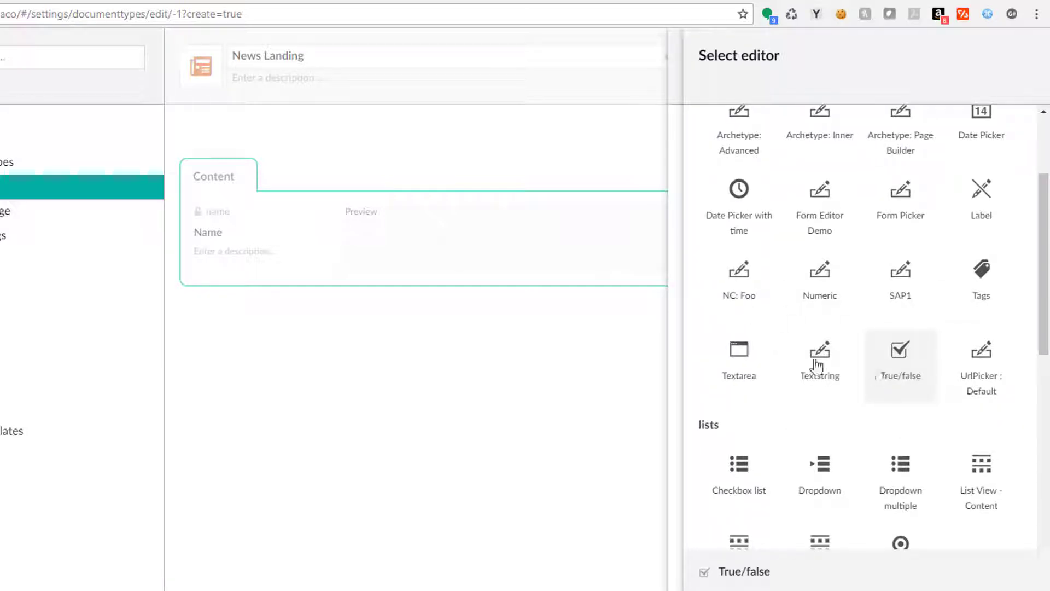
{"action": "left_click", "coordinate": [827, 374]}
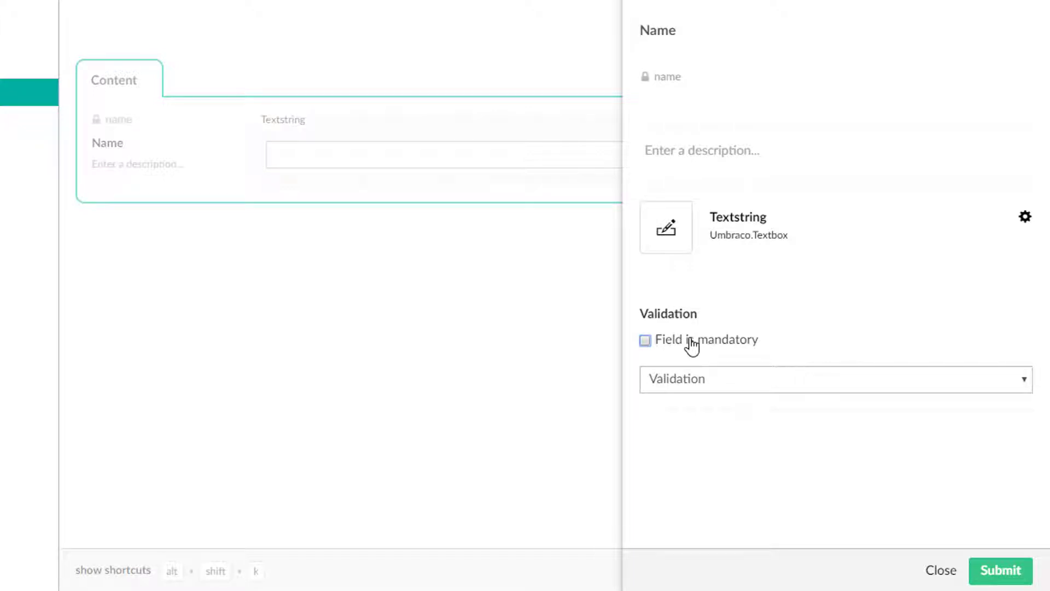
Review the Name property's validation choices without selecting one, and submit the property settings
{"action": "left_click", "coordinate": [724, 387]}
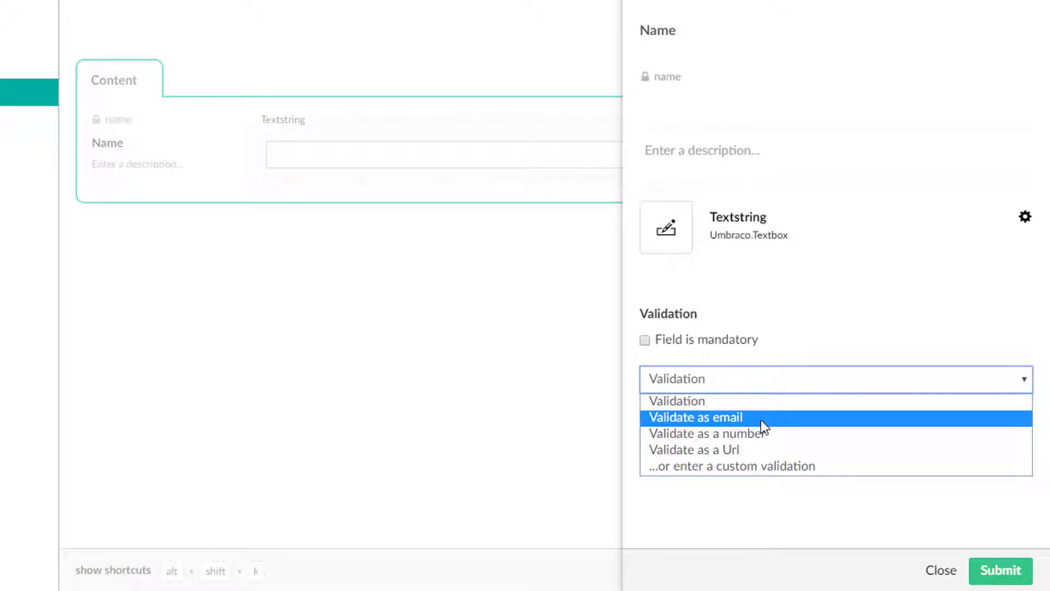
{"action": "left_click", "coordinate": [741, 506]}
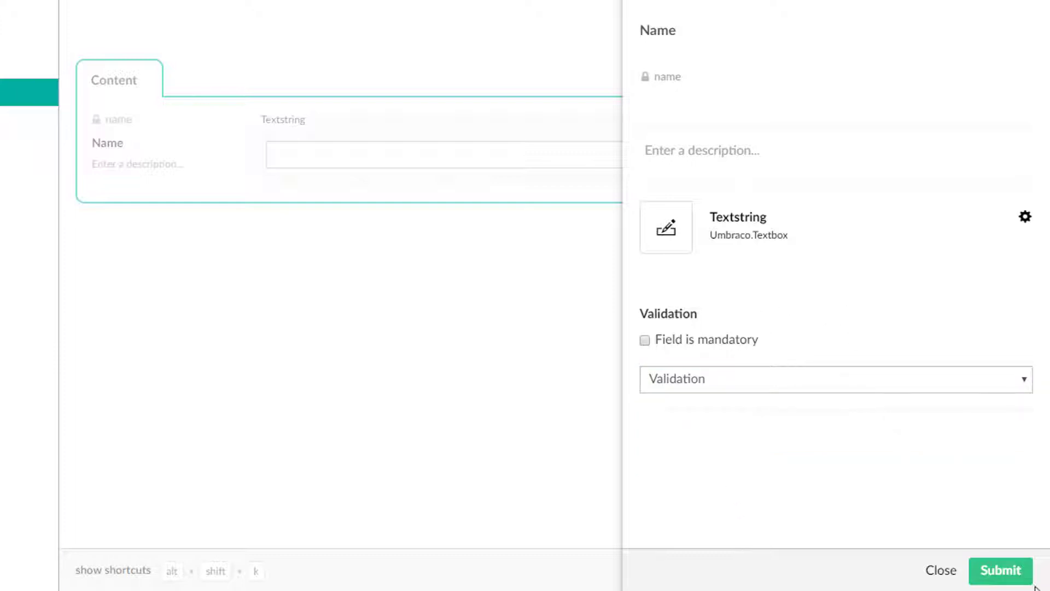
{"action": "left_click", "coordinate": [1001, 574]}
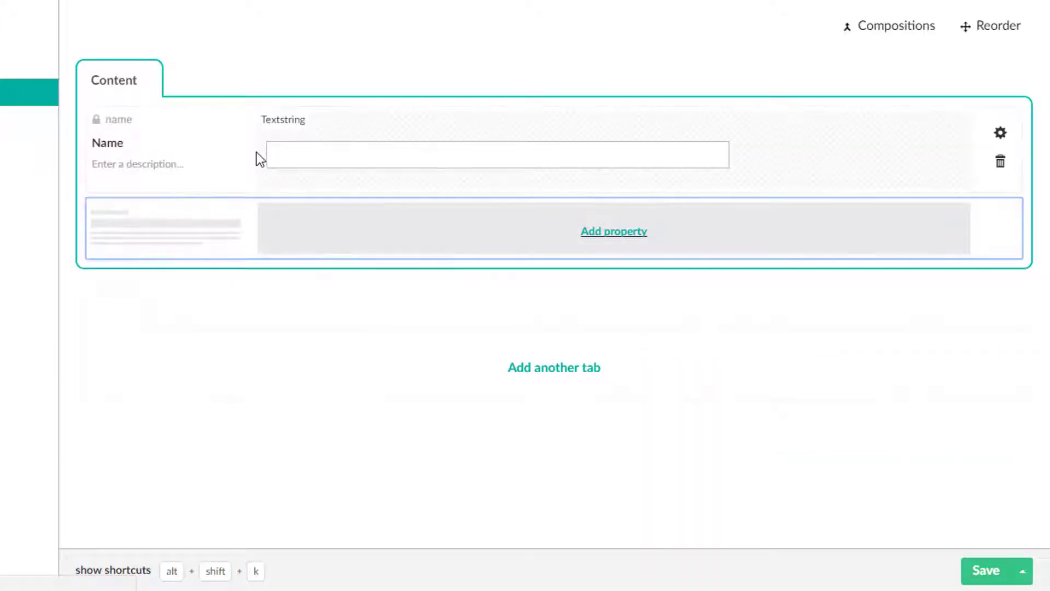
Start deleting the Name property from the Content tab and cancel the deletion
{"action": "left_click", "coordinate": [1001, 133]}
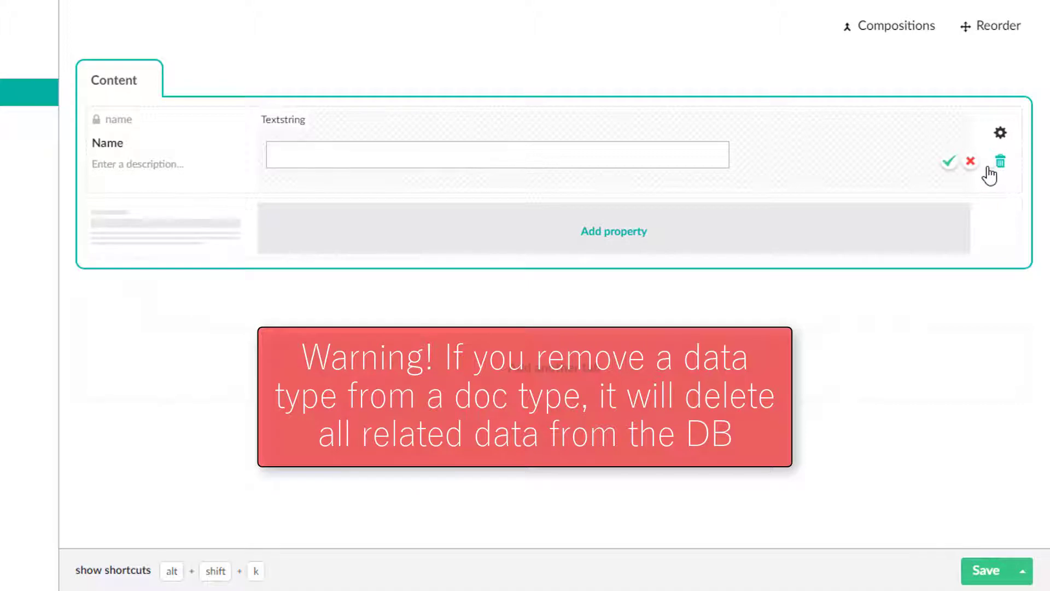
{"action": "left_click", "coordinate": [971, 163]}
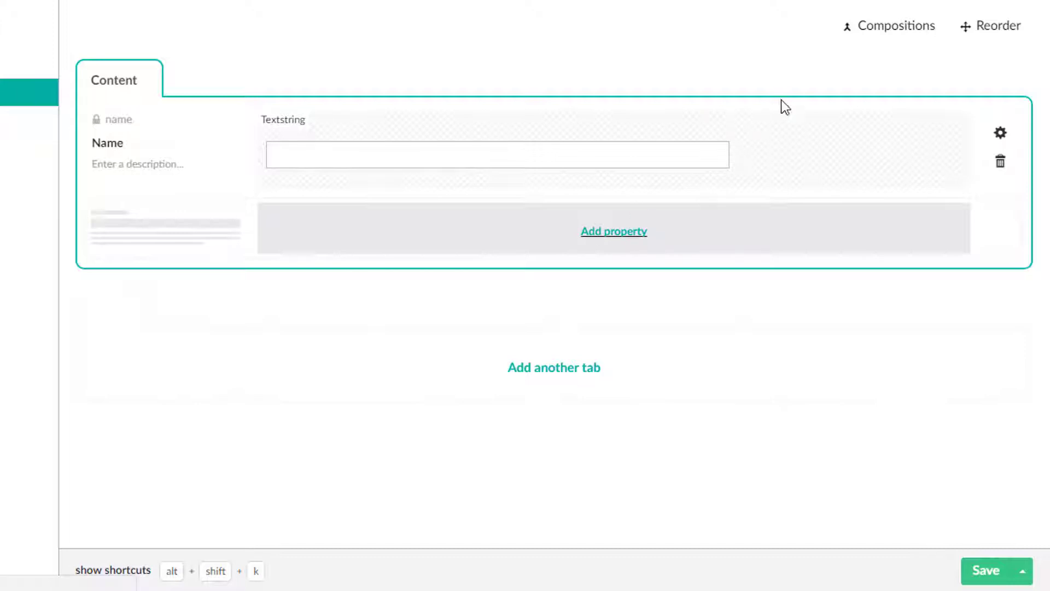
Add a second tab named "SEO" to the document type and delete it again
{"action": "left_click", "coordinate": [524, 371]}
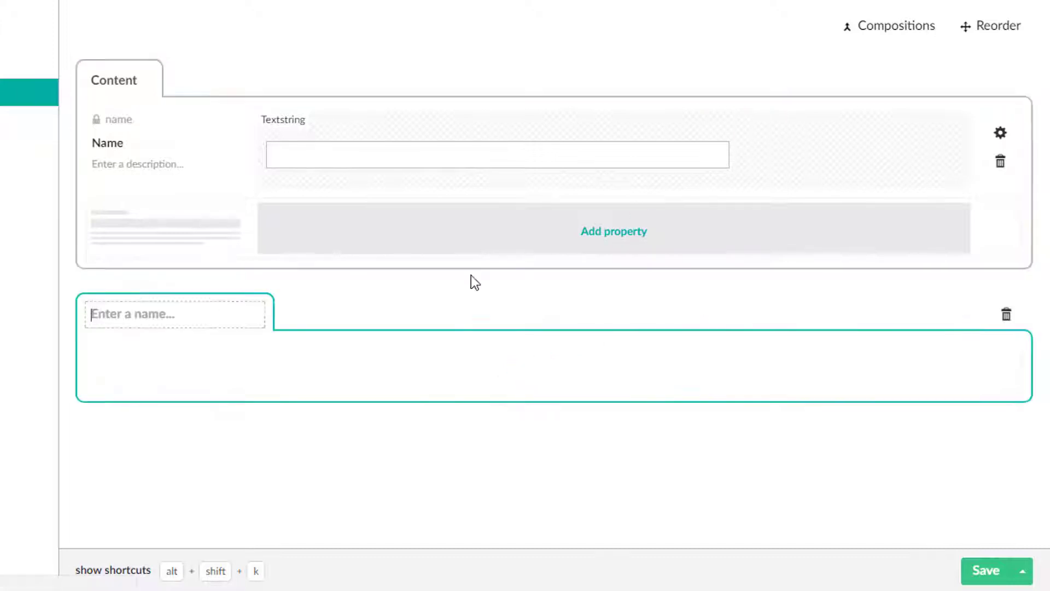
{"action": "left_click", "coordinate": [182, 313]}
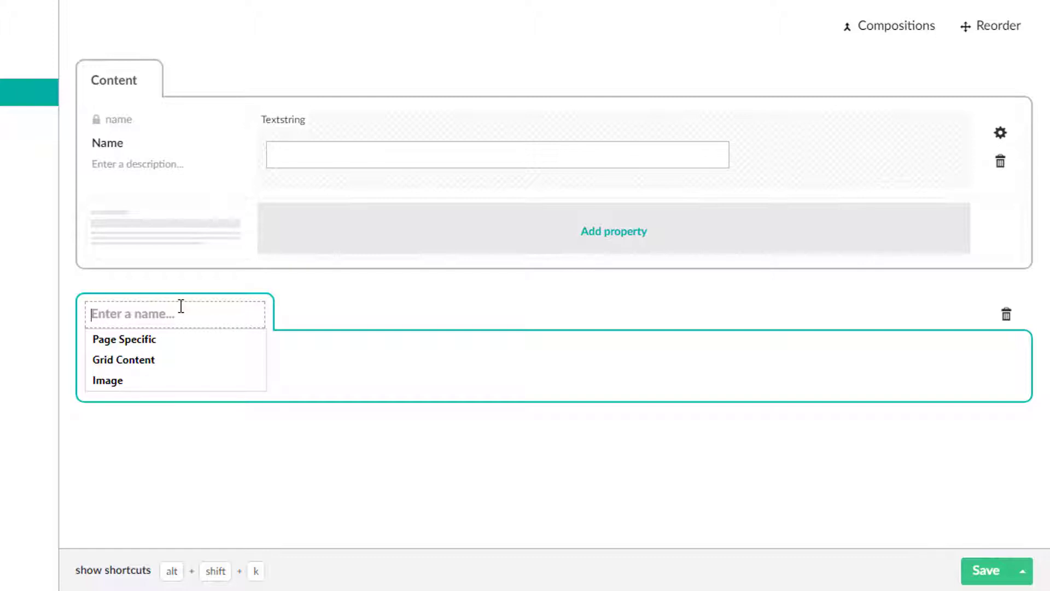
{"action": "type", "text": "Seo"}
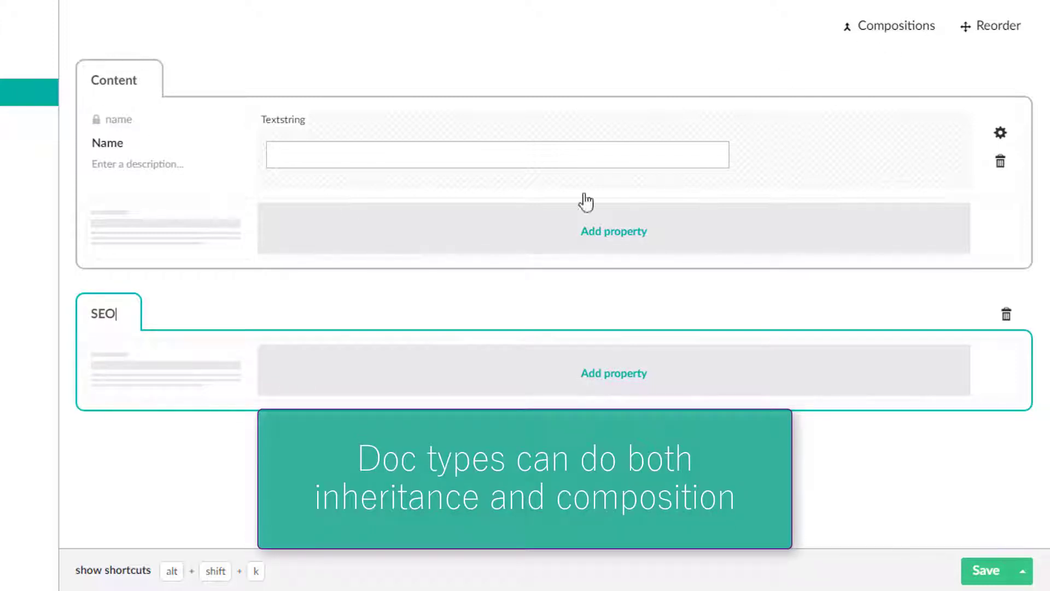
{"action": "double_click", "coordinate": [123, 315]}
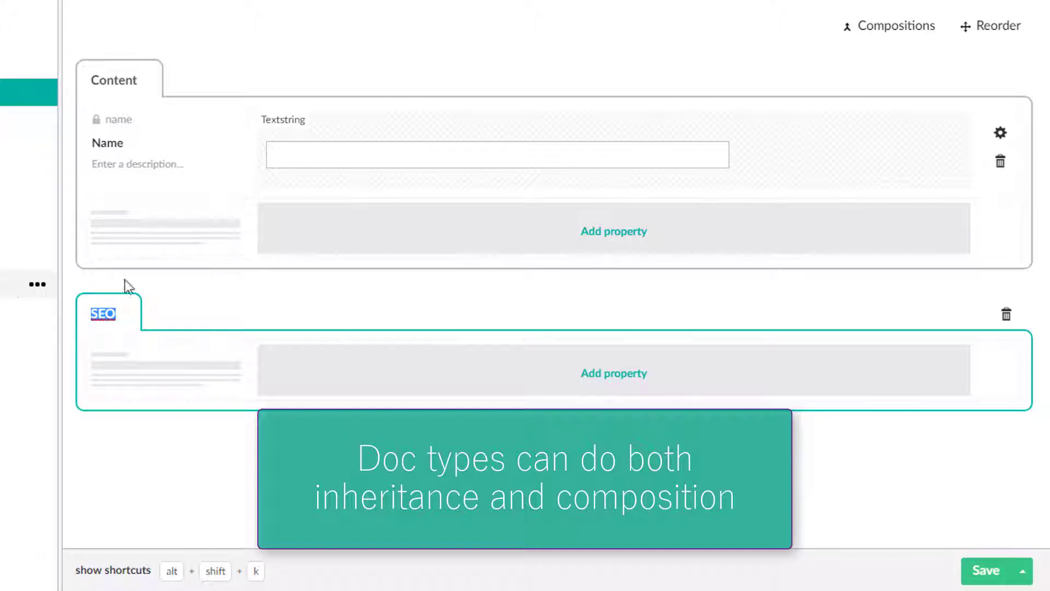
{"action": "left_click", "coordinate": [1007, 315]}
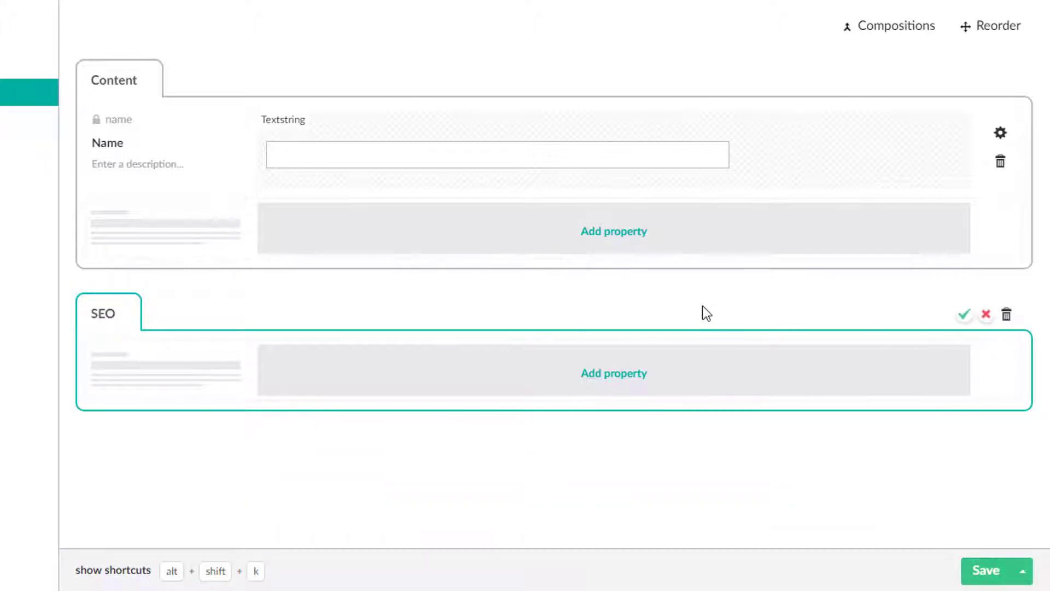
{"action": "left_click", "coordinate": [966, 315]}
Try to save the document type, and change the Name property's alias to "nameProperty"
{"action": "left_click", "coordinate": [985, 572]}
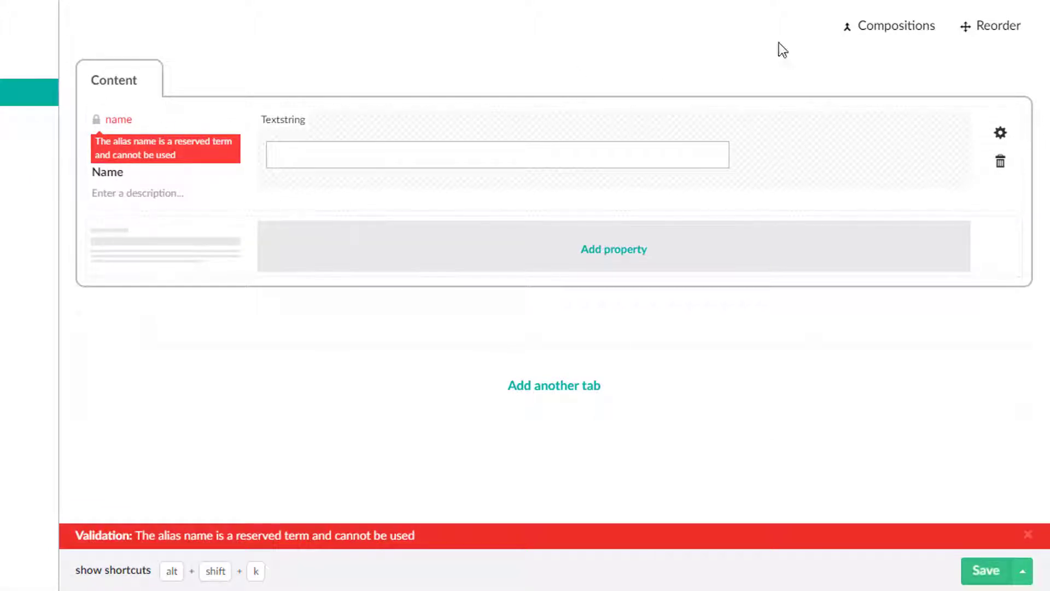
{"action": "double_click", "coordinate": [111, 125]}
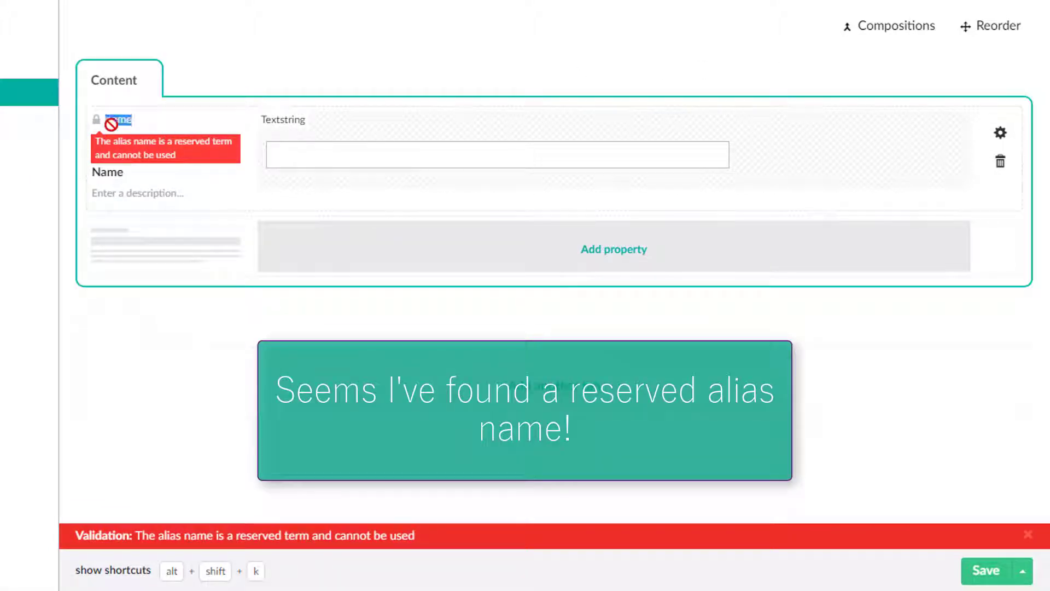
{"action": "left_click", "coordinate": [996, 134]}
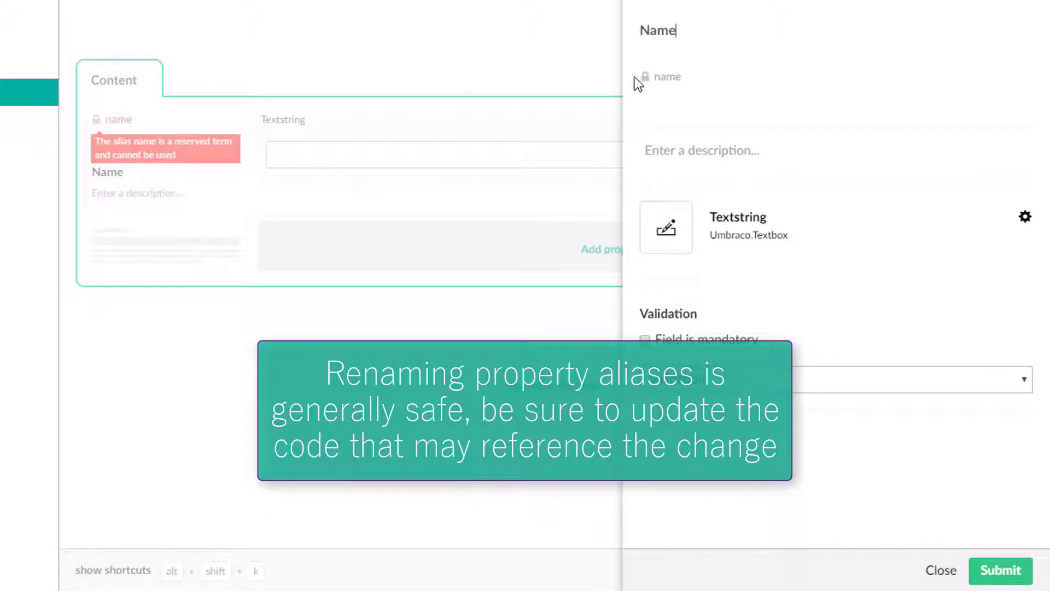
{"action": "left_click", "coordinate": [702, 81]}
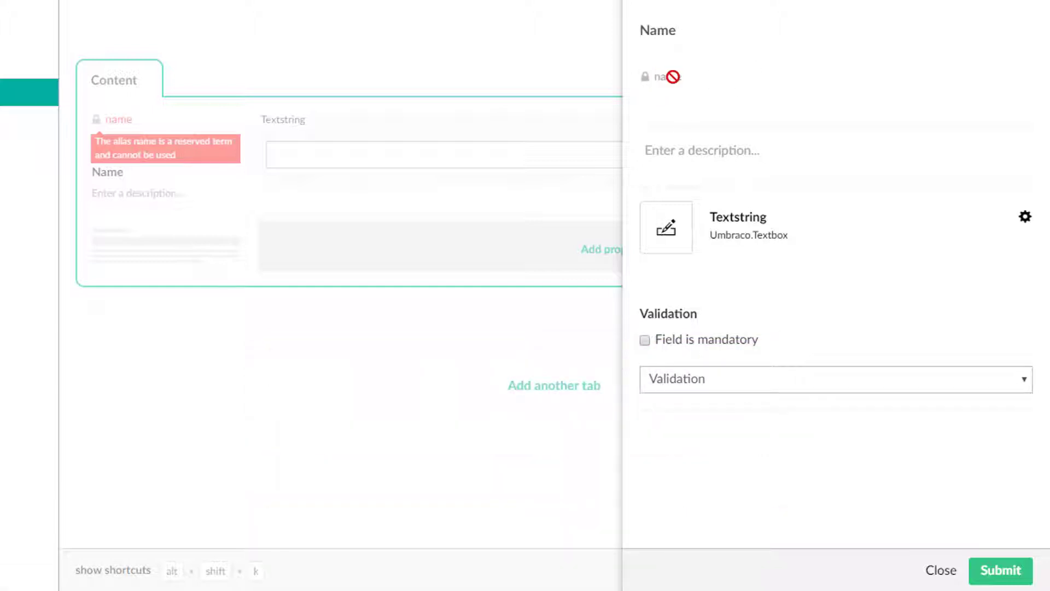
{"action": "left_click", "coordinate": [646, 77]}
{"action": "type", "text": "names"}
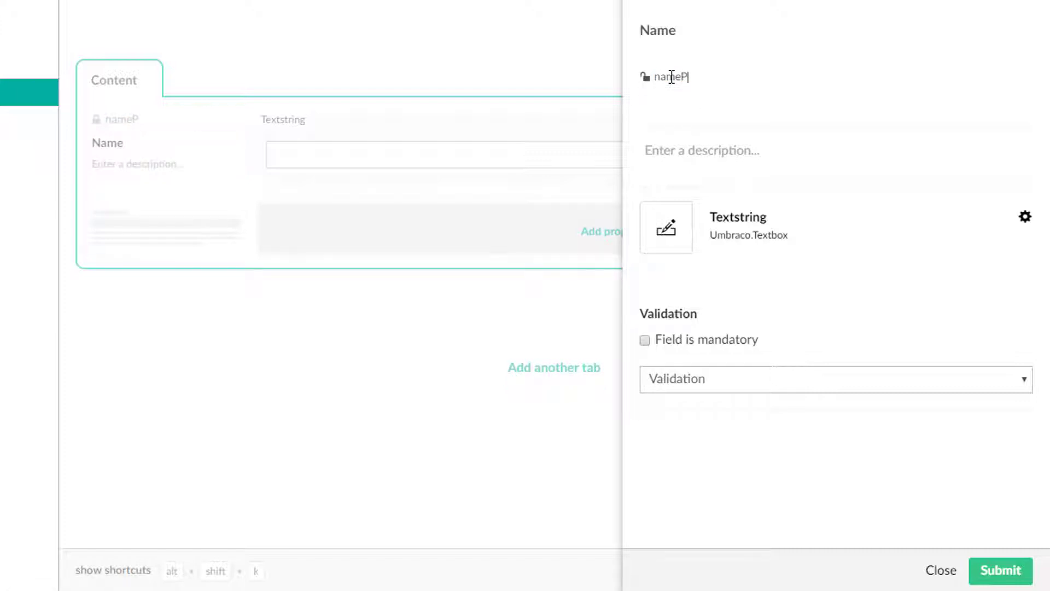
{"action": "left_click", "coordinate": [1000, 561]}
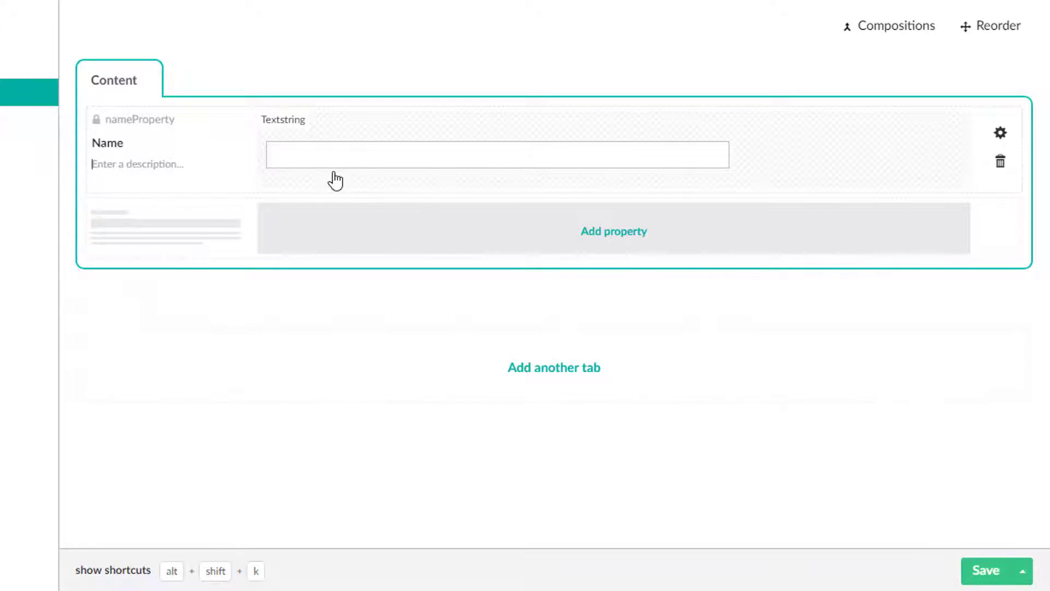
Enter "What's my name?" as the Name property's description and save the document type
{"action": "type", "text": "What's my nam"}
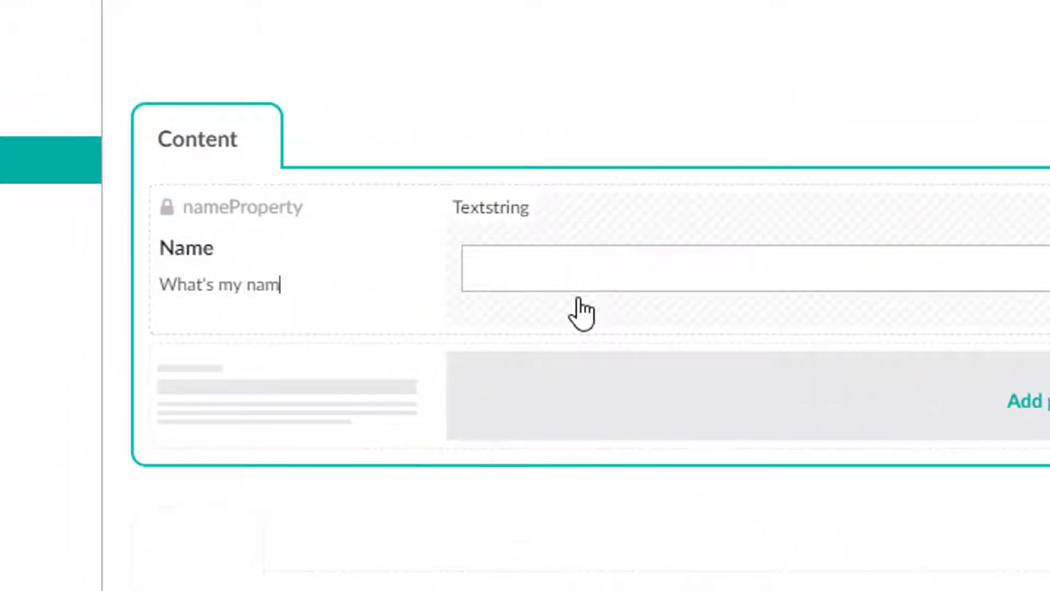
{"action": "type", "text": "e?"}
{"action": "left_click", "coordinate": [981, 573]}
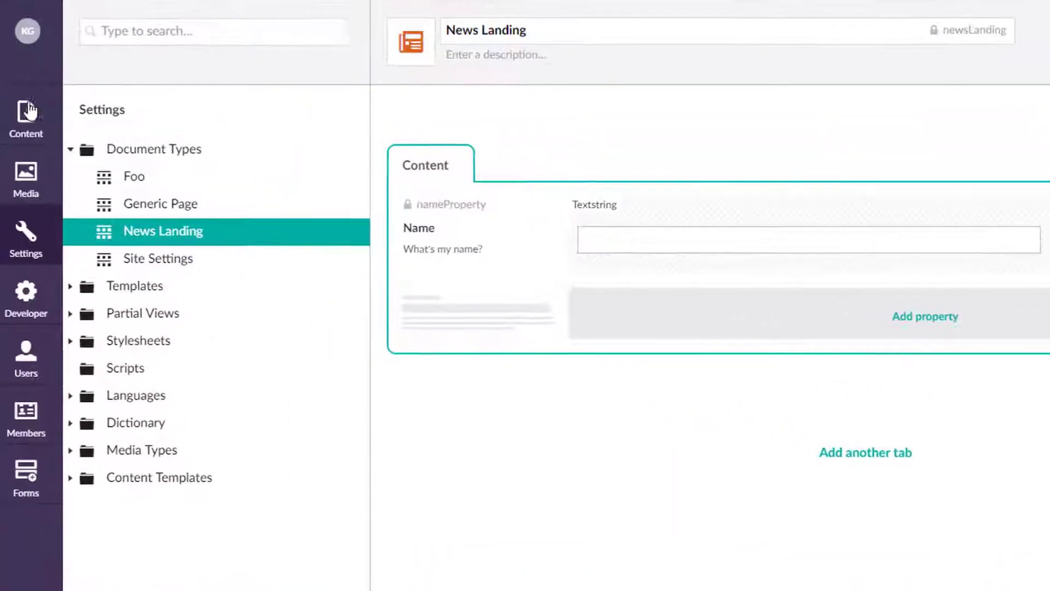
Check in the Content section whether News Landing is offered for creation at the root, and dismiss the creation dialog
{"action": "left_click", "coordinate": [27, 112]}
{"action": "right_click", "coordinate": [211, 102]}
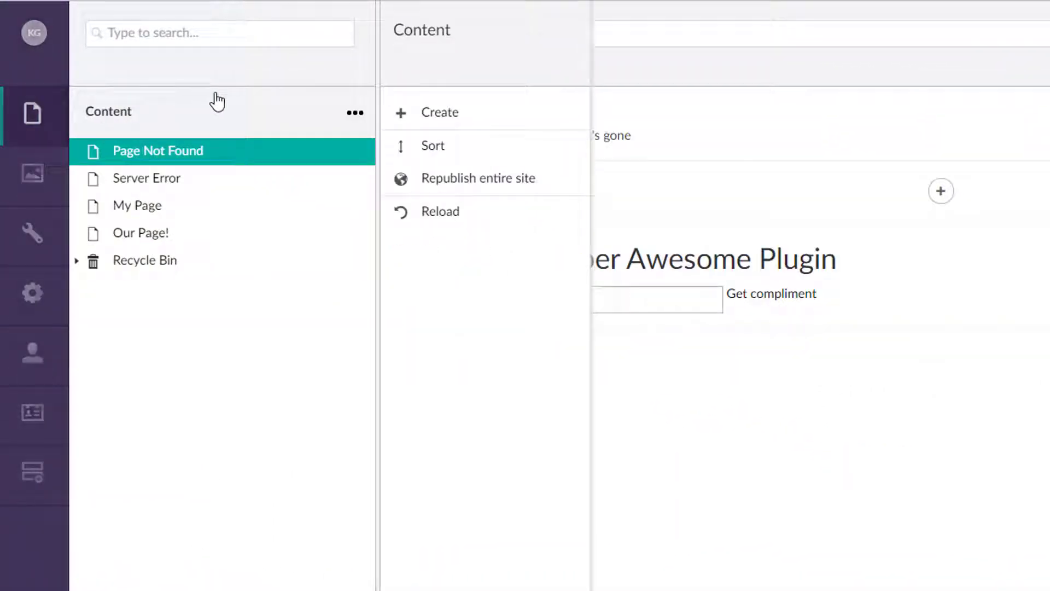
{"action": "left_click", "coordinate": [482, 116]}
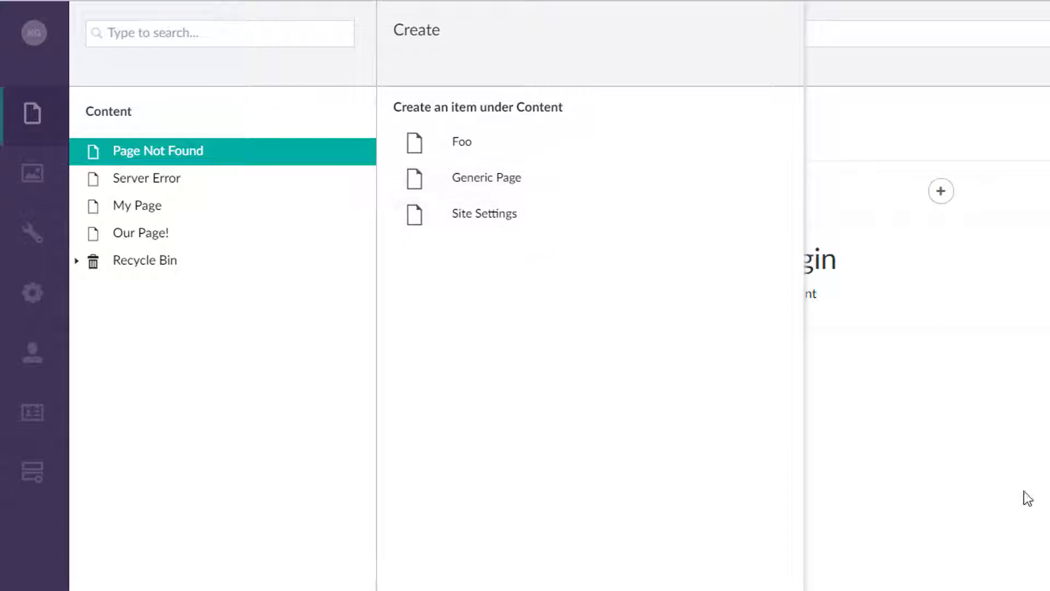
{"action": "left_click", "coordinate": [878, 339]}
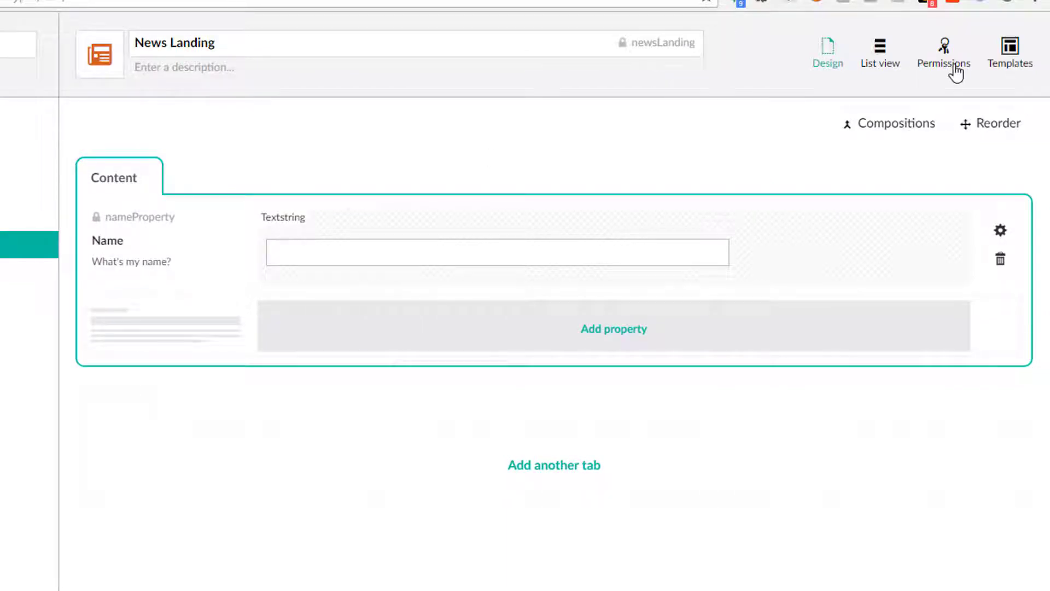
Allow News Landing content in the root of the content tree, and reload the Content section
{"action": "left_click", "coordinate": [955, 65]}
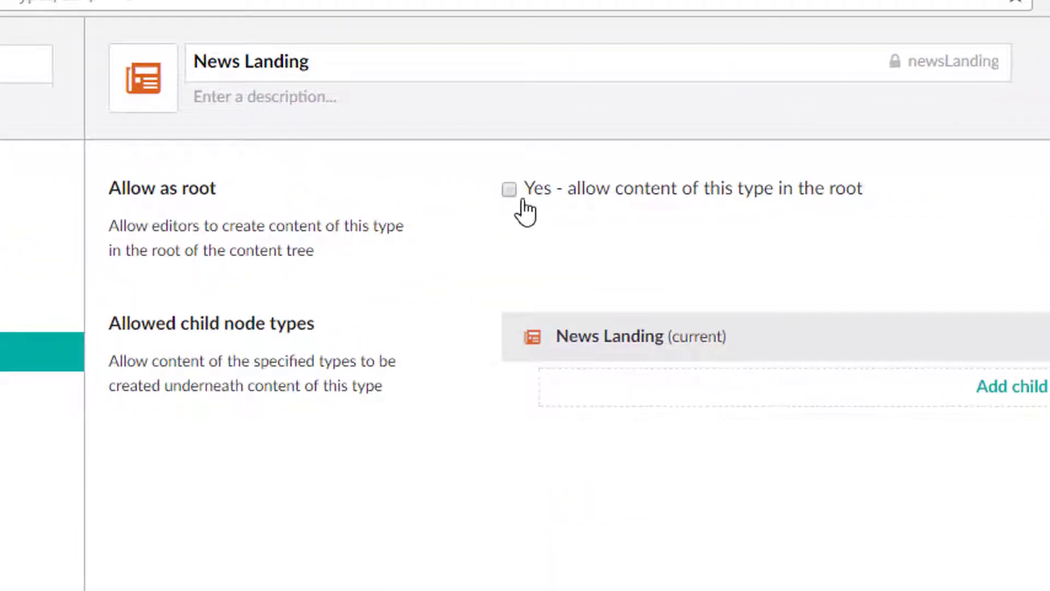
{"action": "left_click", "coordinate": [574, 197]}
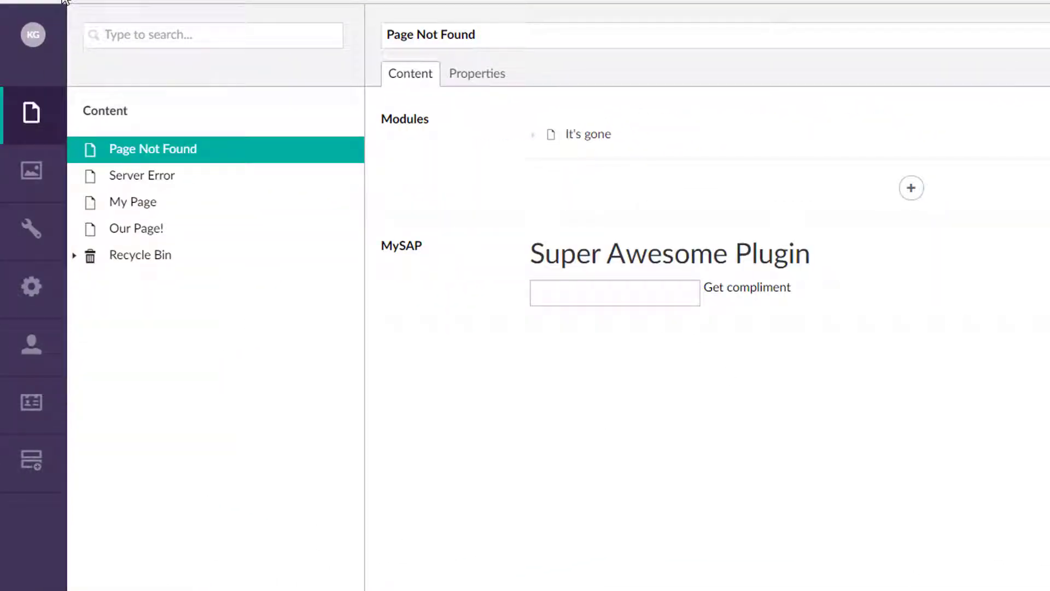
{"action": "key", "text": "F5"}
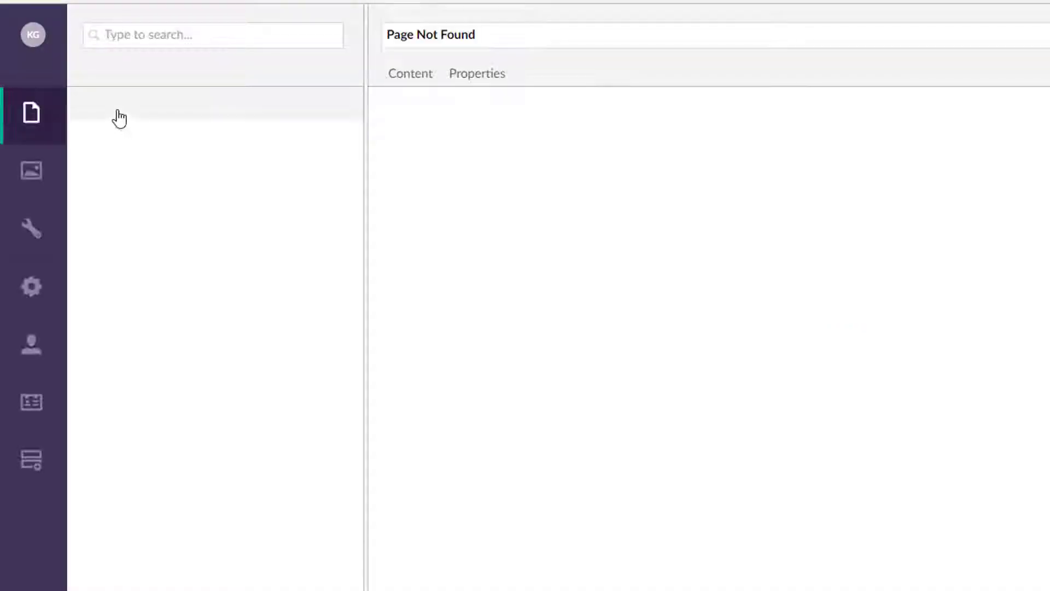
Create a News Landing content item at the root of the content tree and name it "News Landing Page"
{"action": "right_click", "coordinate": [124, 116]}
{"action": "left_click", "coordinate": [403, 113]}
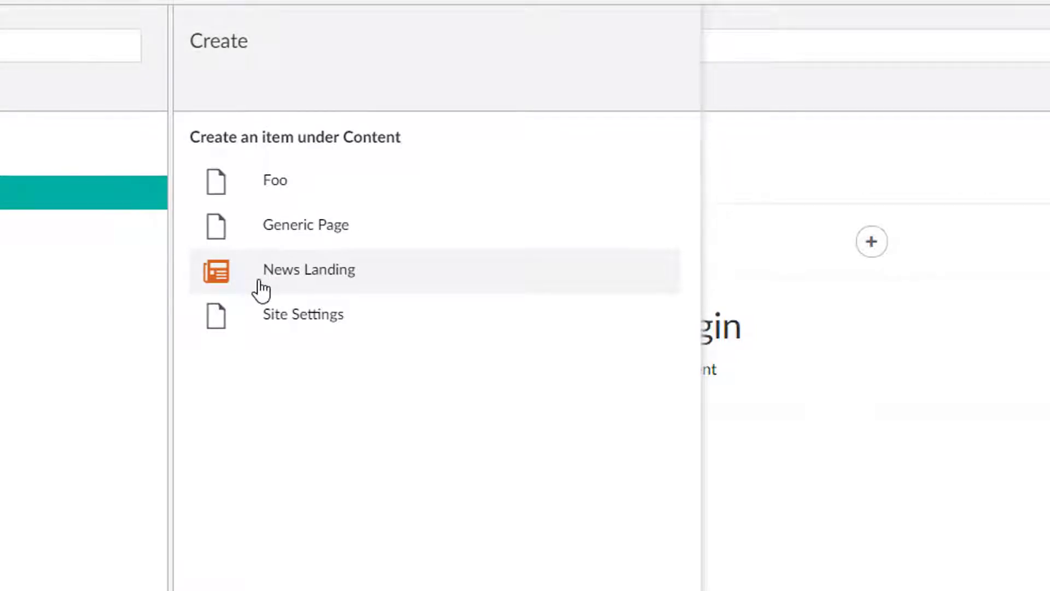
{"action": "left_click", "coordinate": [261, 290]}
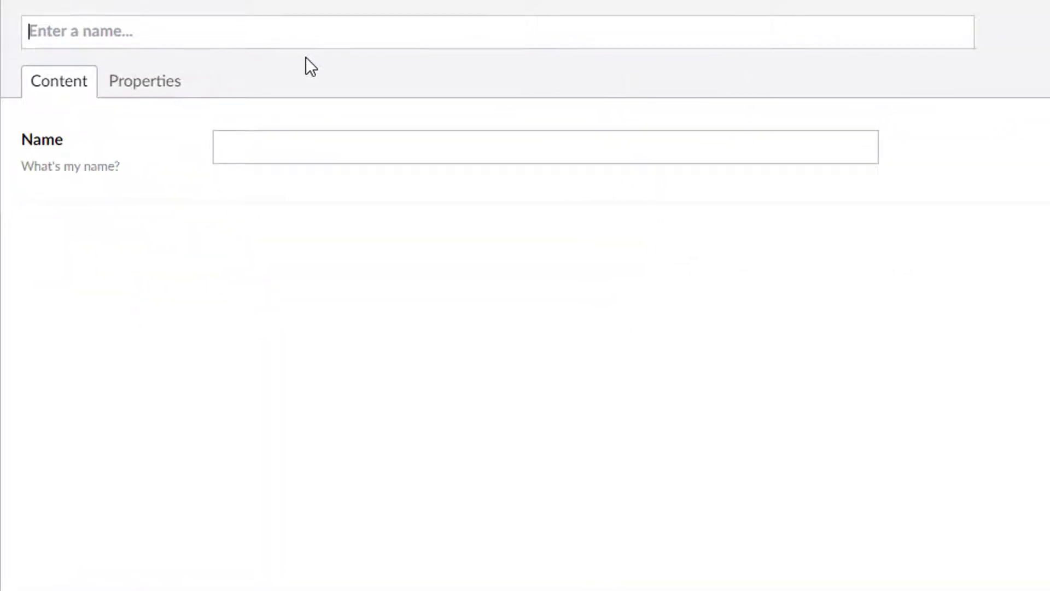
{"action": "type", "text": "News Landin"}
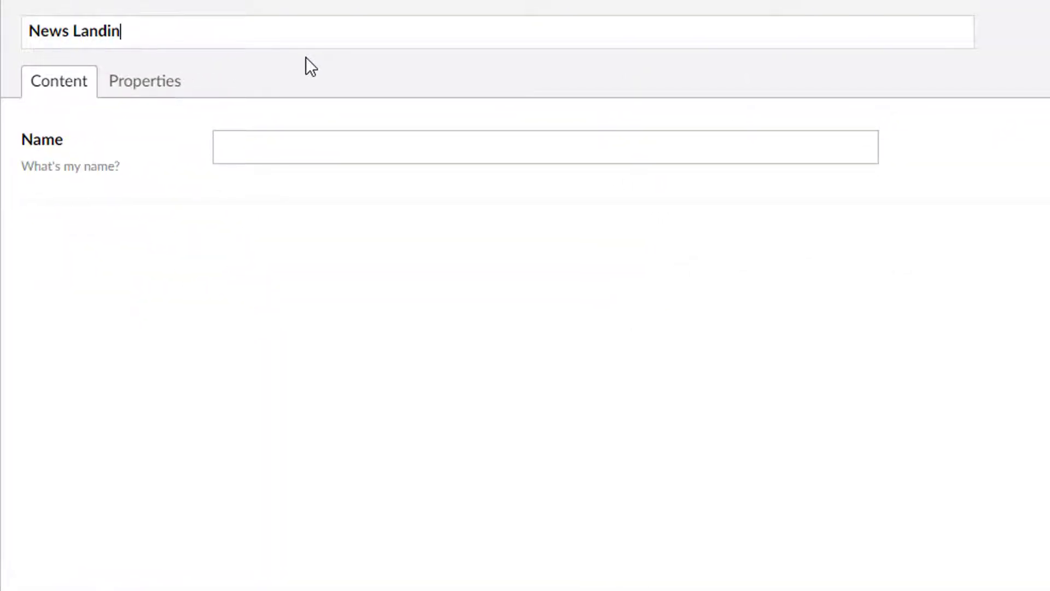
{"action": "type", "text": "g Page"}
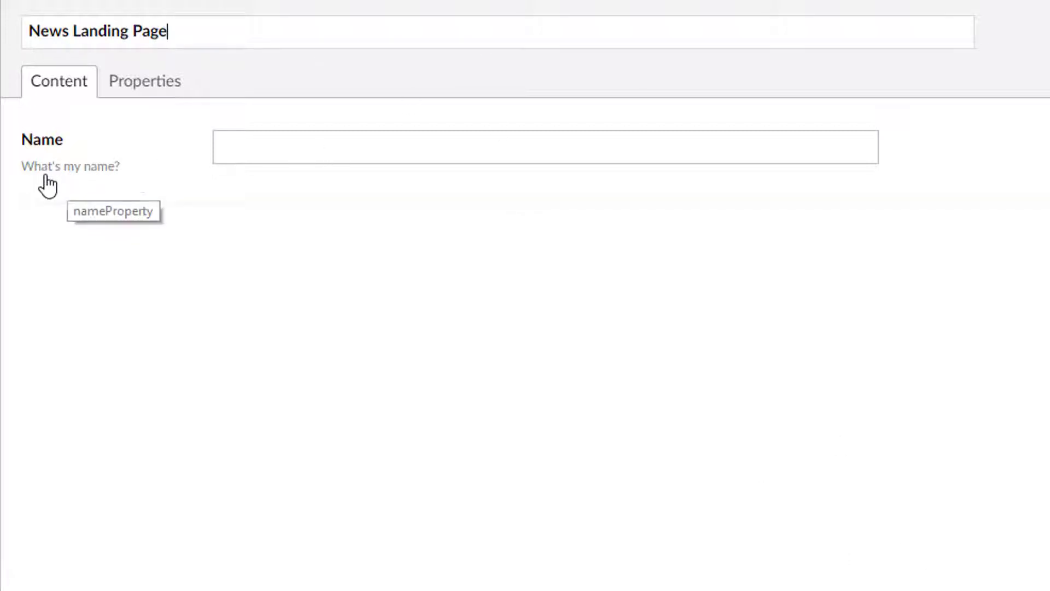
Fill in the page's Name property with a sample first name, and save and publish the page
{"action": "left_click", "coordinate": [260, 160]}
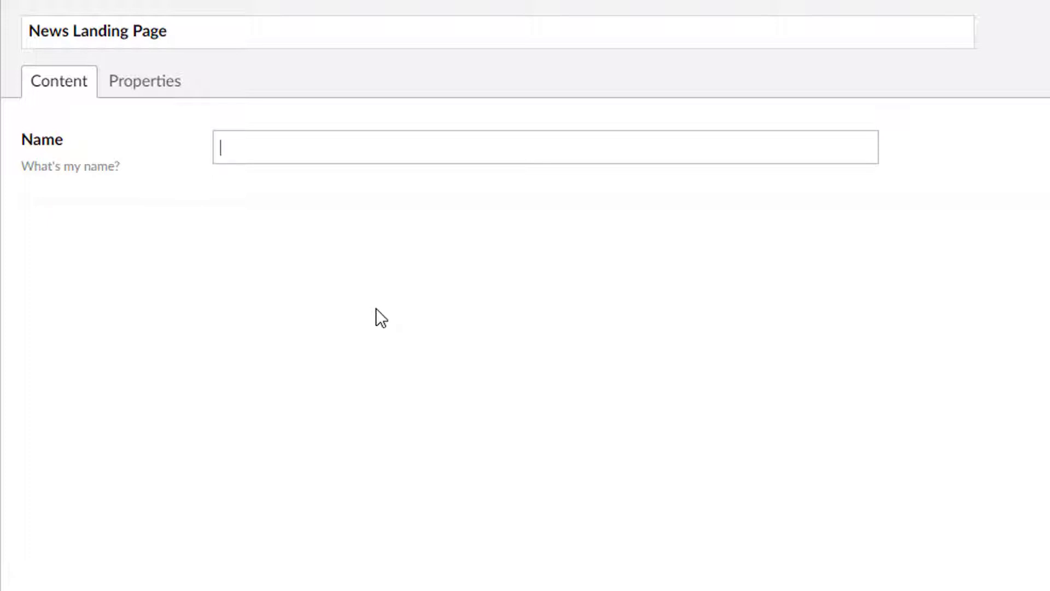
{"action": "type", "text": "Henry"}
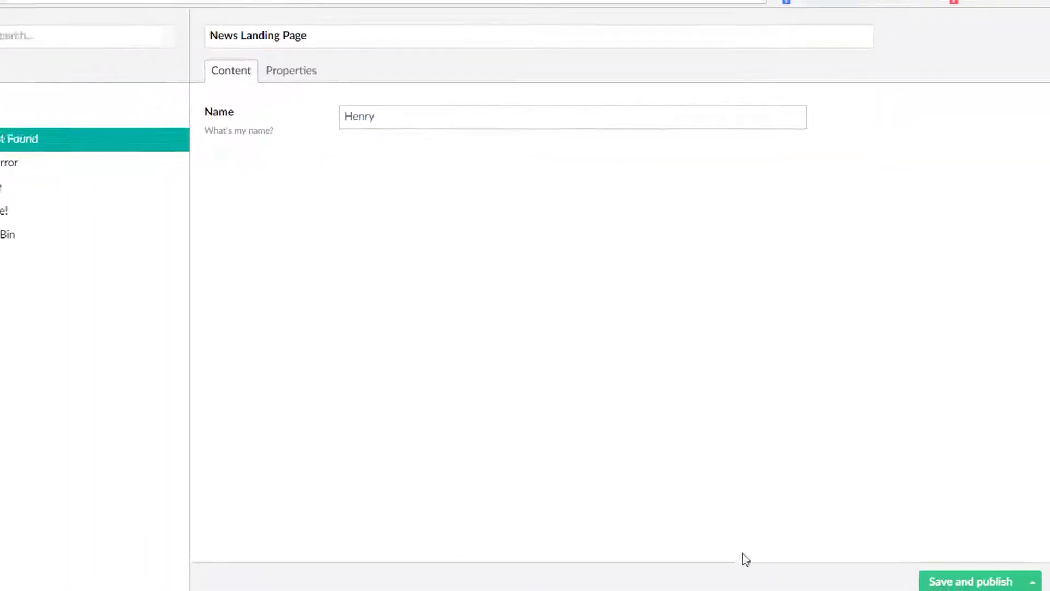
{"action": "left_click", "coordinate": [972, 579]}
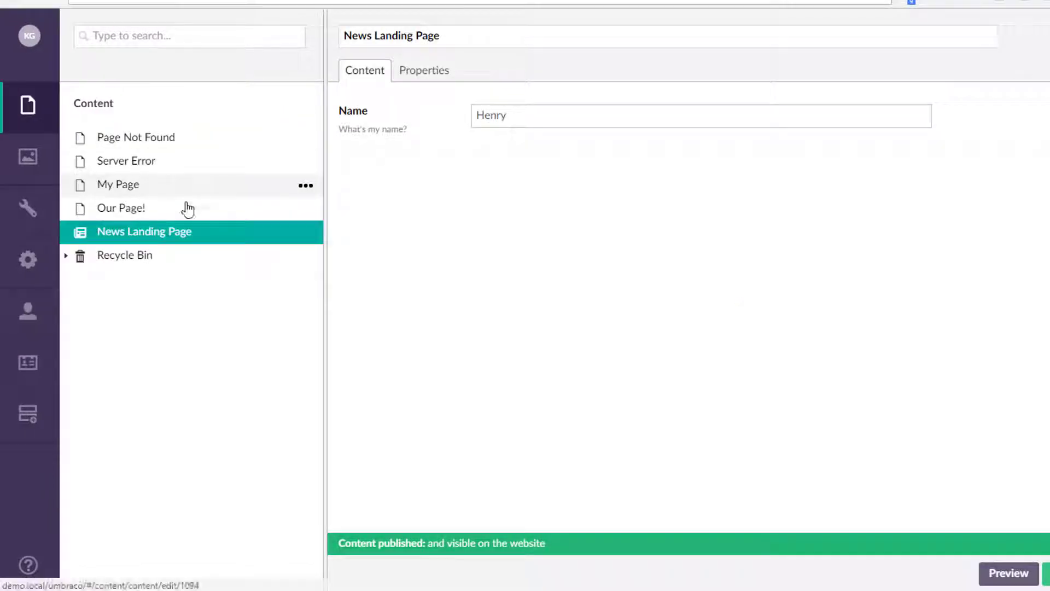
Check which document types can be created under News Landing Page, and dismiss the creation dialog
{"action": "left_click", "coordinate": [152, 190]}
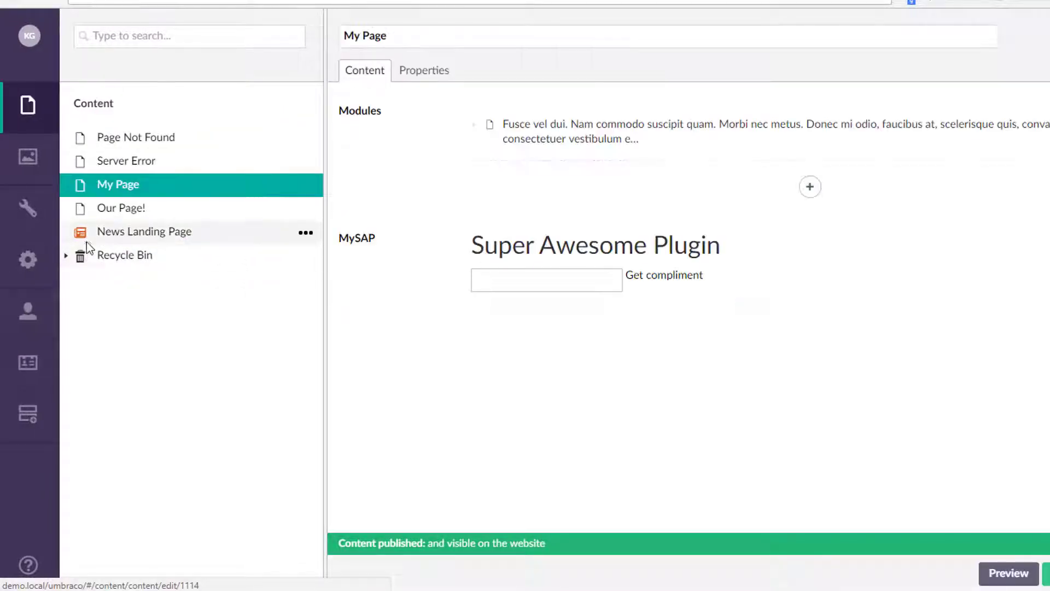
{"action": "right_click", "coordinate": [142, 239]}
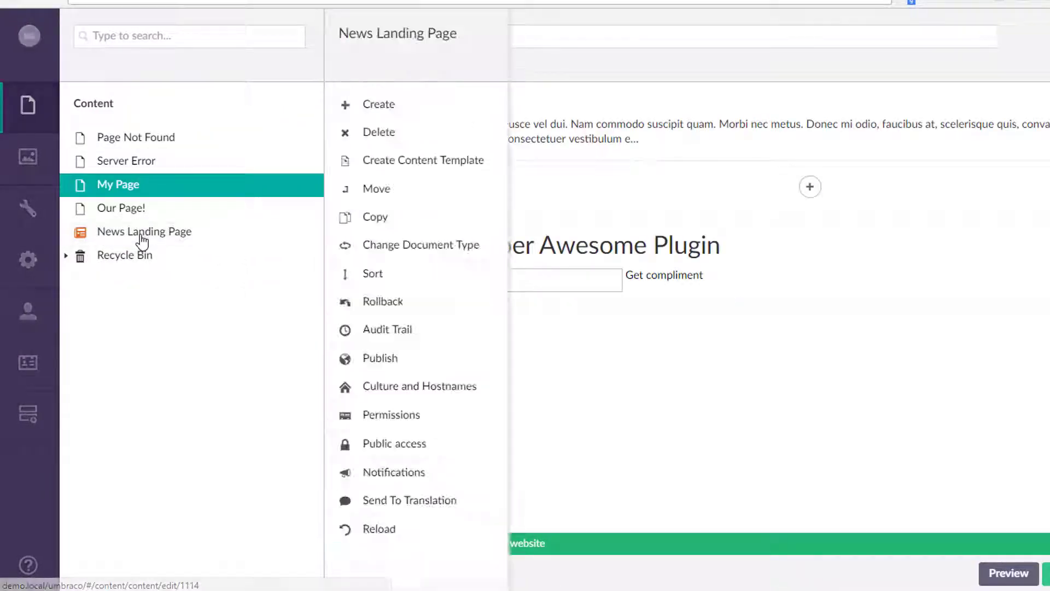
{"action": "left_click", "coordinate": [372, 103]}
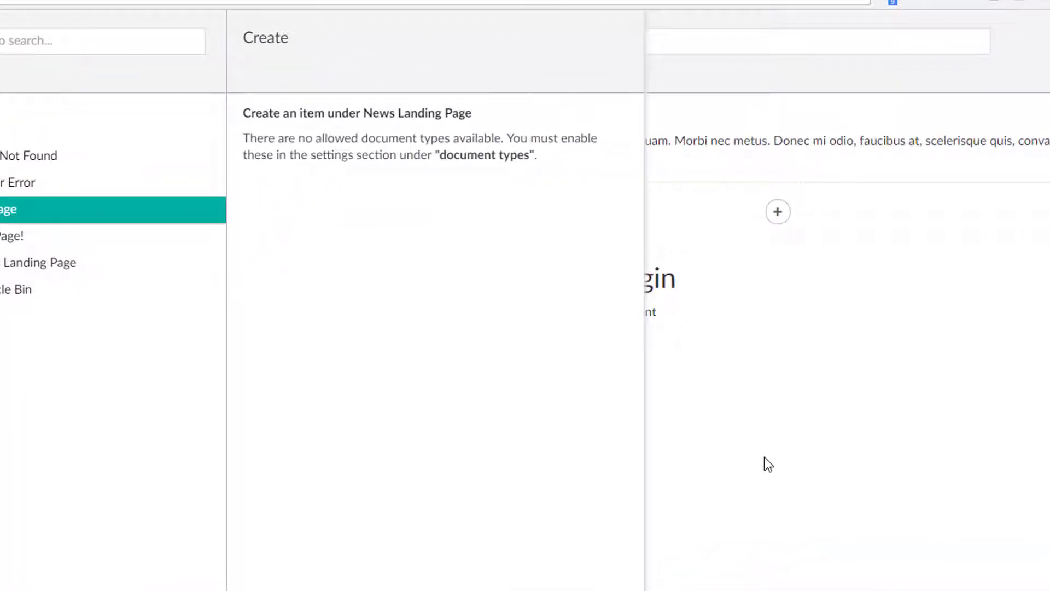
{"action": "left_click", "coordinate": [796, 407]}
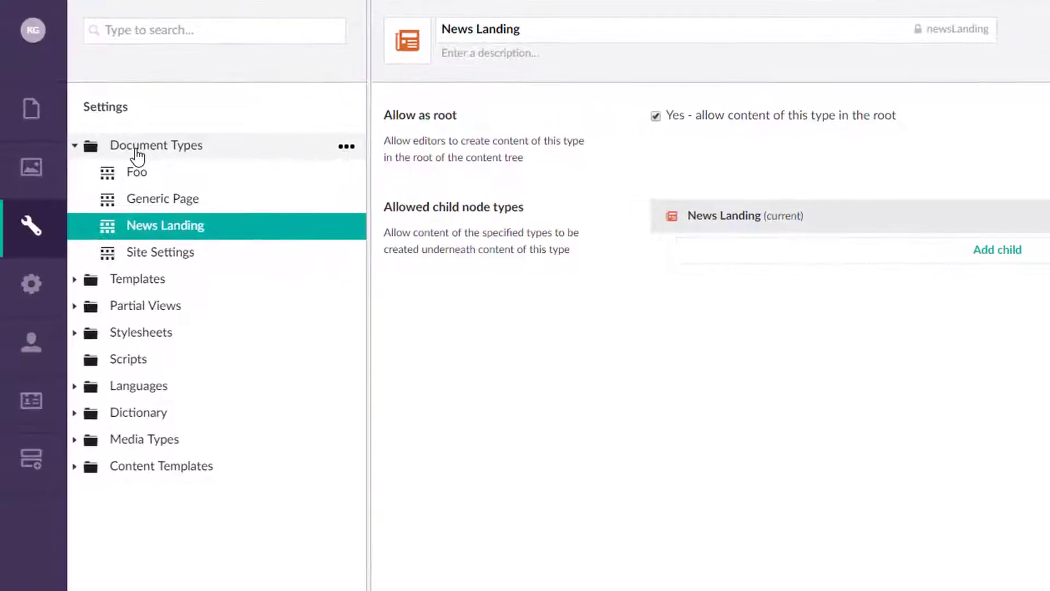
In the Settings section, create a document type without a template and name it "Year Folder"
{"action": "right_click", "coordinate": [176, 155]}
{"action": "left_click", "coordinate": [440, 111]}
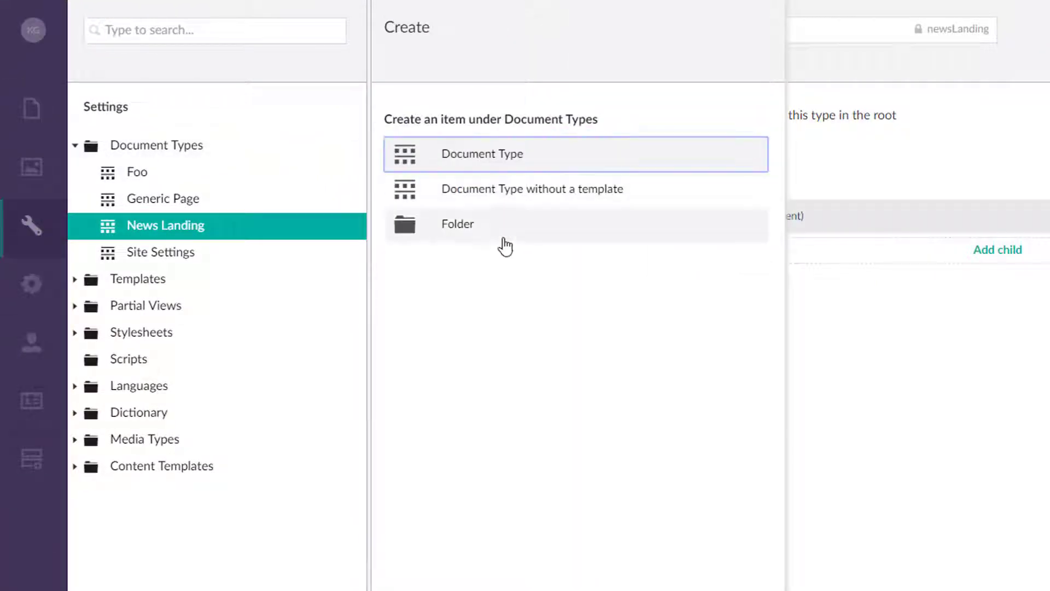
{"action": "left_click", "coordinate": [547, 195]}
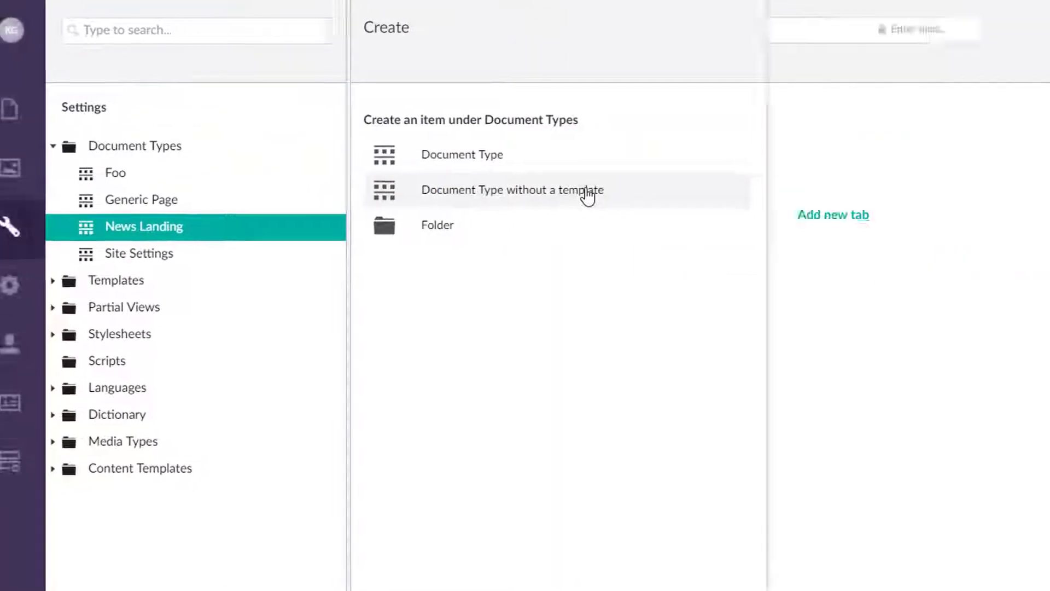
{"action": "type", "text": "Year Folder"}
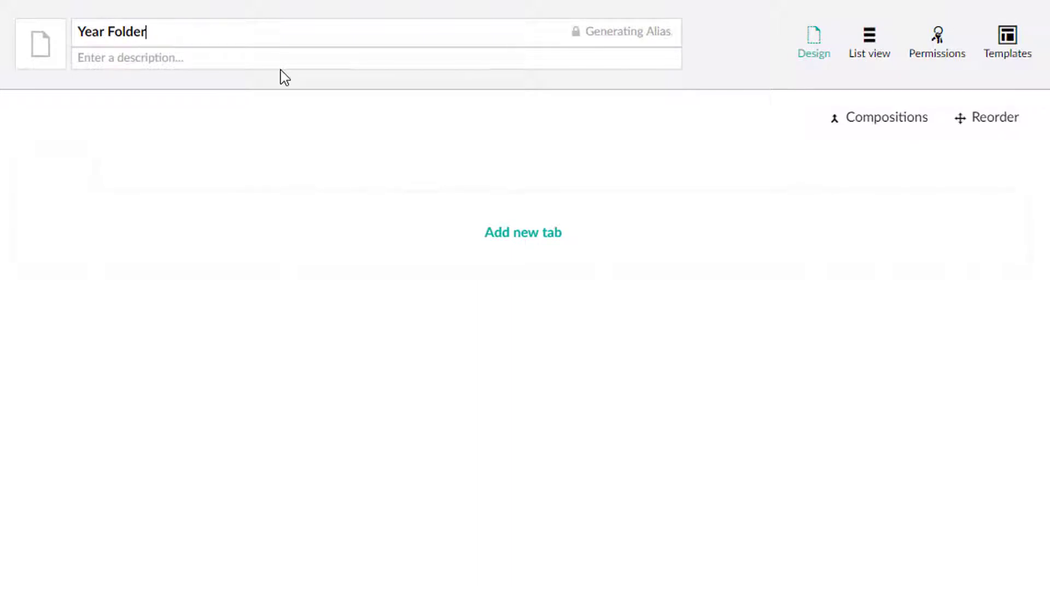
Give the Year Folder document type the solid folder icon in black, and save it
{"action": "left_click", "coordinate": [38, 46]}
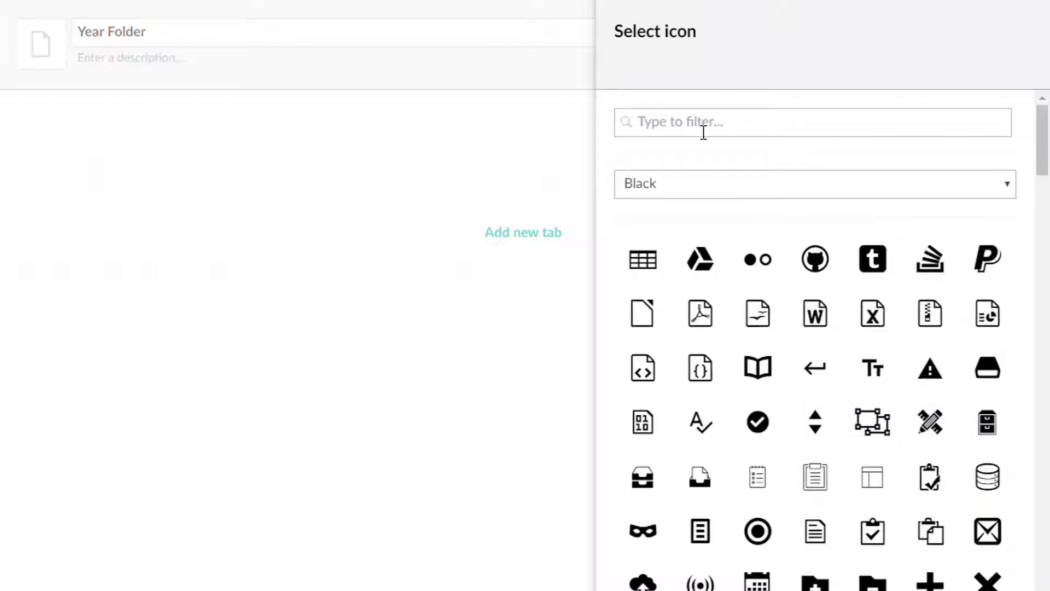
{"action": "type", "text": "folder"}
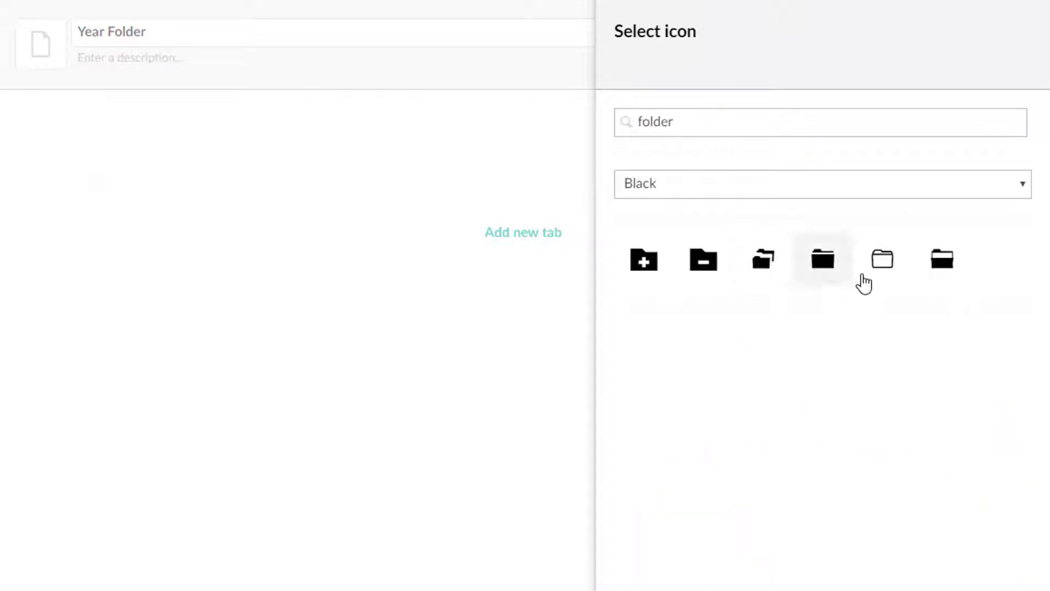
{"action": "left_click", "coordinate": [826, 267]}
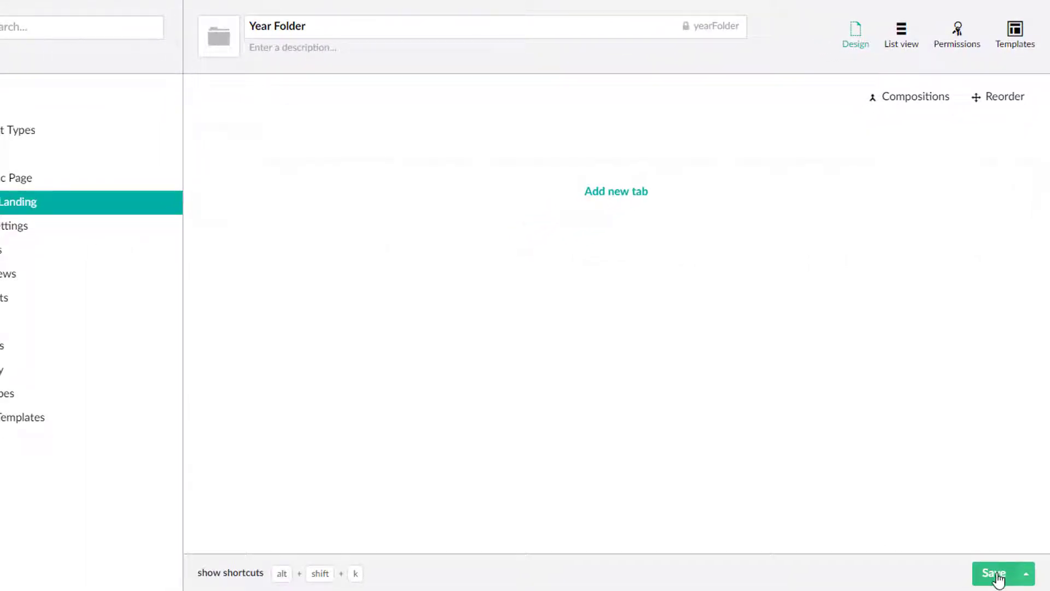
{"action": "left_click", "coordinate": [996, 574]}
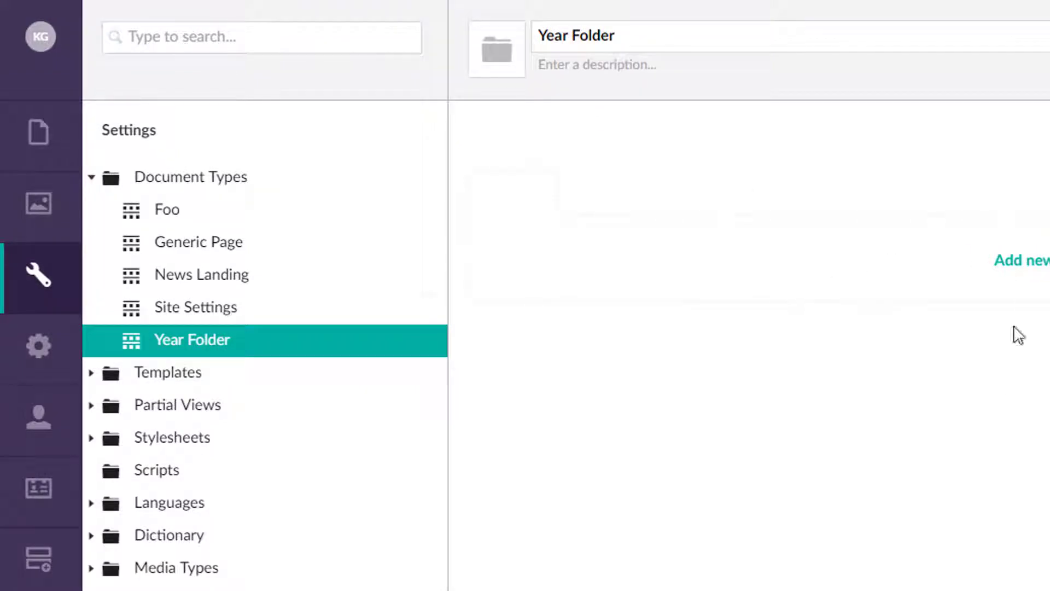
Add Year Folder as an allowed child node type of the News Landing document type and save
{"action": "left_click", "coordinate": [216, 288]}
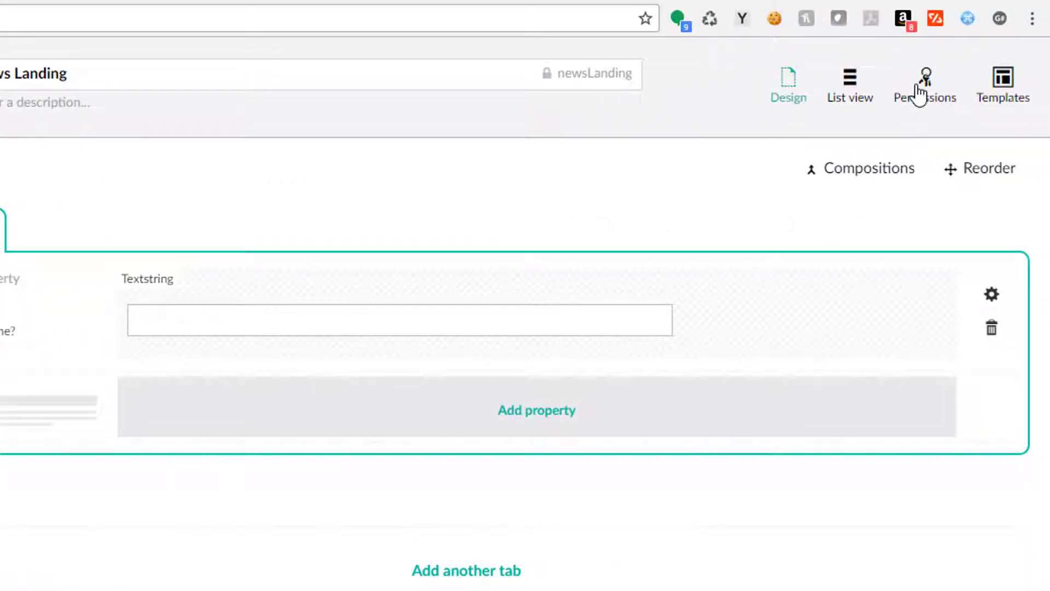
{"action": "left_click", "coordinate": [925, 107]}
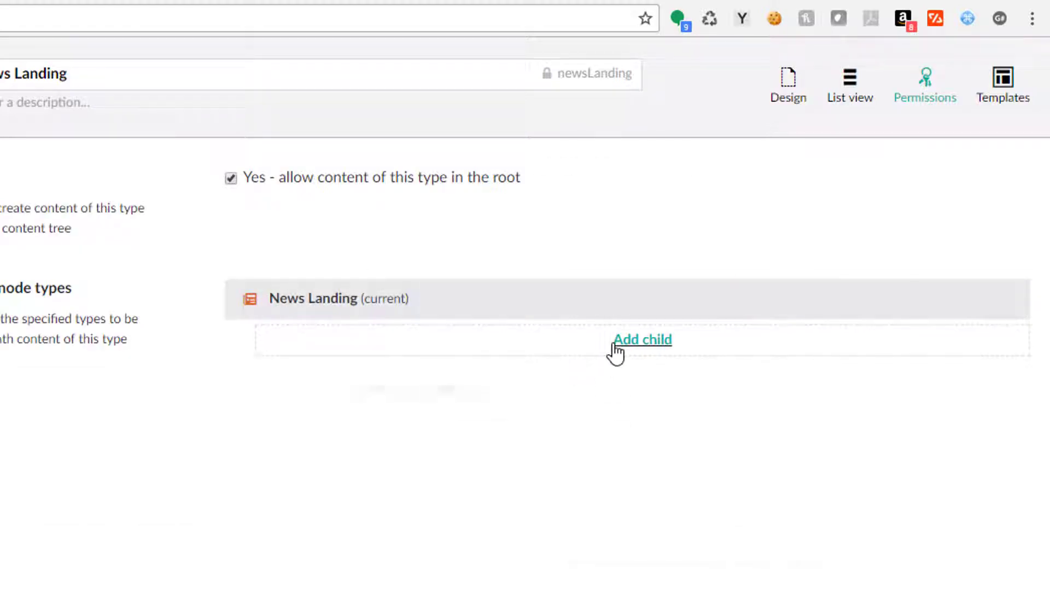
{"action": "left_click", "coordinate": [615, 339]}
{"action": "left_click", "coordinate": [613, 401]}
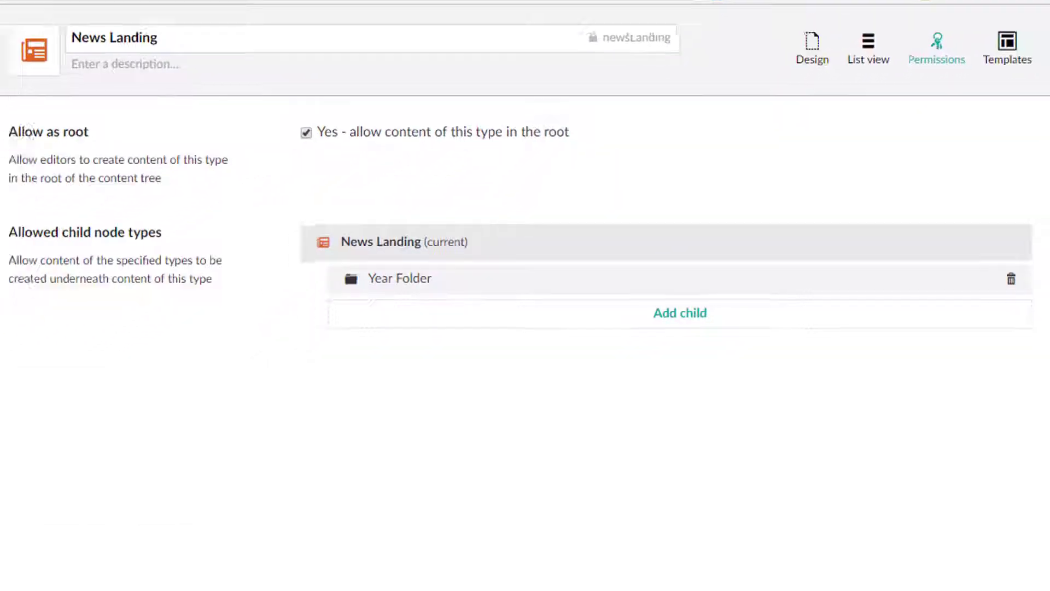
{"action": "left_click", "coordinate": [1000, 572]}
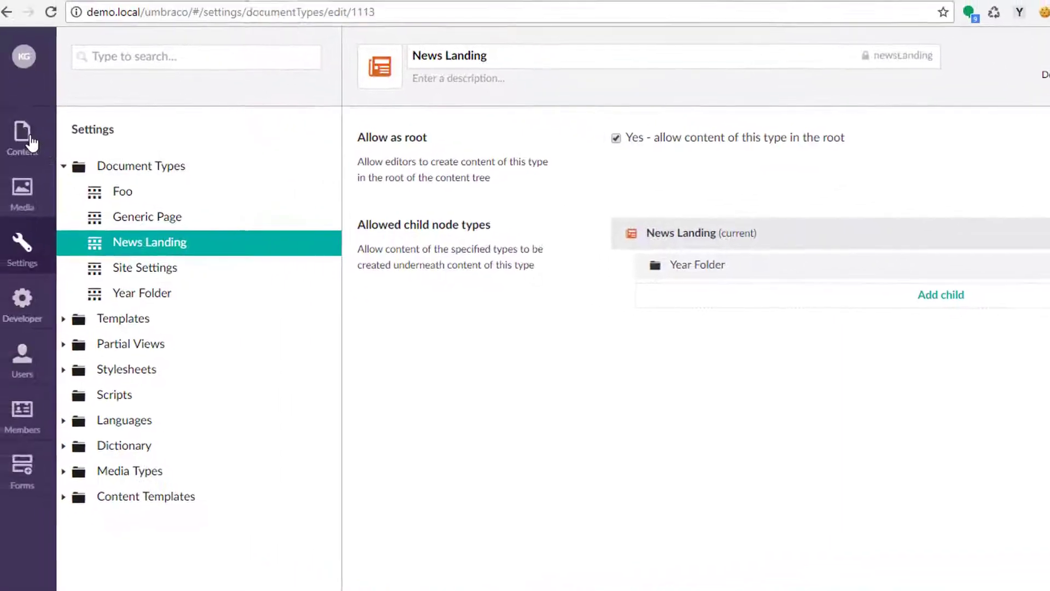
In the Content section, create a Year Folder named "2017" under News Landing Page and publish it
{"action": "left_click", "coordinate": [38, 141]}
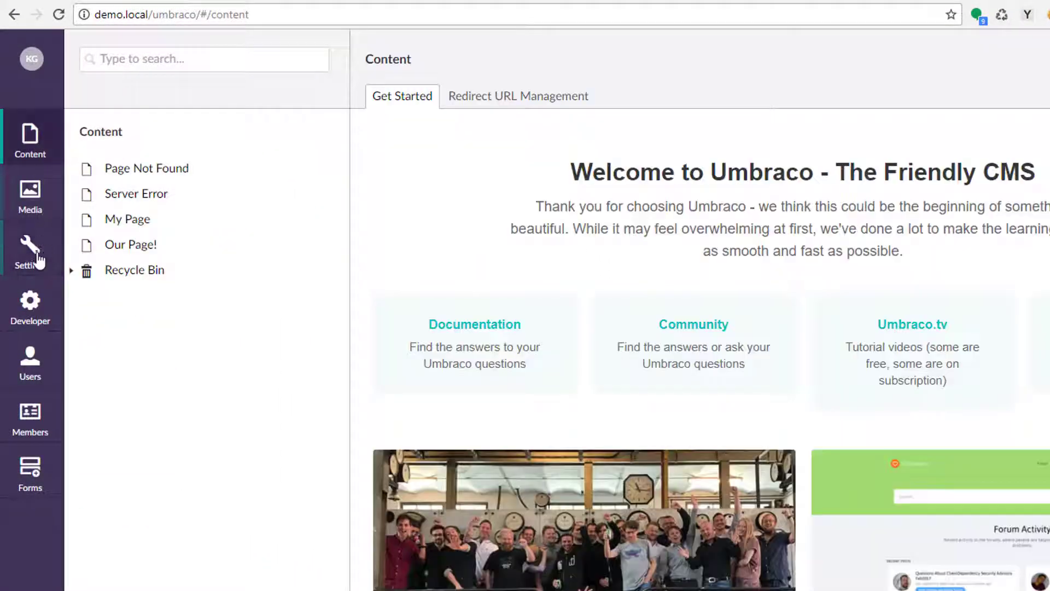
{"action": "left_click", "coordinate": [38, 265]}
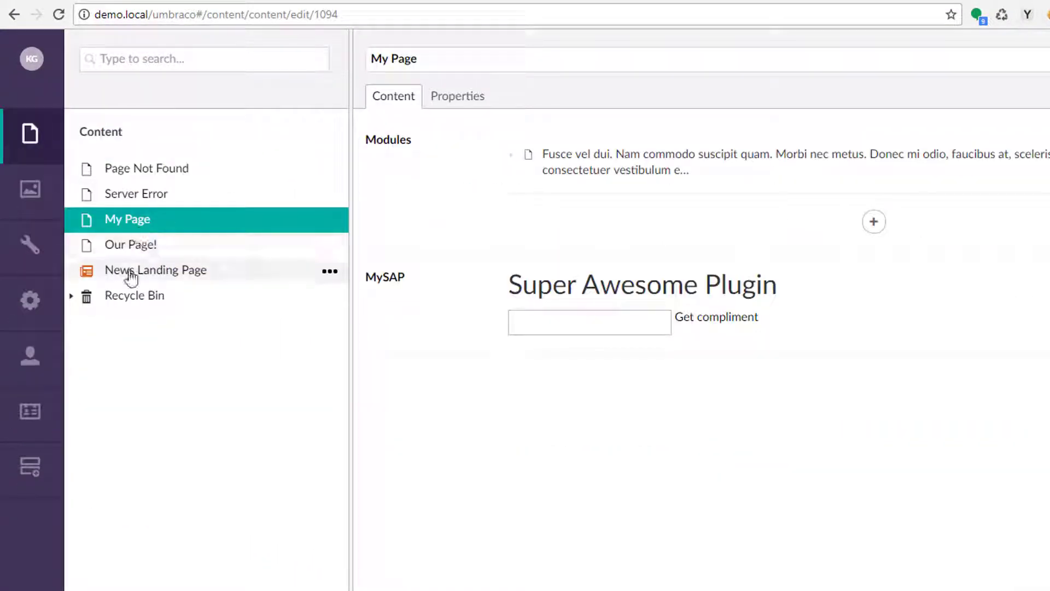
{"action": "right_click", "coordinate": [130, 272]}
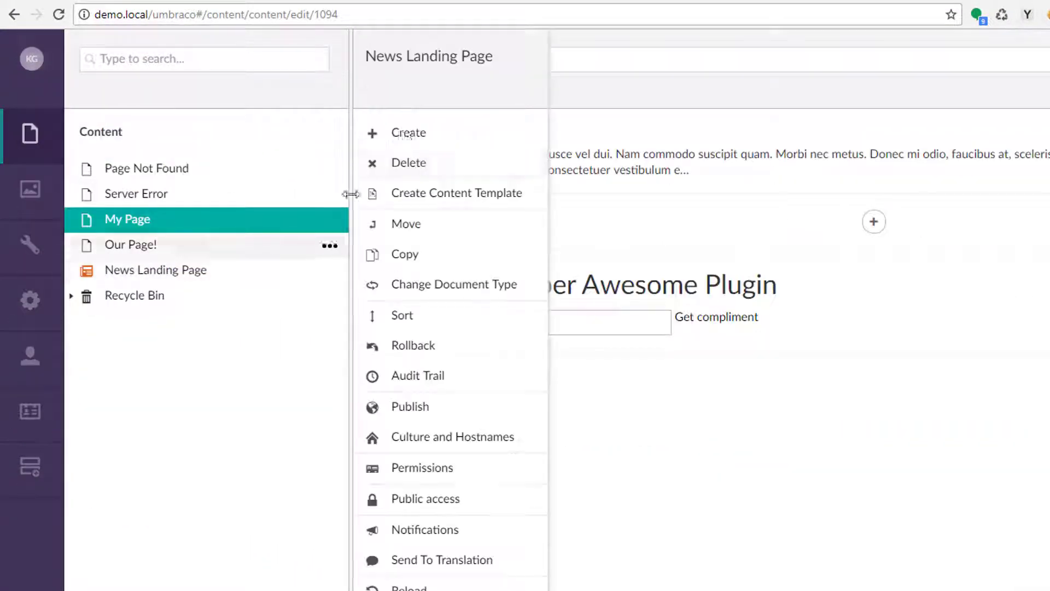
{"action": "right_click", "coordinate": [198, 274]}
{"action": "left_click", "coordinate": [388, 137]}
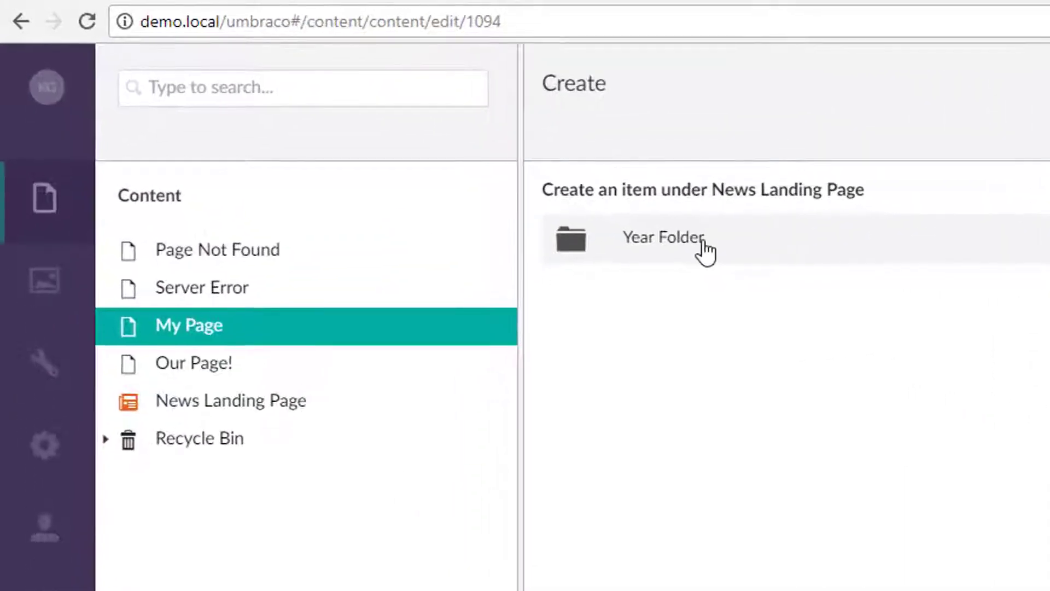
{"action": "left_click", "coordinate": [486, 168]}
{"action": "left_click", "coordinate": [702, 84]}
{"action": "type", "text": "2017"}
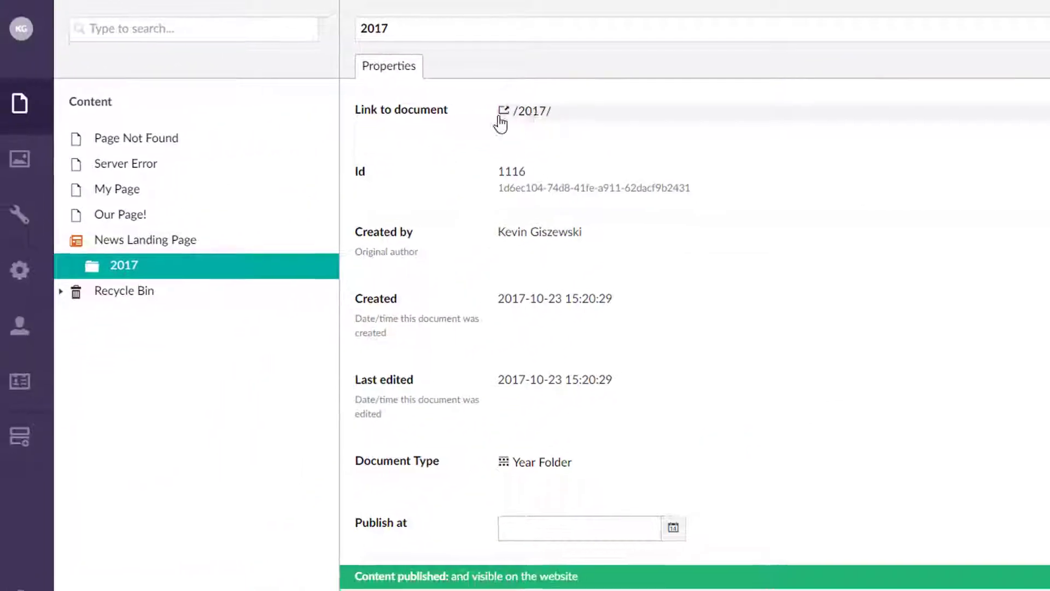
Review the News Landing Page's content and its document link and properties
{"action": "left_click", "coordinate": [136, 241]}
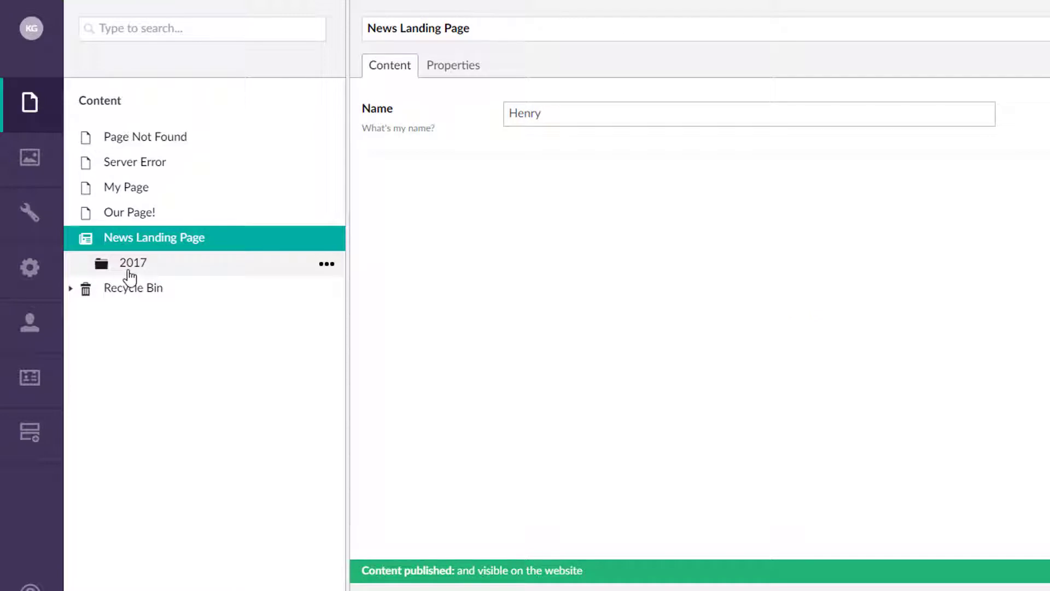
{"action": "left_click", "coordinate": [447, 70]}
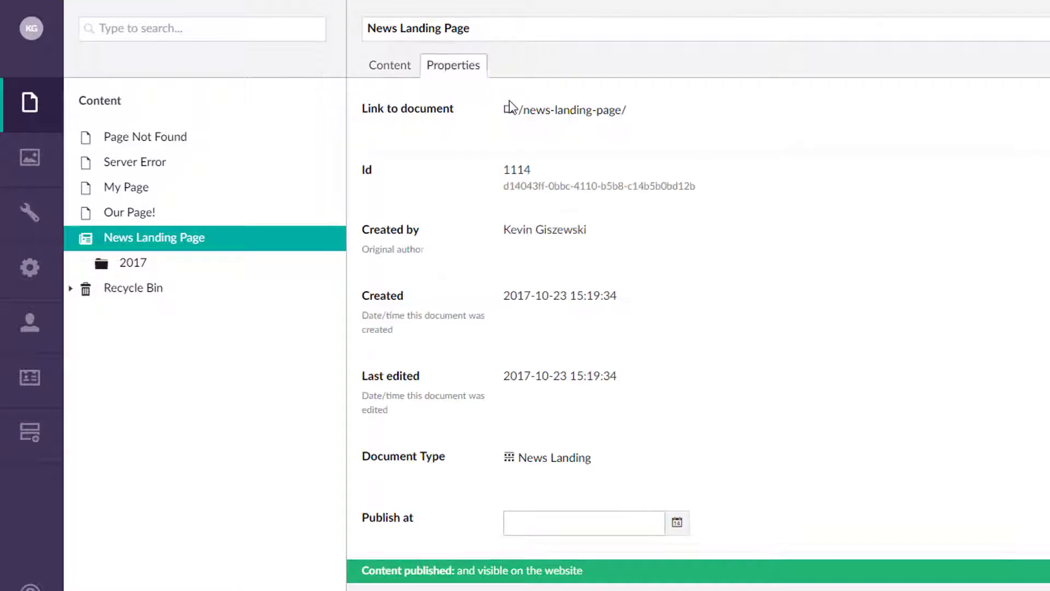
{"action": "left_click", "coordinate": [379, 71]}
Check which document types can be created under the 2017 folder, and dismiss the creation dialog
{"action": "left_click", "coordinate": [136, 269]}
{"action": "right_click", "coordinate": [135, 268]}
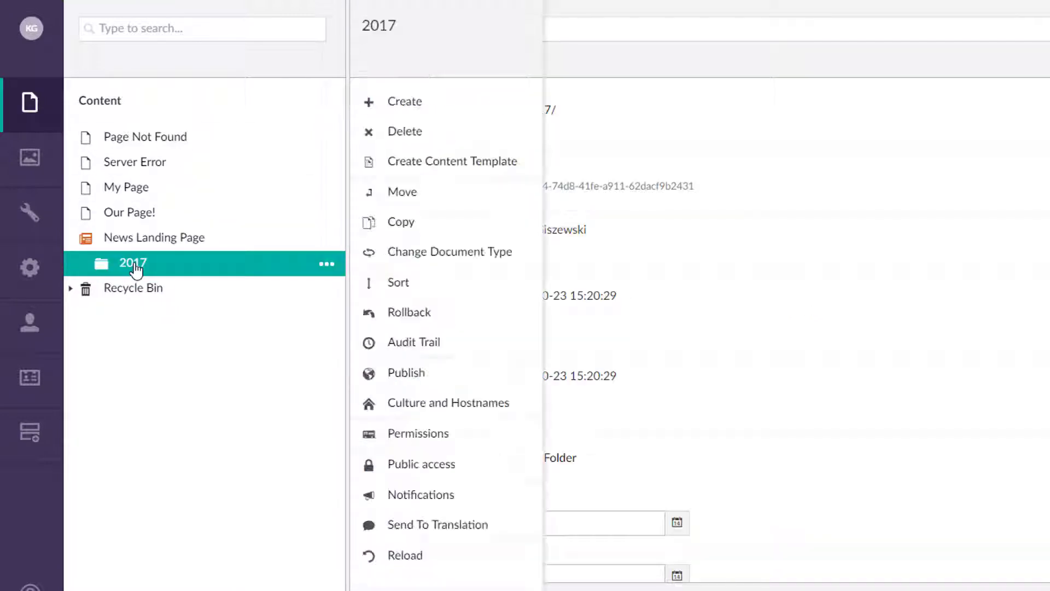
{"action": "left_click", "coordinate": [421, 107]}
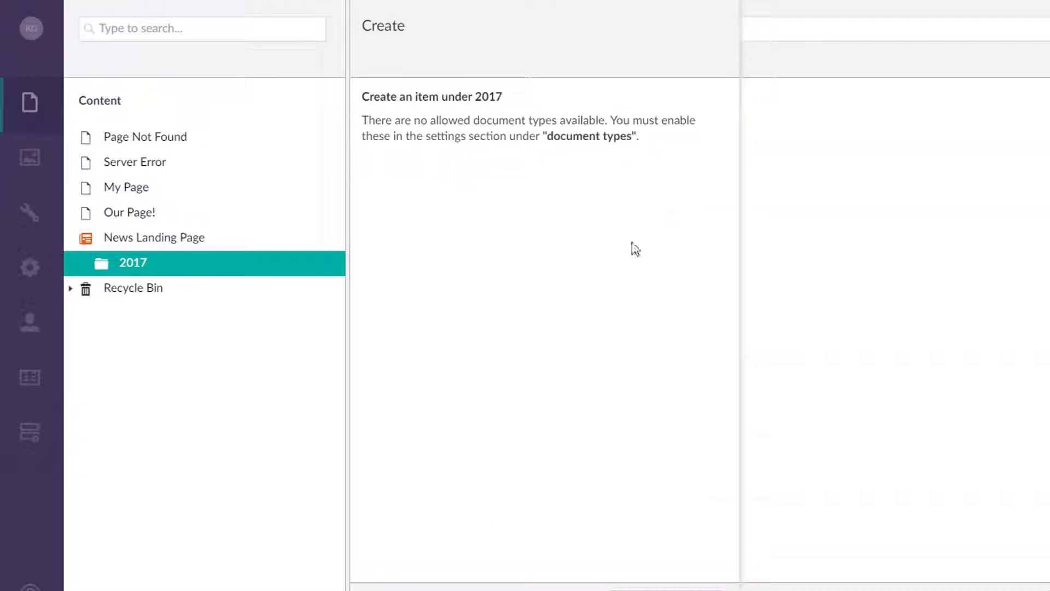
{"action": "left_click", "coordinate": [706, 590]}
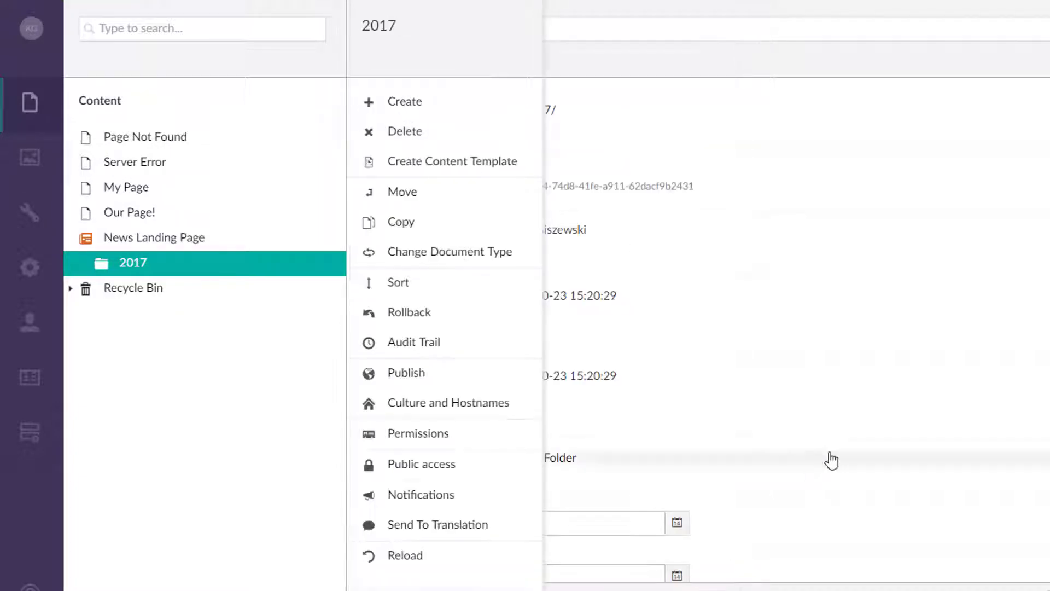
{"action": "left_click", "coordinate": [883, 425]}
In Settings, create a document type without a template named "Date Folder"
{"action": "left_click", "coordinate": [29, 212]}
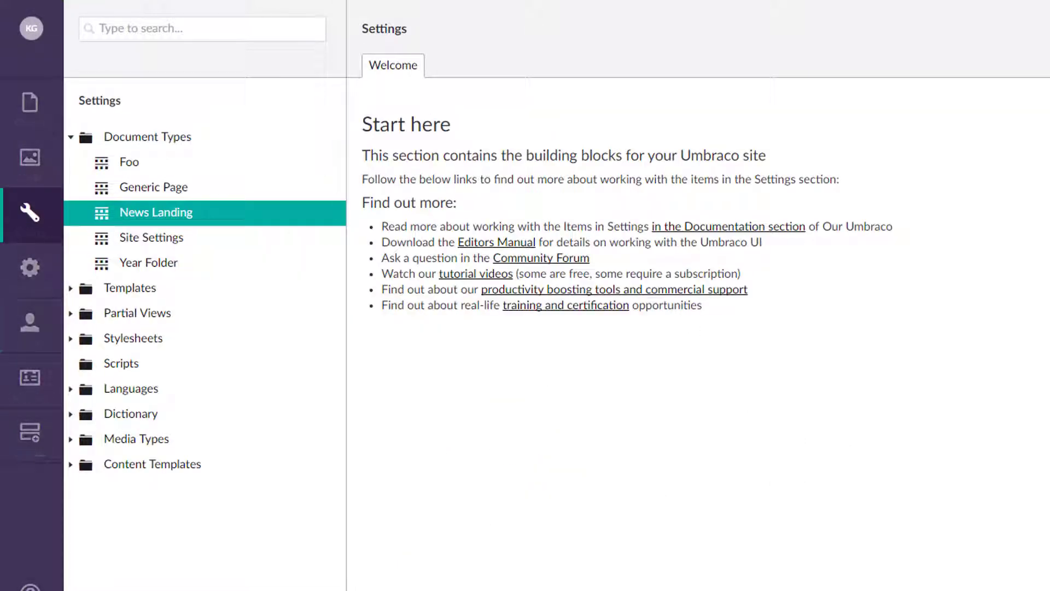
{"action": "left_click", "coordinate": [326, 136]}
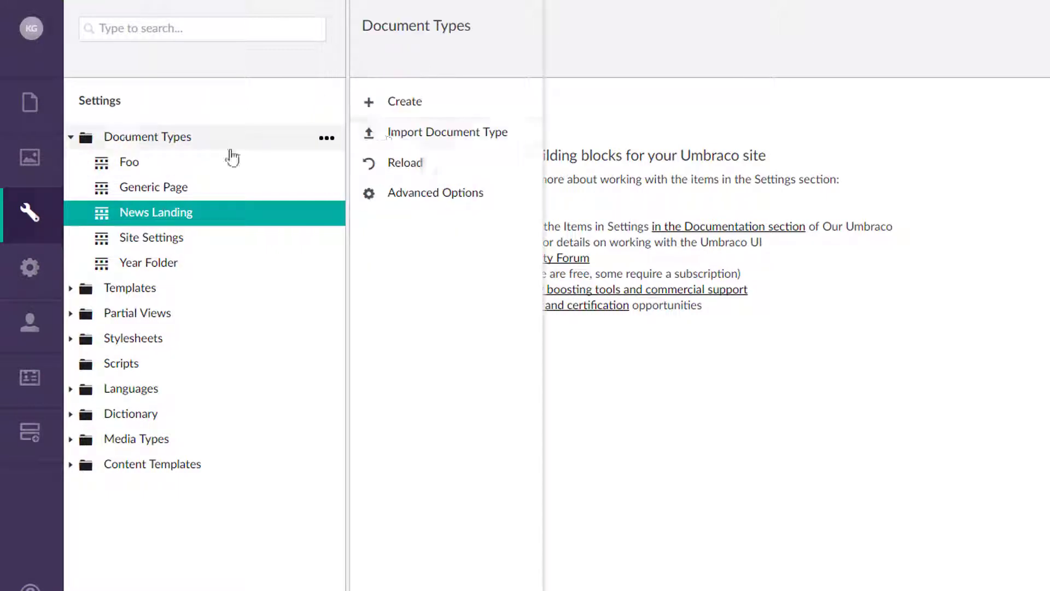
{"action": "left_click", "coordinate": [417, 109]}
{"action": "left_click", "coordinate": [517, 153]}
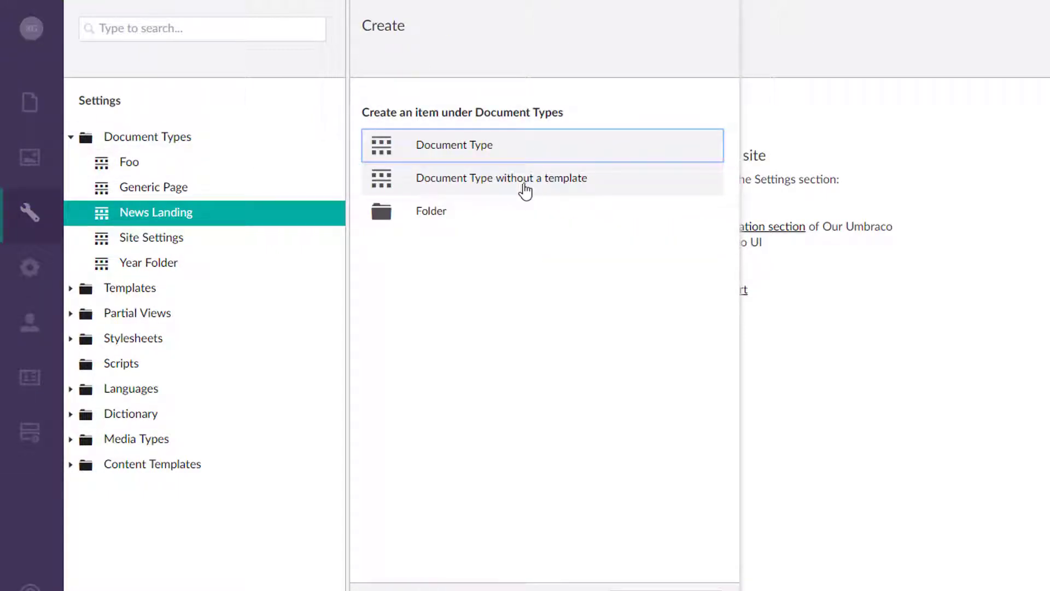
{"action": "left_click", "coordinate": [500, 186]}
{"action": "type", "text": "Da"}
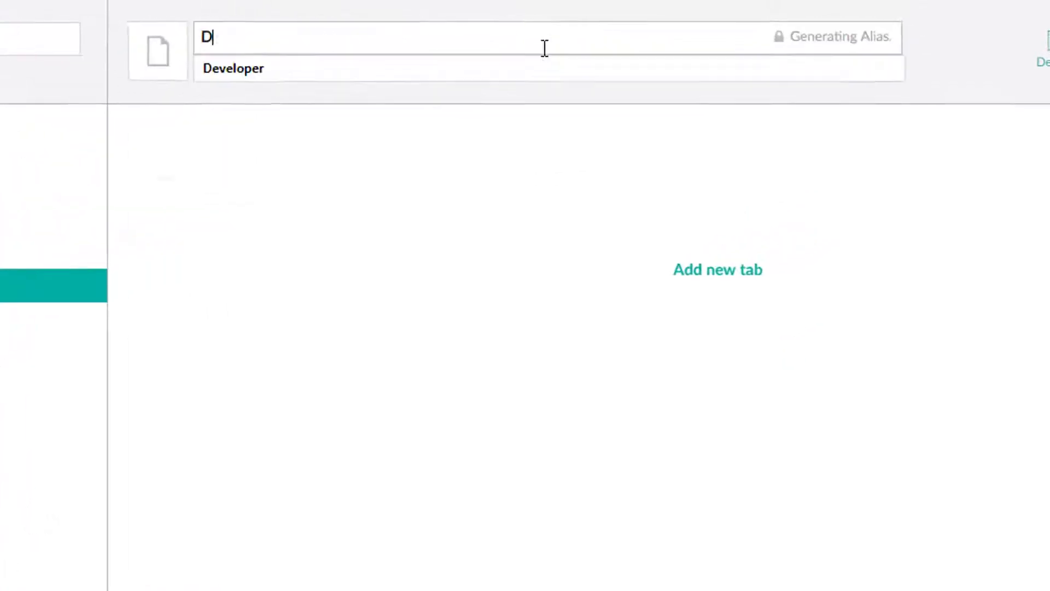
{"action": "type", "text": "te F"}
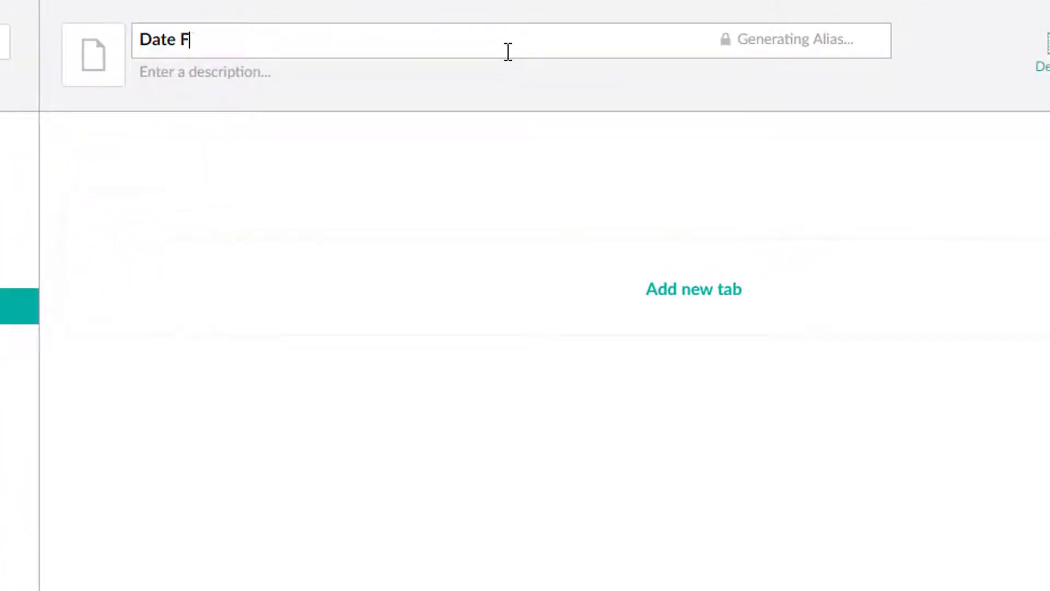
{"action": "type", "text": "older"}
Give the Date Folder document type the outlined folder icon and save it
{"action": "left_click", "coordinate": [90, 77]}
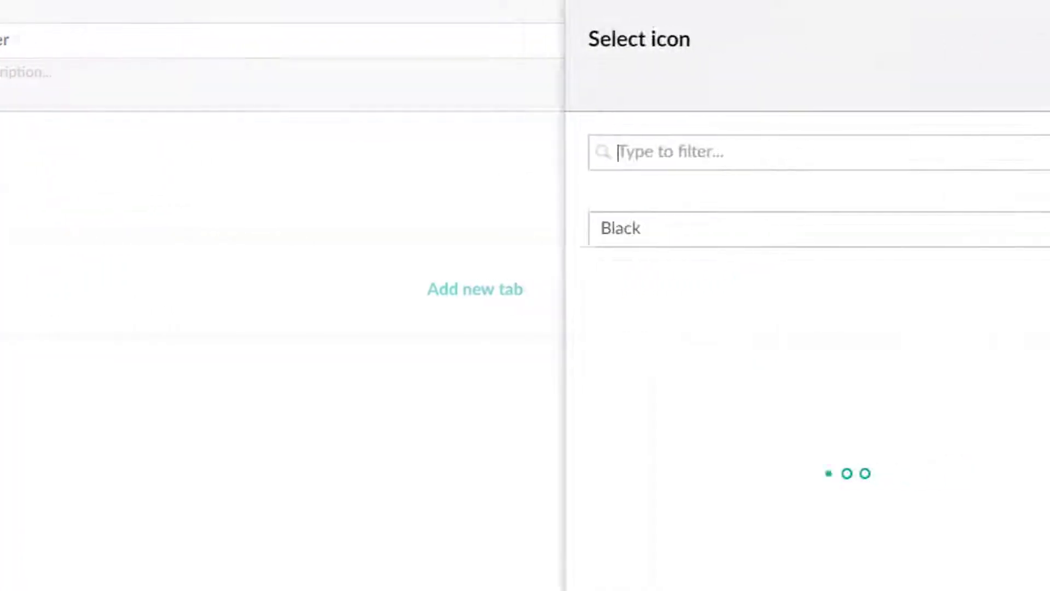
{"action": "type", "text": "folder"}
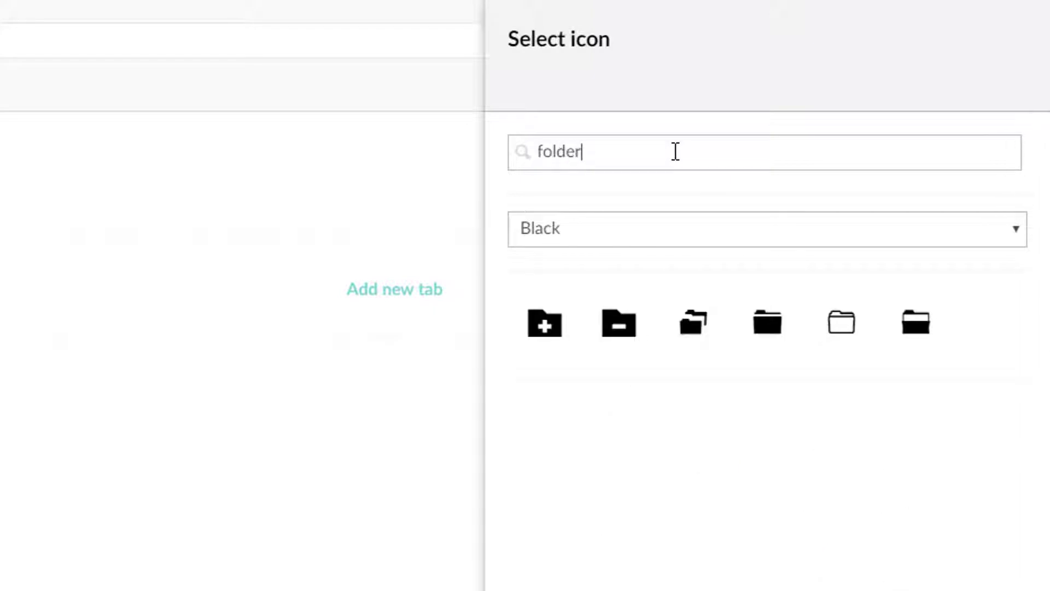
{"action": "left_click", "coordinate": [848, 322]}
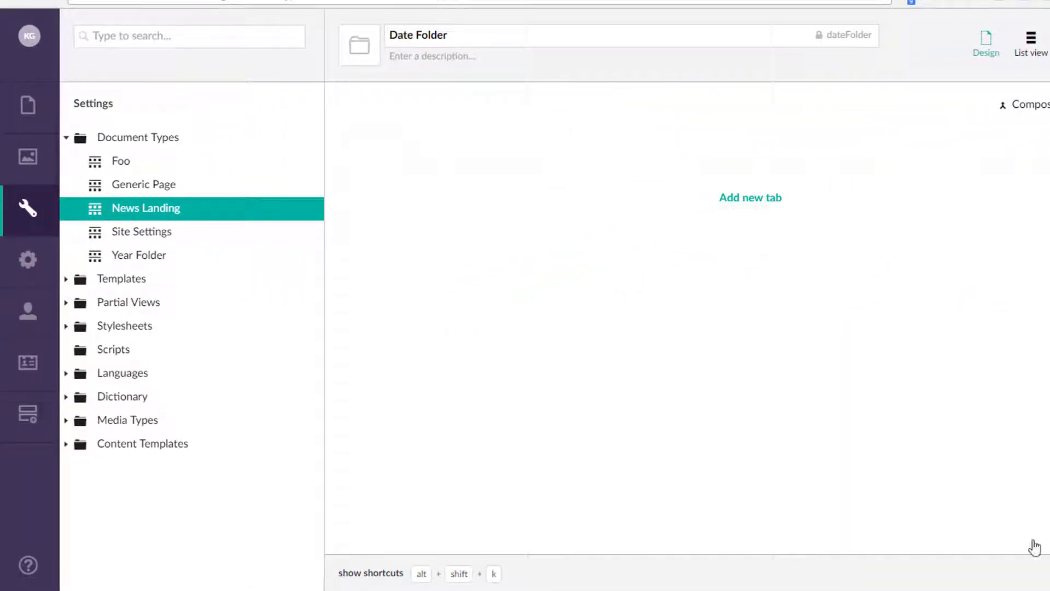
{"action": "left_click", "coordinate": [1034, 547]}
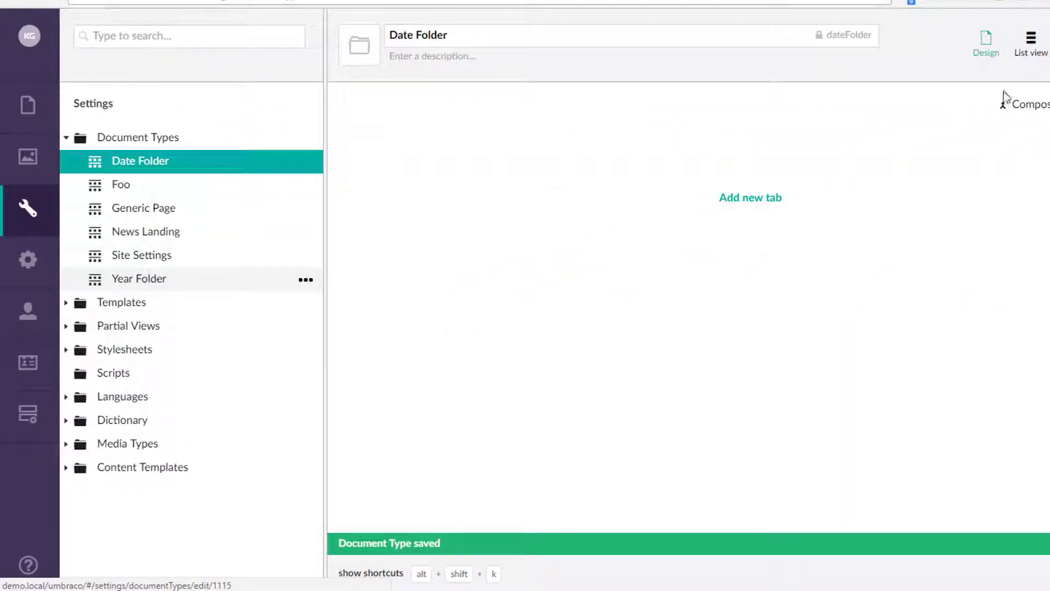
Add Date Folder as an allowed child node type in the Year Folder document type's permissions
{"action": "left_click", "coordinate": [953, 71]}
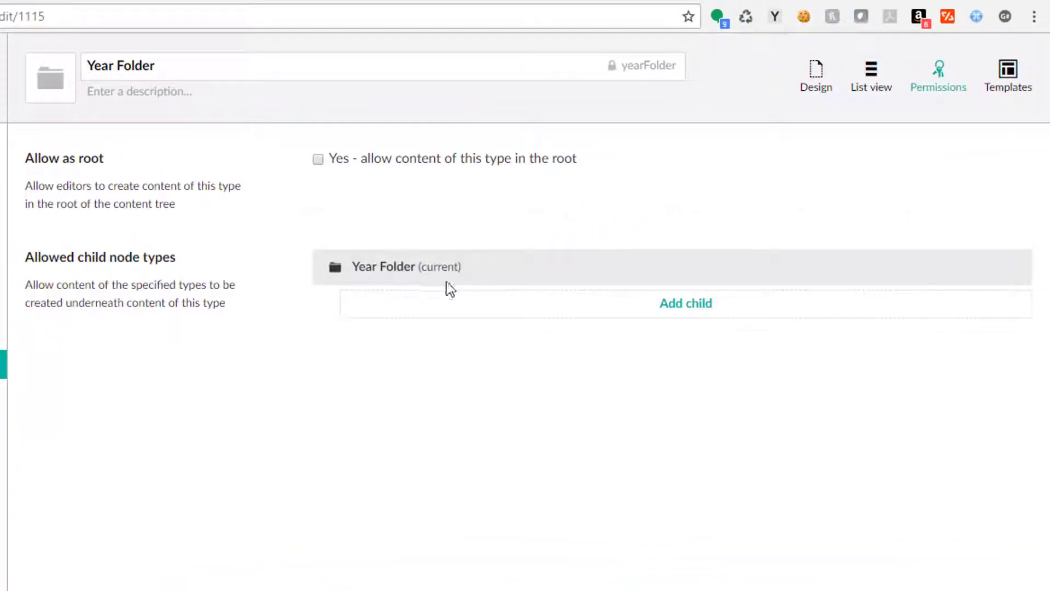
{"action": "left_click", "coordinate": [682, 308]}
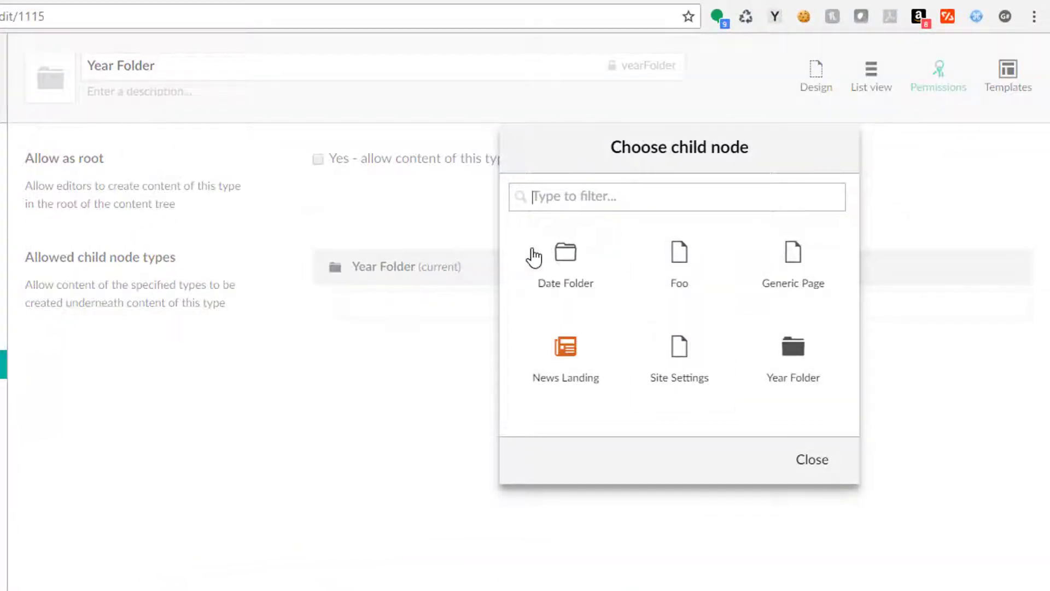
{"action": "left_click", "coordinate": [574, 269]}
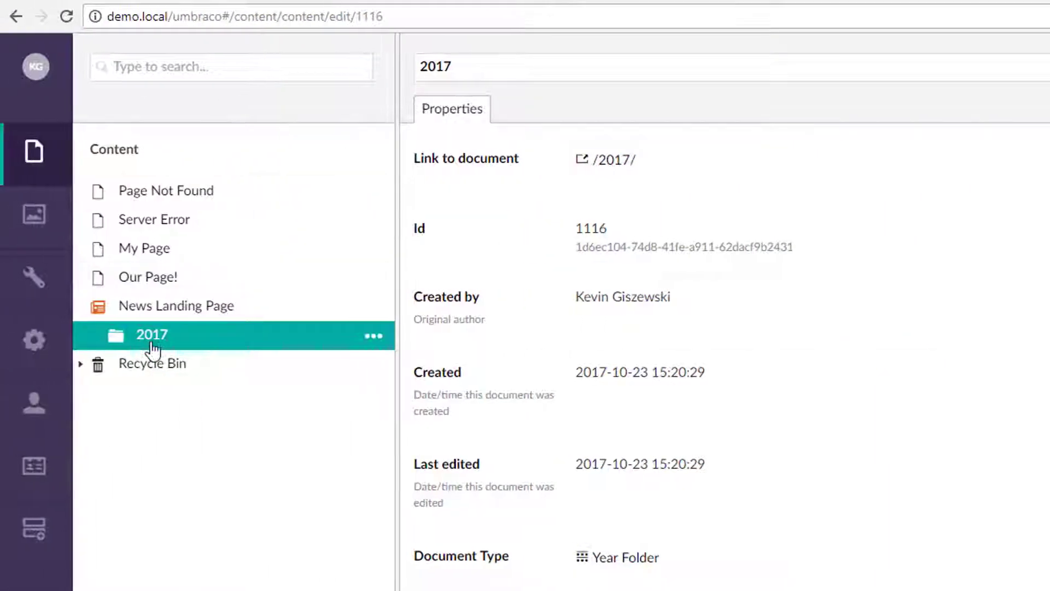
{"action": "right_click", "coordinate": [150, 275]}
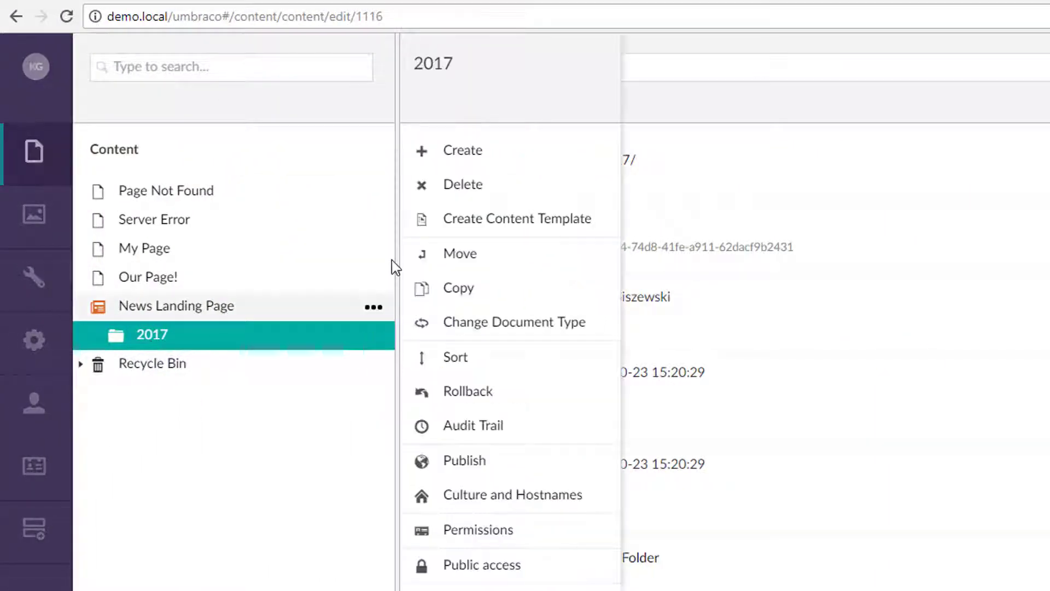
{"action": "left_click", "coordinate": [465, 153]}
{"action": "left_click", "coordinate": [536, 187]}
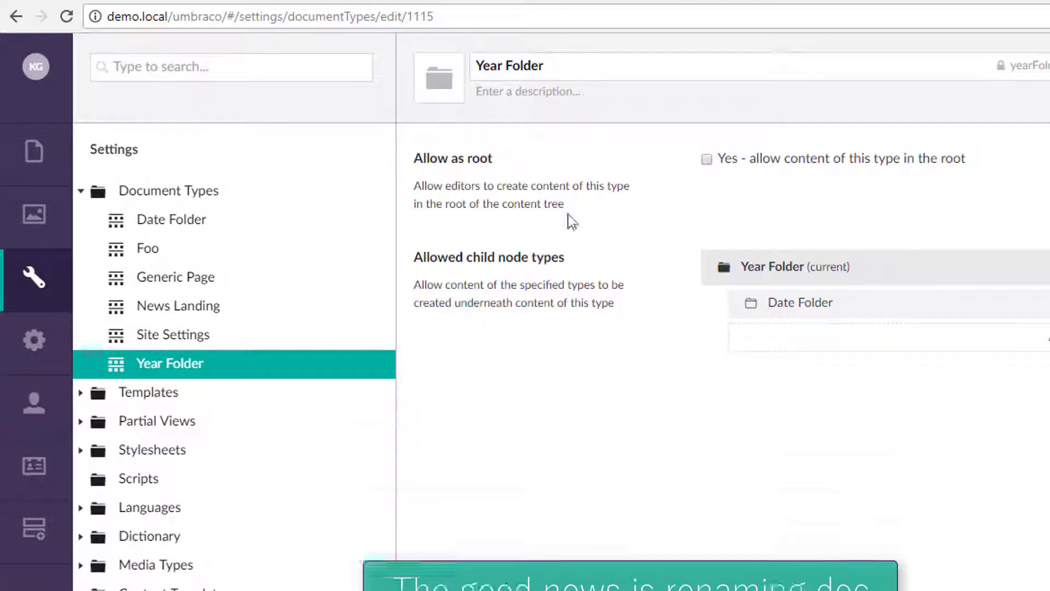
Rename the Date Folder document type to "Month Folder", change its alias to monthFolder, and save
{"action": "left_click", "coordinate": [198, 226]}
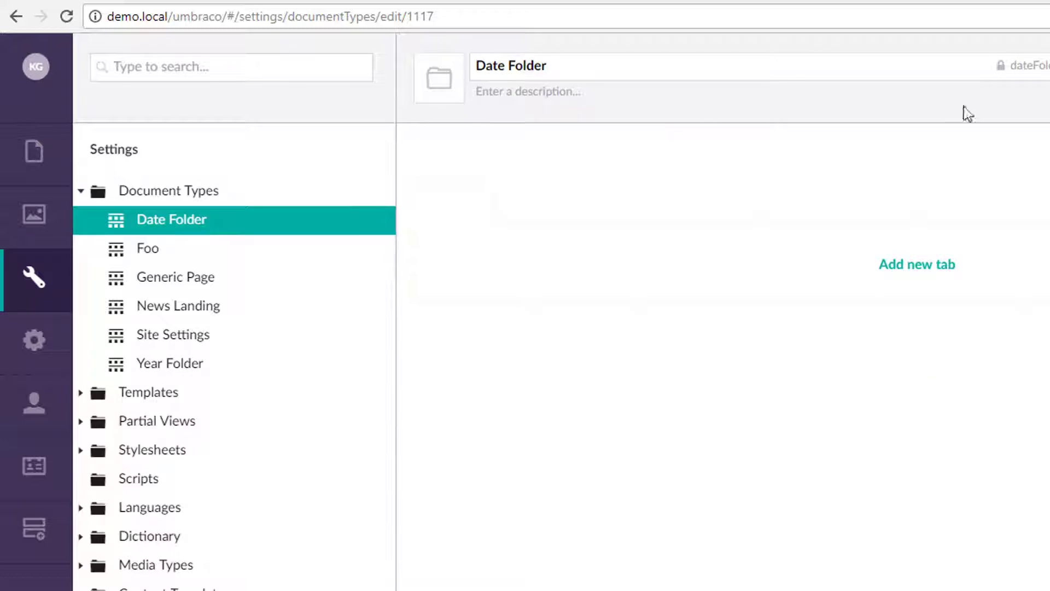
{"action": "left_click_drag", "start_coordinate": [510, 68], "coordinate": [361, 54]}
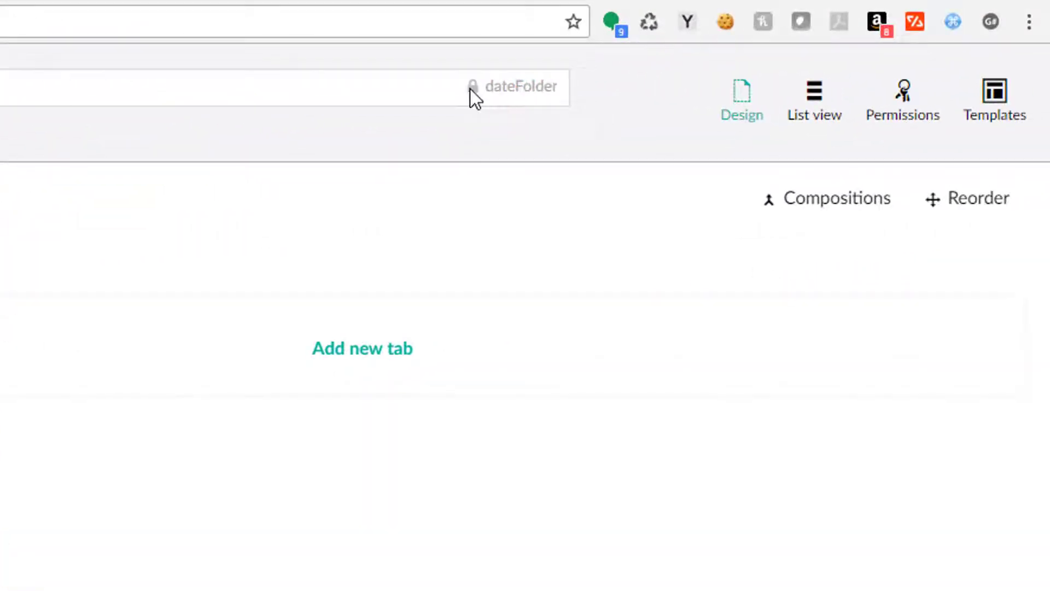
{"action": "left_click", "coordinate": [474, 88]}
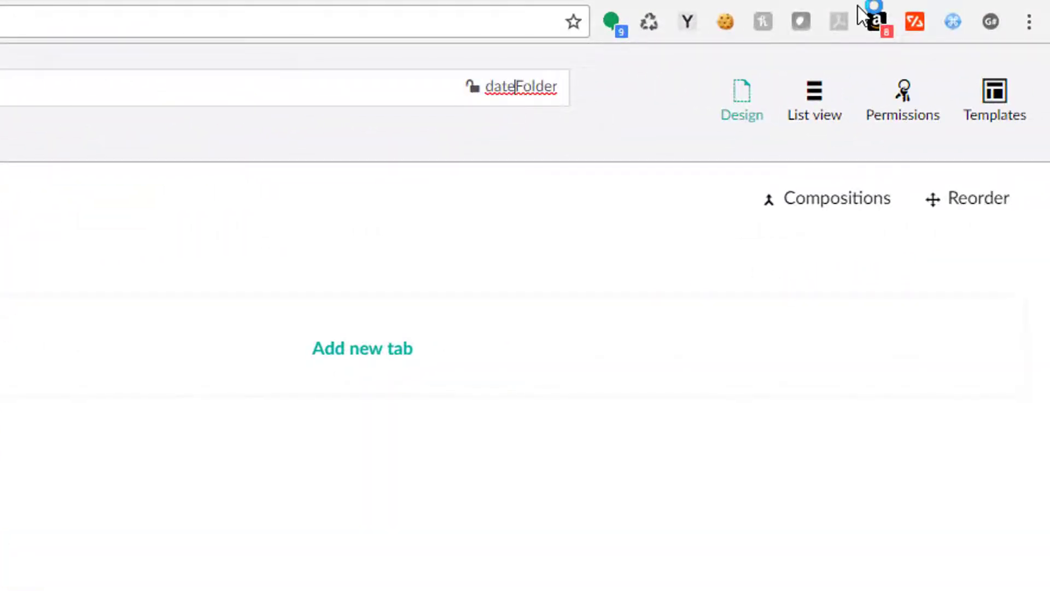
{"action": "key", "text": "BackSpace"}
{"action": "key", "text": "BackSpace"}
{"action": "key", "text": "BackSpace"}
{"action": "key", "text": "BackSpace"}
{"action": "type", "text": "month"}
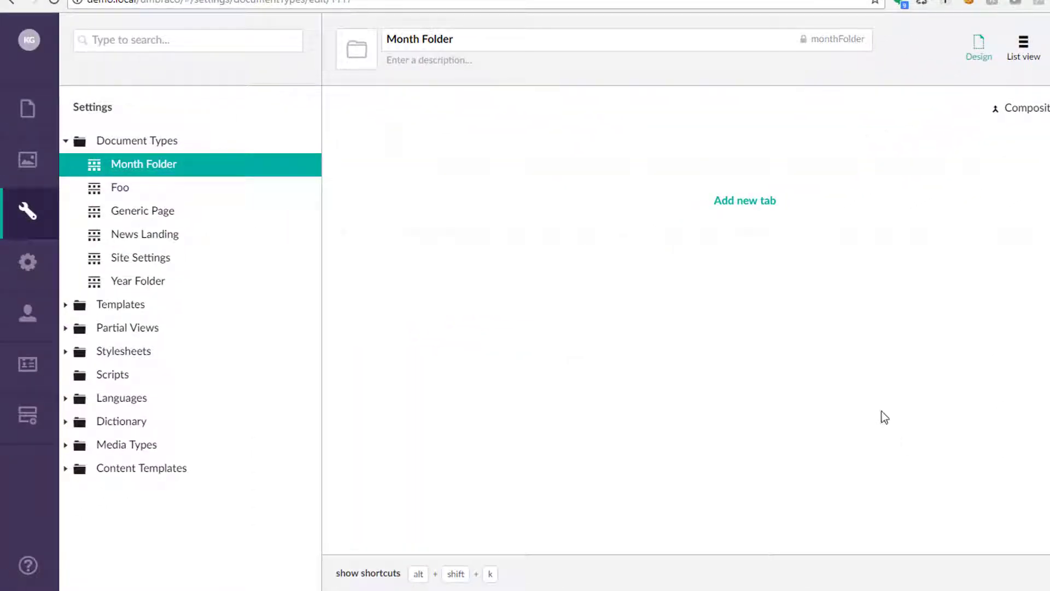
{"action": "key", "text": "ctrl+s"}
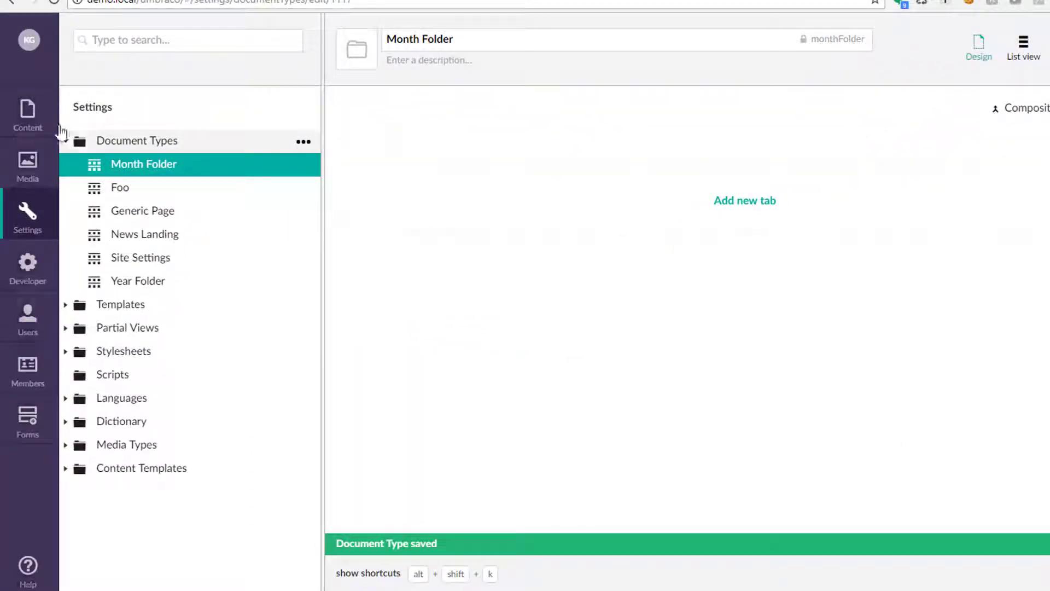
In the Content section, create a Month Folder named "10" under the 2017 folder and publish it
{"action": "left_click", "coordinate": [28, 118]}
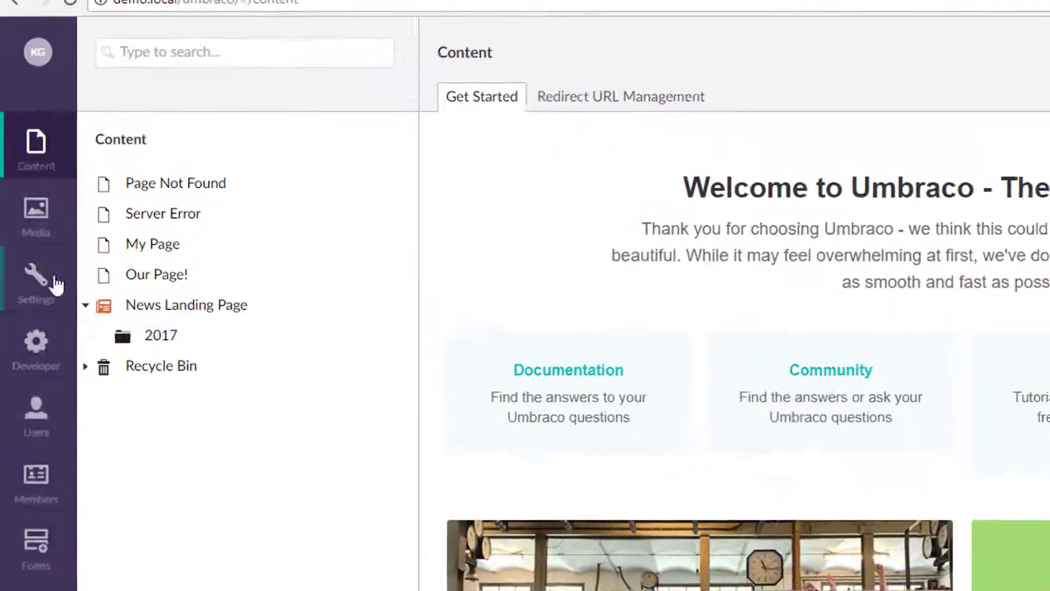
{"action": "right_click", "coordinate": [124, 257]}
{"action": "left_click", "coordinate": [677, 161]}
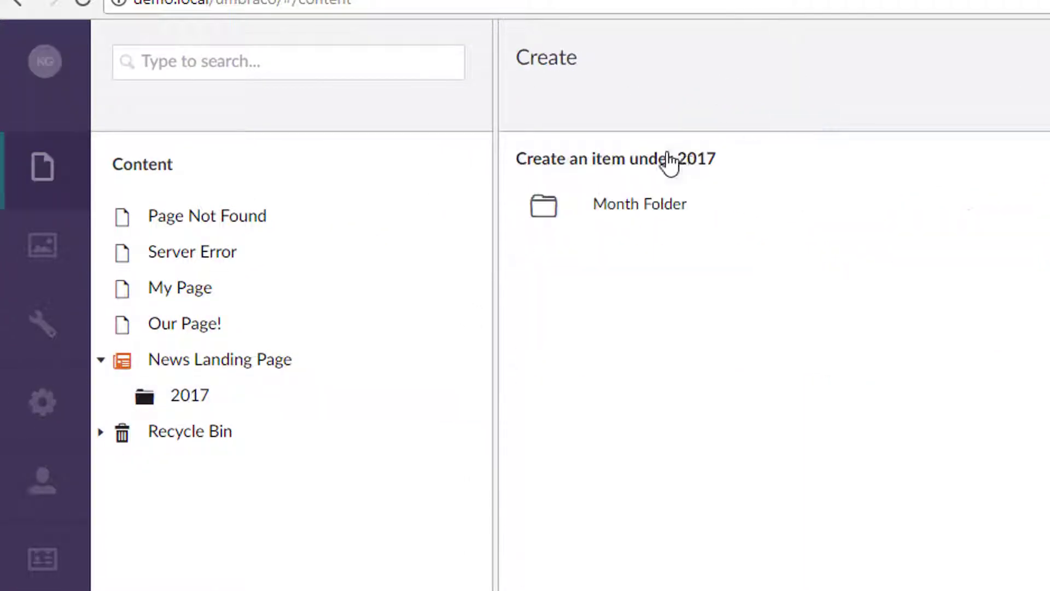
{"action": "left_click", "coordinate": [671, 226]}
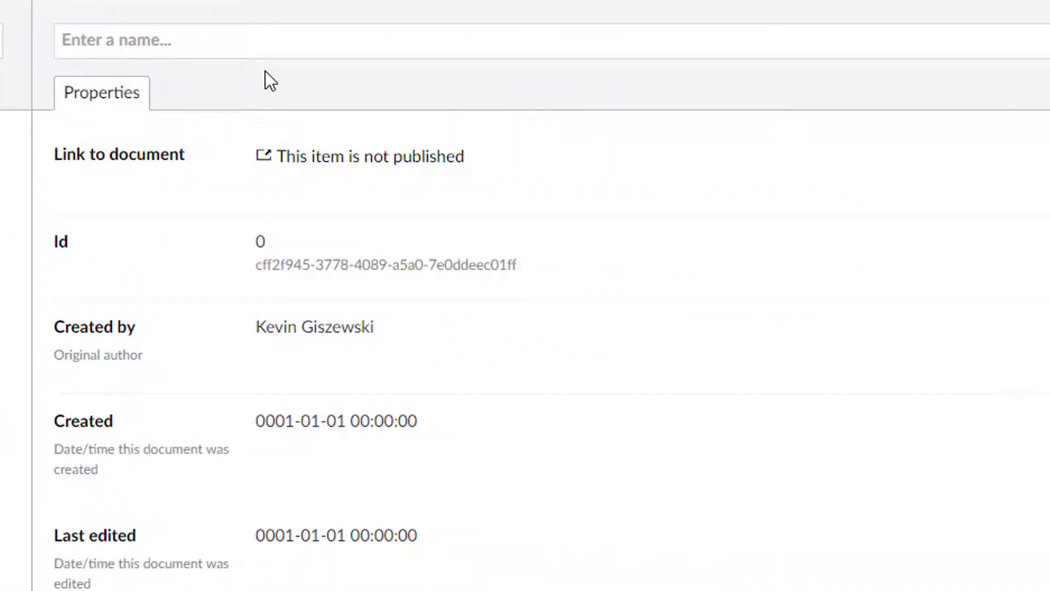
{"action": "type", "text": "10"}
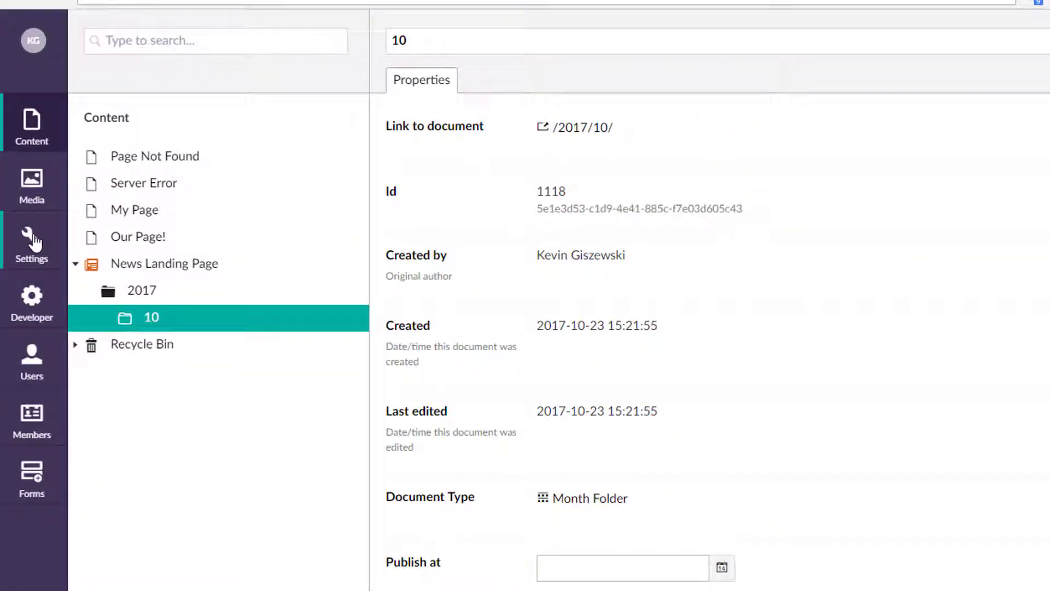
In Settings, create a new document type with a template named "Home Page"
{"action": "left_click", "coordinate": [32, 236]}
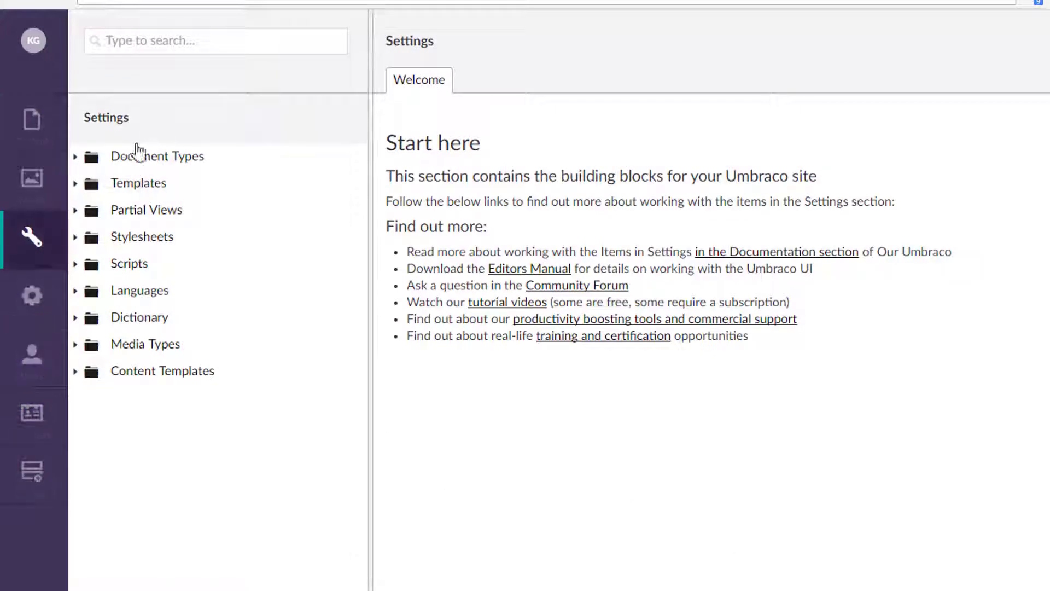
{"action": "left_click", "coordinate": [76, 156]}
{"action": "left_click", "coordinate": [347, 156]}
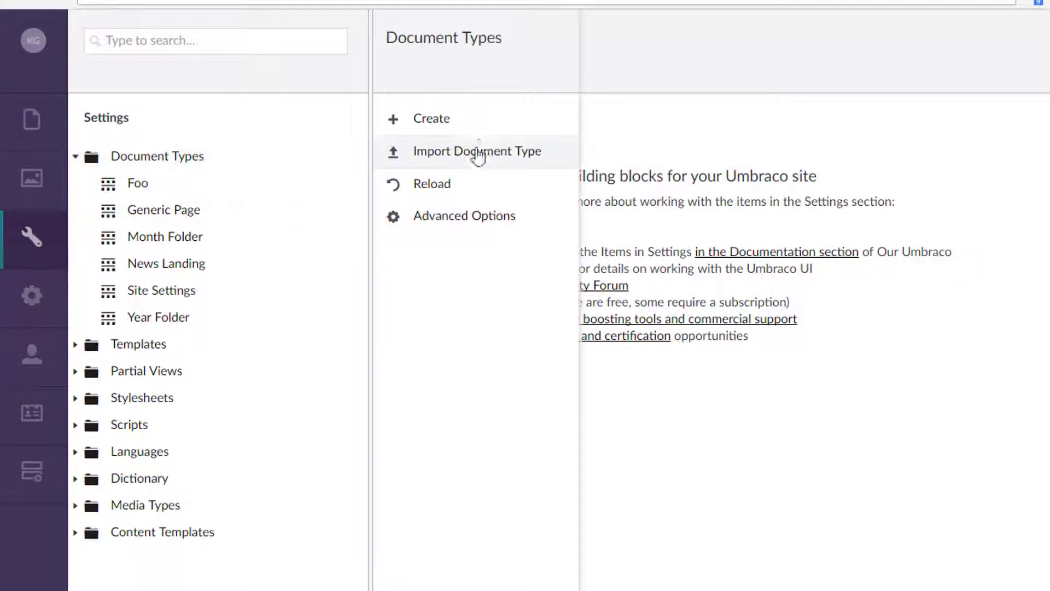
{"action": "left_click", "coordinate": [465, 121]}
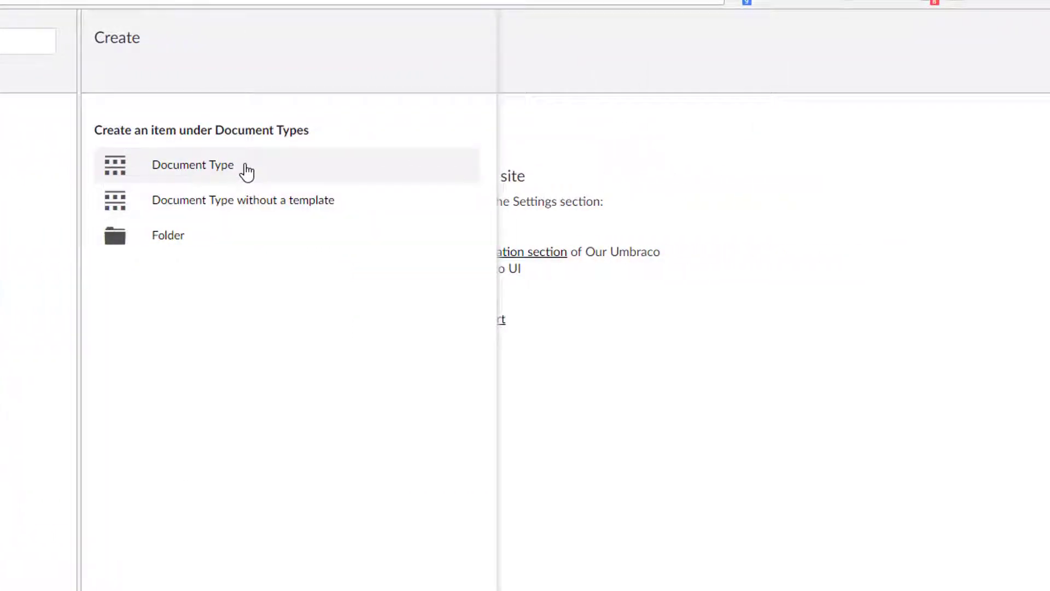
{"action": "left_click", "coordinate": [246, 171]}
{"action": "type", "text": "H"}
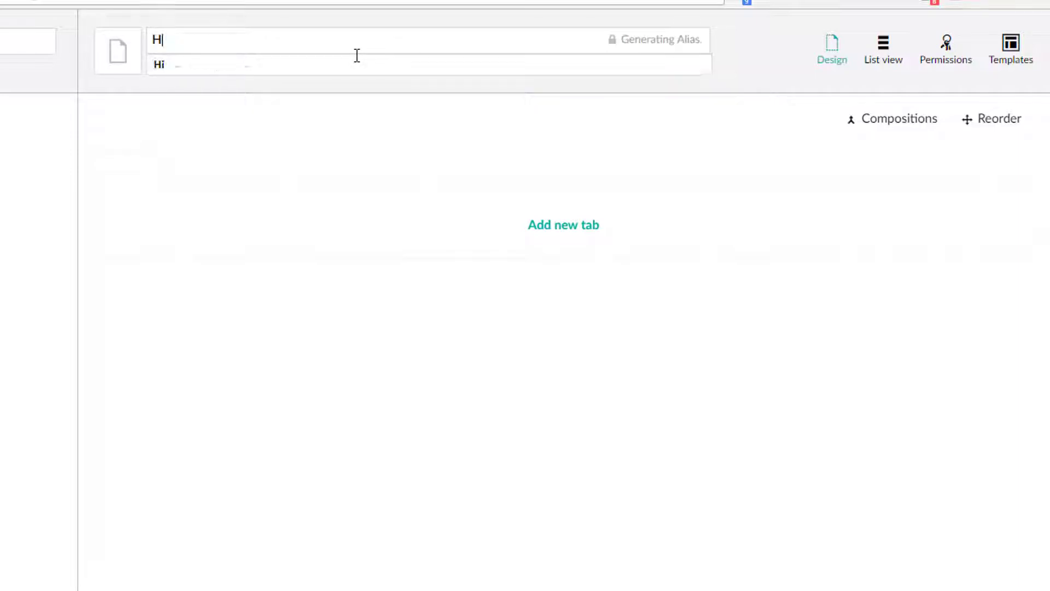
{"action": "type", "text": "ome Page"}
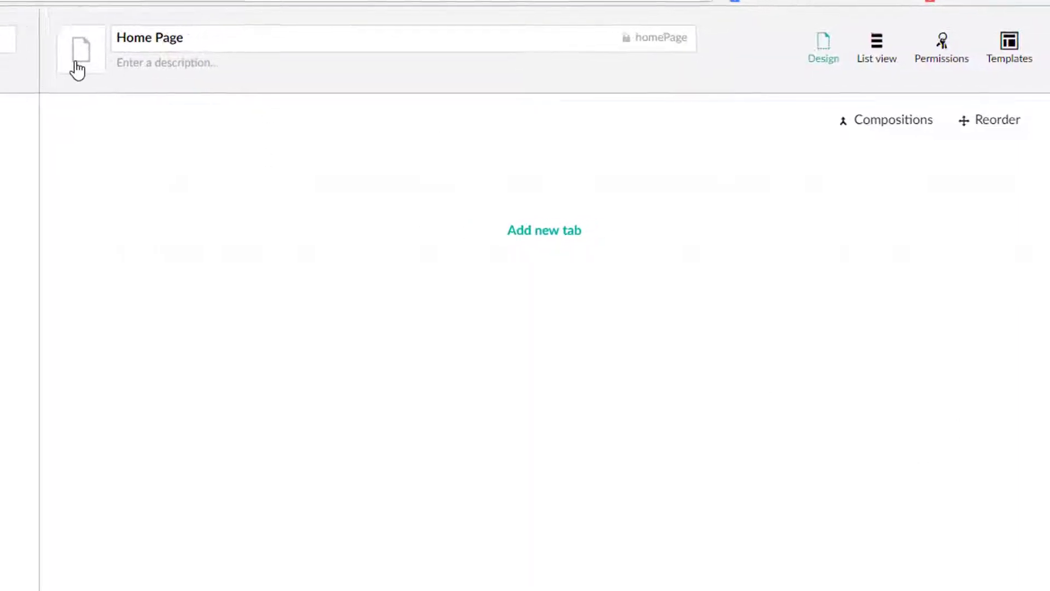
Assign the home icon to the Home Page document type and allow it in the content root
{"action": "left_click", "coordinate": [115, 70]}
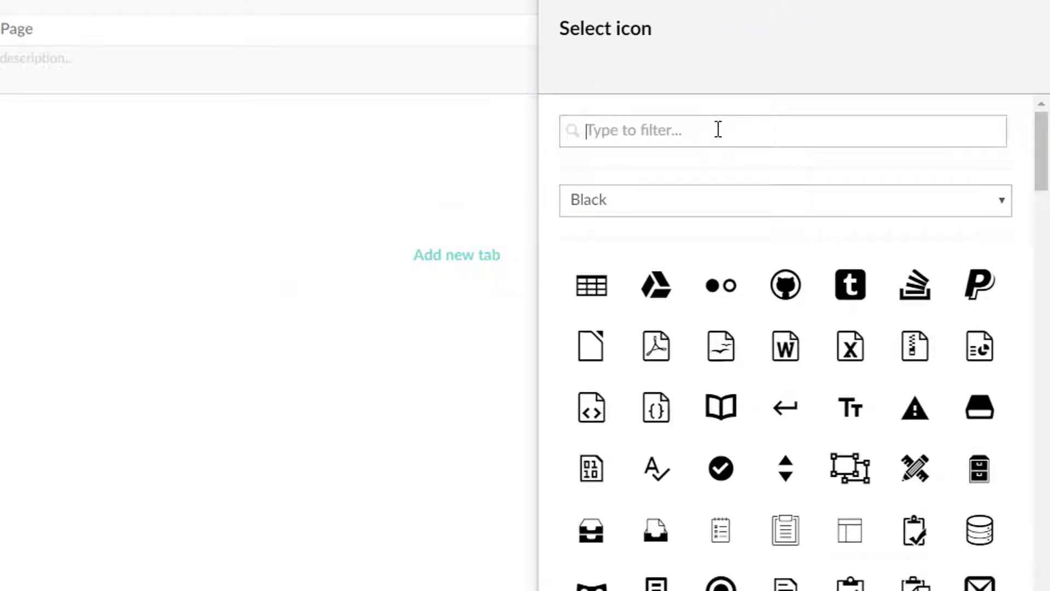
{"action": "type", "text": "home"}
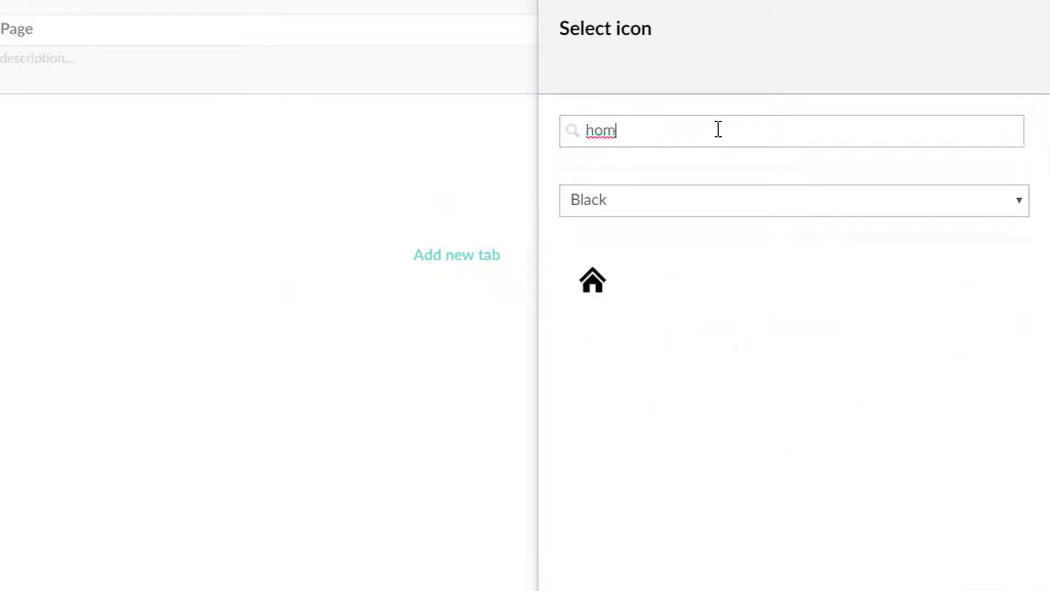
{"action": "left_click", "coordinate": [593, 283]}
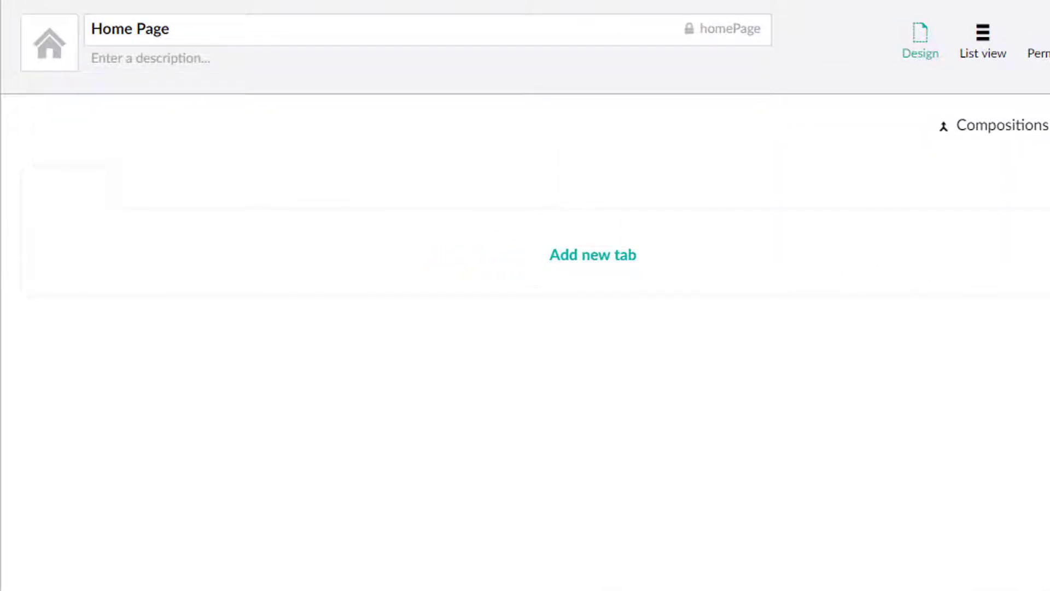
{"action": "left_click", "coordinate": [1042, 41]}
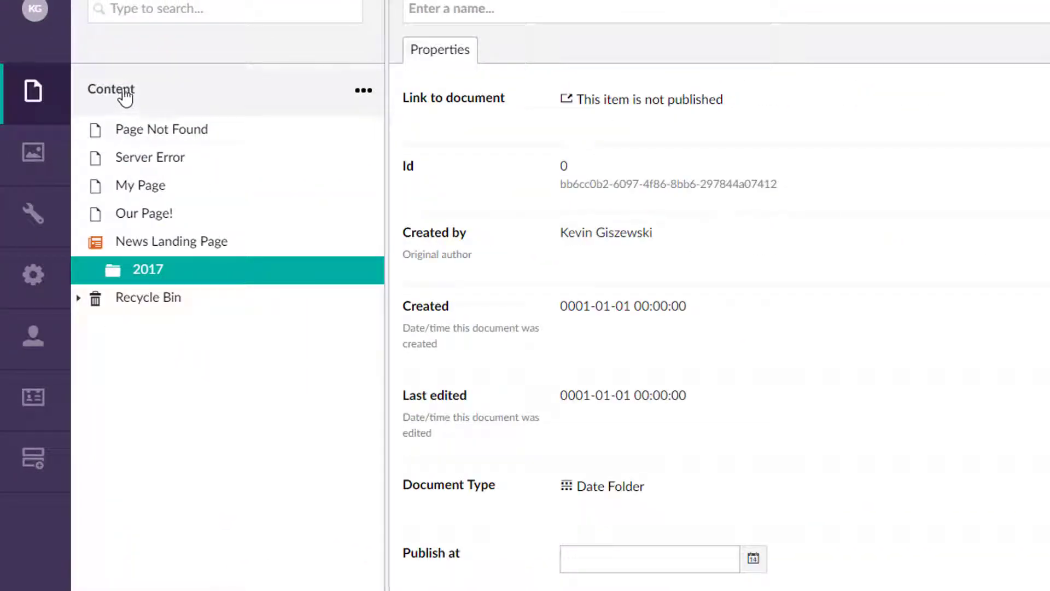
In the Content section, create a Home Page item named "Home" at the content root and publish it
{"action": "right_click", "coordinate": [126, 97]}
{"action": "left_click", "coordinate": [476, 92]}
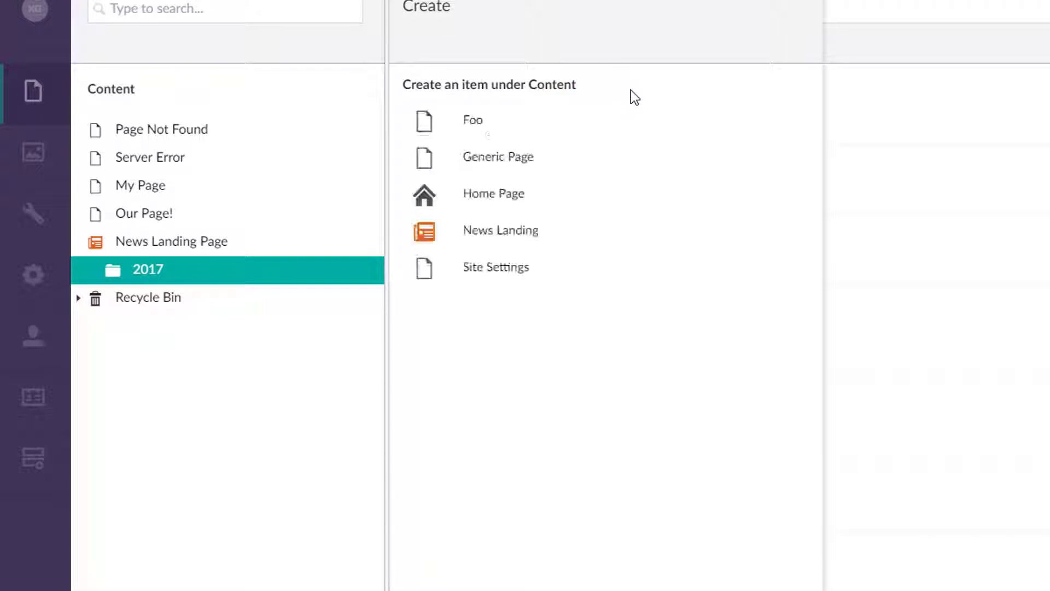
{"action": "left_click", "coordinate": [516, 193]}
{"action": "type", "text": "Home"}
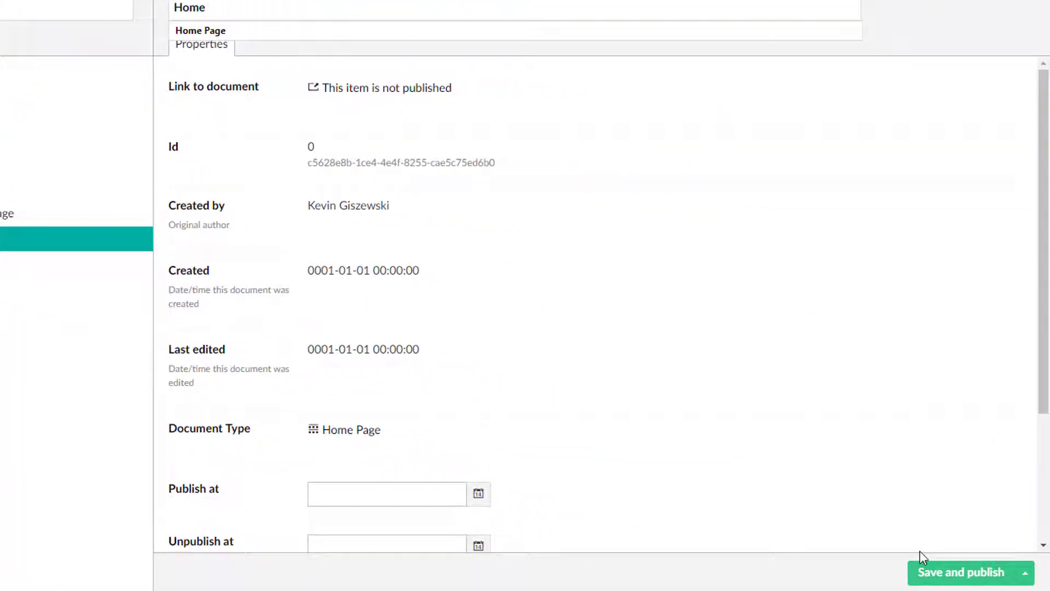
{"action": "left_click", "coordinate": [921, 571]}
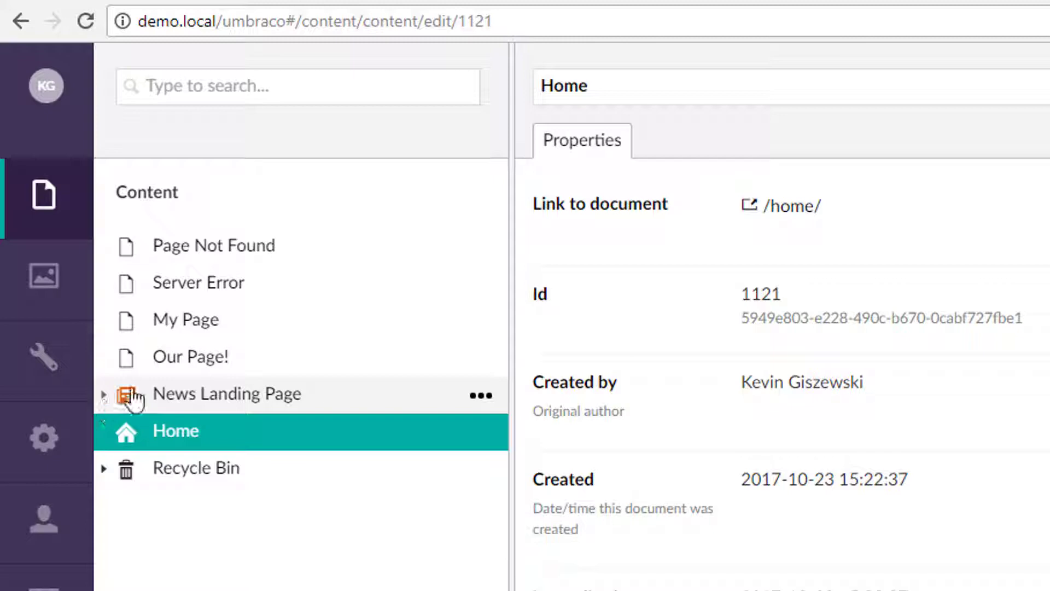
Try to move the News Landing Page under the Home item in the content tree
{"action": "left_click", "coordinate": [103, 395]}
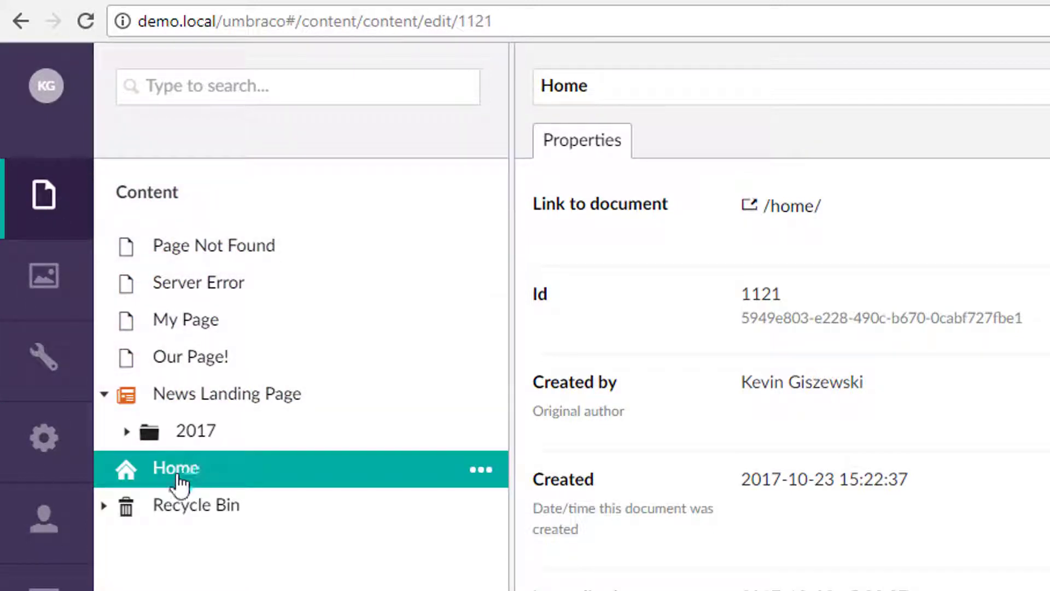
{"action": "right_click", "coordinate": [201, 397]}
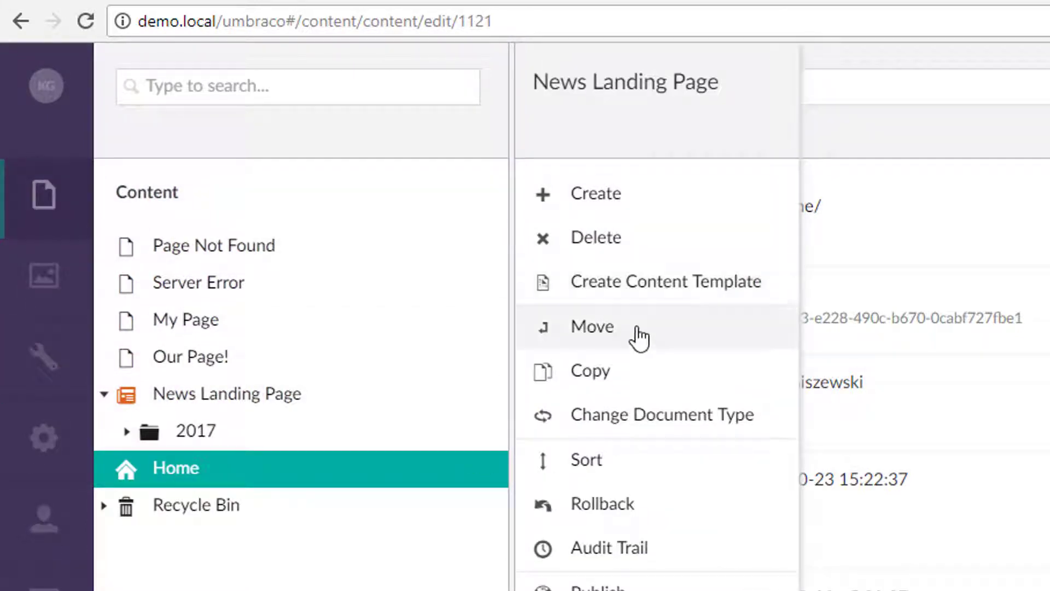
{"action": "left_click", "coordinate": [630, 333]}
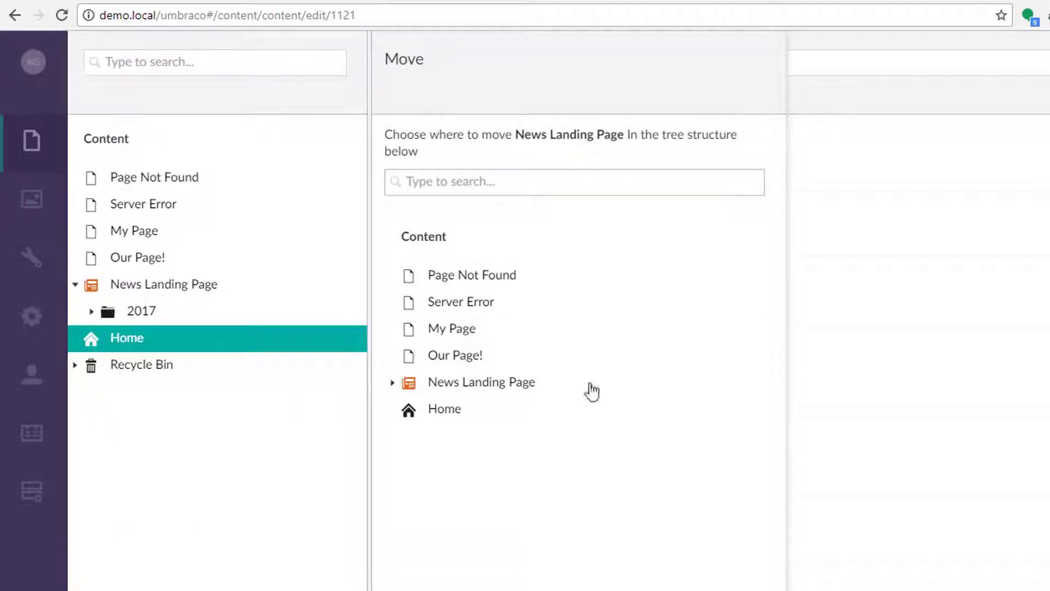
{"action": "left_click", "coordinate": [471, 410]}
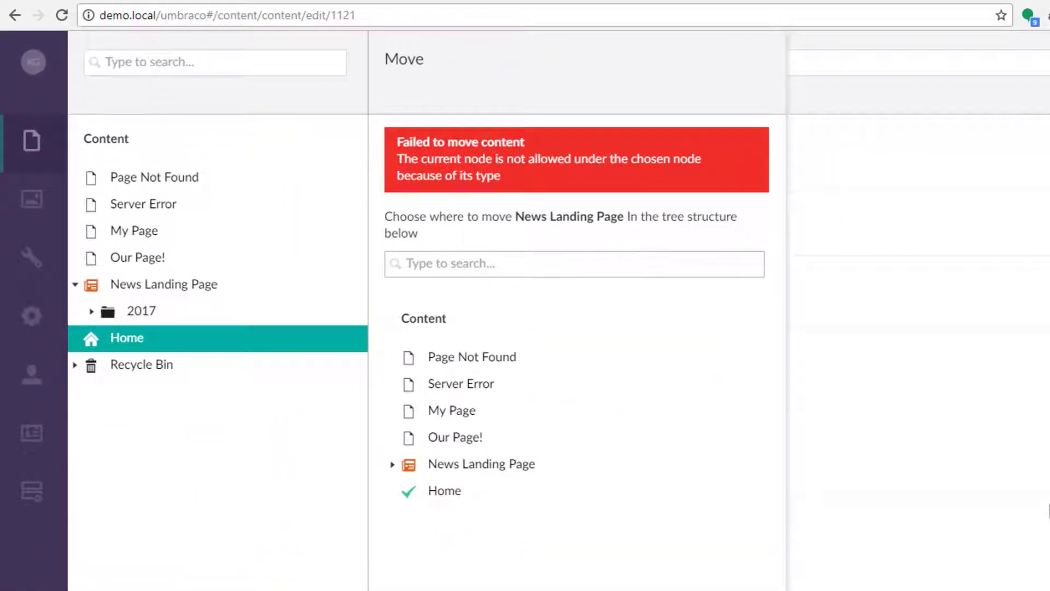
{"action": "left_click", "coordinate": [1049, 505]}
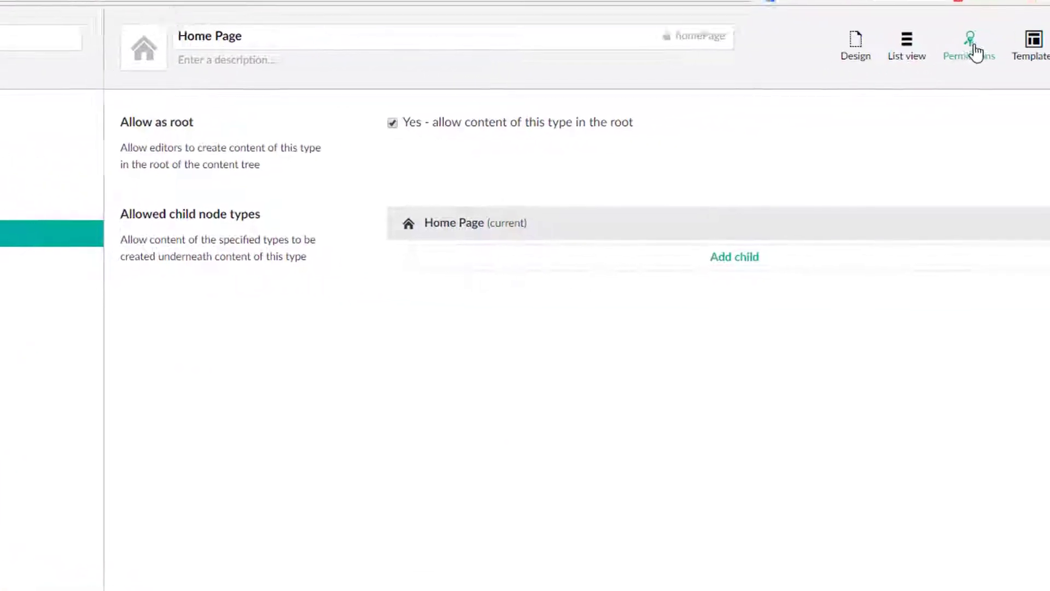
Allow News Landing, Foo and Generic Page as child node types of the Home Page document type and save it
{"action": "left_click", "coordinate": [693, 257]}
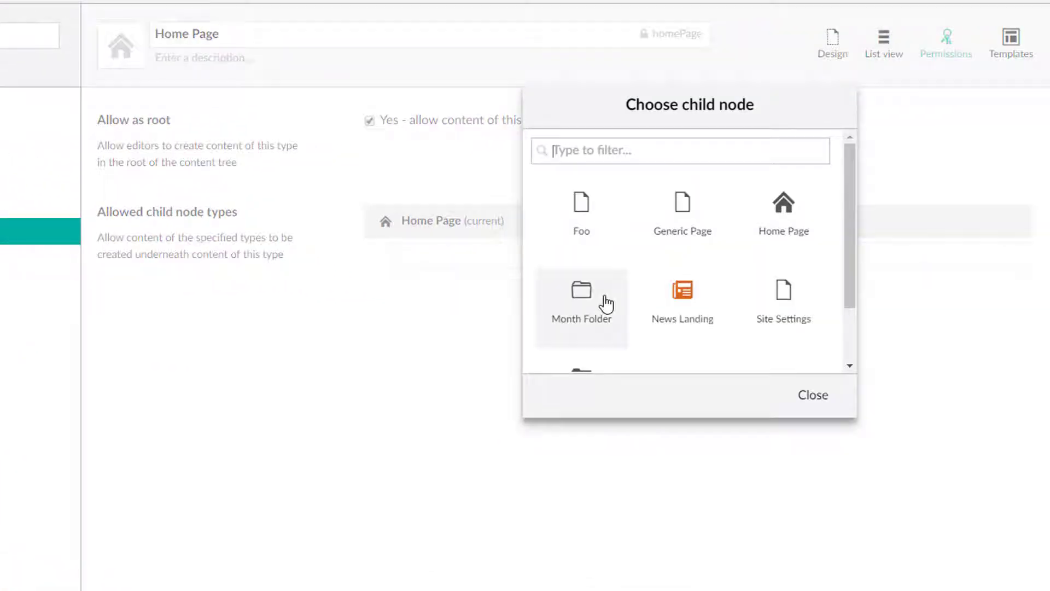
{"action": "left_click", "coordinate": [687, 298]}
{"action": "left_click", "coordinate": [725, 288]}
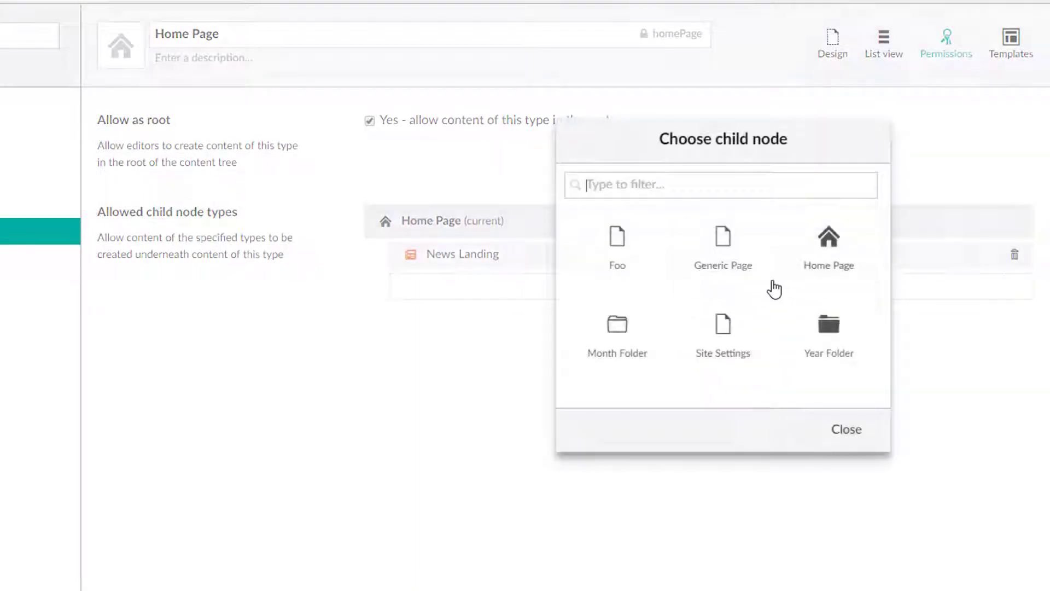
{"action": "left_click", "coordinate": [621, 245]}
{"action": "left_click", "coordinate": [706, 317]}
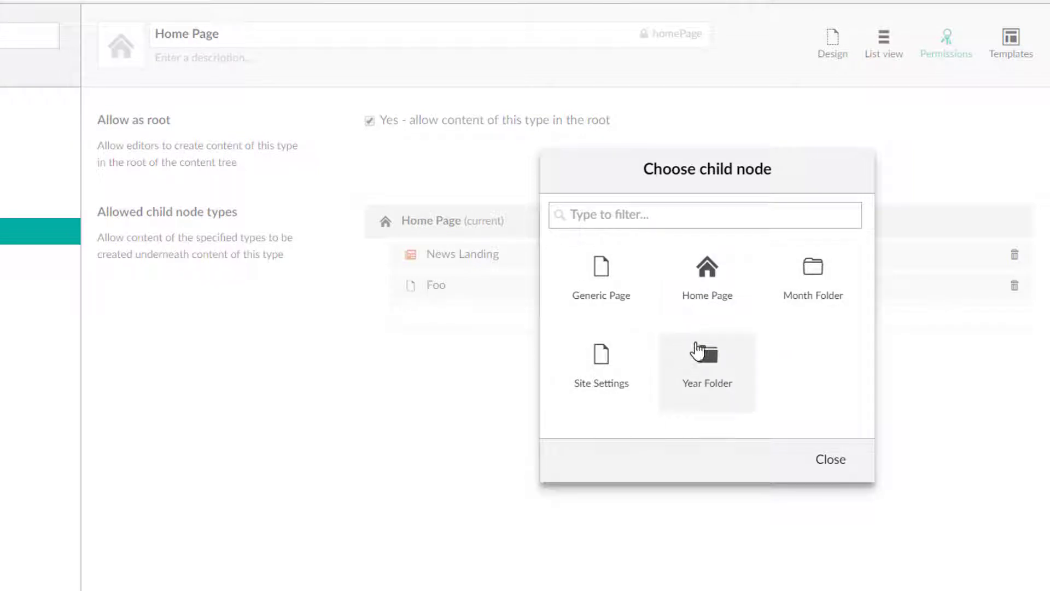
{"action": "left_click", "coordinate": [633, 286]}
{"action": "left_click", "coordinate": [988, 581]}
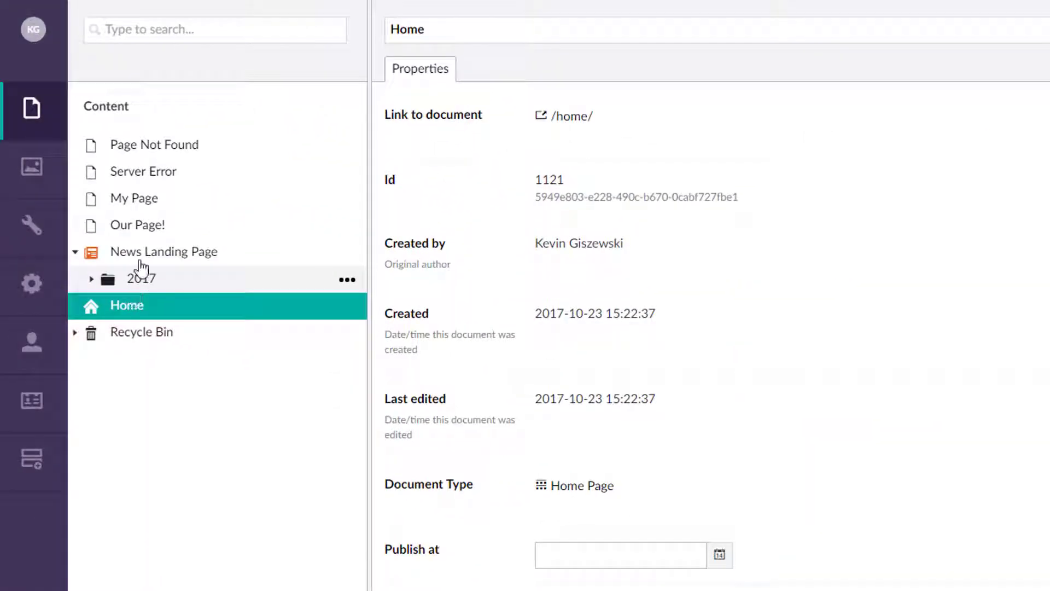
In the Content section, move the News Landing Page under the Home item
{"action": "right_click", "coordinate": [249, 259]}
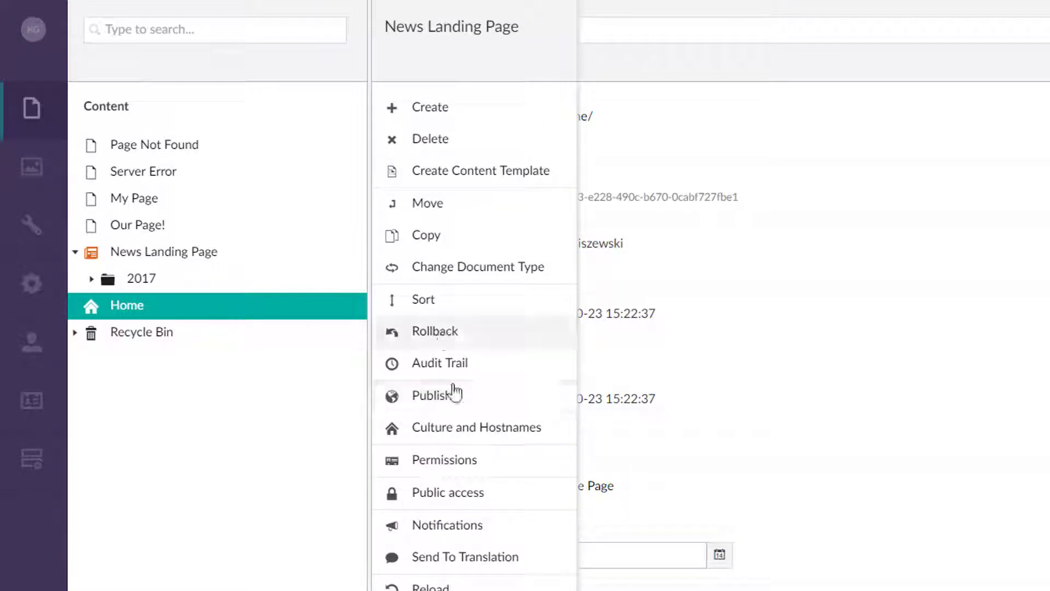
{"action": "left_click", "coordinate": [436, 206]}
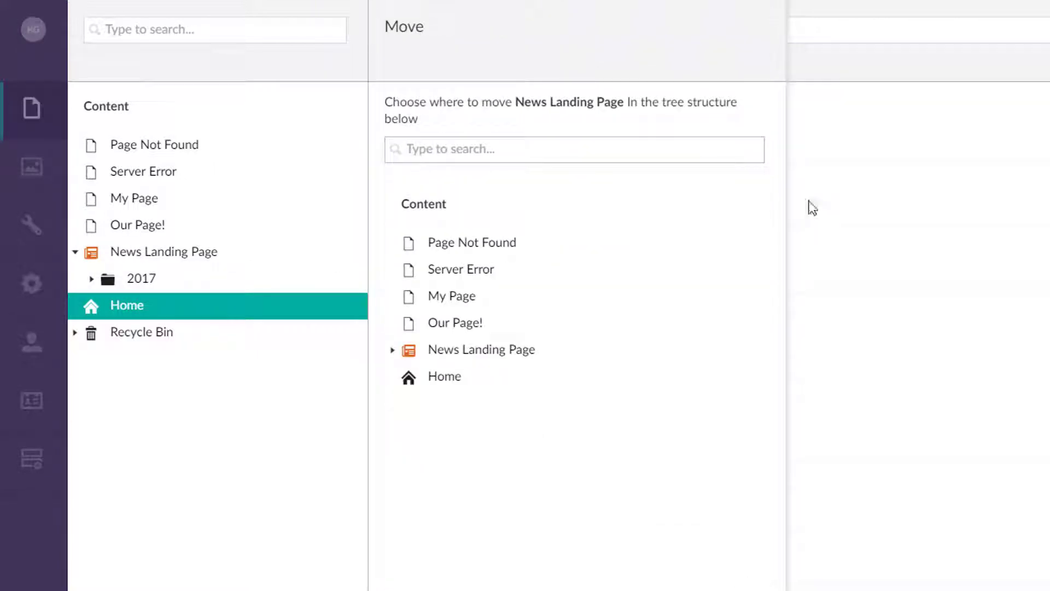
{"action": "left_click", "coordinate": [758, 589]}
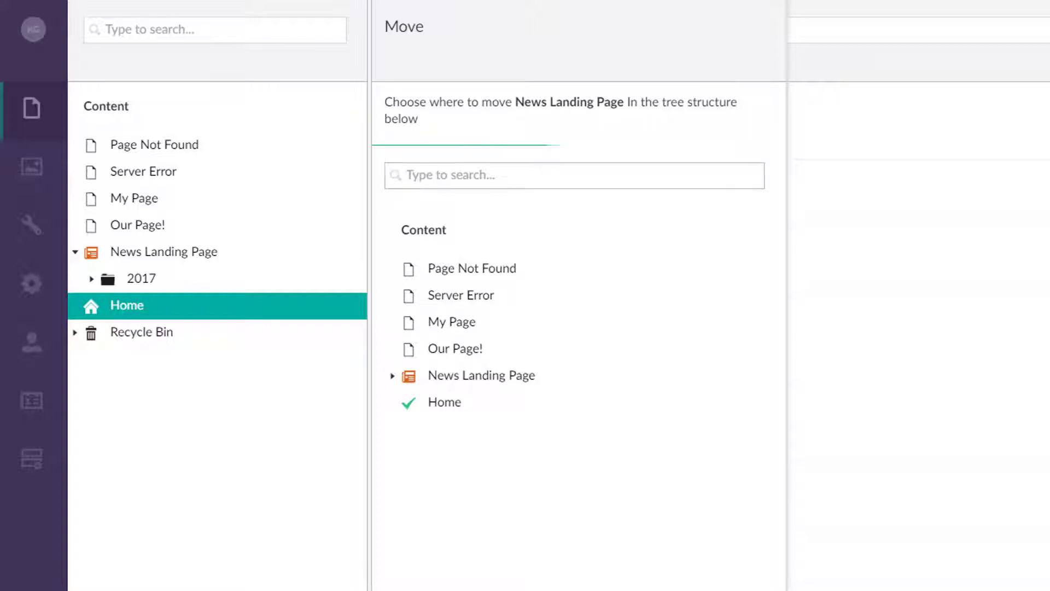
{"action": "left_click", "coordinate": [471, 185]}
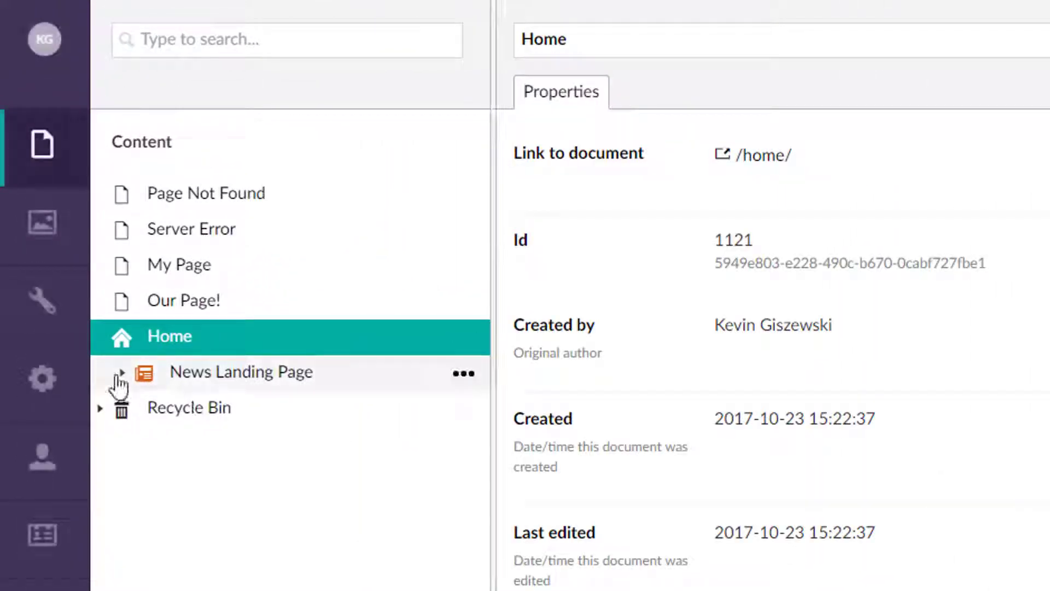
Examine the document links of the News Landing Page, its 2017 folder and the 10 folder inside it
{"action": "left_click", "coordinate": [122, 374]}
{"action": "left_click", "coordinate": [204, 377]}
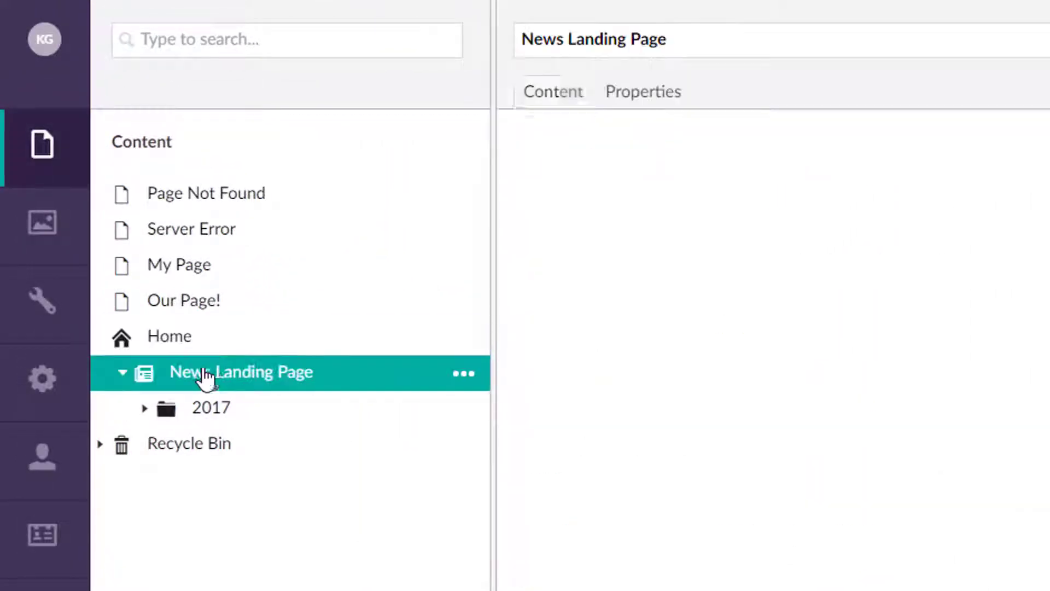
{"action": "left_click", "coordinate": [646, 89]}
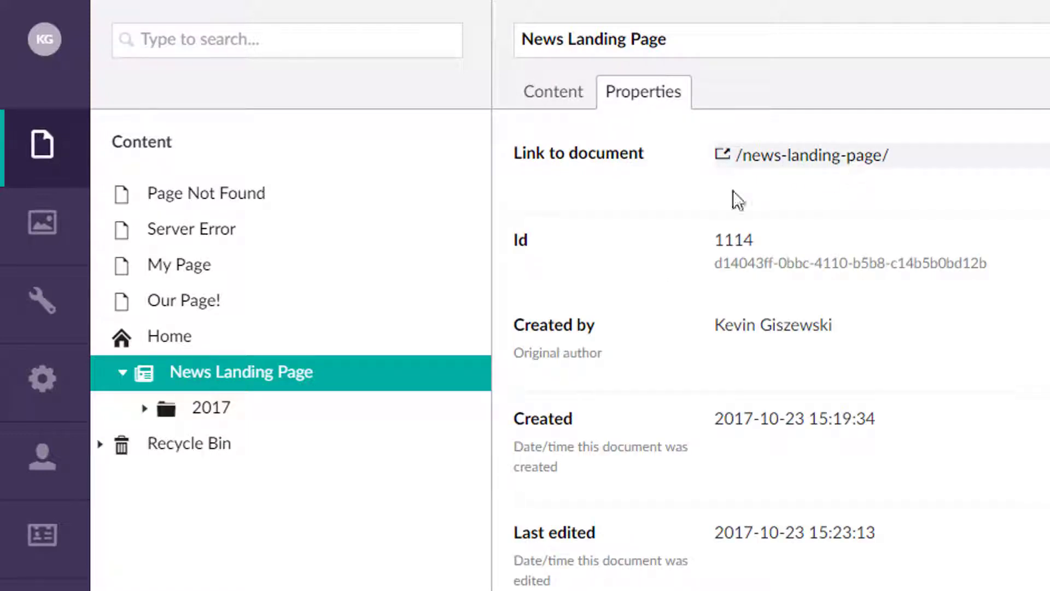
{"action": "left_click", "coordinate": [212, 411]}
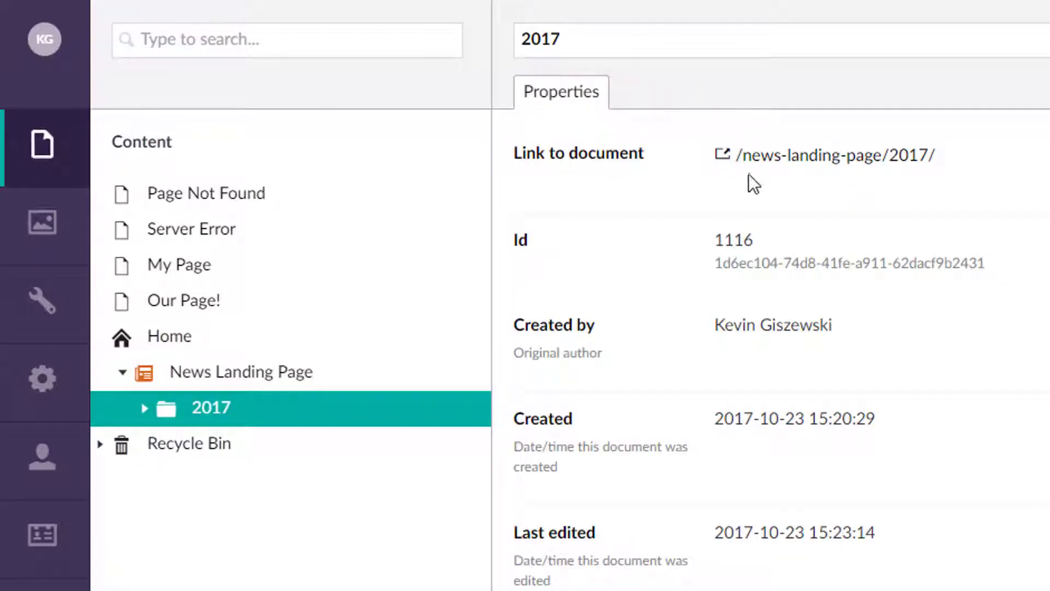
{"action": "left_click", "coordinate": [144, 408]}
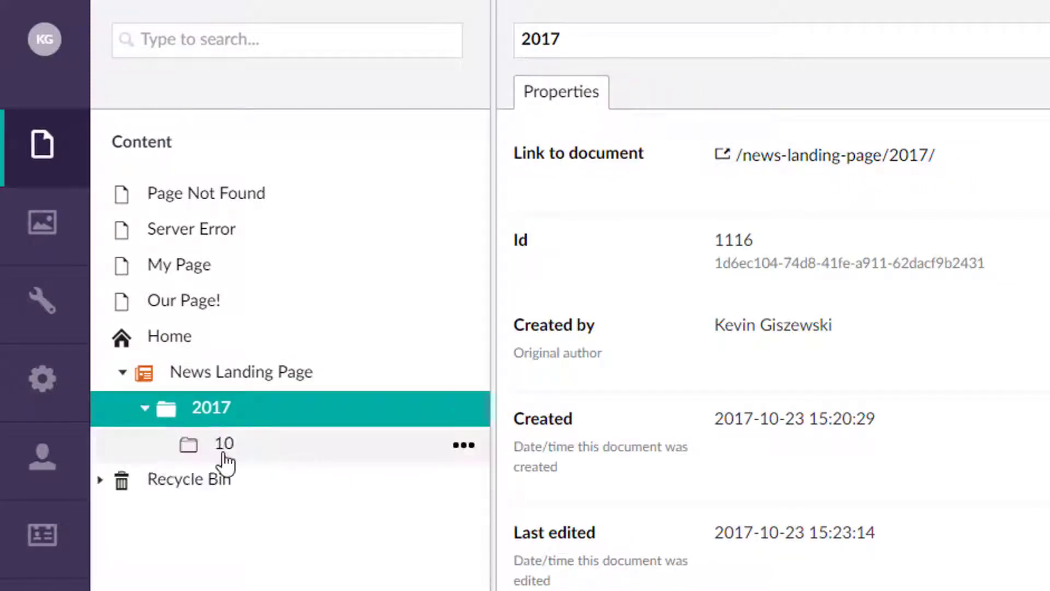
{"action": "left_click", "coordinate": [224, 454]}
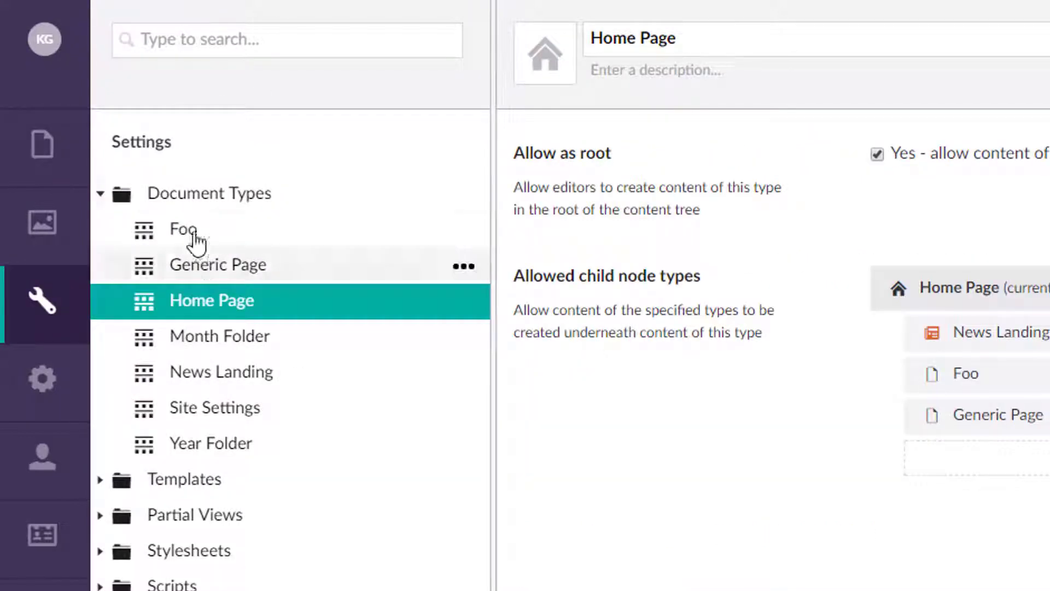
In Settings, create a new document type with a template named "News Item"
{"action": "right_click", "coordinate": [183, 198]}
{"action": "left_click", "coordinate": [609, 148]}
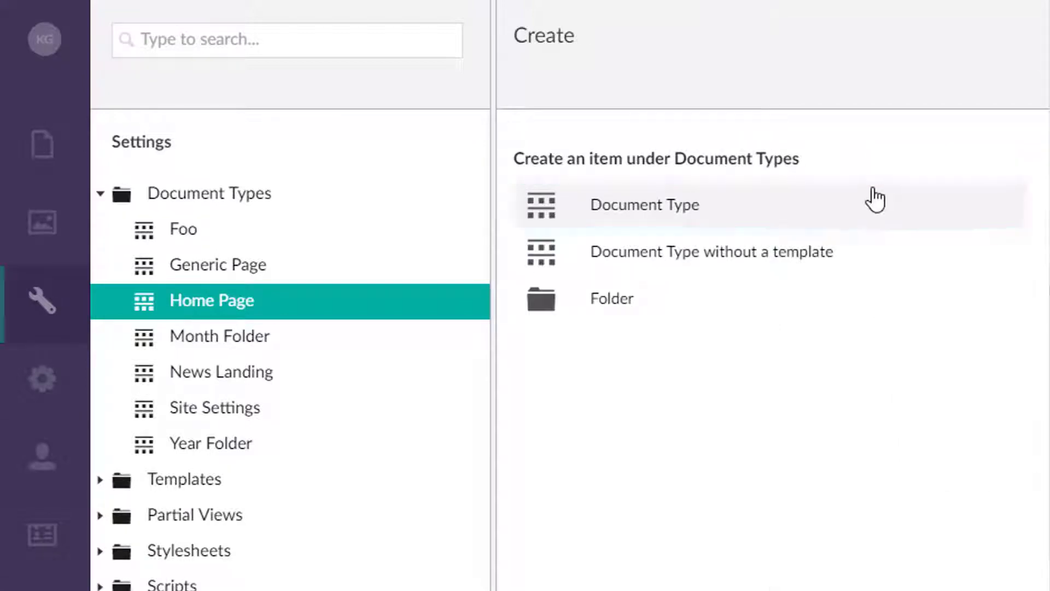
{"action": "left_click", "coordinate": [773, 222]}
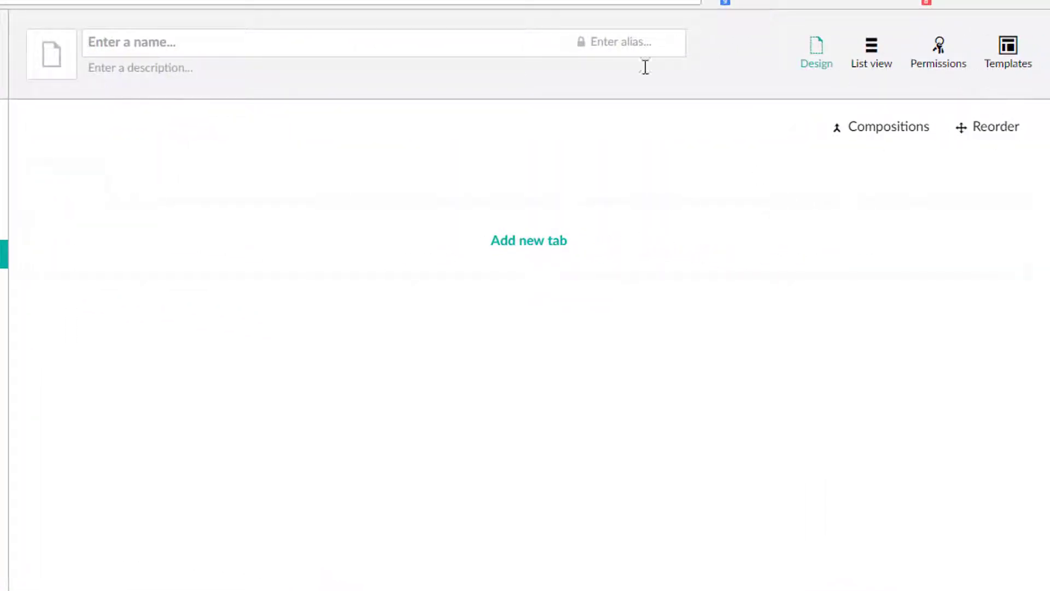
{"action": "left_click", "coordinate": [335, 48]}
{"action": "type", "text": "News Item"}
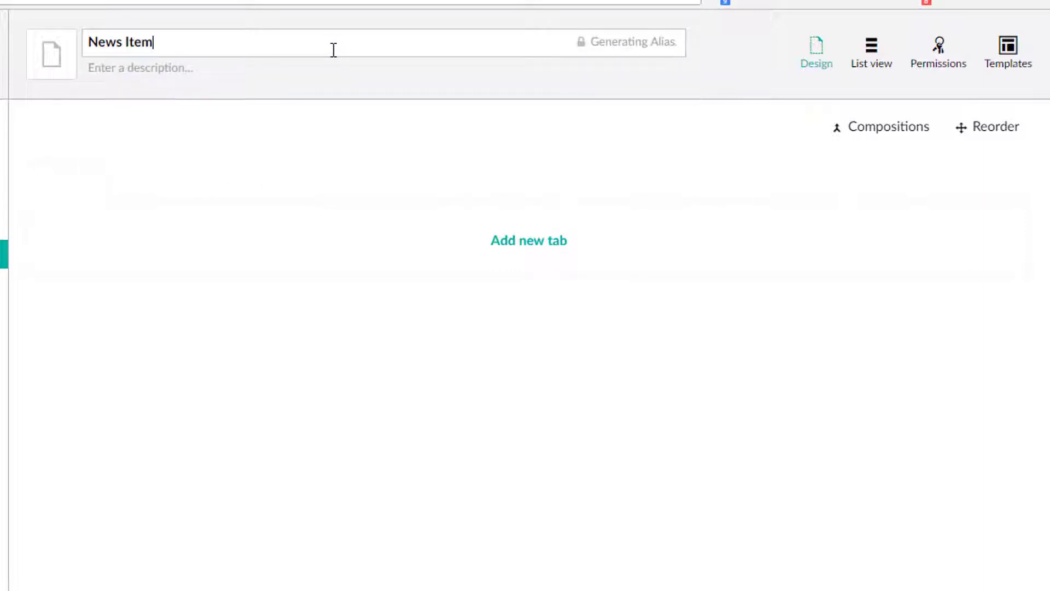
Find the icons matching "news", assign the outlined newspaper icon to the News Item document type and save it
{"action": "left_click", "coordinate": [44, 74]}
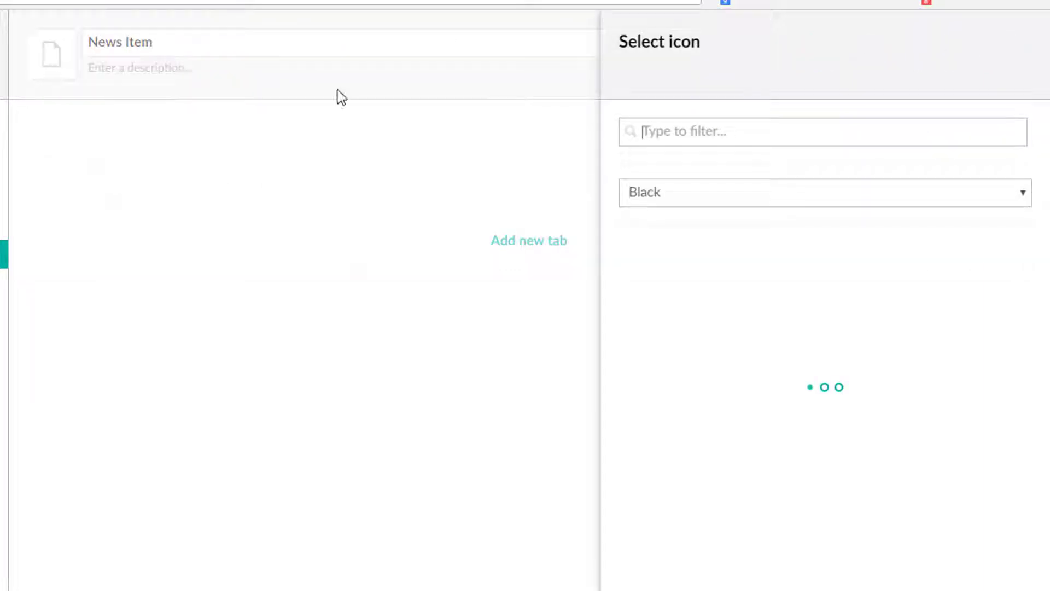
{"action": "type", "text": "news"}
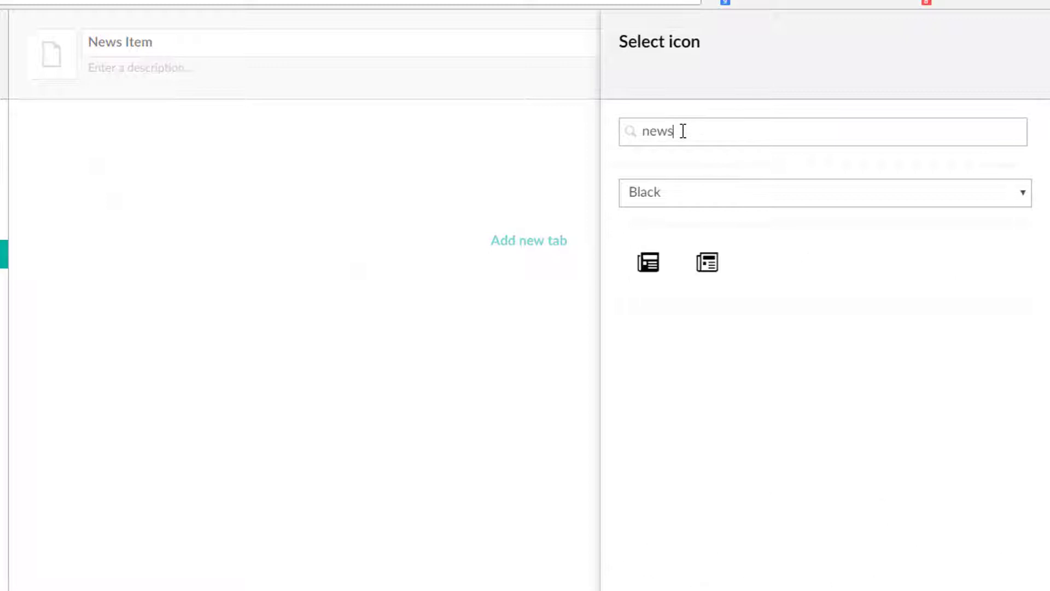
{"action": "left_click", "coordinate": [705, 269]}
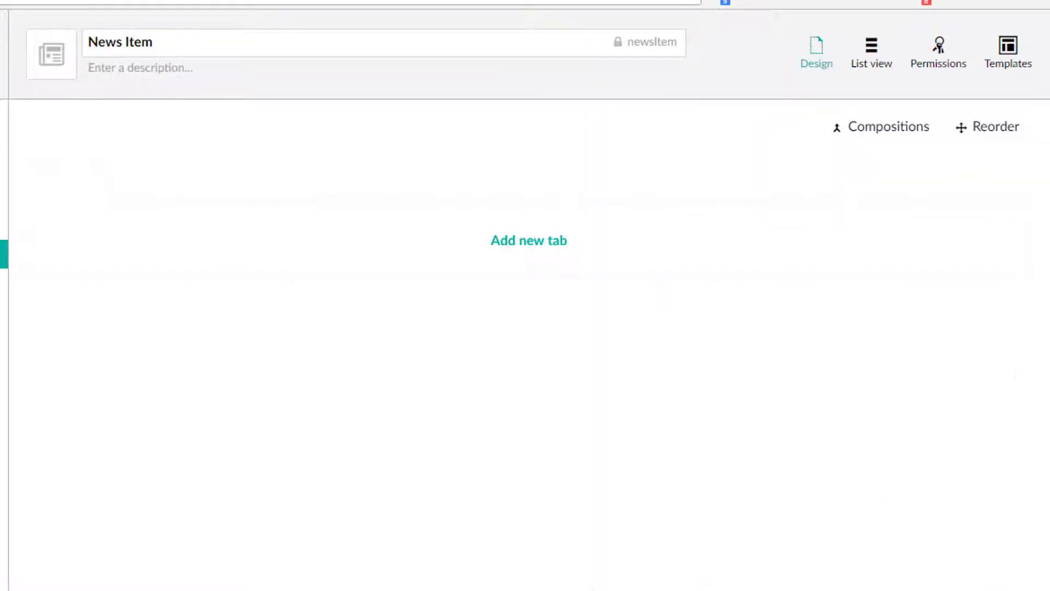
{"action": "left_click", "coordinate": [980, 575]}
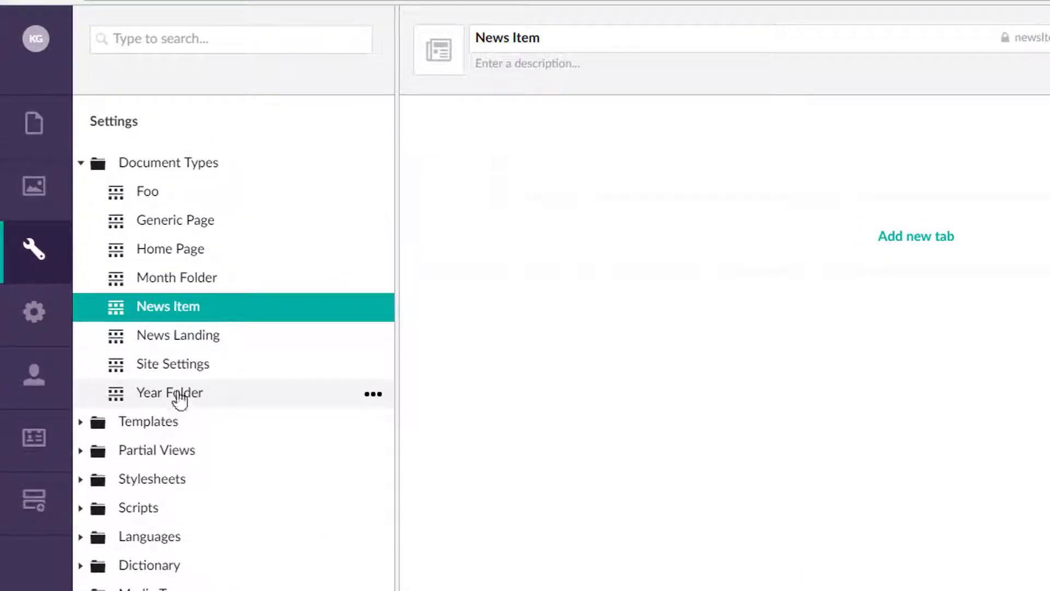
Allow News Item as a child node type of the Month Folder document type and save it
{"action": "left_click", "coordinate": [191, 280]}
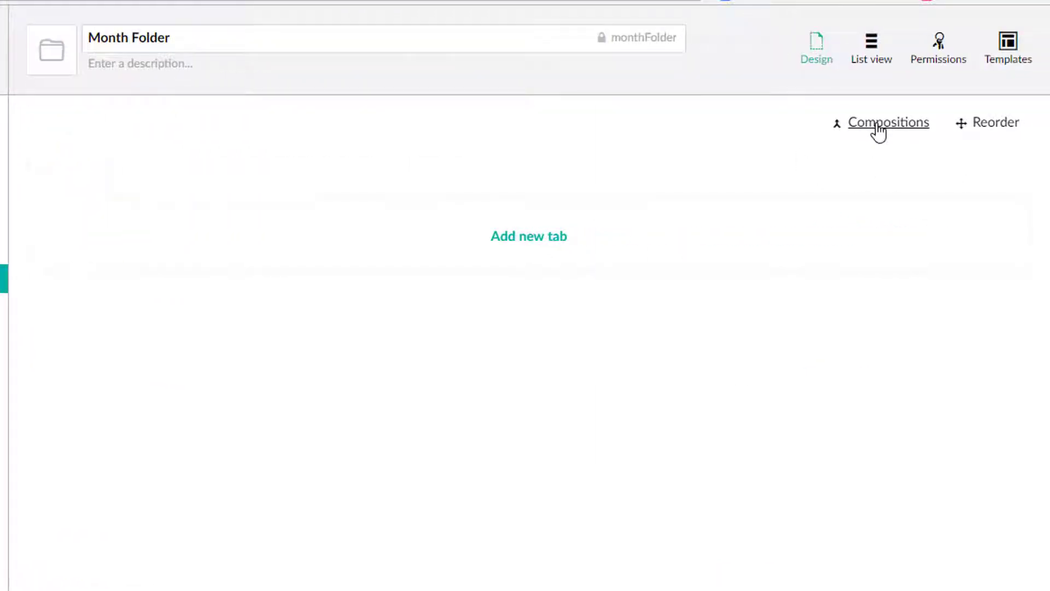
{"action": "left_click", "coordinate": [878, 126]}
{"action": "left_click", "coordinate": [957, 51]}
{"action": "left_click", "coordinate": [666, 279]}
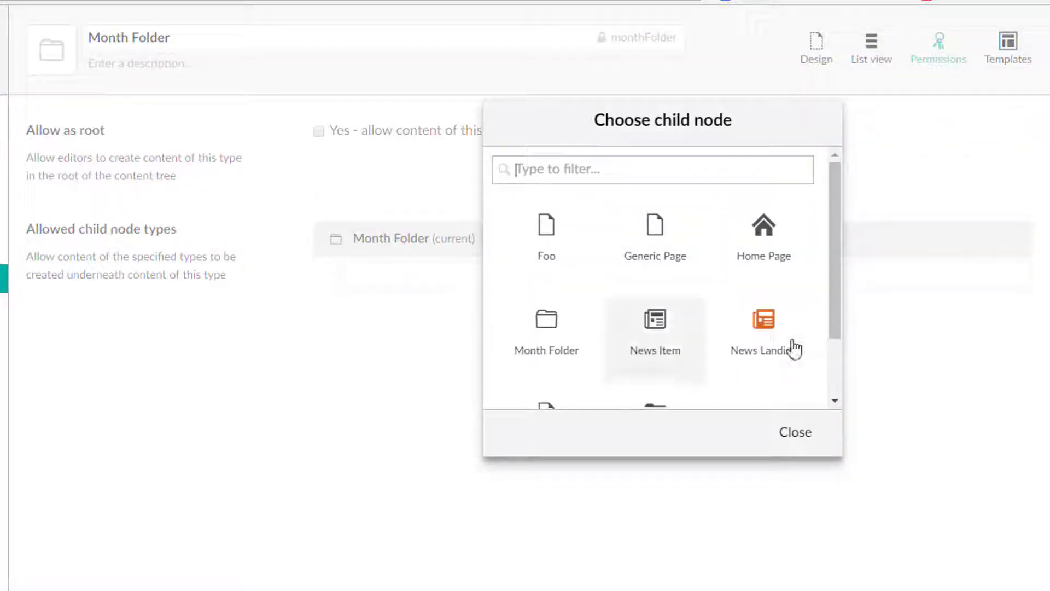
{"action": "left_click", "coordinate": [672, 331]}
{"action": "left_click", "coordinate": [980, 575]}
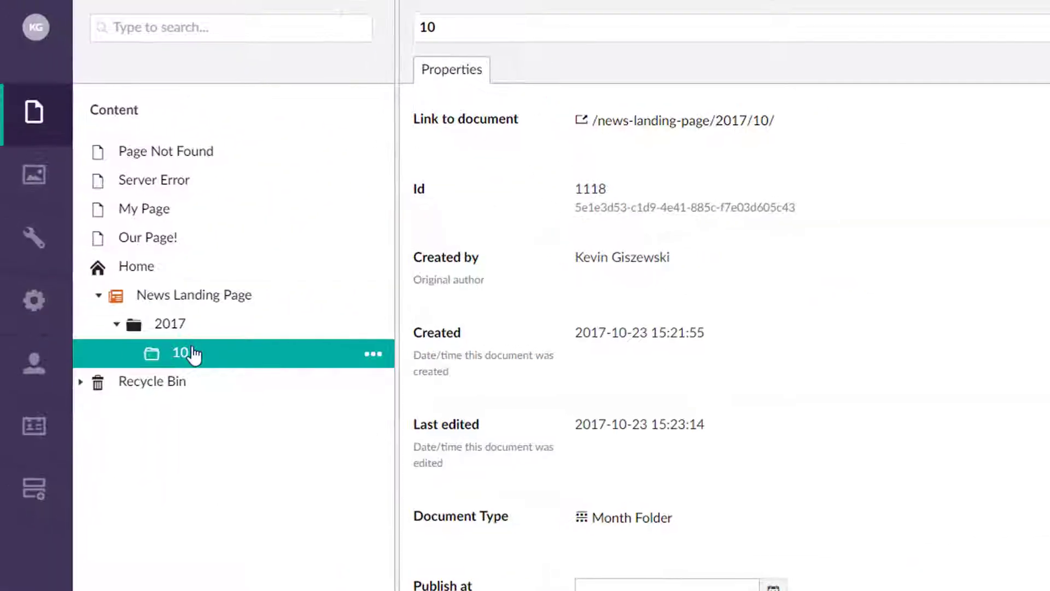
In the Content section, start a new News Item under the 10 folder
{"action": "right_click", "coordinate": [211, 359]}
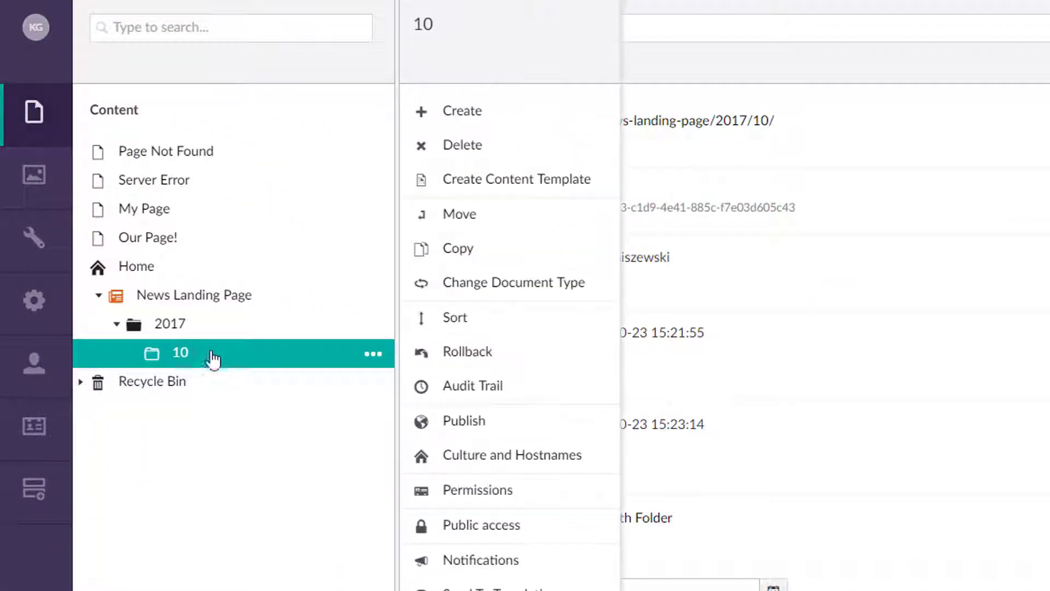
{"action": "left_click", "coordinate": [531, 123]}
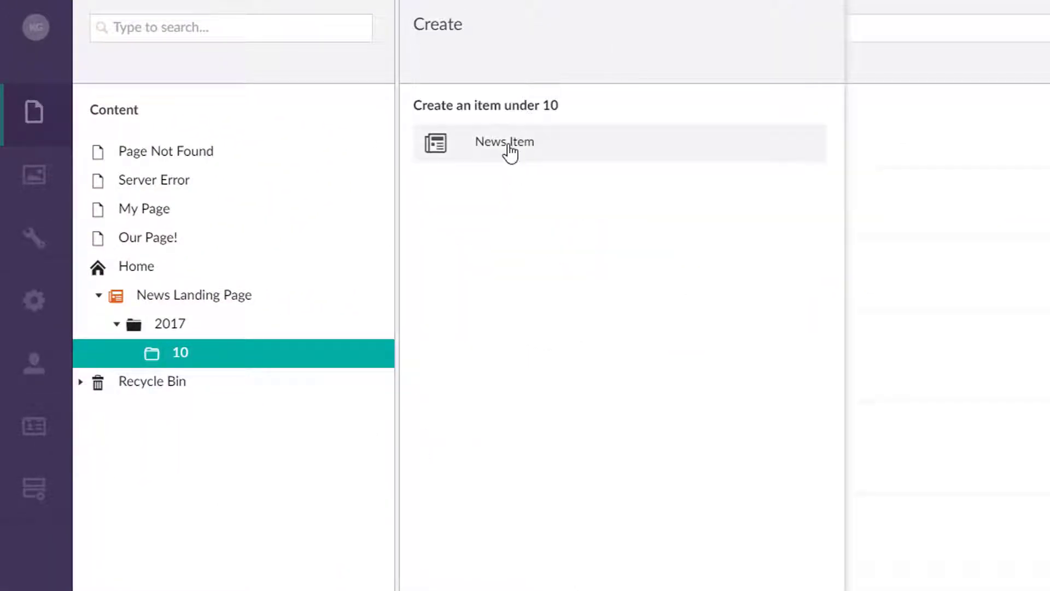
{"action": "left_click", "coordinate": [599, 162]}
{"action": "left_click", "coordinate": [525, 34]}
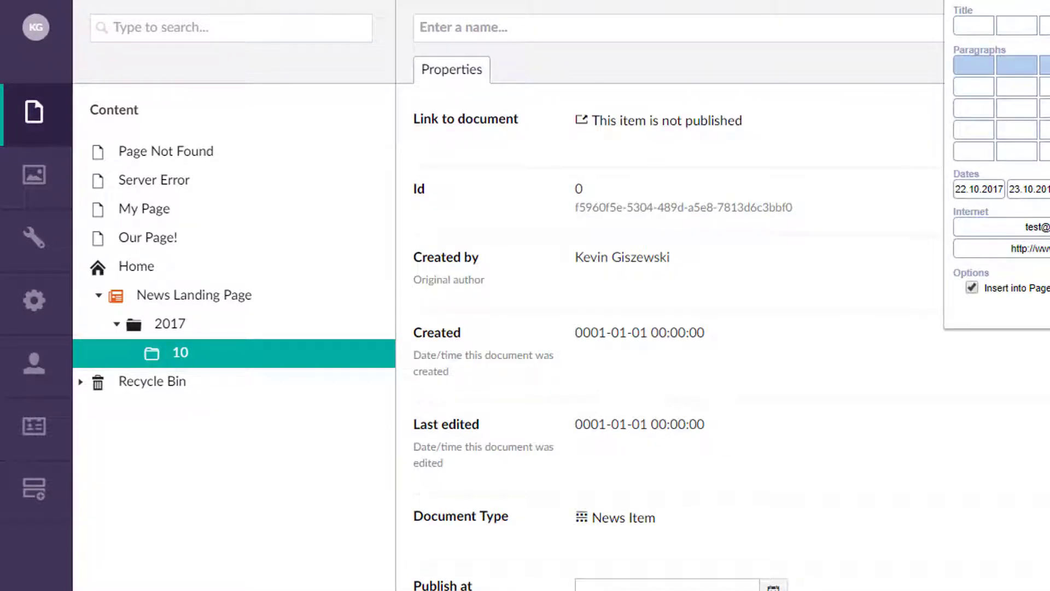
{"action": "left_click", "coordinate": [1045, 65]}
{"action": "key", "text": "ctrl+a"}
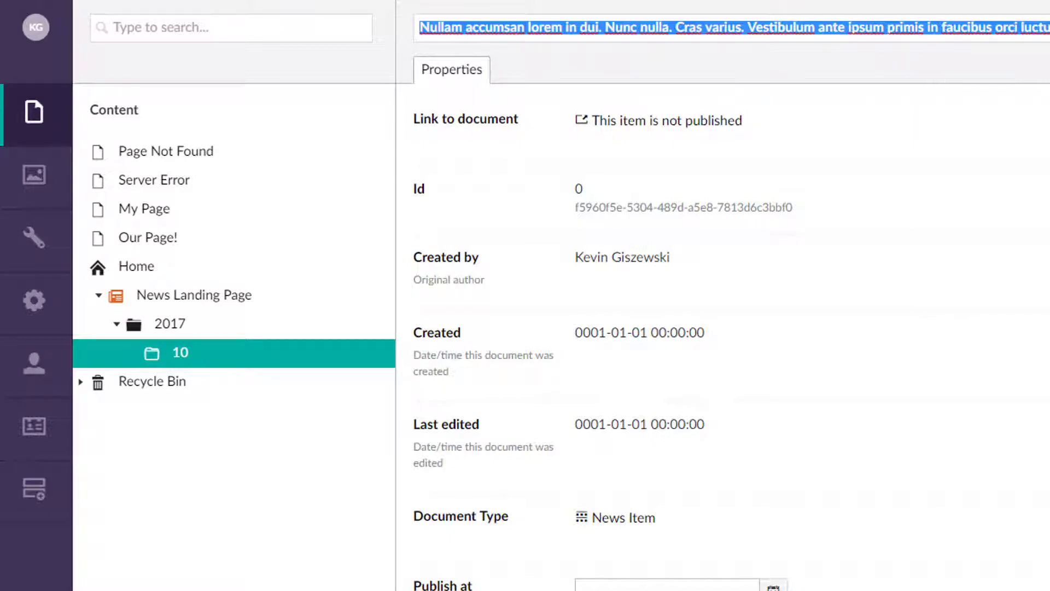
{"action": "key", "text": "BackSpace"}
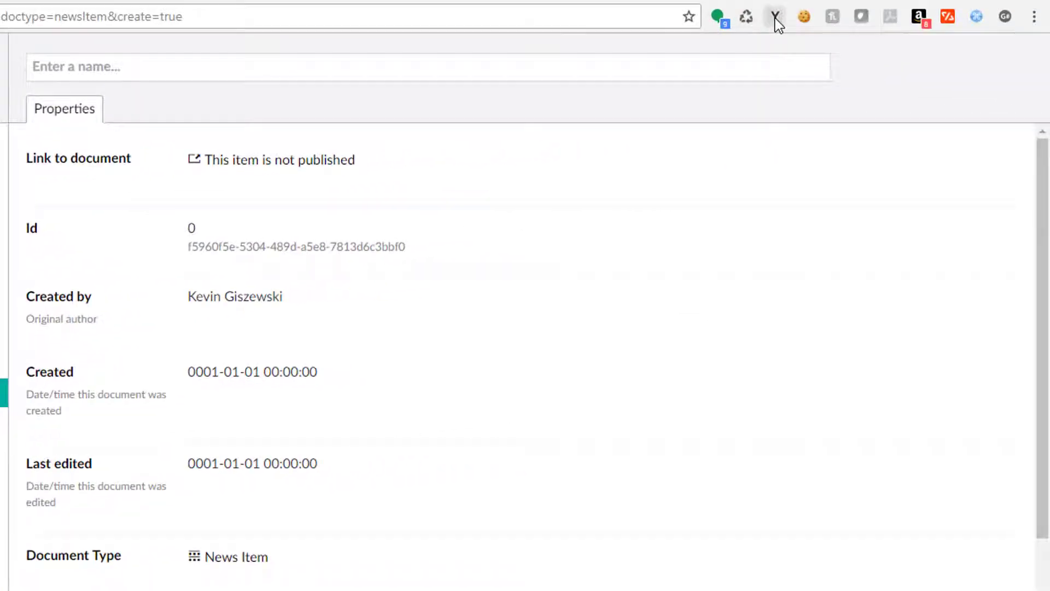
Name the news item with the generated five-word title "Vestibulum ullamcorper mauris at ligula" and publish it
{"action": "left_click", "coordinate": [776, 18]}
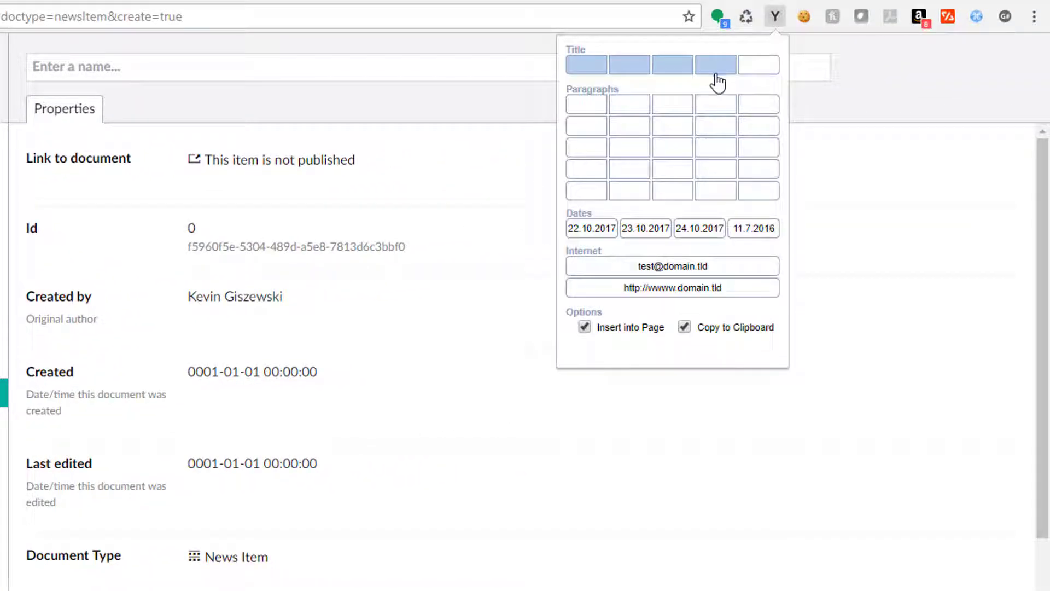
{"action": "left_click", "coordinate": [774, 63]}
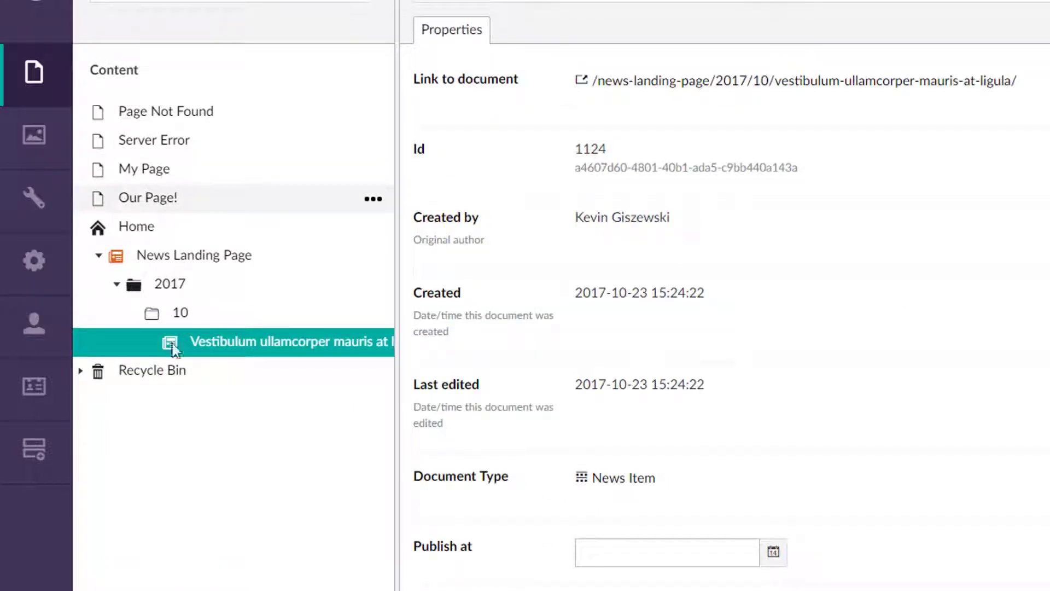
Create a News Item under the 10 folder, name it with the generated title "Etiam ut purus mattis mauris" and publish it
{"action": "right_click", "coordinate": [179, 318]}
{"action": "left_click", "coordinate": [518, 74]}
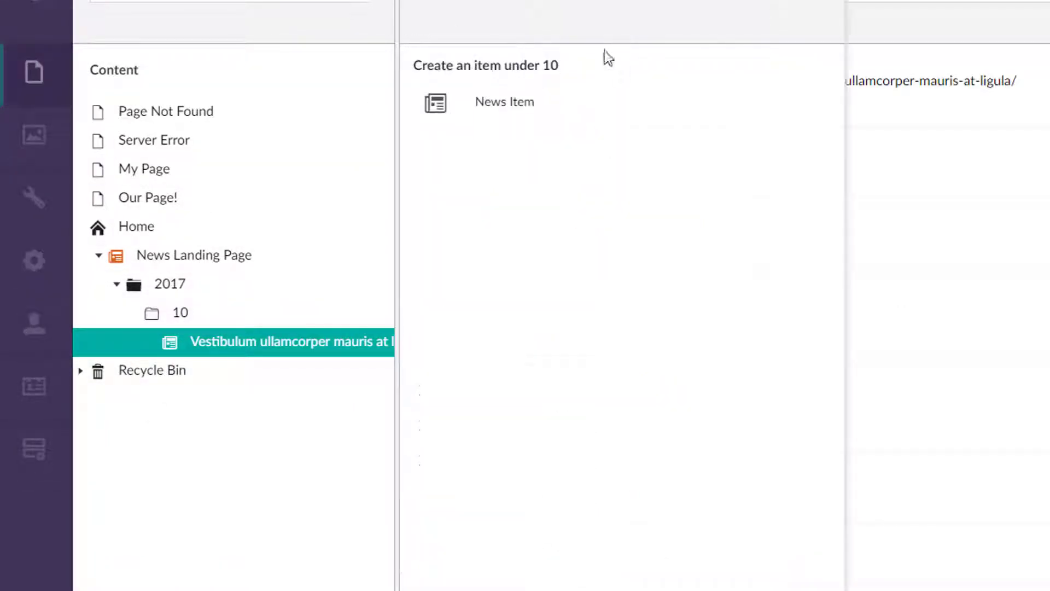
{"action": "left_click", "coordinate": [520, 107]}
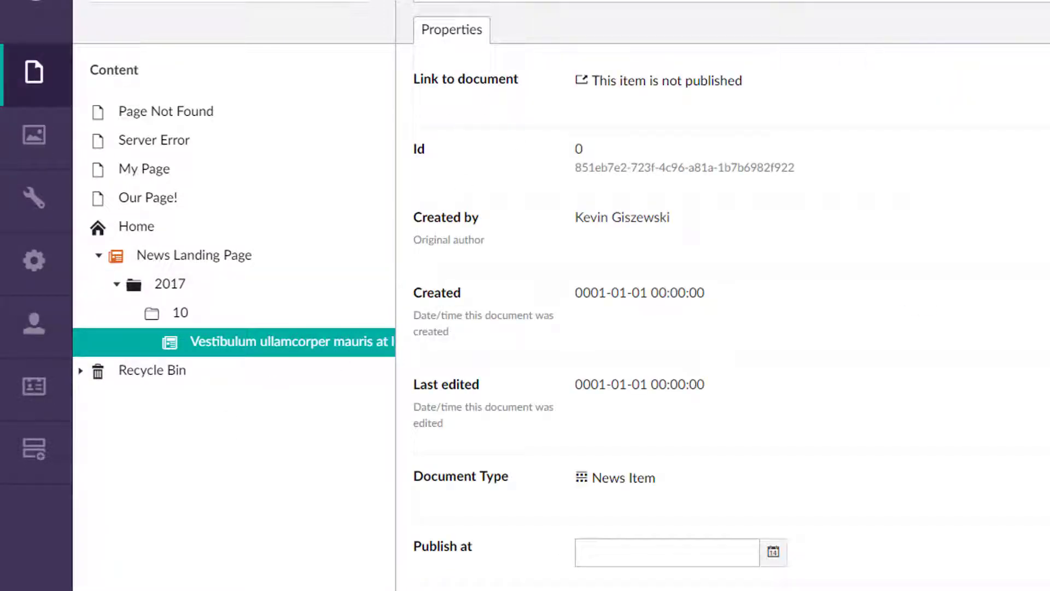
{"action": "left_click", "coordinate": [495, 1]}
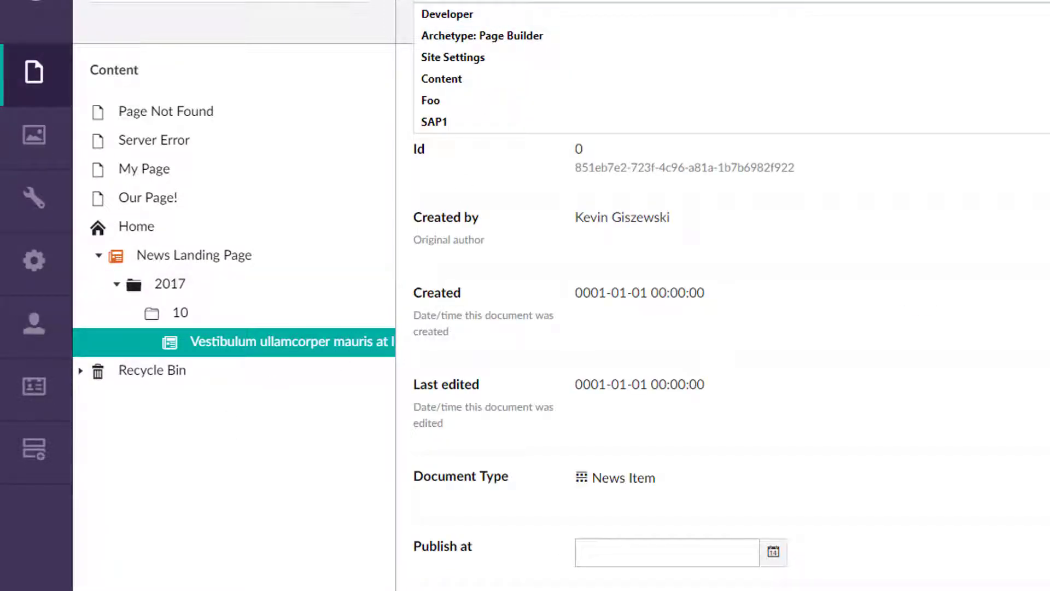
{"action": "left_click", "coordinate": [838, 17]}
{"action": "left_click", "coordinate": [838, 65]}
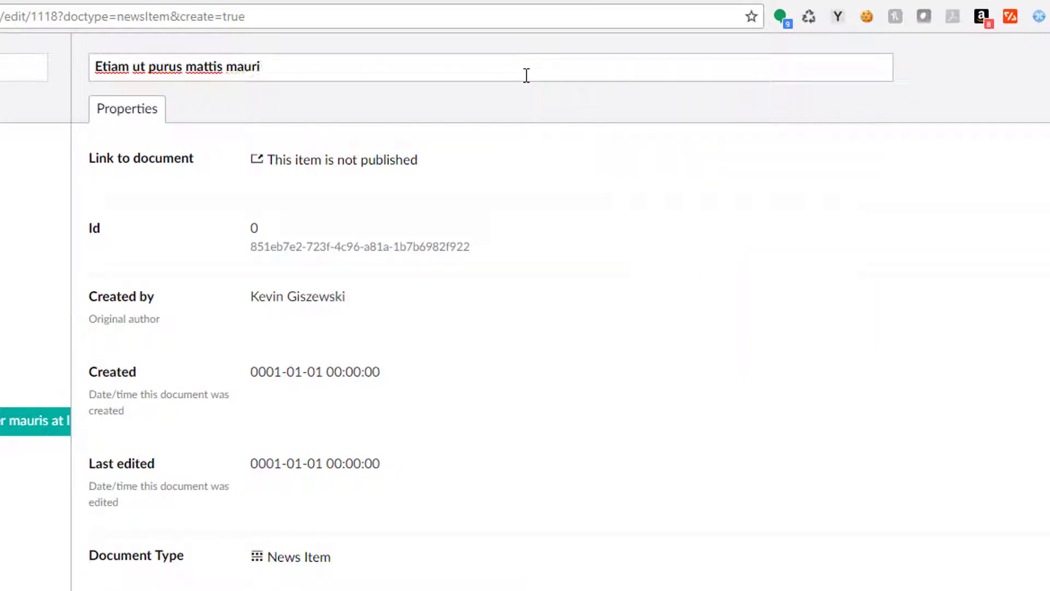
{"action": "left_click", "coordinate": [1040, 582]}
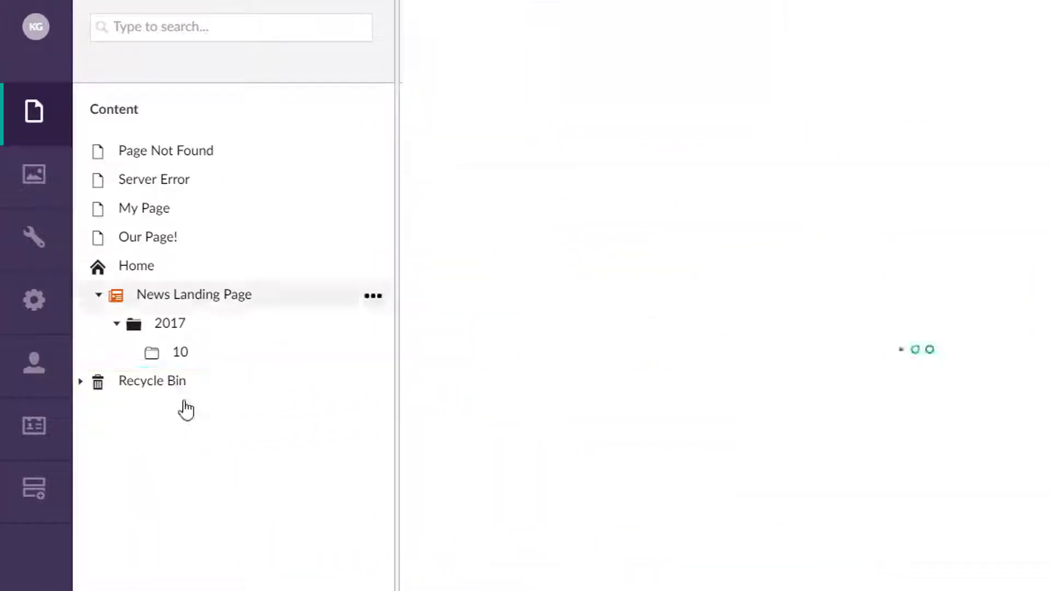
Create a Month Folder named 11 under the 2017 folder and publish it
{"action": "right_click", "coordinate": [167, 331]}
{"action": "left_click", "coordinate": [473, 115]}
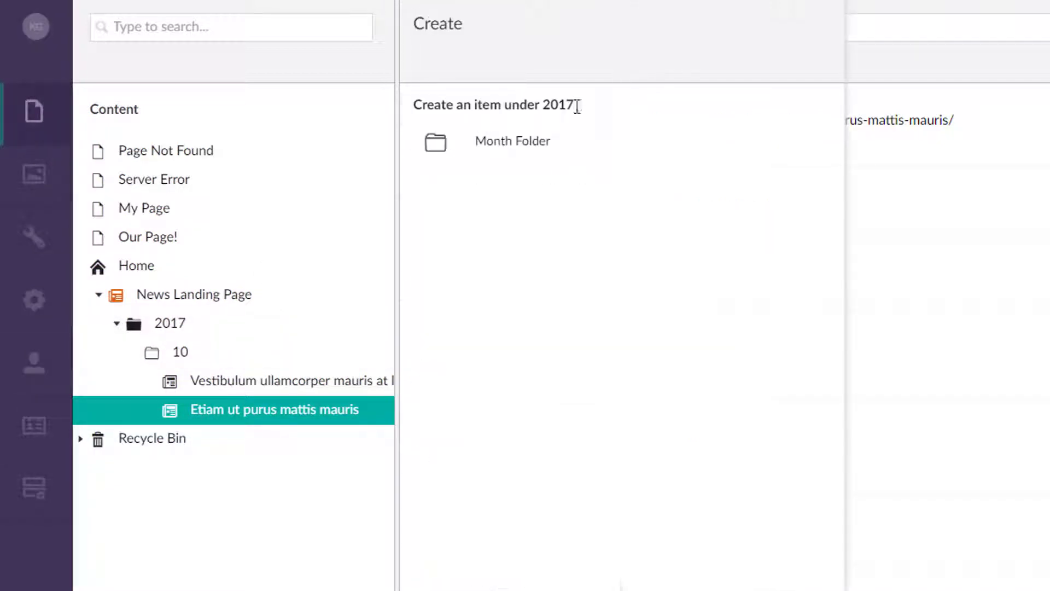
{"action": "left_click", "coordinate": [515, 158]}
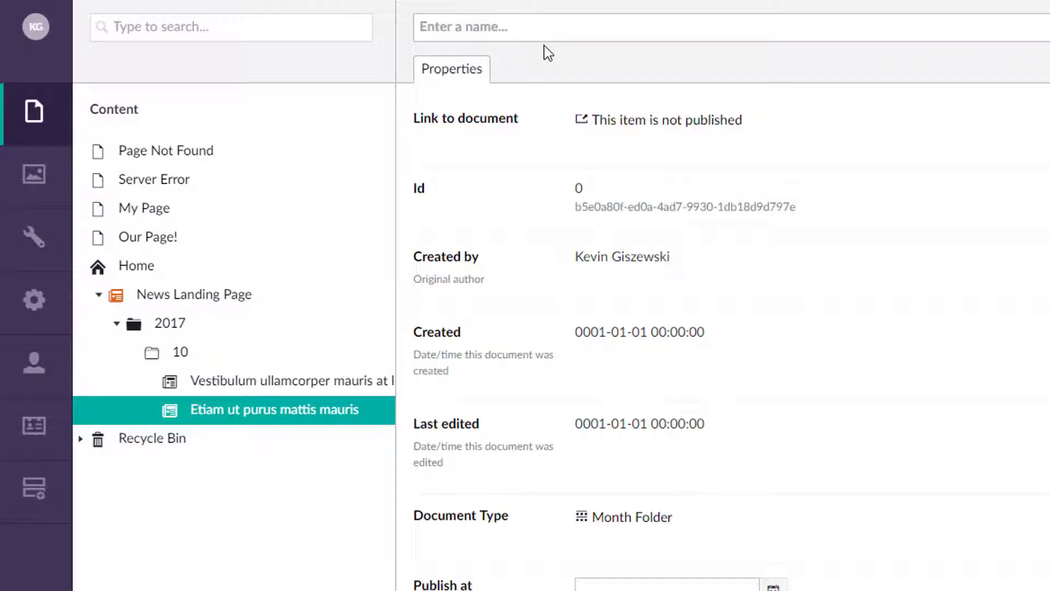
{"action": "type", "text": "11"}
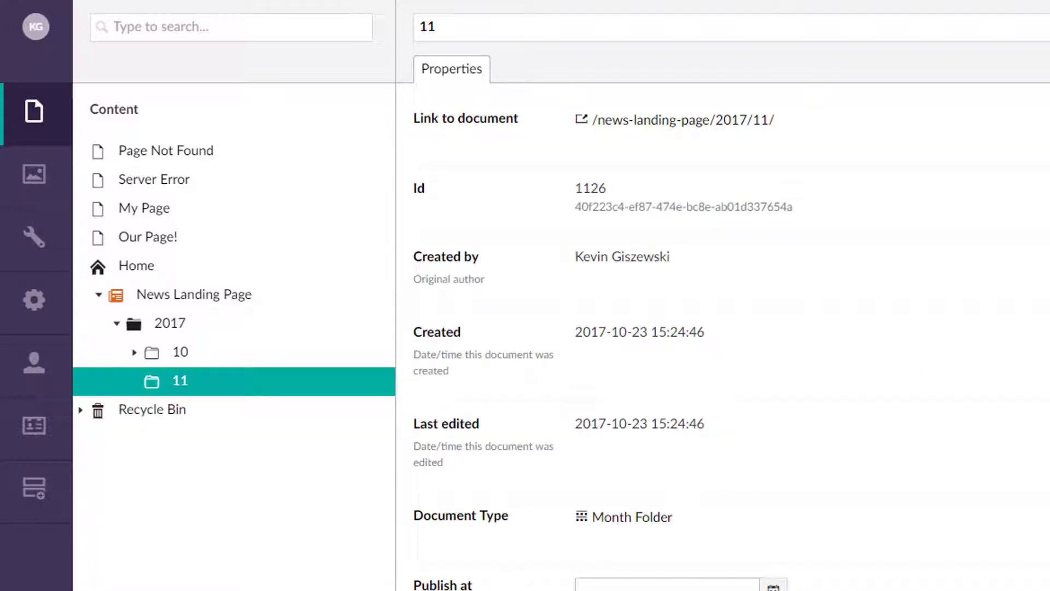
Create a News Item under the 11 folder, name it "Proin sapien ipsum porta" from generated text and publish it
{"action": "right_click", "coordinate": [180, 381]}
{"action": "left_click", "coordinate": [481, 110]}
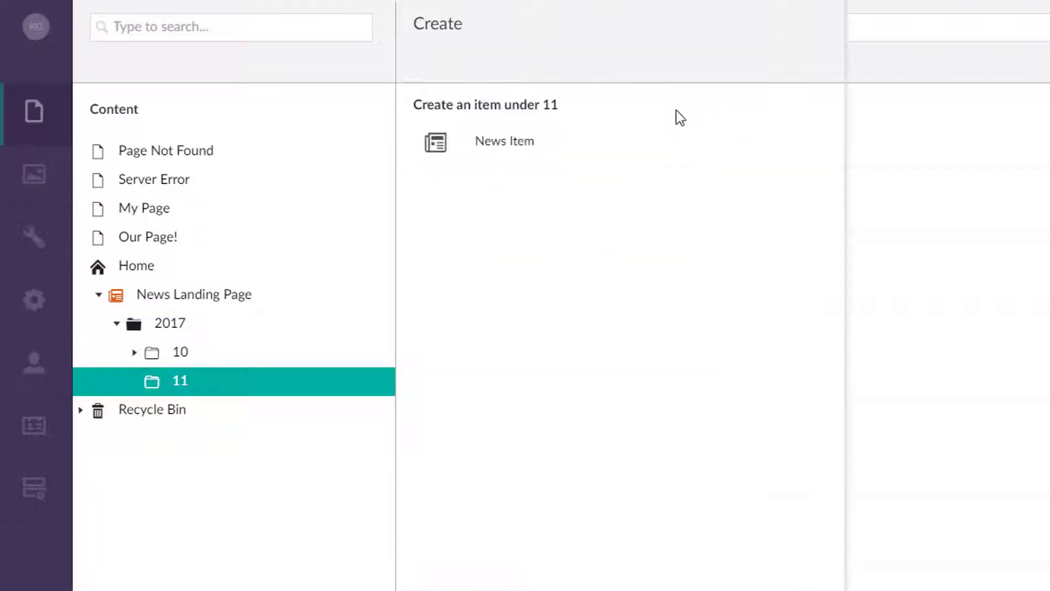
{"action": "left_click", "coordinate": [569, 140]}
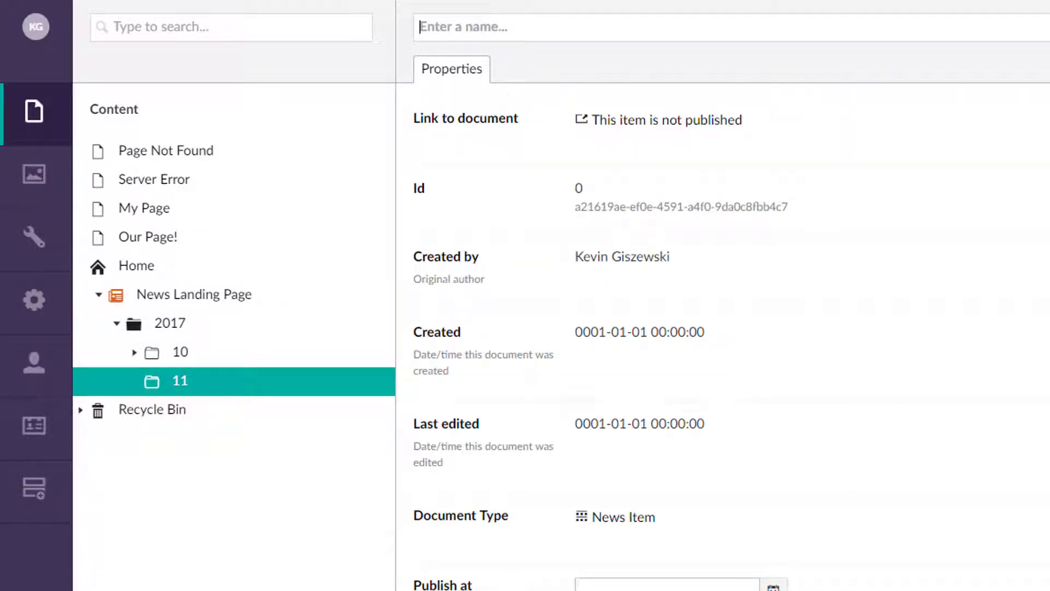
{"action": "left_click", "coordinate": [1049, 1]}
{"action": "left_click", "coordinate": [1045, 24]}
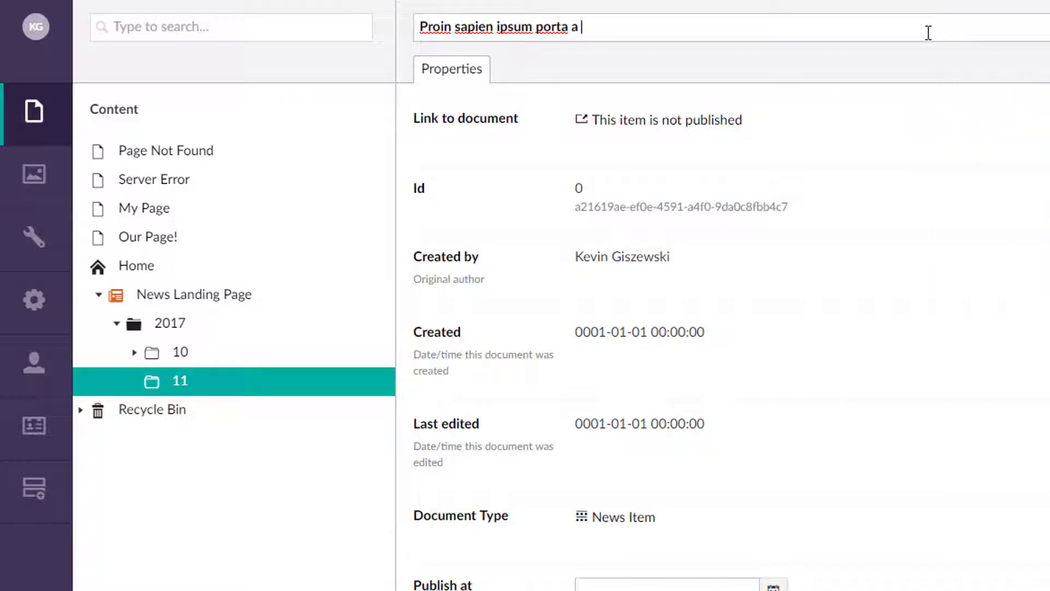
{"action": "key", "text": "BackSpace"}
{"action": "key", "text": "BackSpace"}
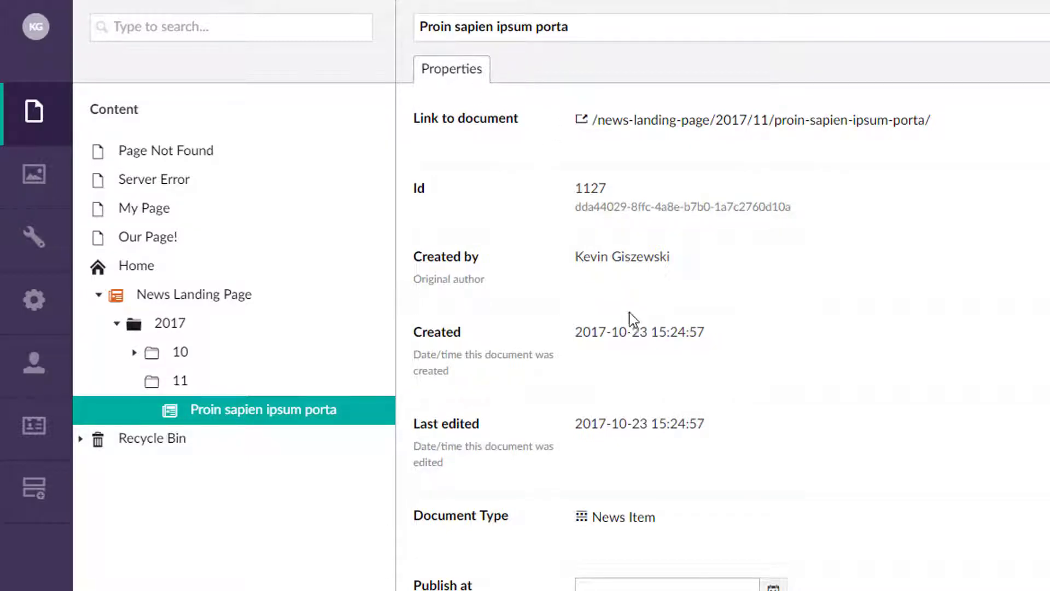
Examine the properties of the new news item and the template choices available for it
{"action": "scroll", "coordinate": [629, 313], "scroll_direction": "down", "scroll_amount": 4}
{"action": "scroll", "coordinate": [504, 162], "scroll_direction": "up", "scroll_amount": 4}
{"action": "scroll", "coordinate": [670, 353], "scroll_direction": "down", "scroll_amount": 4}
{"action": "left_click", "coordinate": [631, 509]}
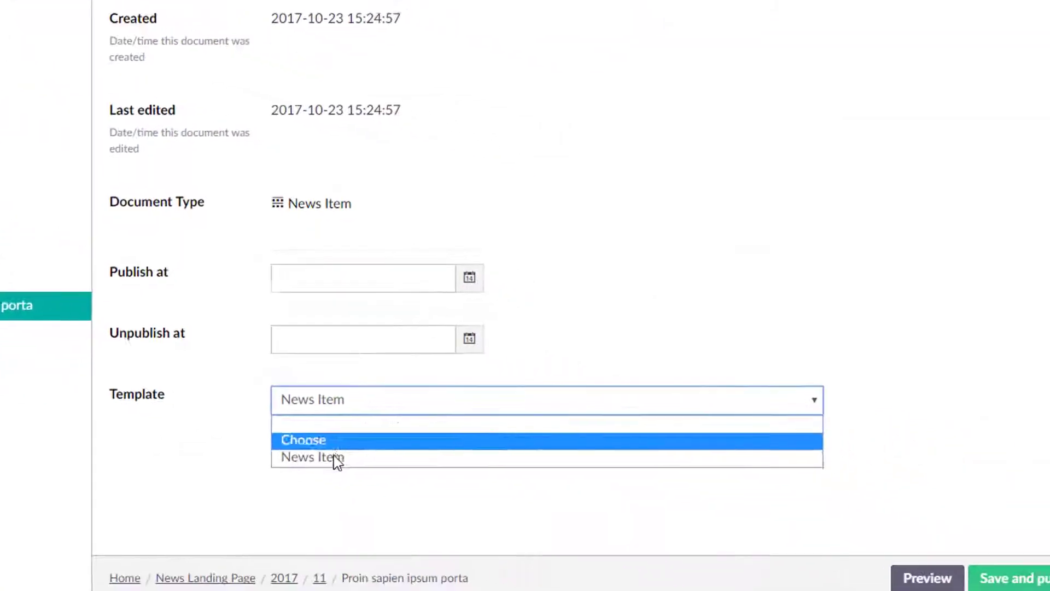
{"action": "left_click", "coordinate": [272, 480]}
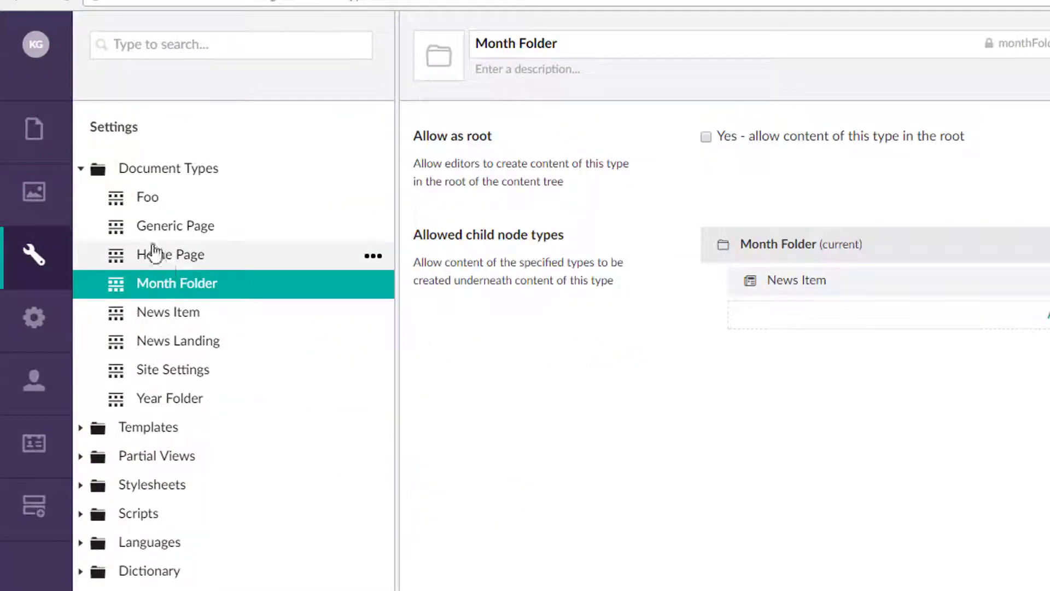
In the Settings section, review the list of templates and the allowed templates of the News Item document type
{"action": "left_click", "coordinate": [81, 427]}
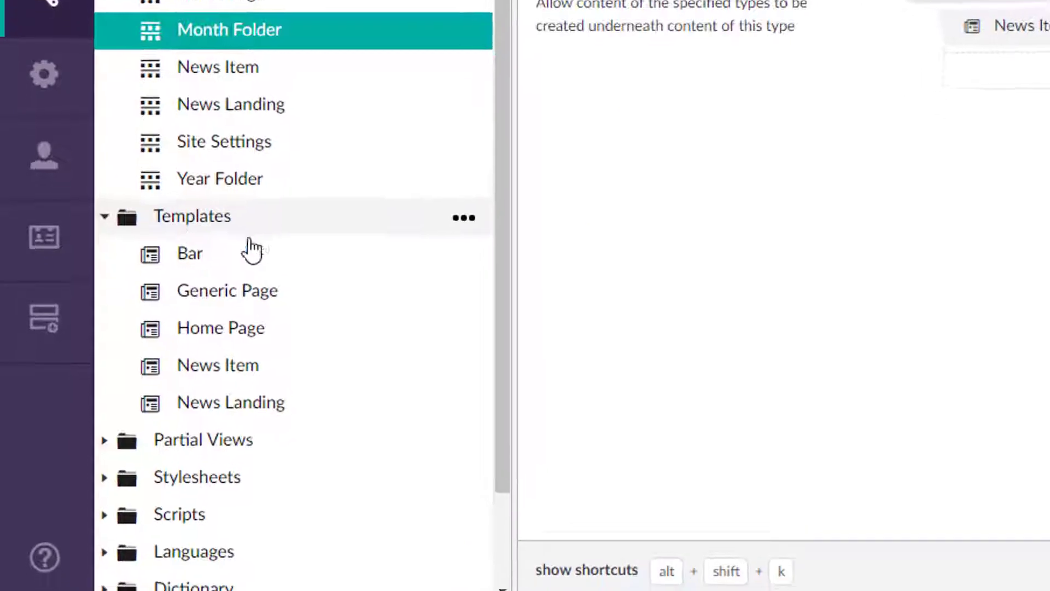
{"action": "scroll", "coordinate": [252, 249], "scroll_direction": "down", "scroll_amount": 1}
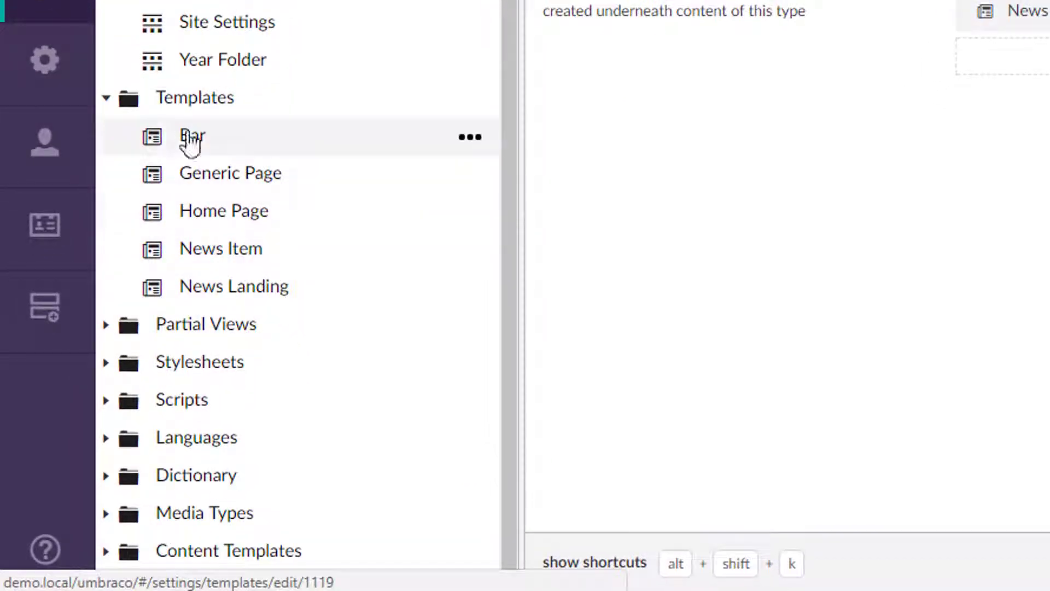
{"action": "scroll", "coordinate": [293, 11], "scroll_direction": "up", "scroll_amount": 2}
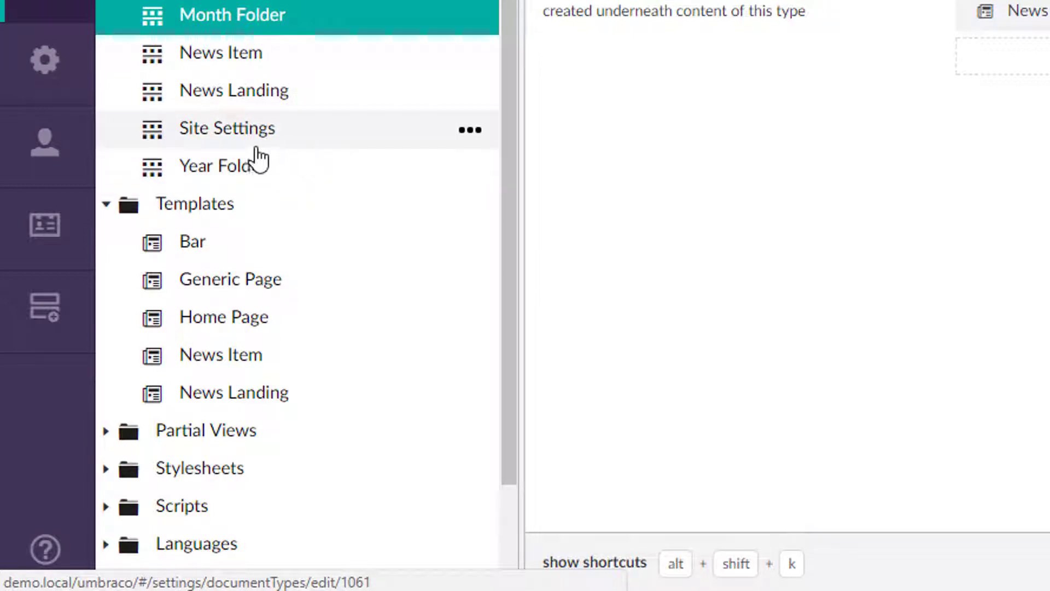
{"action": "left_click", "coordinate": [251, 60]}
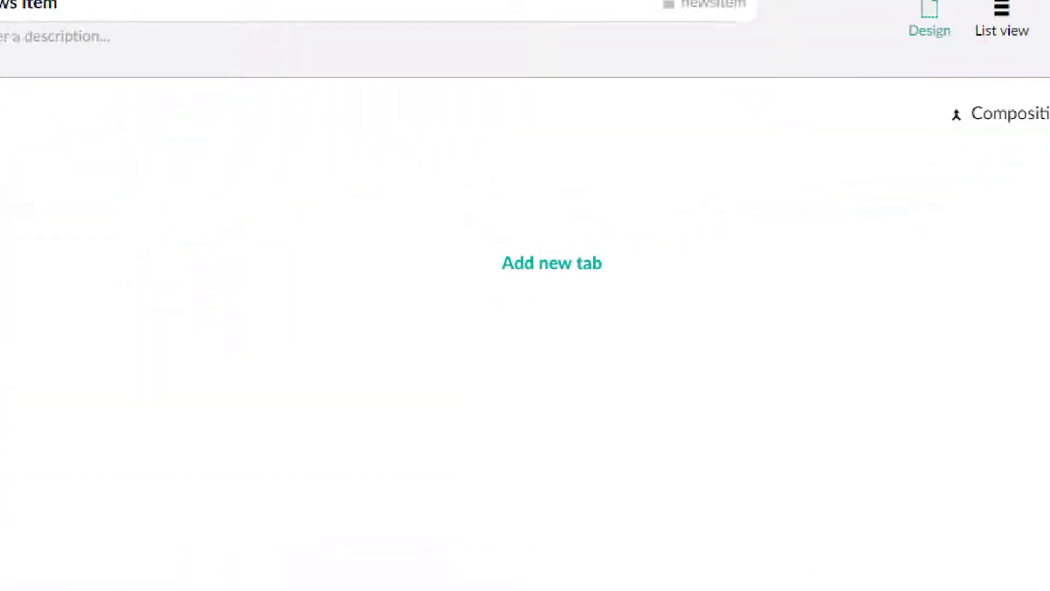
{"action": "left_click", "coordinate": [995, 52]}
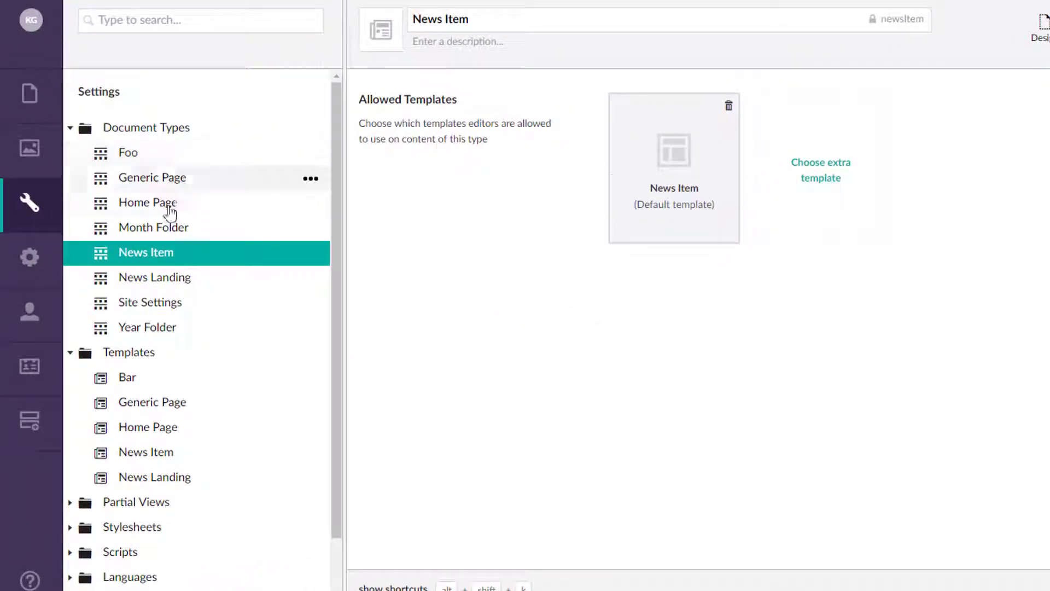
Add a tab named Content to the design of the News Item document type
{"action": "left_click", "coordinate": [1046, 39]}
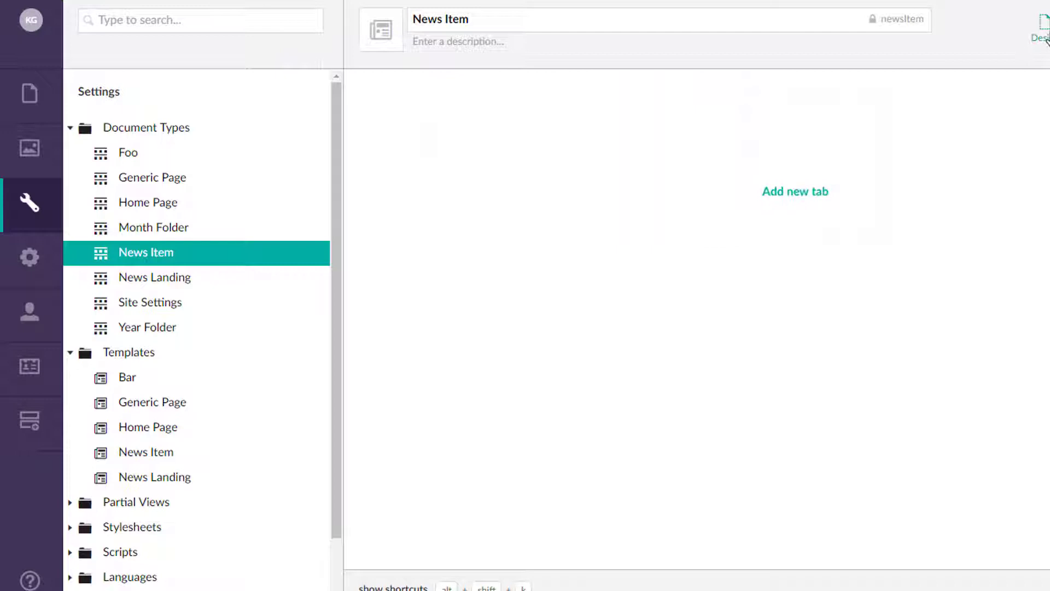
{"action": "left_click", "coordinate": [814, 193]}
{"action": "type", "text": "Content"}
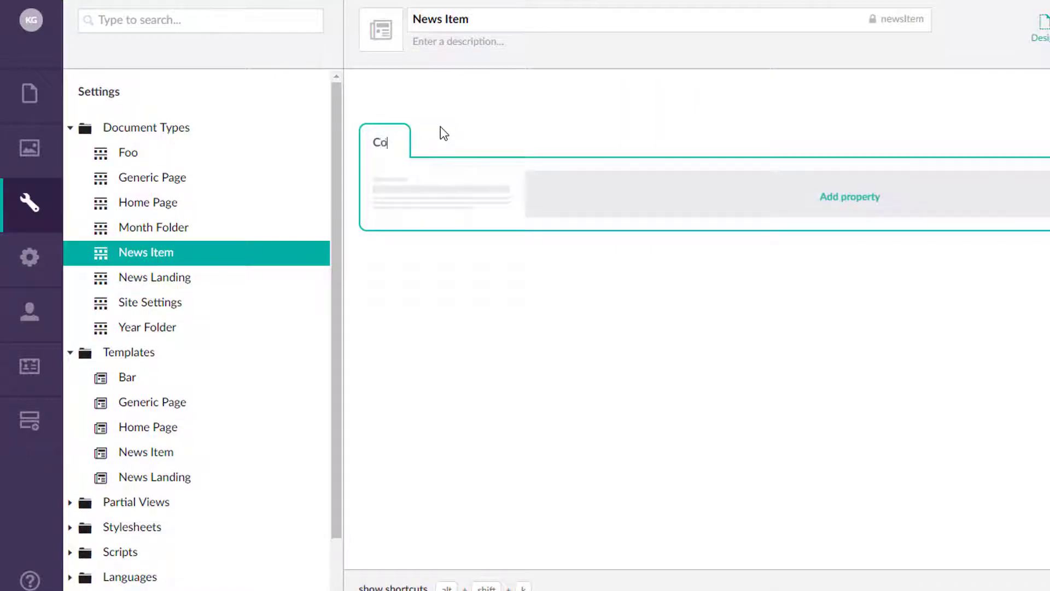
Add a property named Text to the Content tab, reusing the existing Richtext editor, and save the document type
{"action": "left_click", "coordinate": [835, 201]}
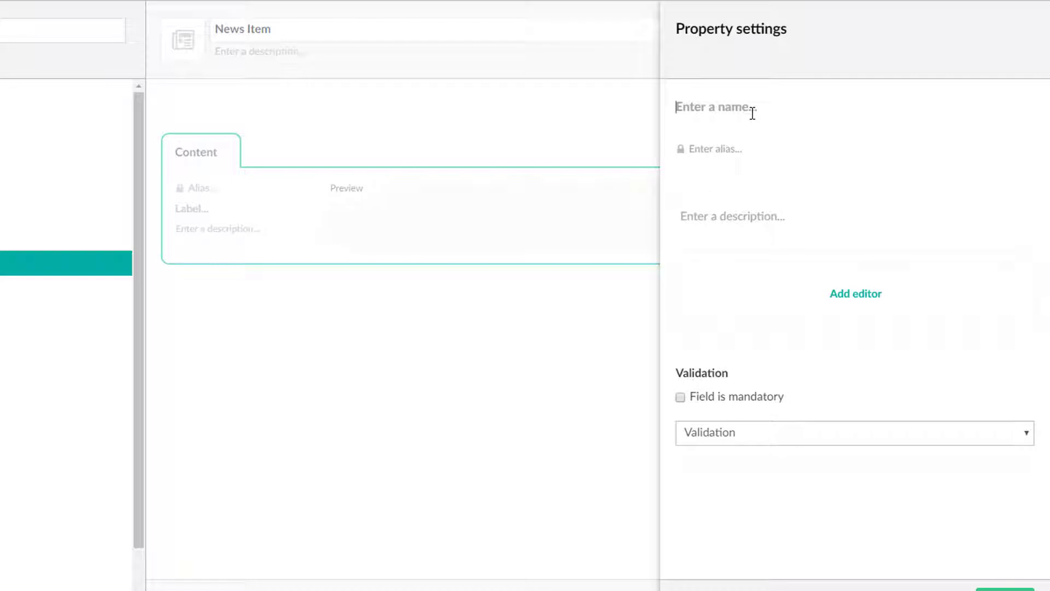
{"action": "type", "text": "Text"}
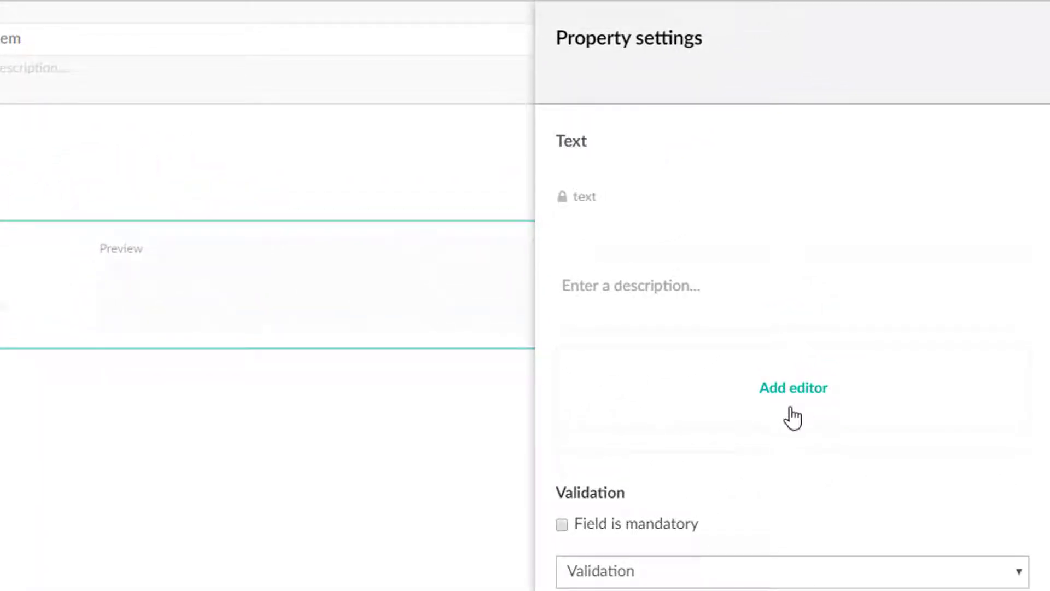
{"action": "left_click", "coordinate": [794, 416]}
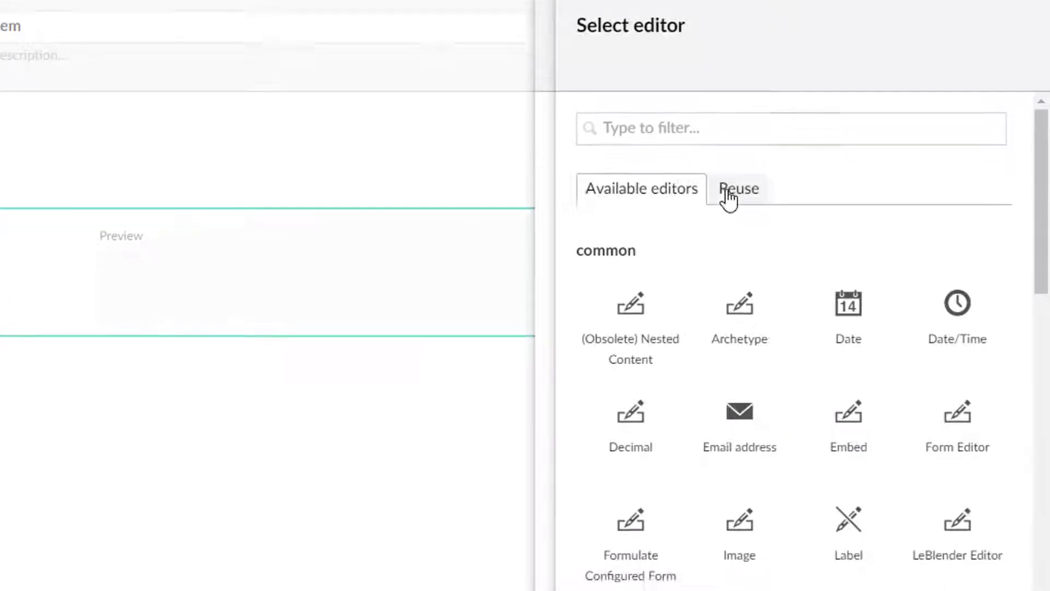
{"action": "left_click", "coordinate": [729, 199]}
{"action": "scroll", "coordinate": [914, 421], "scroll_direction": "down", "scroll_amount": 5}
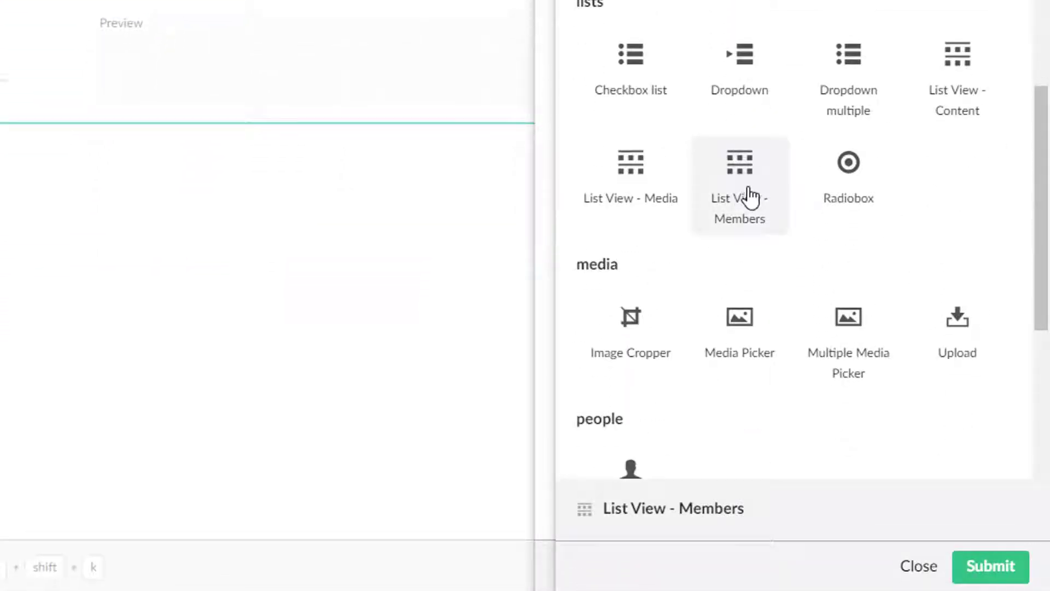
{"action": "scroll", "coordinate": [954, 317], "scroll_direction": "down", "scroll_amount": 8}
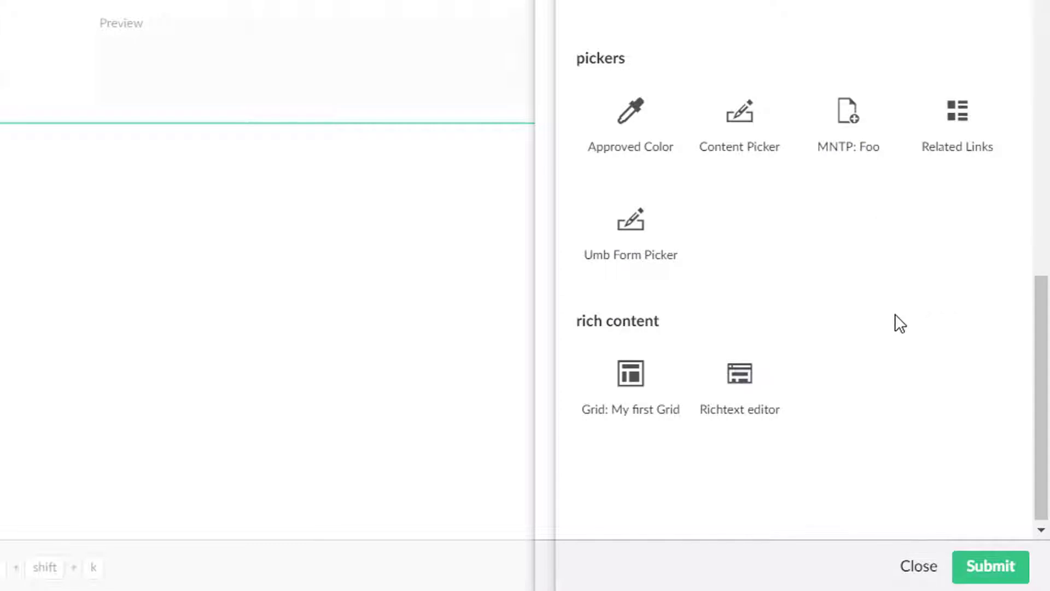
{"action": "left_click", "coordinate": [731, 373]}
{"action": "left_click", "coordinate": [978, 571]}
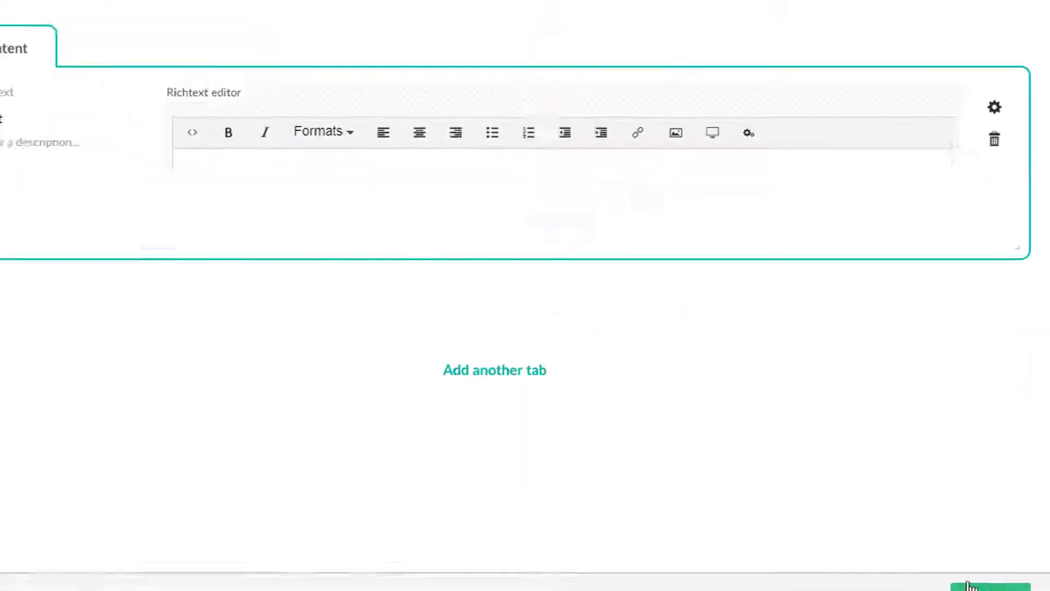
{"action": "left_click", "coordinate": [968, 585]}
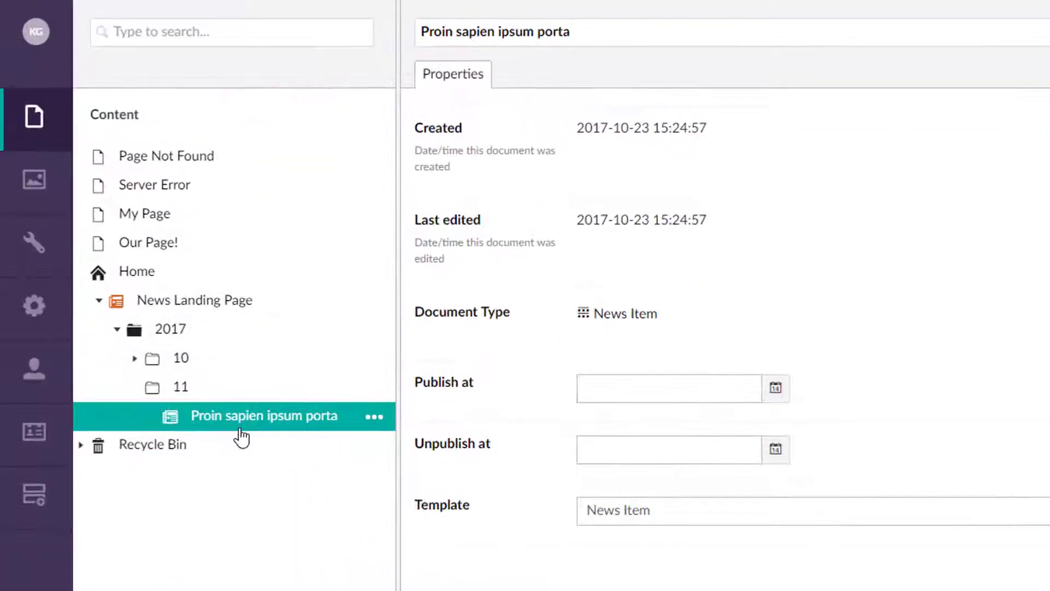
In the Content section, fill the Text of "Vestibulum ullamcorper mauris at ligula" under 10 with five generated placeholder paragraphs
{"action": "left_click", "coordinate": [136, 359]}
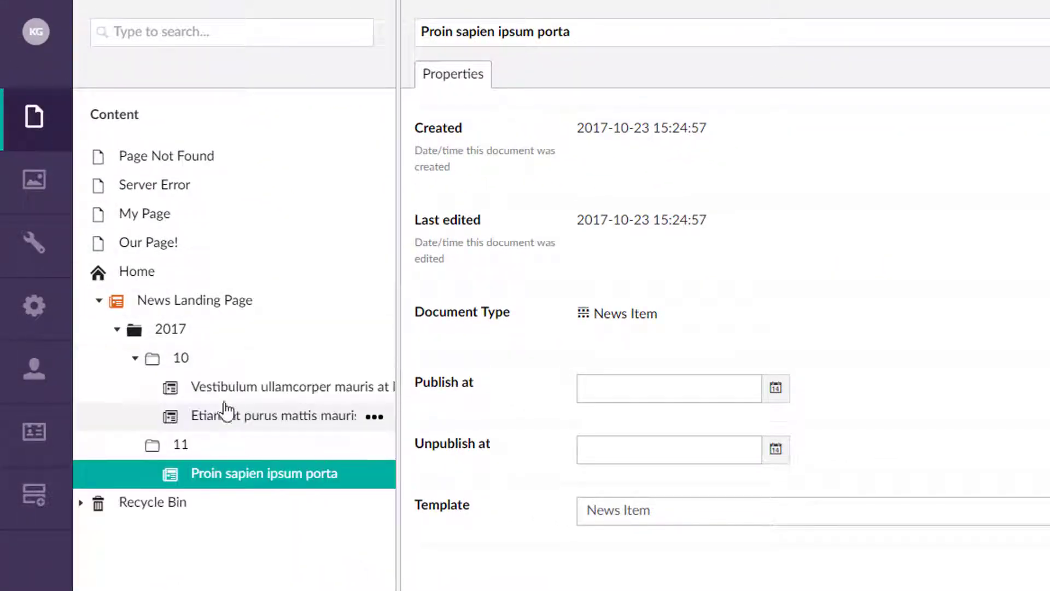
{"action": "left_click", "coordinate": [262, 393]}
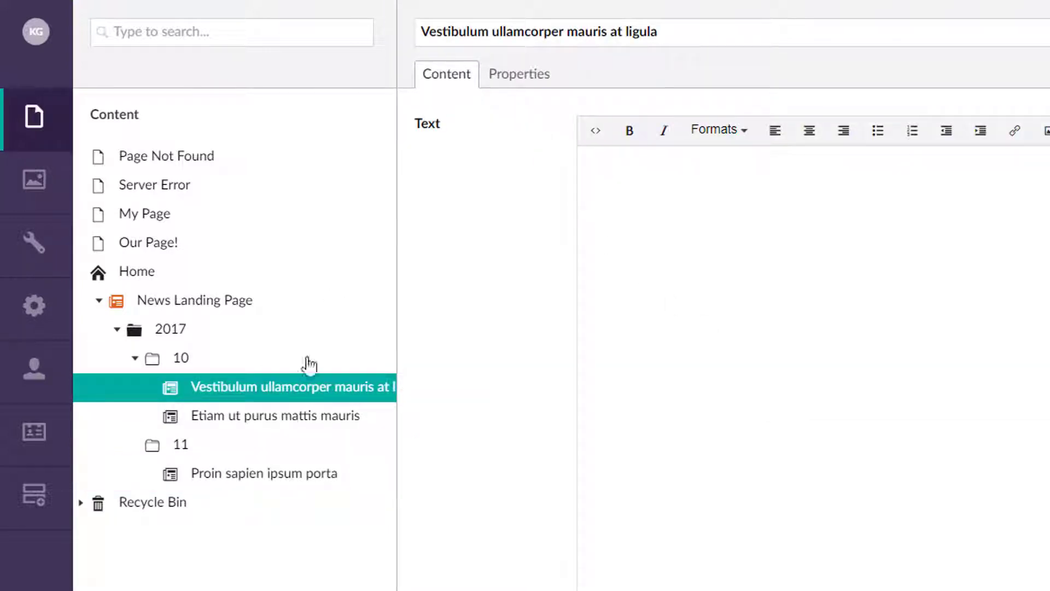
{"action": "left_click", "coordinate": [1043, 259]}
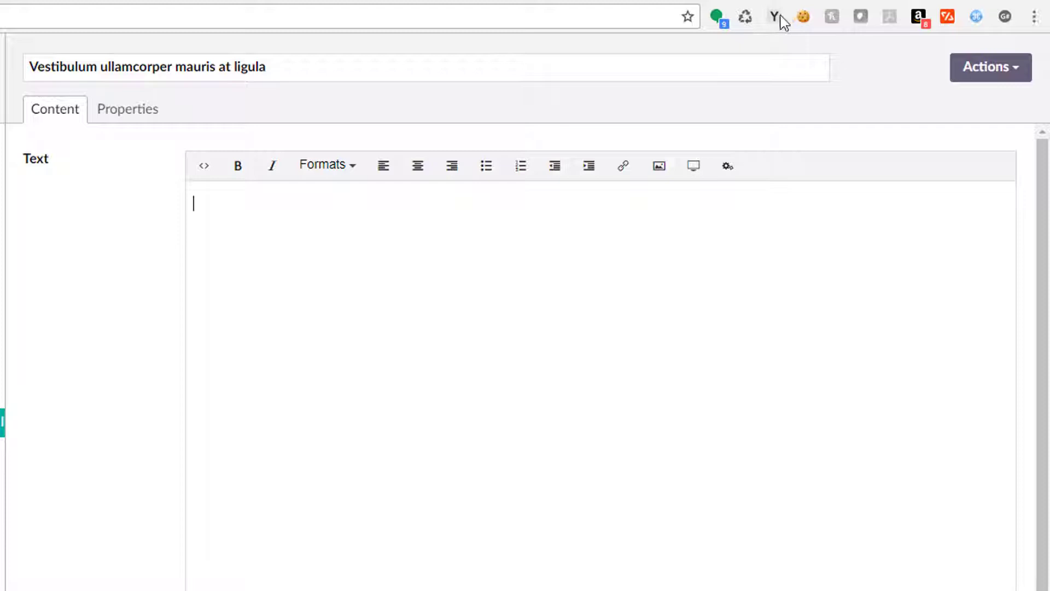
{"action": "left_click", "coordinate": [774, 16]}
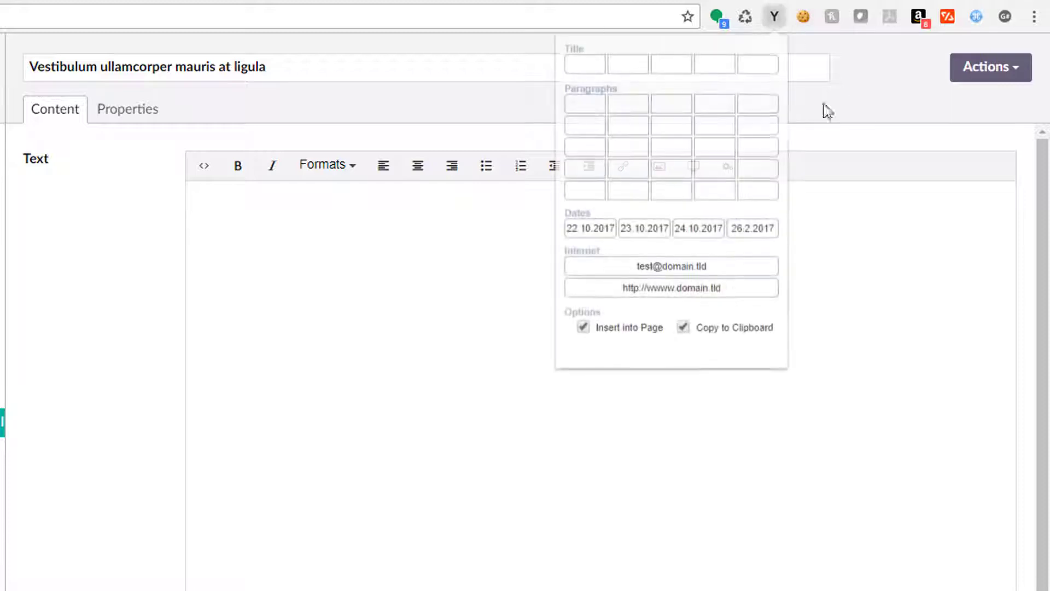
{"action": "left_click", "coordinate": [762, 202]}
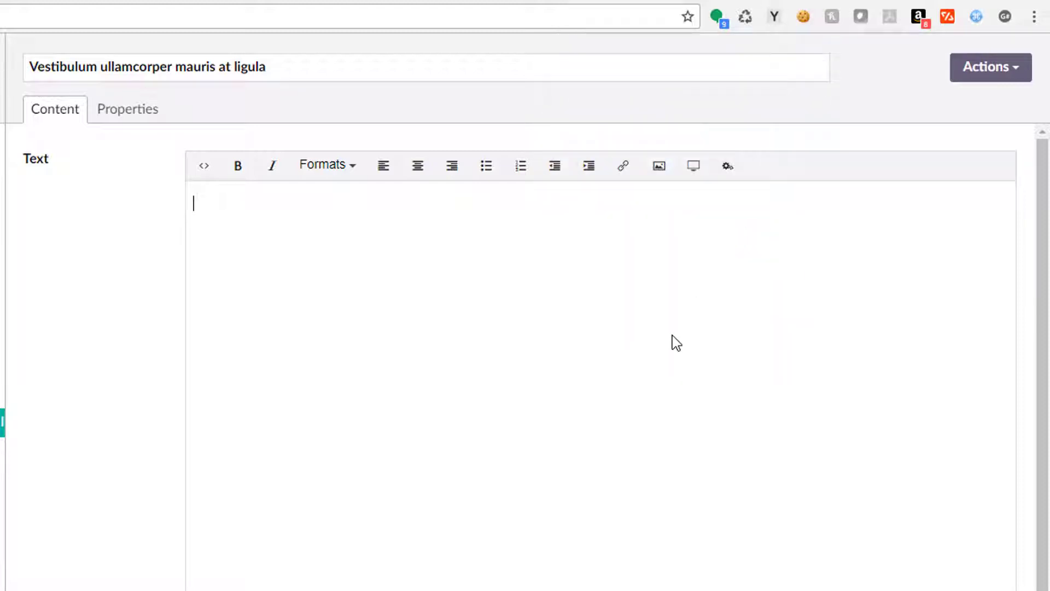
{"action": "type", "text": "Donec sodales sagittis magna. Praesent congue erat at massa. Phasellus ullamcorper ipsum rutrum nunc. Ut tincidunt tincidunt erat. Etiam imperdiet imperdiet orci. Nunc nec neque. Integer tincidunt. Nam quam nunc, blandit vel, luctus pulvinar, hendrerit id, lorem. Cras non dolor. Integer tincidunt. Donec sodales sagittis magna. Mauris turpis nunc, blandit et, volutpat molestie, porta ut, ligula. Duis vel nibh at velit scelerisque suscipit. Donec mollis hendrerit risus. Vivamus quis mi. Aenean viverra rhoncus pede. Pellentesque egestas, neque sit amet convallis pulvinar, justo nulla eleifend augue, ac auctor orci leo non est. Aliquam eu nunc. Curabitur blandit mollis lacus. Pellentesque commodo eros a enim. Praesent egestas tristique nibh. Donec pede justo, fringilla vel, aliquet nec, vulputate eget, arcu. Phasellus nec sem in justo pellentesque facilisis. Sed magna purus, fermentum eu, tincidunt eu, varius ut, felis. Donec sodales sagittis magna."}
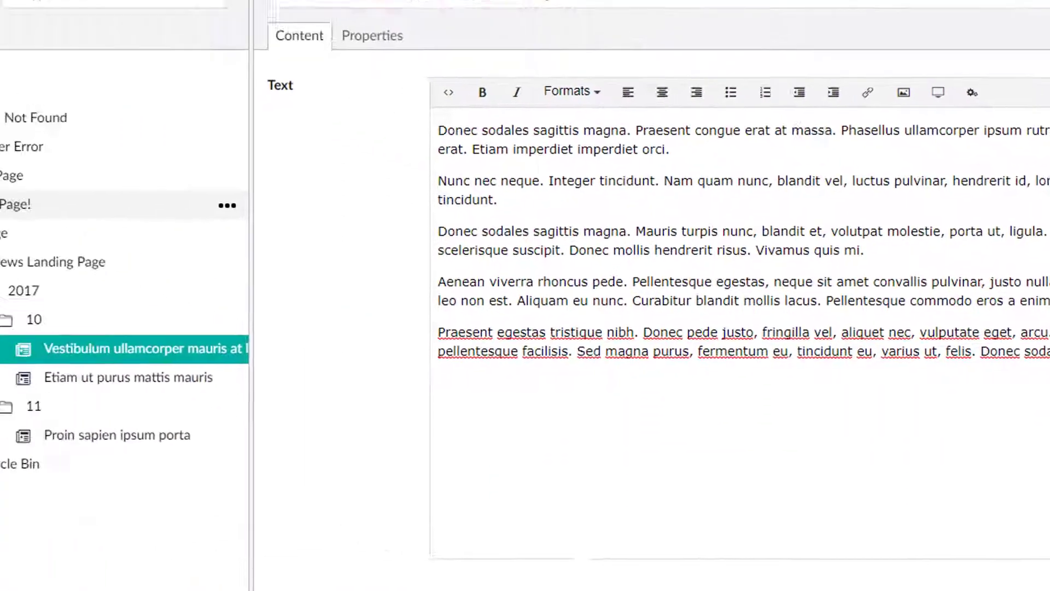
{"action": "right_click", "coordinate": [134, 257]}
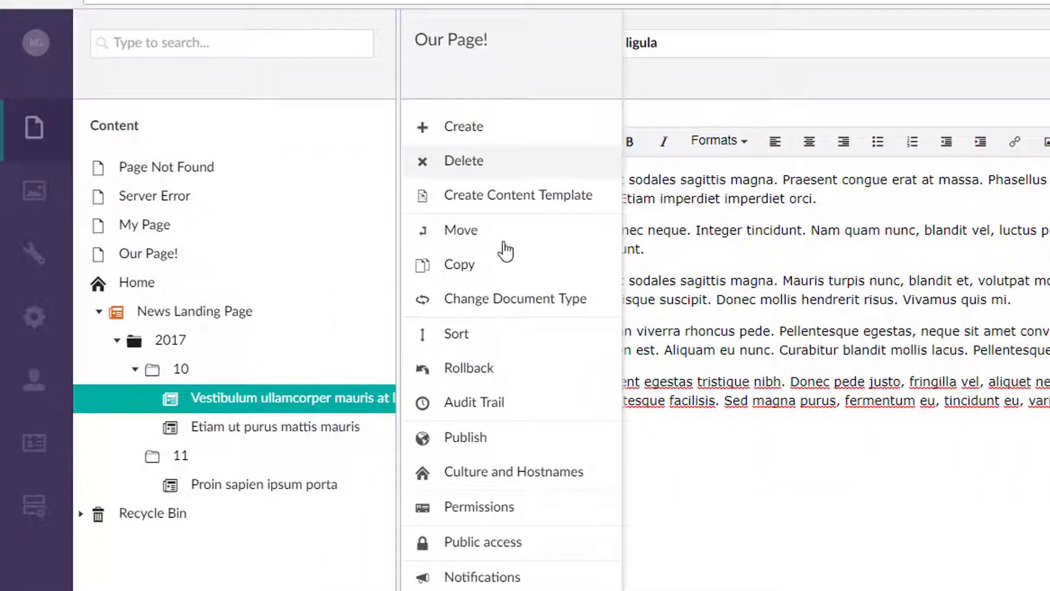
{"action": "left_click", "coordinate": [482, 240]}
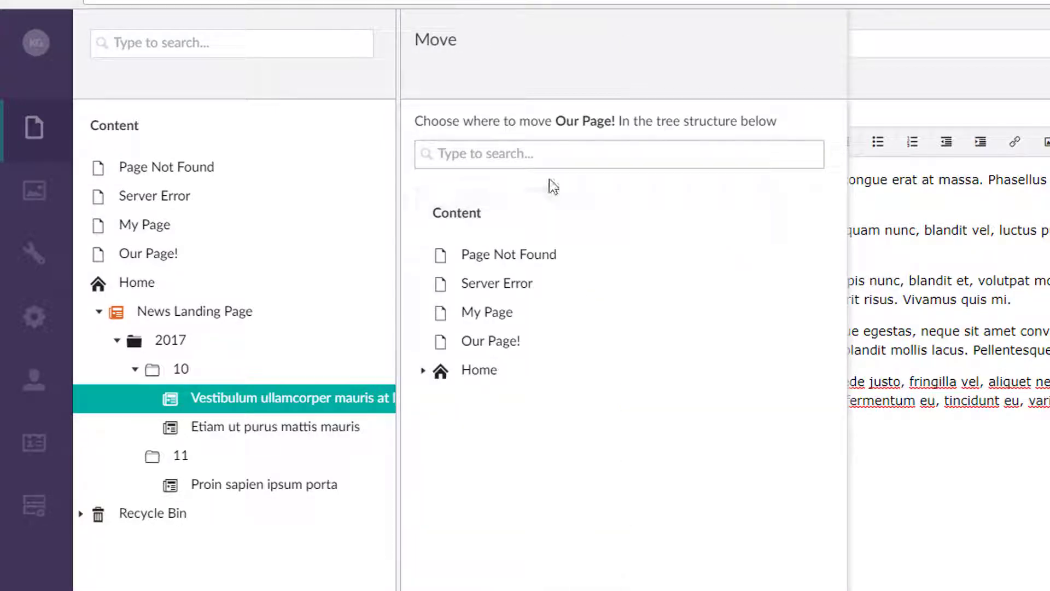
{"action": "left_click", "coordinate": [725, 588]}
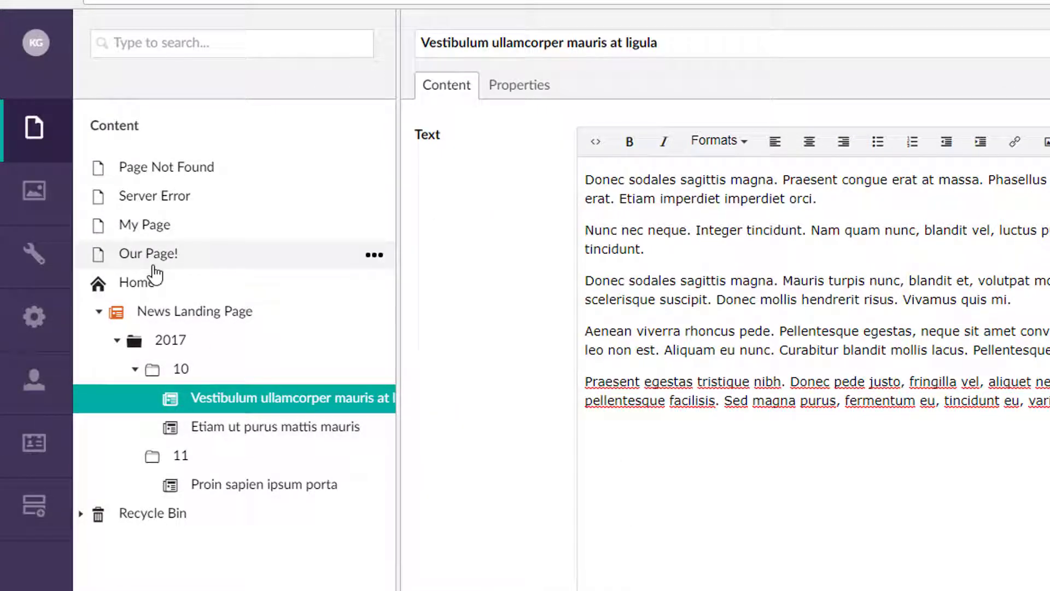
Delete the Our Page! and My Page nodes from the root of the content tree
{"action": "right_click", "coordinate": [224, 260]}
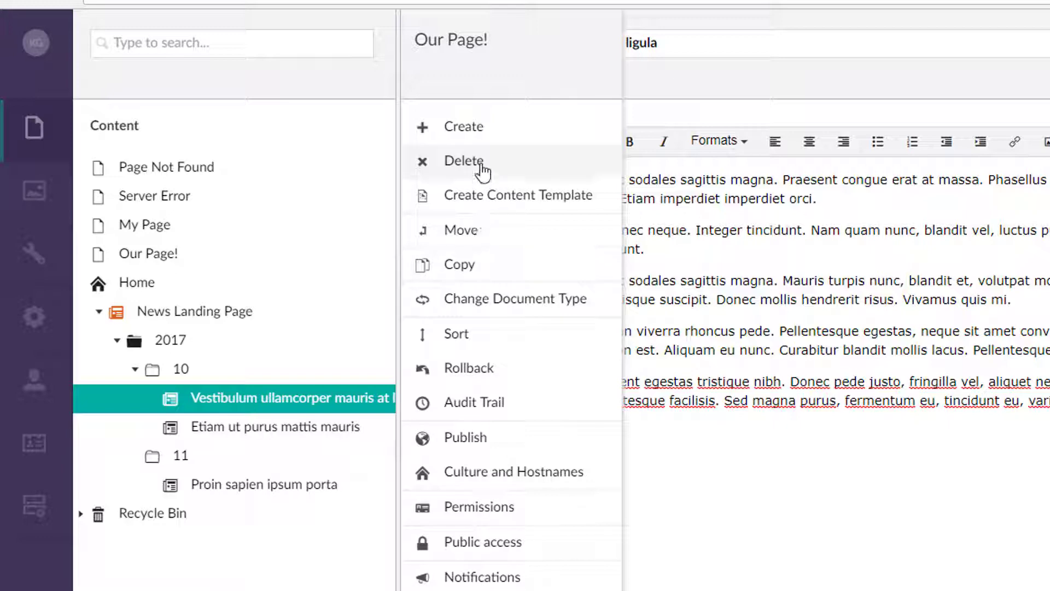
{"action": "left_click", "coordinate": [463, 160]}
{"action": "left_click", "coordinate": [520, 186]}
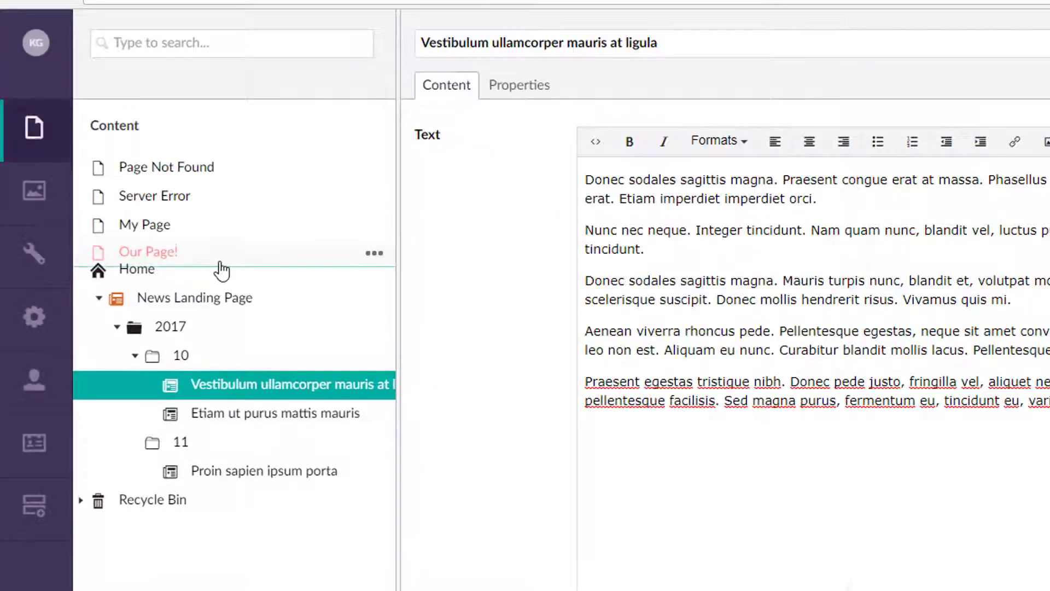
{"action": "right_click", "coordinate": [159, 227]}
{"action": "left_click", "coordinate": [484, 163]}
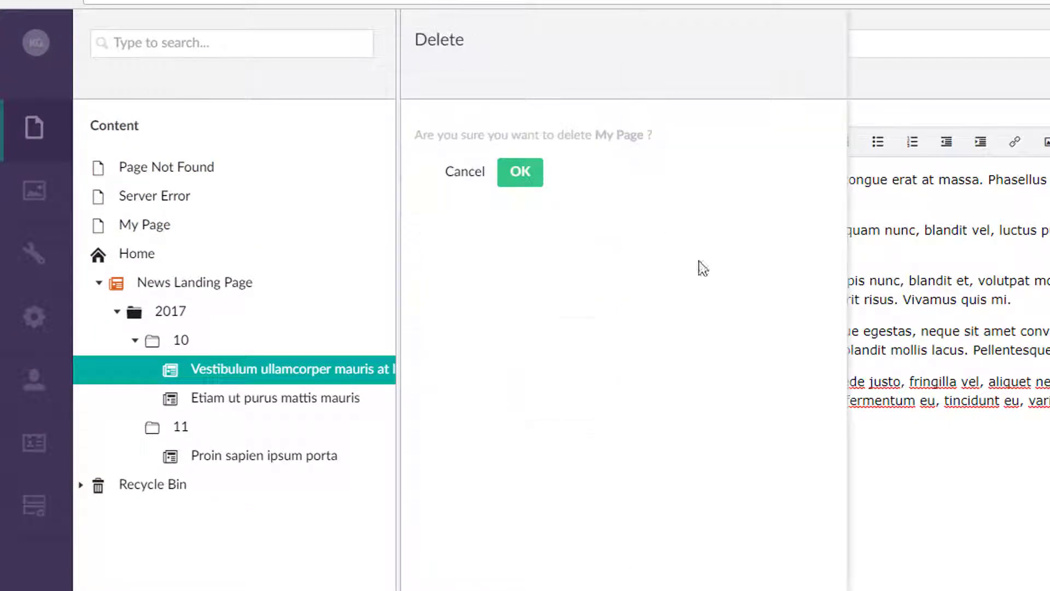
{"action": "left_click", "coordinate": [530, 185]}
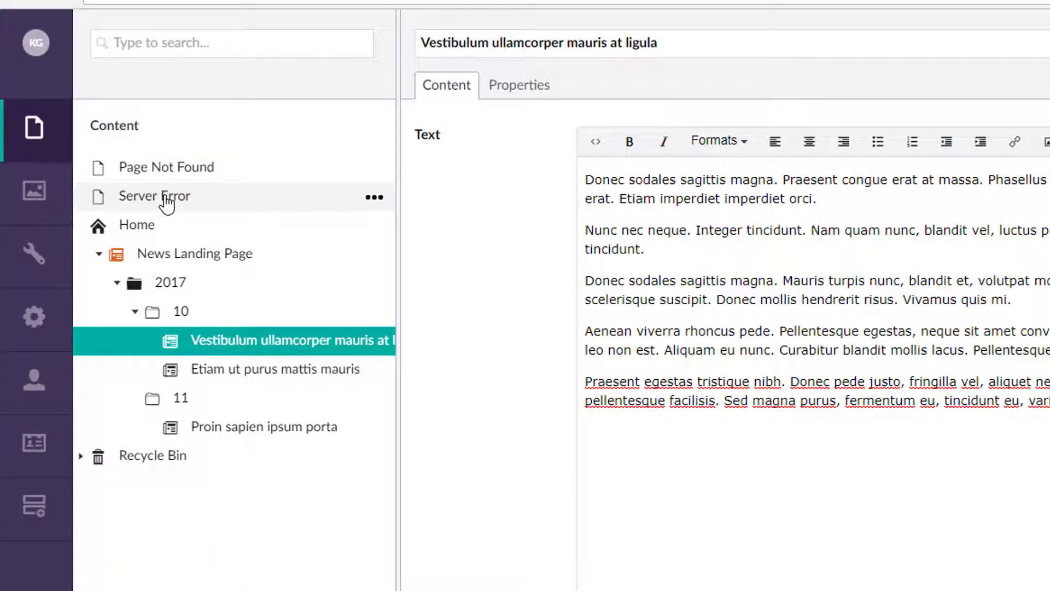
Check the properties of the root-level Server Error page, and delete both Server Error and Page Not Found
{"action": "left_click", "coordinate": [167, 203]}
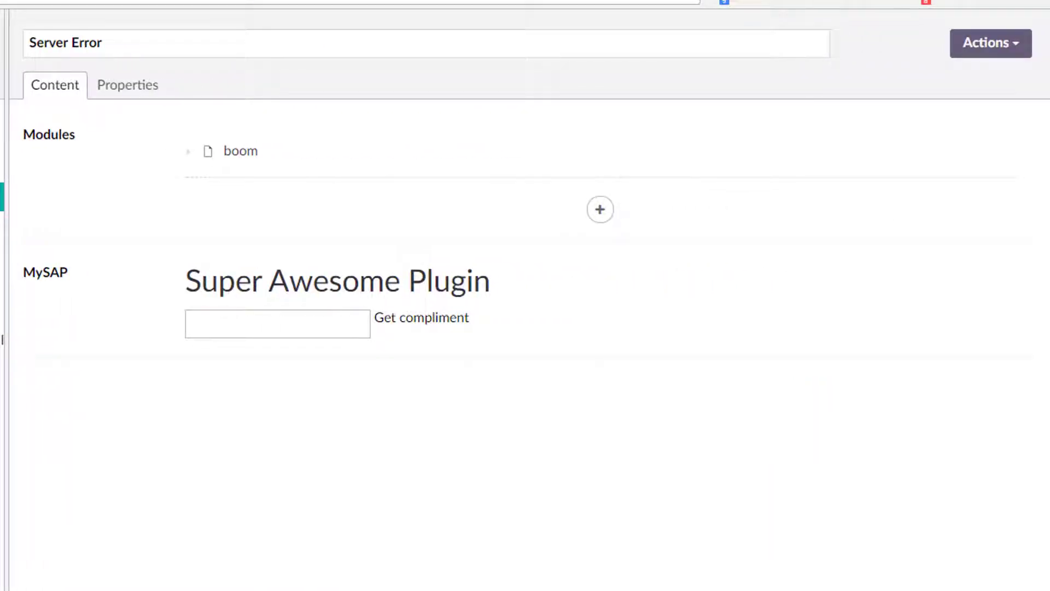
{"action": "left_click", "coordinate": [146, 91]}
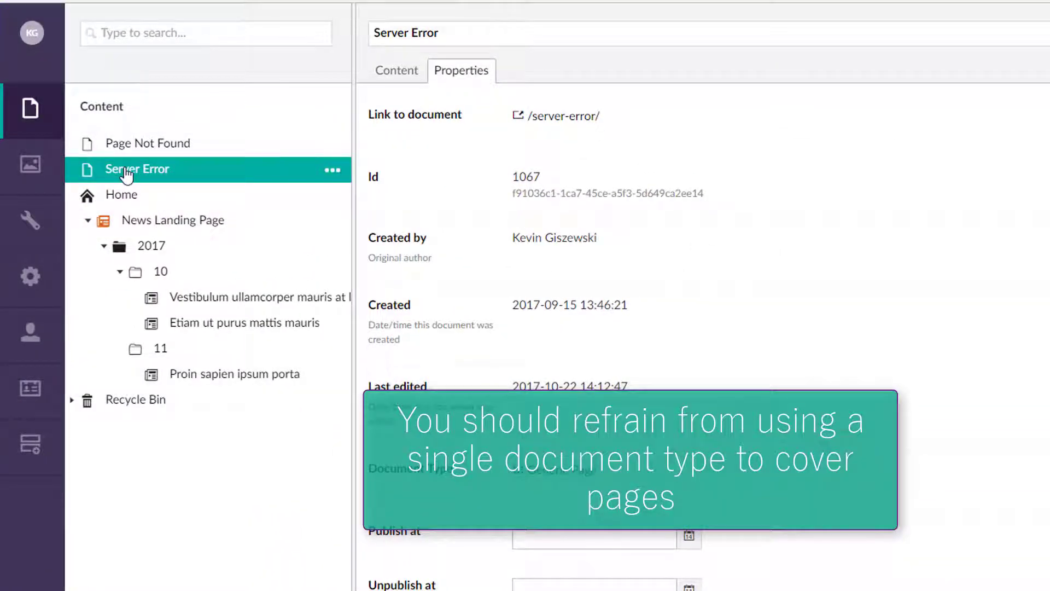
{"action": "right_click", "coordinate": [126, 173]}
{"action": "left_click", "coordinate": [435, 145]}
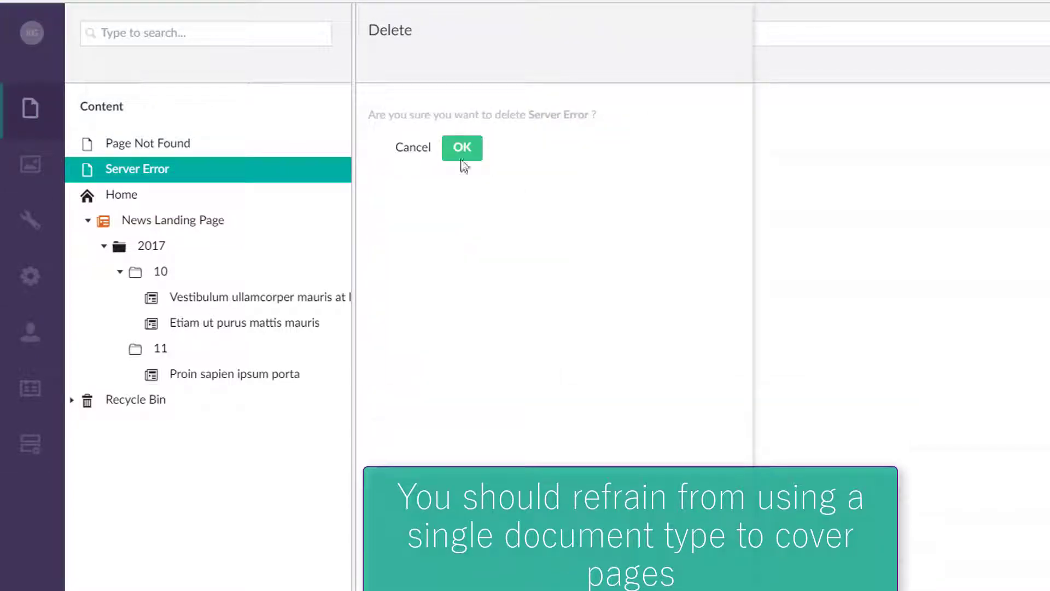
{"action": "right_click", "coordinate": [152, 144]}
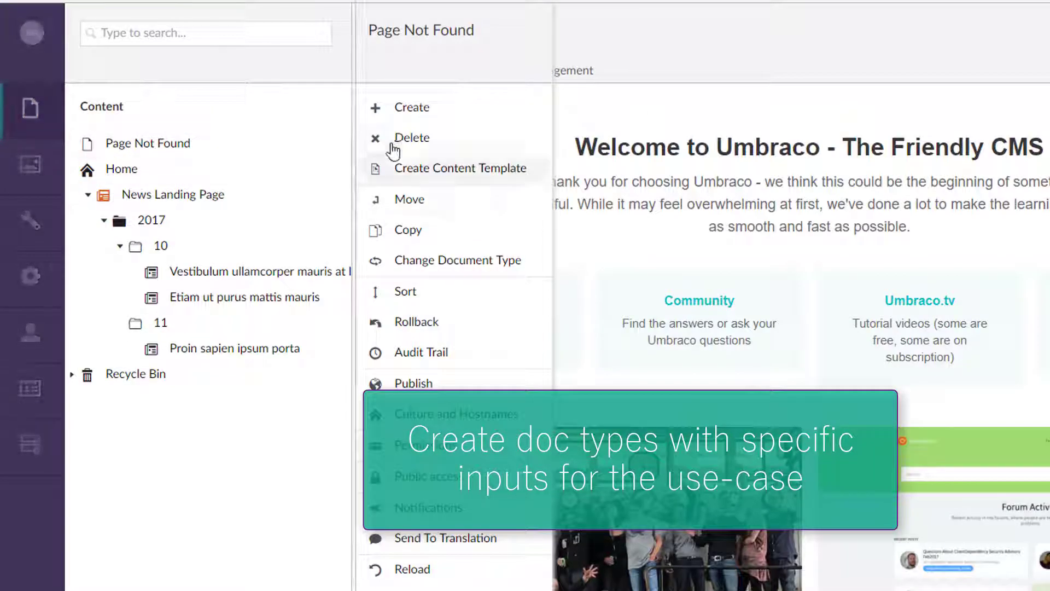
{"action": "left_click", "coordinate": [383, 138]}
{"action": "left_click", "coordinate": [462, 156]}
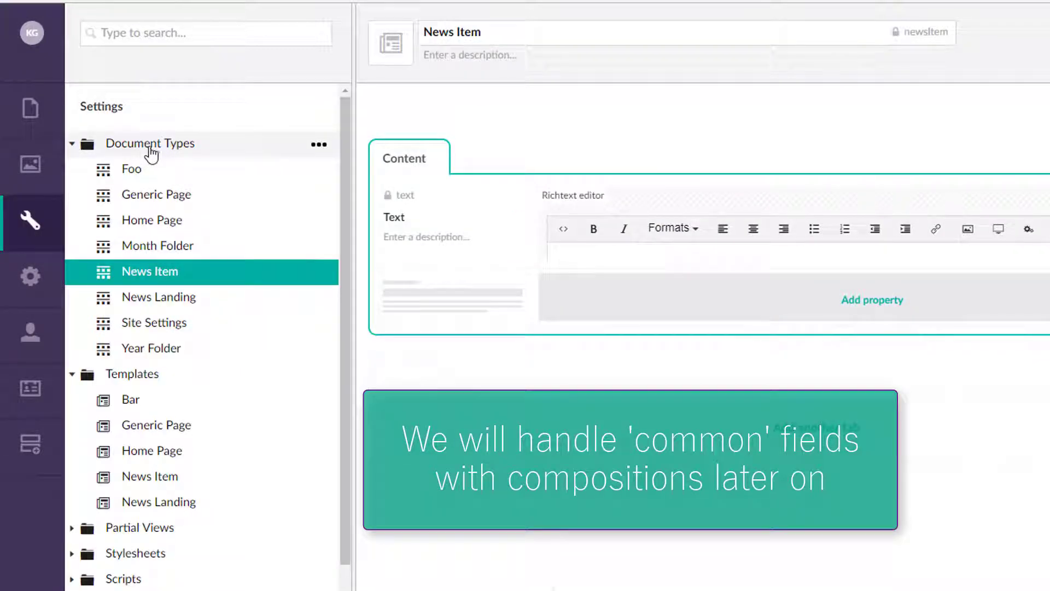
In the Settings section, create a document type with a template and name it Error Page
{"action": "right_click", "coordinate": [152, 155]}
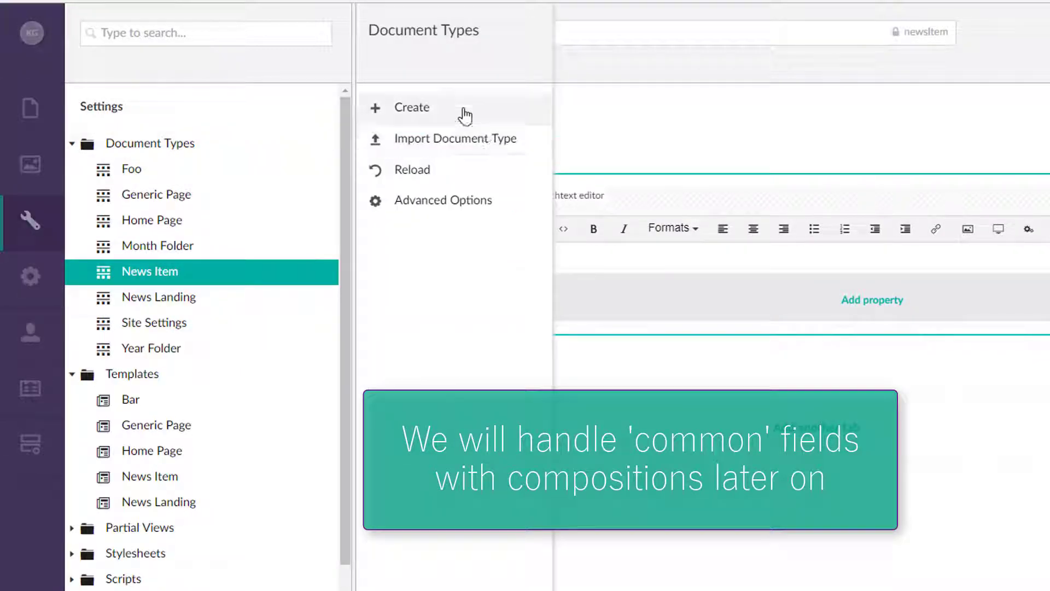
{"action": "left_click", "coordinate": [464, 111]}
{"action": "left_click", "coordinate": [507, 159]}
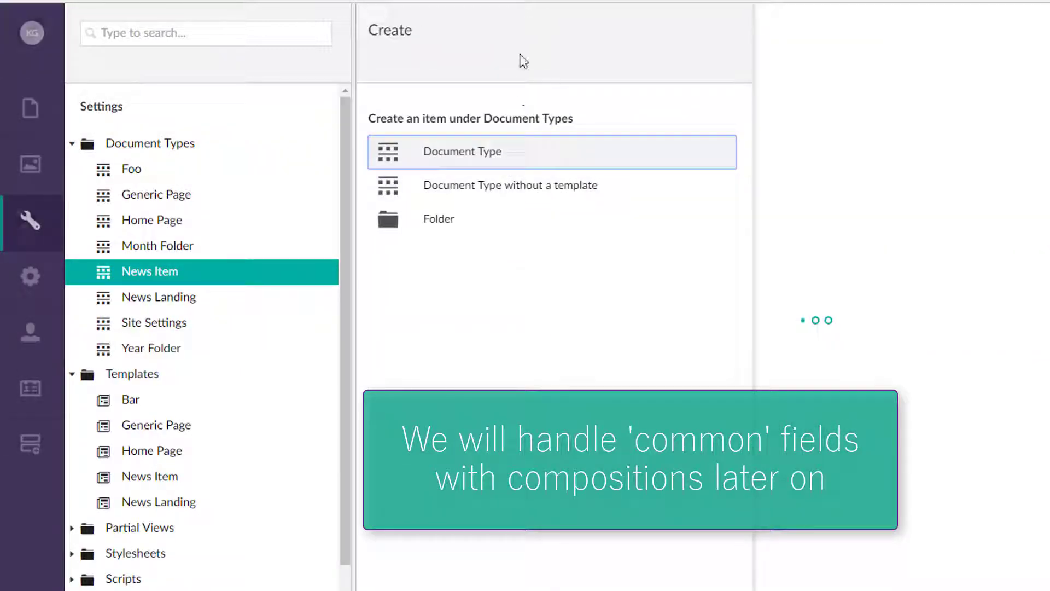
{"action": "left_click", "coordinate": [541, 33]}
{"action": "type", "text": "Error Page"}
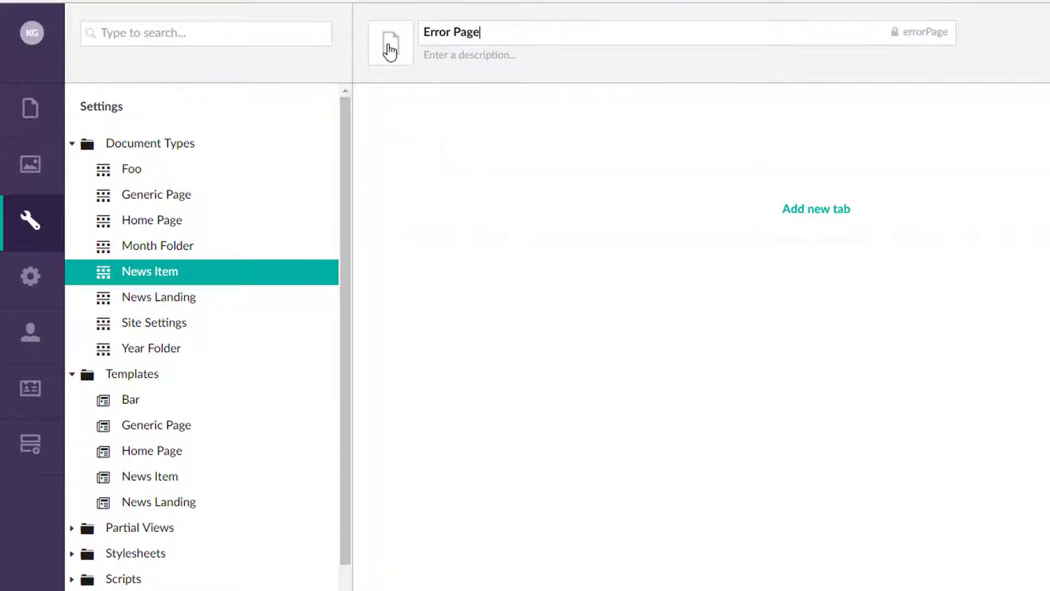
Give the Error Page document type the error window icon in Red and save it
{"action": "left_click", "coordinate": [390, 52]}
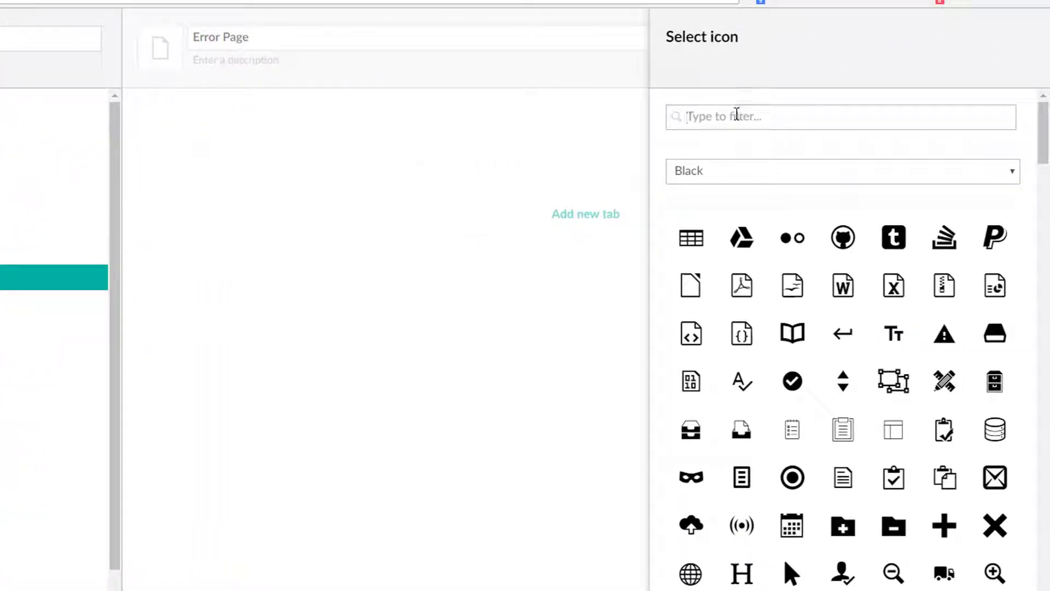
{"action": "type", "text": "erro"}
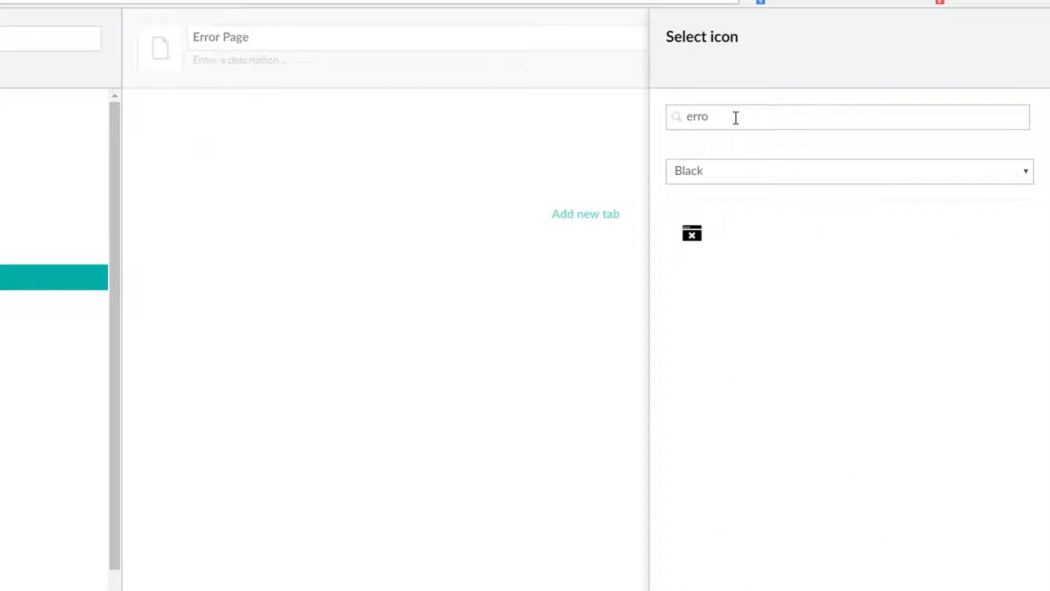
{"action": "left_click", "coordinate": [740, 188]}
{"action": "left_click", "coordinate": [699, 269]}
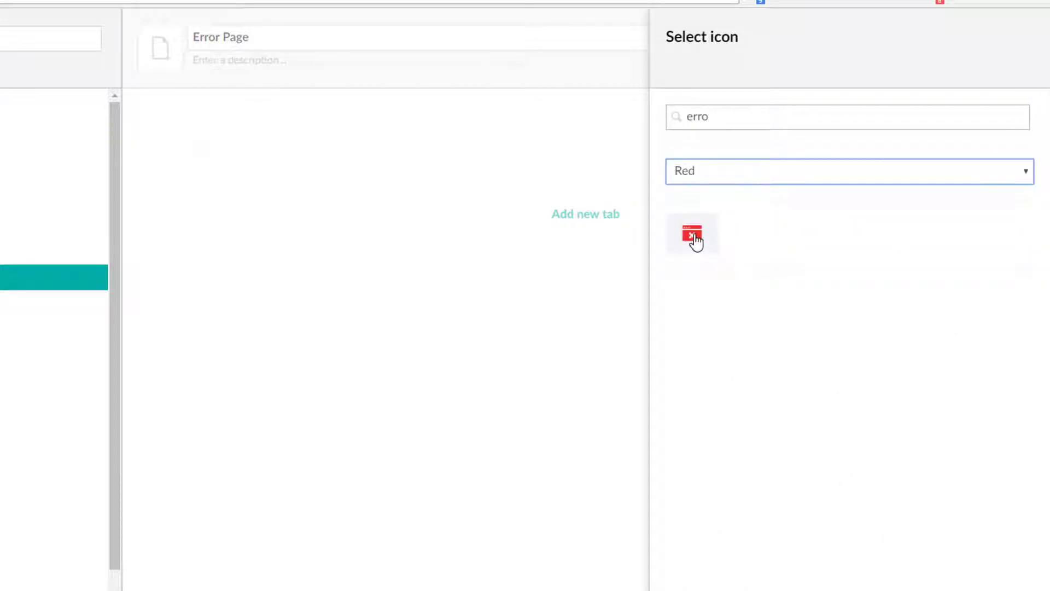
{"action": "left_click", "coordinate": [693, 240]}
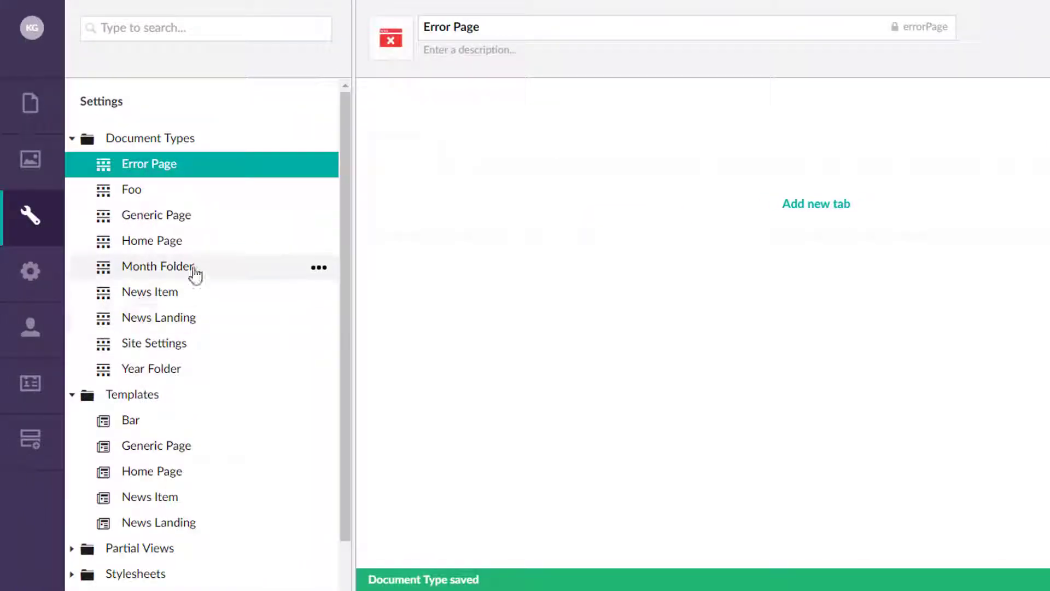
Add Error Page to the allowed child node types of the Home Page document type and save
{"action": "left_click", "coordinate": [141, 242]}
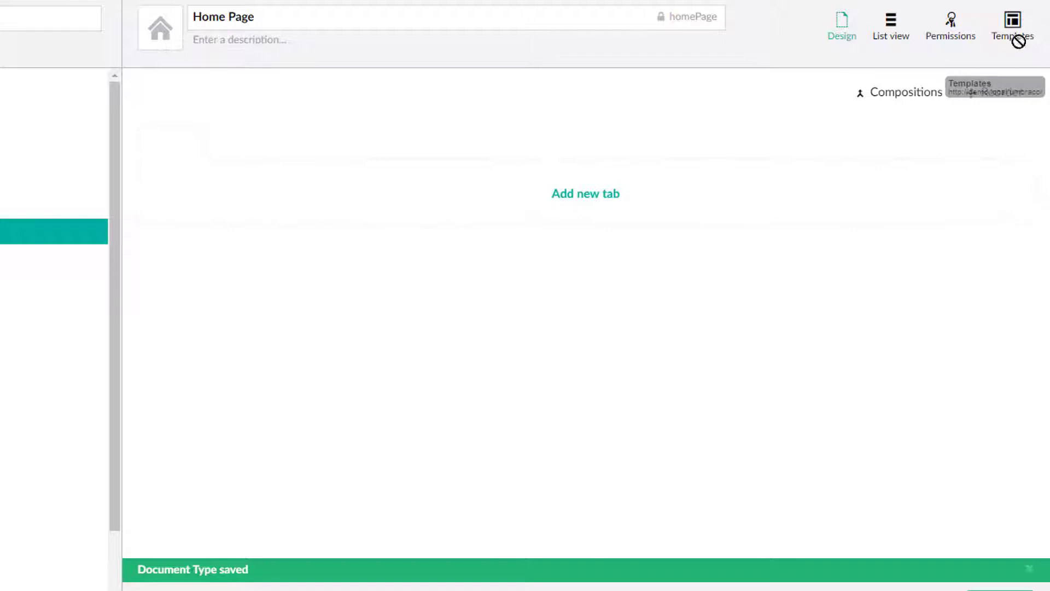
{"action": "left_click", "coordinate": [950, 30]}
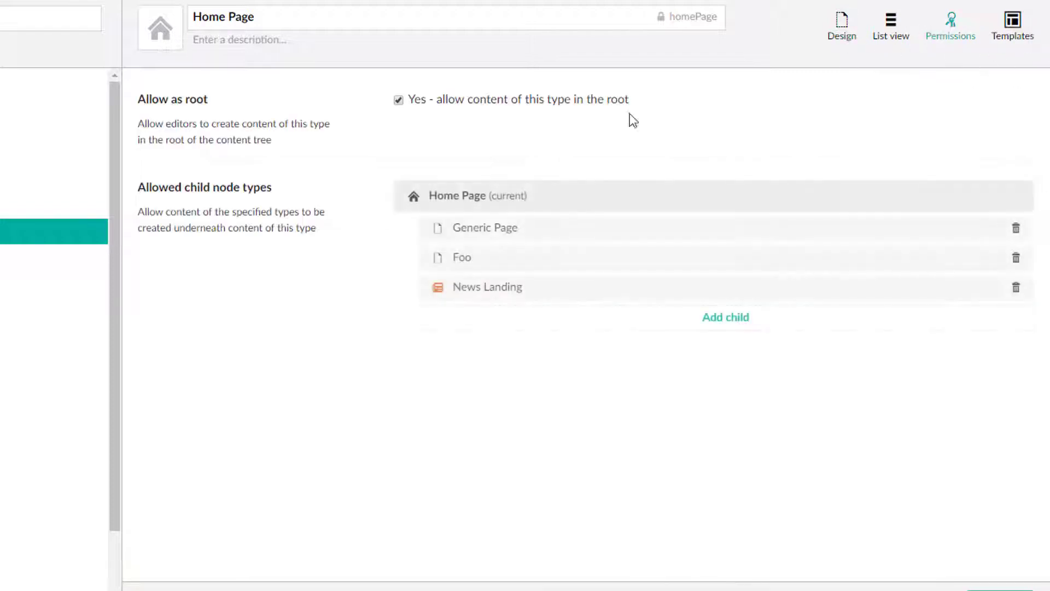
{"action": "left_click", "coordinate": [714, 321]}
{"action": "left_click", "coordinate": [642, 276]}
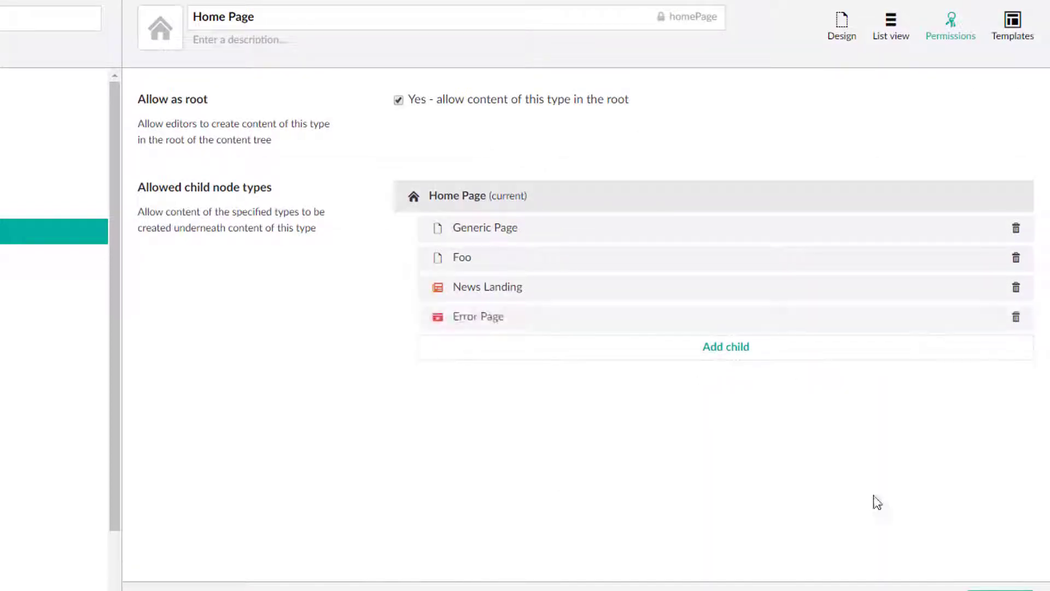
{"action": "key", "text": "ctrl+s"}
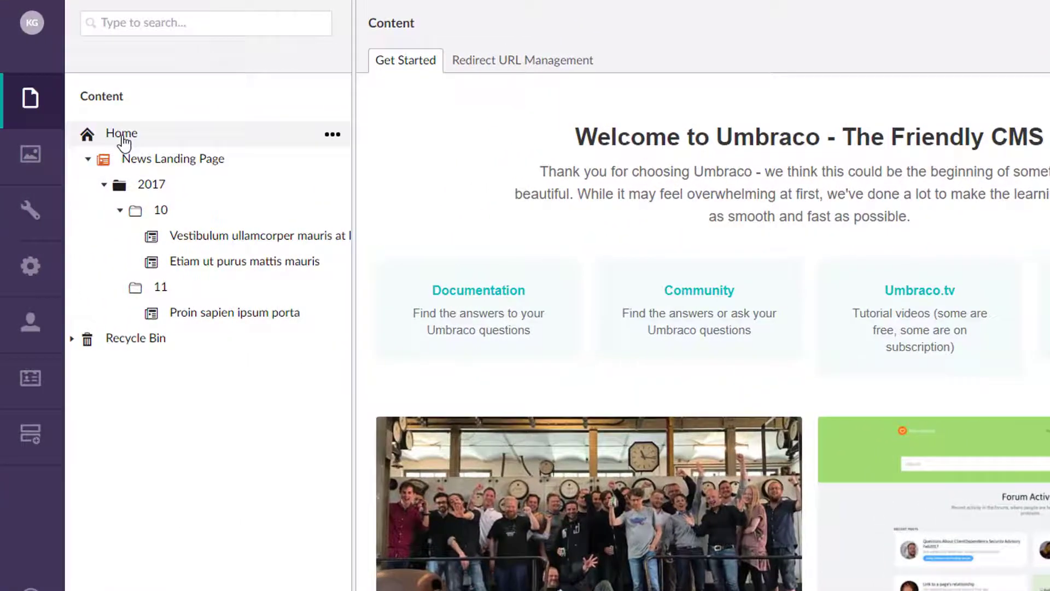
In the Content section, create and publish an Error Page named Server Error under Home
{"action": "right_click", "coordinate": [124, 137]}
{"action": "left_click", "coordinate": [411, 101]}
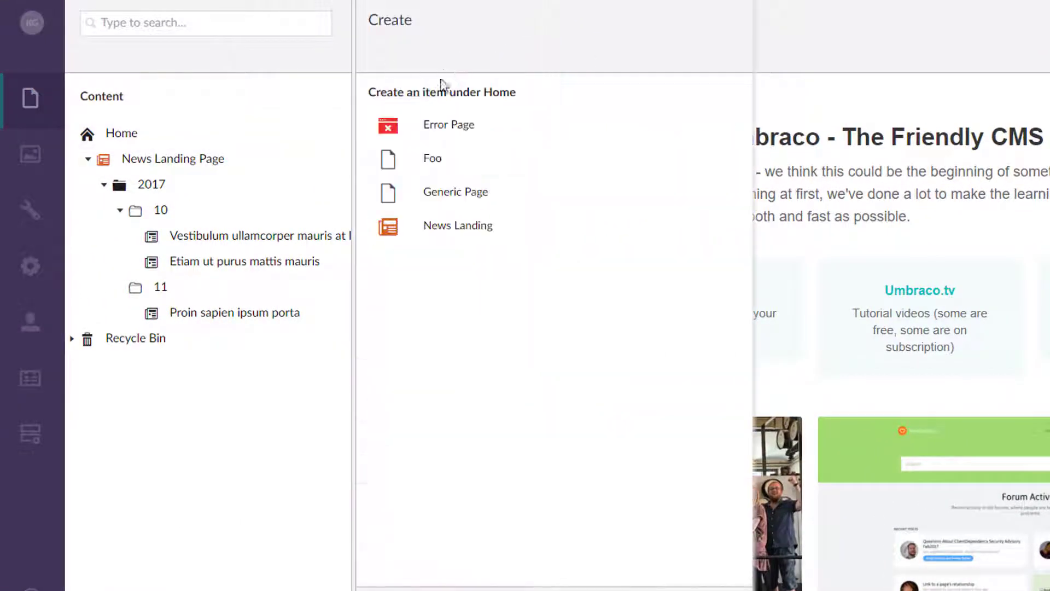
{"action": "left_click", "coordinate": [419, 112]}
{"action": "type", "text": "Server Error"}
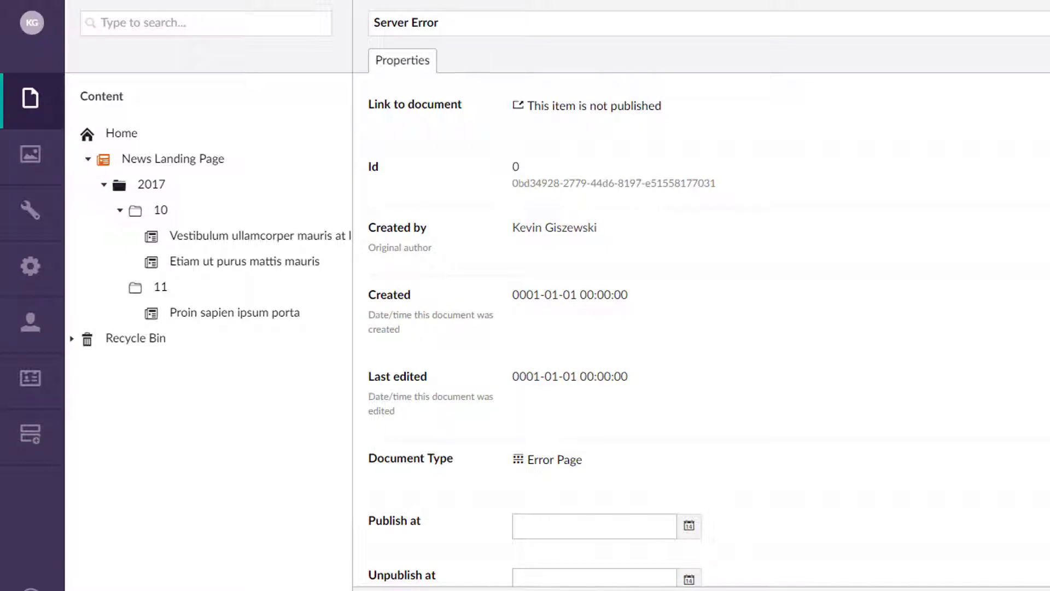
{"action": "key", "text": "ctrl+p"}
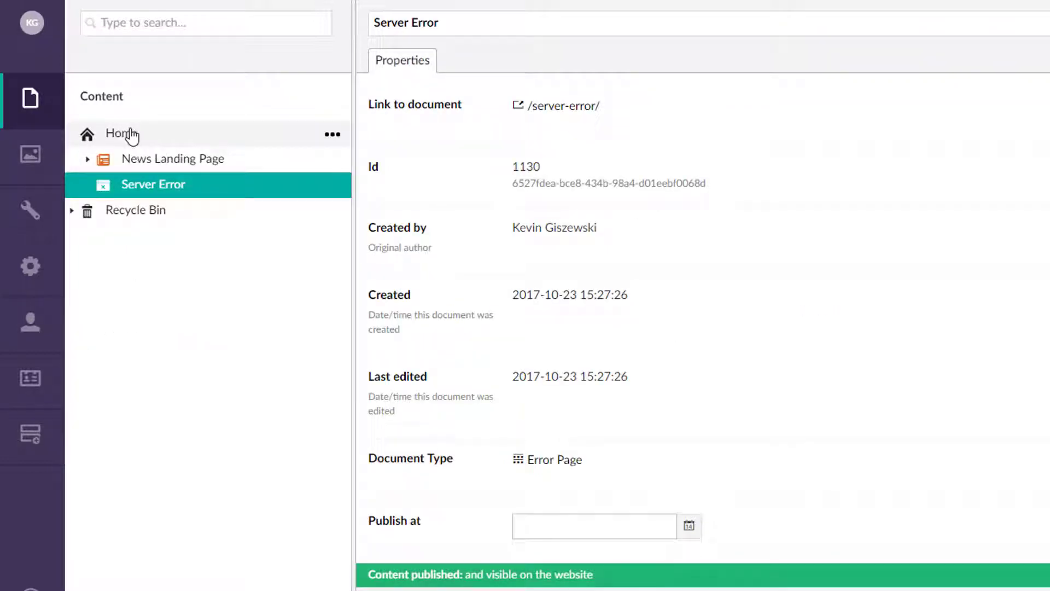
Create and publish a second Error Page under Home, named Page Not Found
{"action": "left_click", "coordinate": [331, 129]}
{"action": "left_click", "coordinate": [430, 100]}
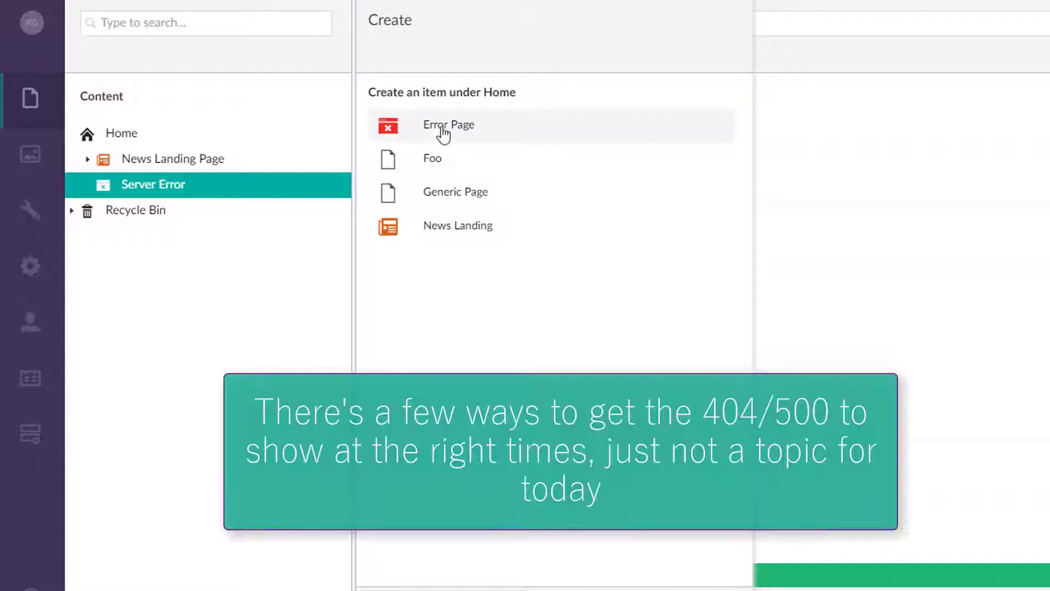
{"action": "left_click", "coordinate": [438, 128]}
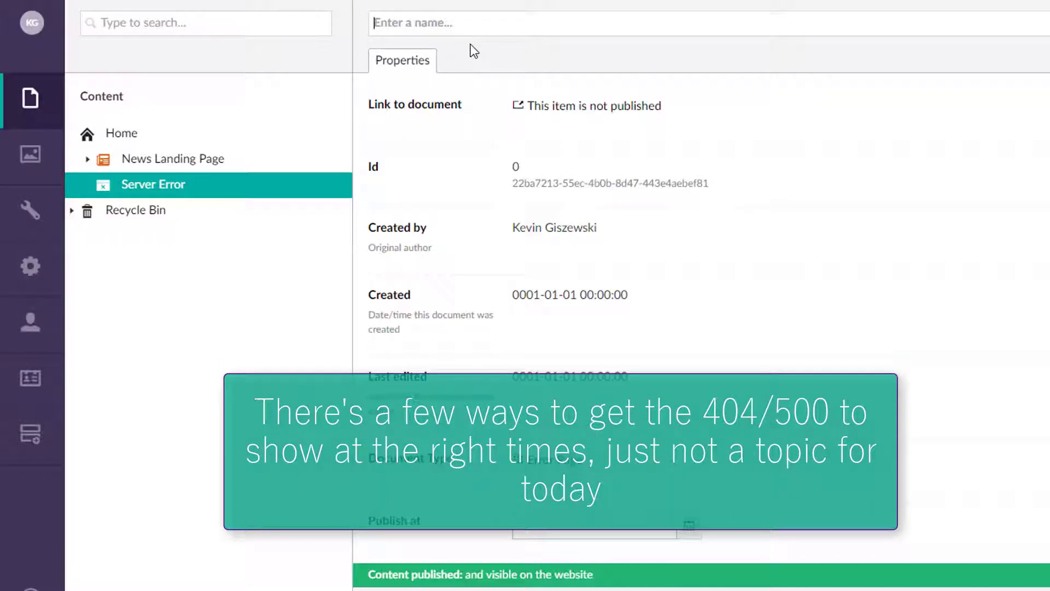
{"action": "type", "text": "Pa"}
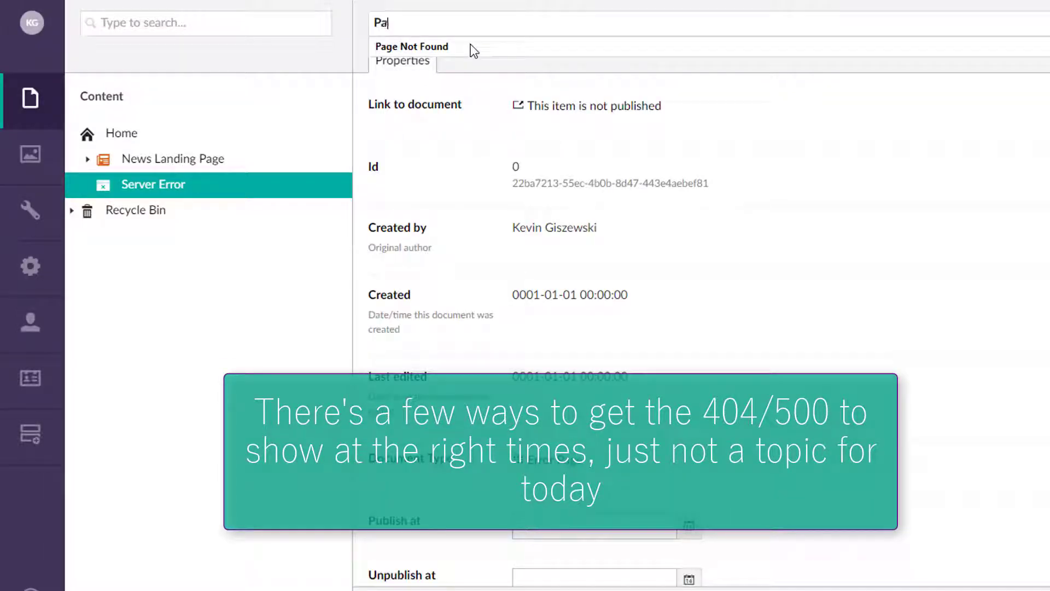
{"action": "type", "text": "ge Not Found"}
{"action": "left_click", "coordinate": [470, 46]}
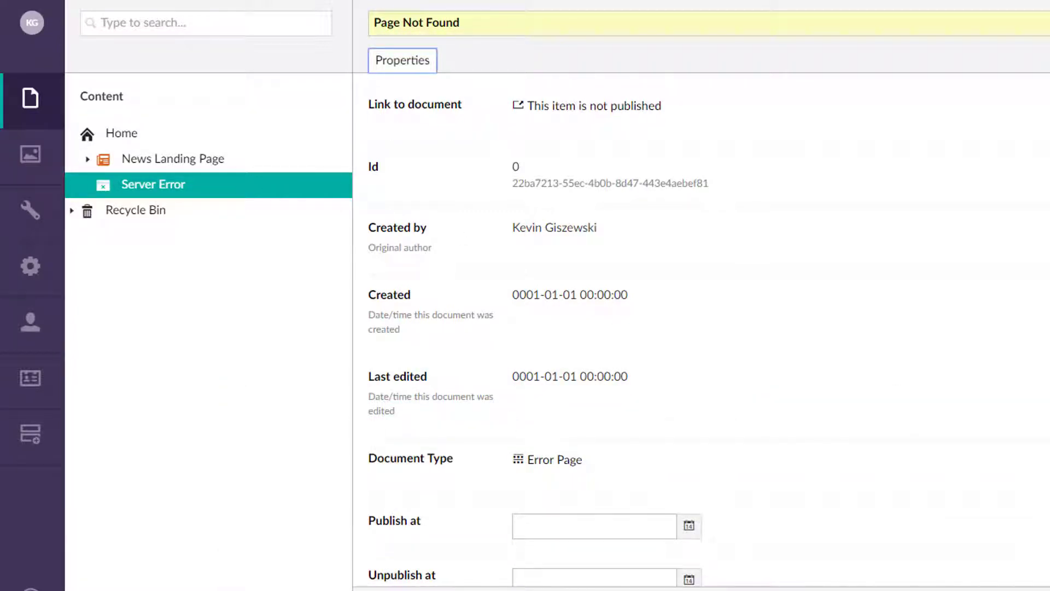
{"action": "key", "text": "ctrl+p"}
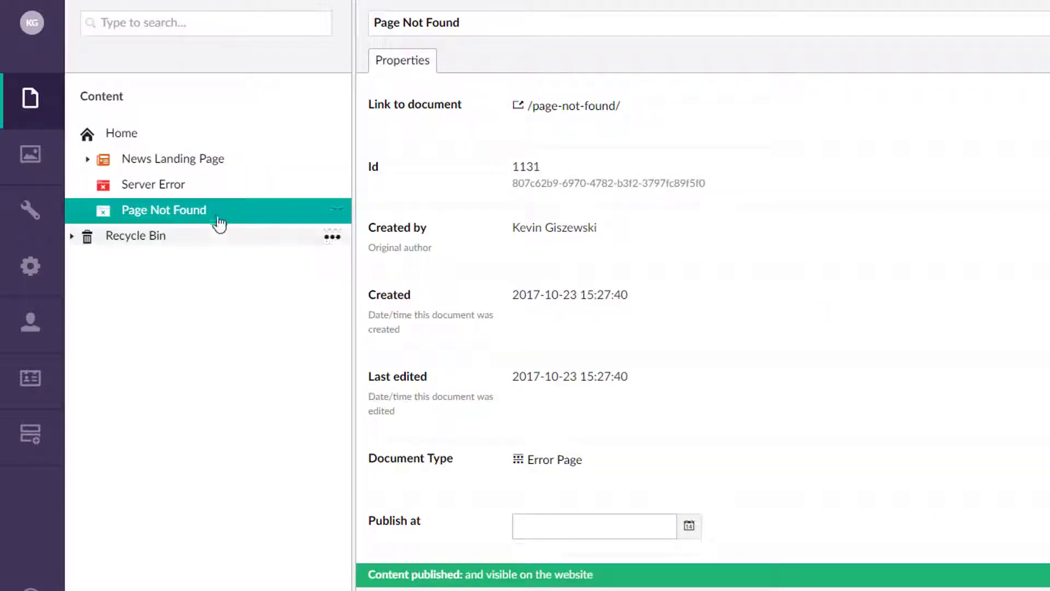
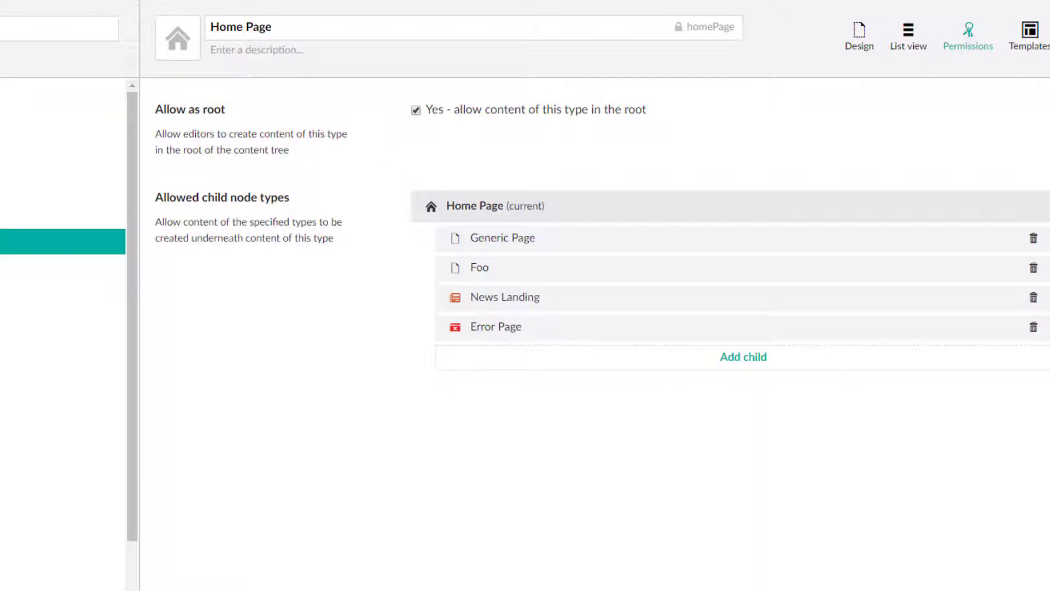
In the Settings section, add Site Settings to the allowed child node types of Home Page and save
{"action": "left_click", "coordinate": [732, 367]}
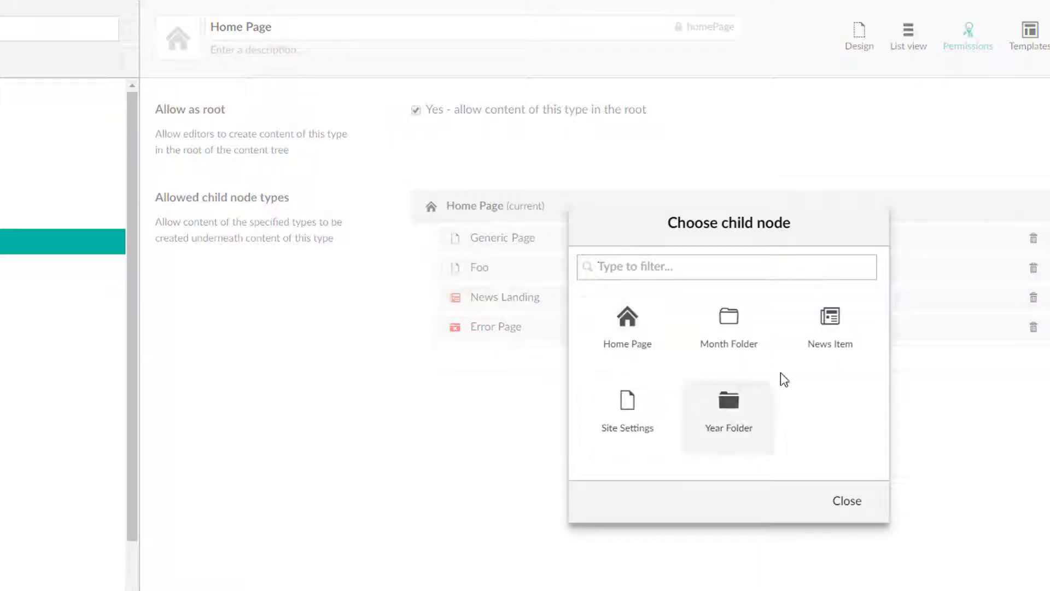
{"action": "left_click", "coordinate": [641, 399]}
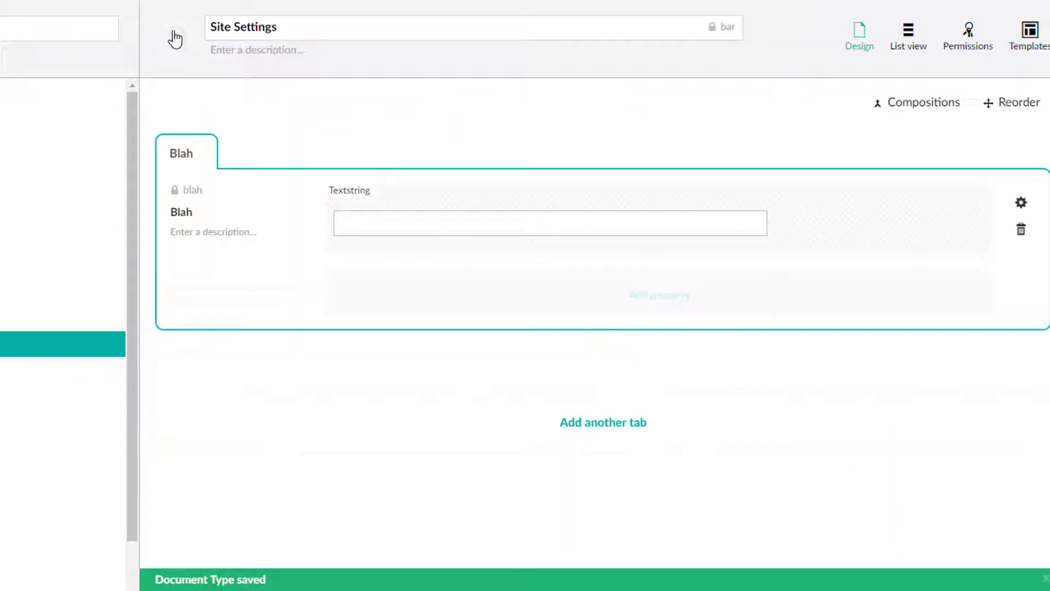
Change the icon of the Site Settings document type to the large gear, filtering the icons by "setting"
{"action": "left_click", "coordinate": [174, 38]}
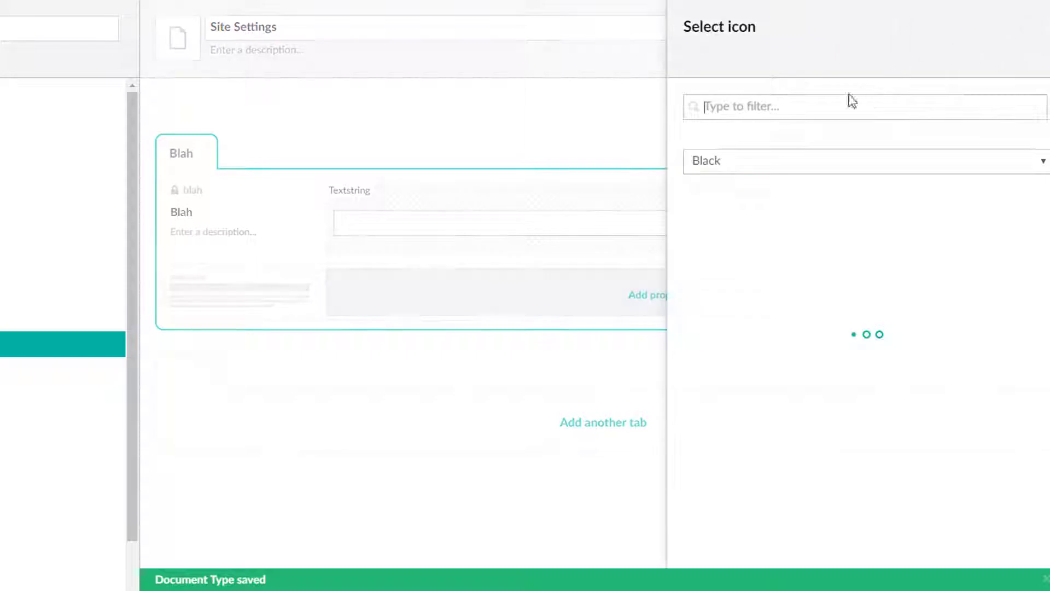
{"action": "type", "text": "setting"}
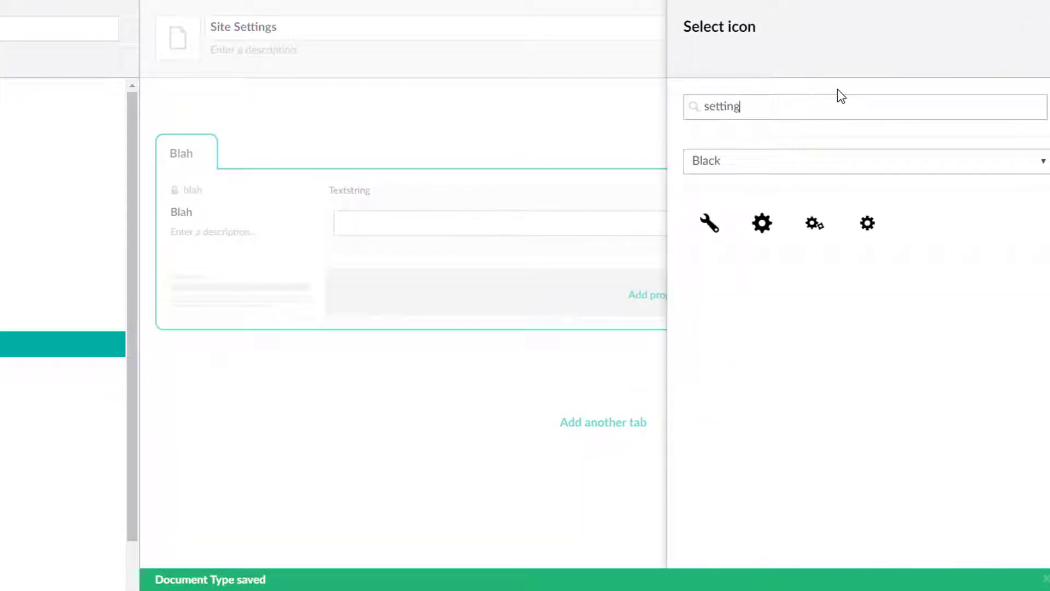
{"action": "left_click", "coordinate": [762, 223]}
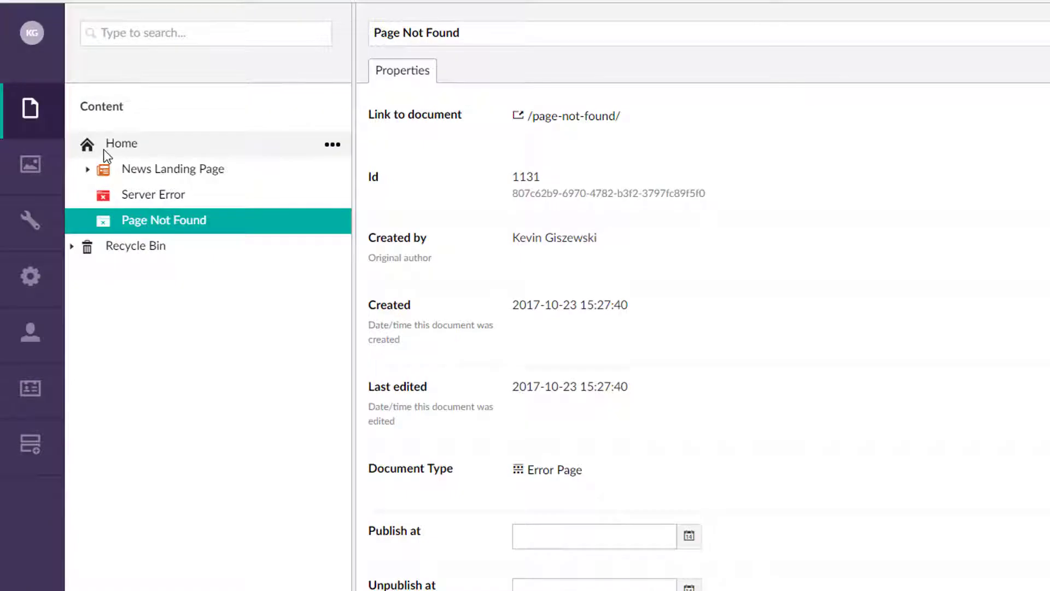
In the Content section, create and publish a Site Settings item named Site Settings under Home
{"action": "right_click", "coordinate": [270, 134]}
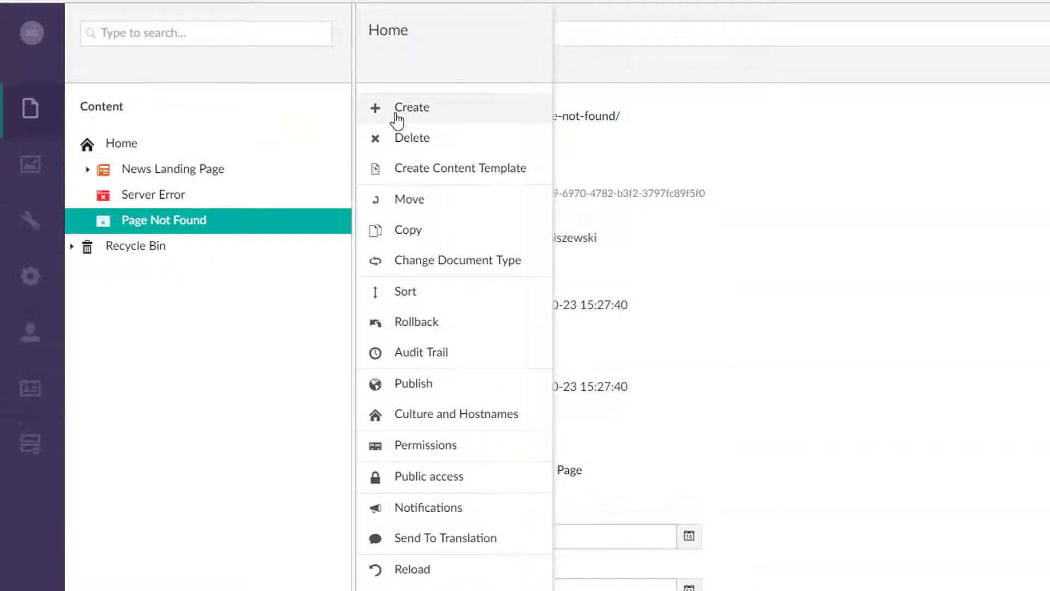
{"action": "left_click", "coordinate": [399, 110]}
{"action": "left_click", "coordinate": [472, 277]}
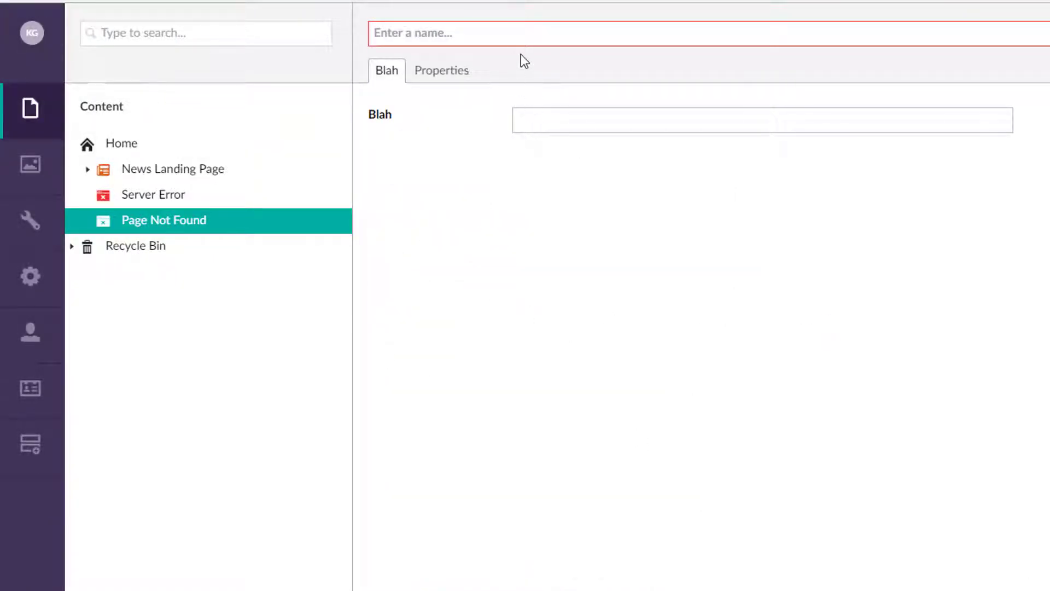
{"action": "type", "text": "Si"}
{"action": "key", "text": "Down"}
{"action": "key", "text": "Return"}
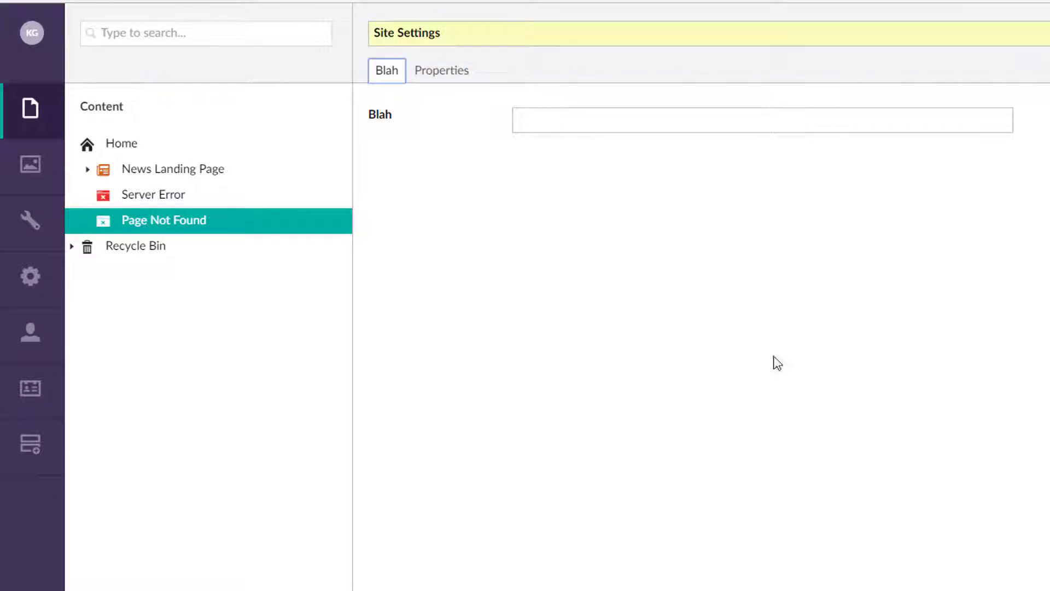
{"action": "key", "text": "ctrl+p"}
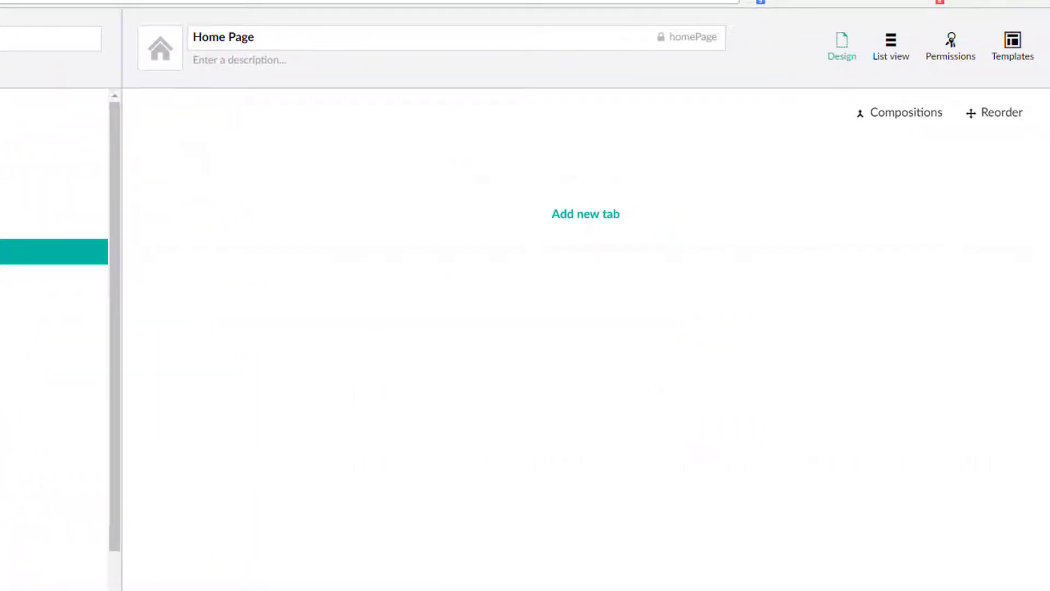
Compare the allowed child node types of Home Page with the document types offered when creating content under Home
{"action": "left_click", "coordinate": [967, 58]}
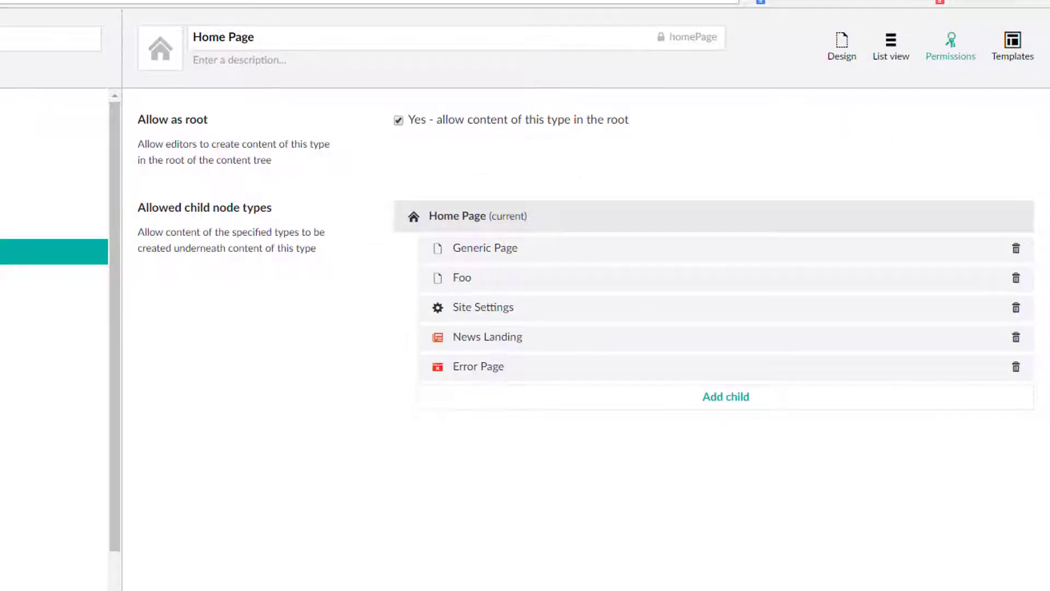
{"action": "key", "text": "ctrl+Tab"}
{"action": "left_click", "coordinate": [102, 149]}
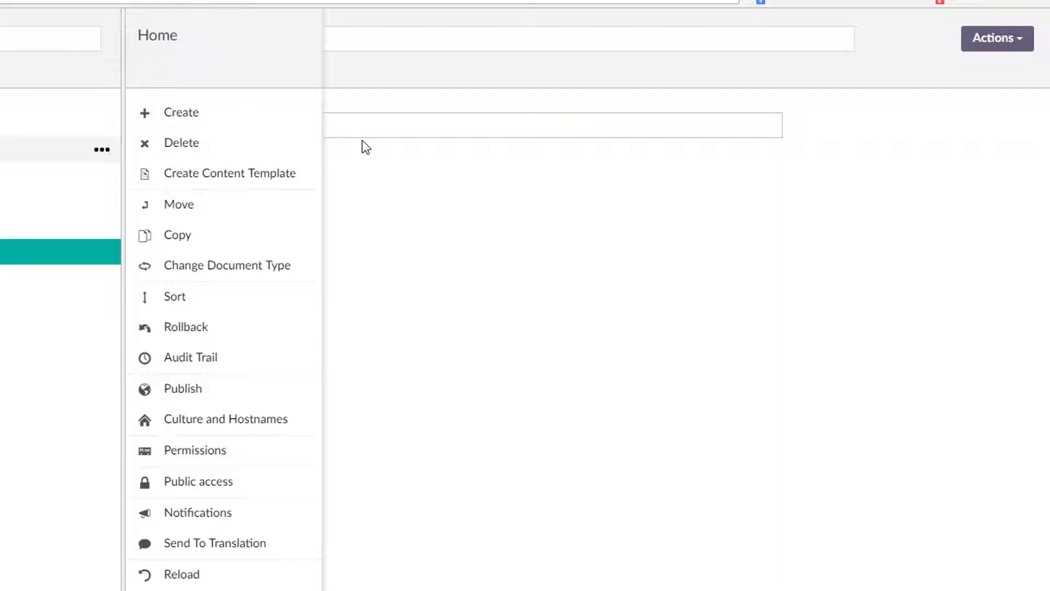
{"action": "left_click", "coordinate": [236, 129]}
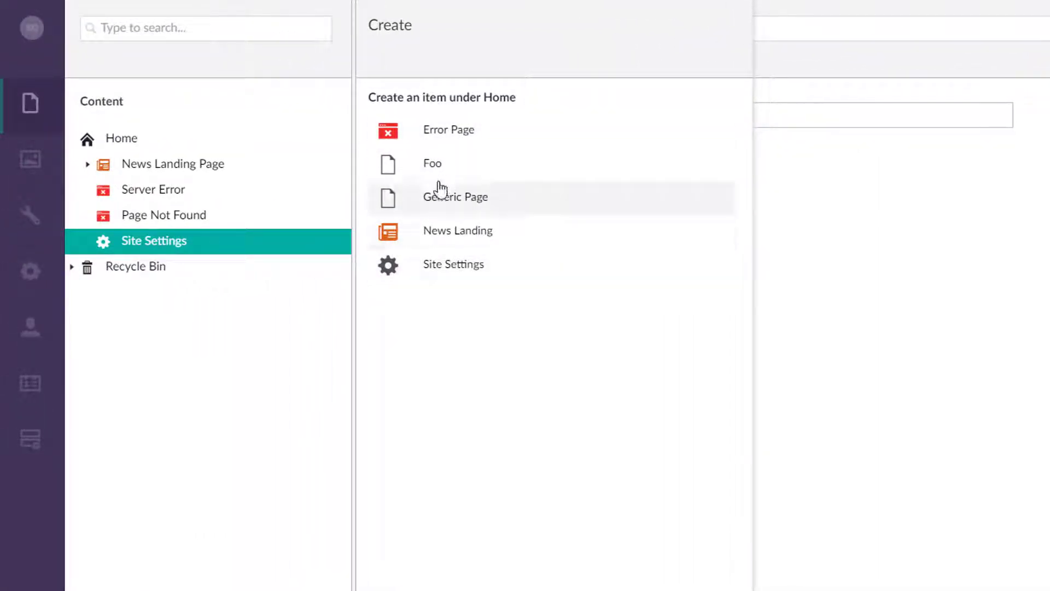
{"action": "left_click", "coordinate": [928, 409]}
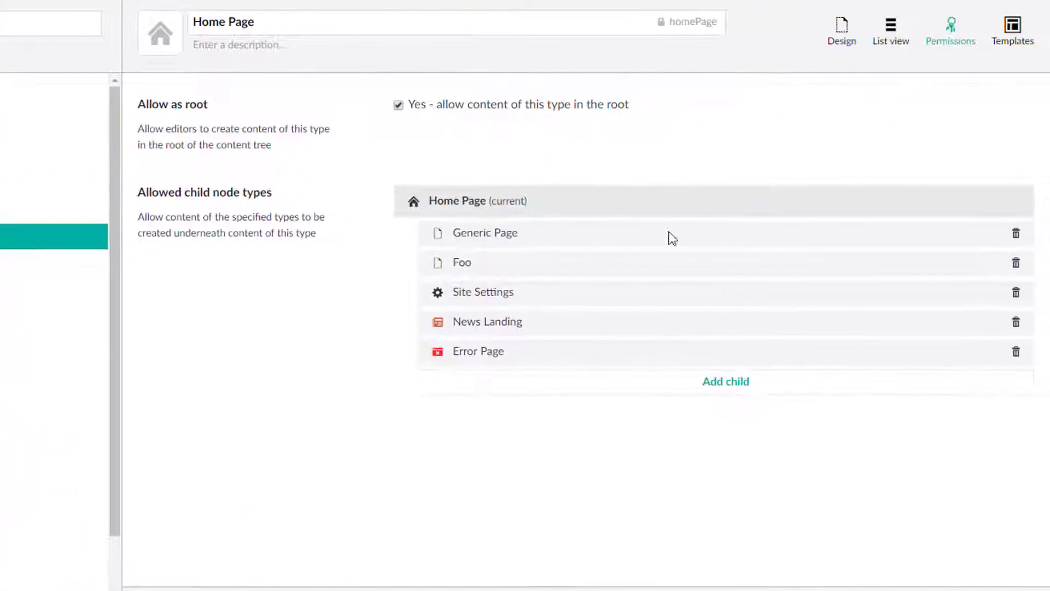
Remove Error Page, News Landing and Site Settings from the allowed child node types of the Home Page document type
{"action": "left_click", "coordinate": [1017, 352]}
{"action": "left_click", "coordinate": [1016, 324]}
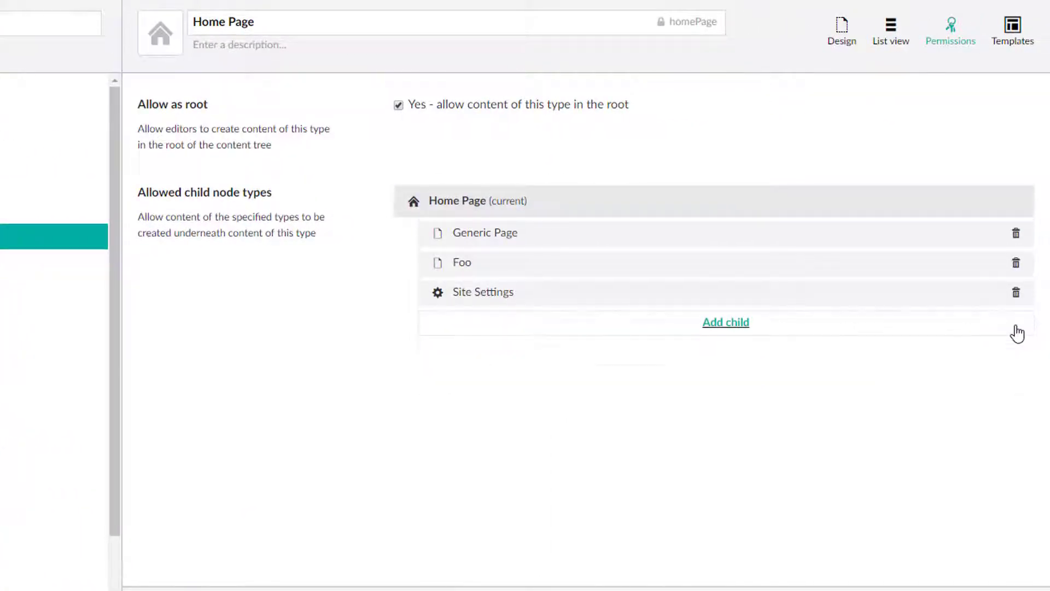
{"action": "left_click", "coordinate": [1016, 294]}
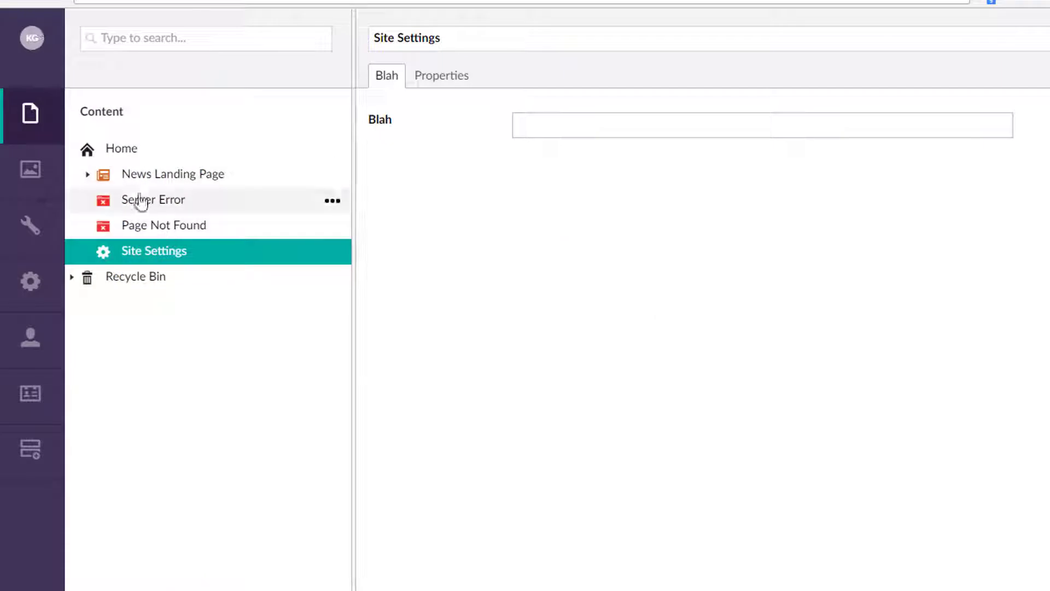
Check which document types are offered for new content under Home after the permission change, without creating anything
{"action": "right_click", "coordinate": [109, 119]}
{"action": "left_click", "coordinate": [434, 117]}
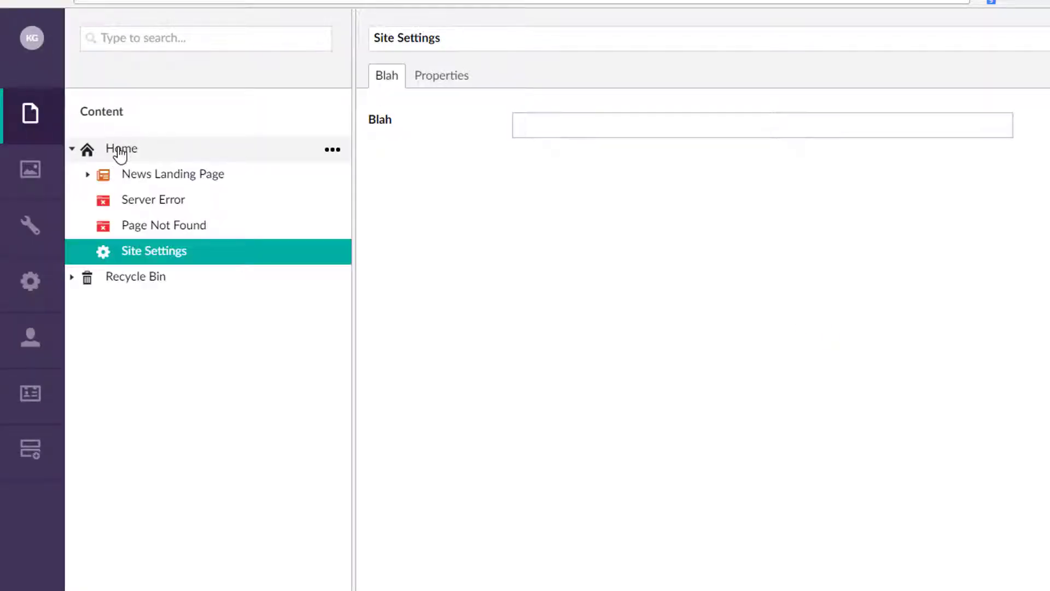
{"action": "right_click", "coordinate": [120, 155]}
{"action": "left_click", "coordinate": [438, 111]}
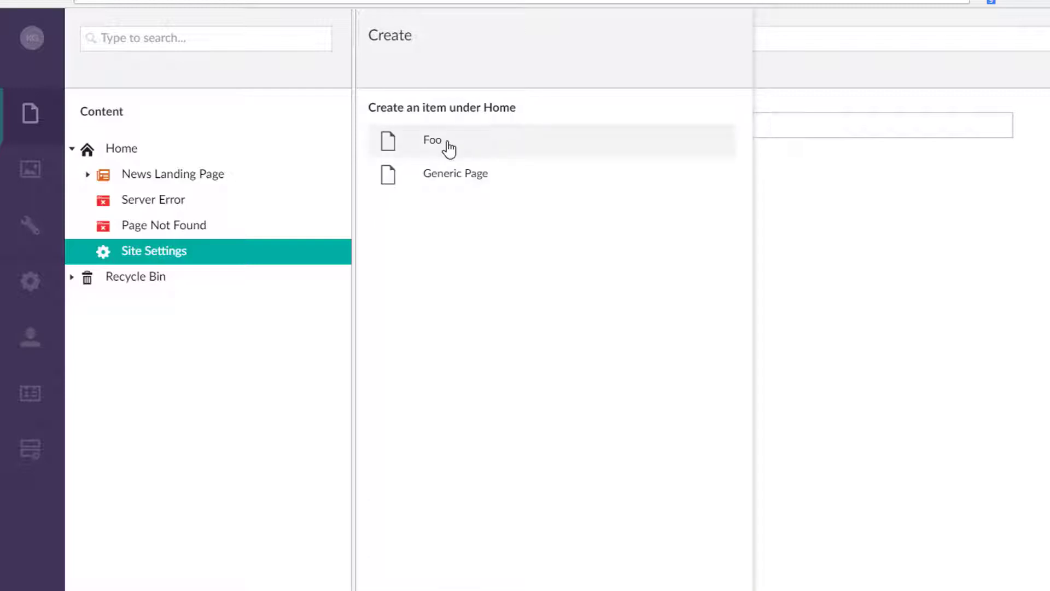
{"action": "left_click", "coordinate": [1023, 415]}
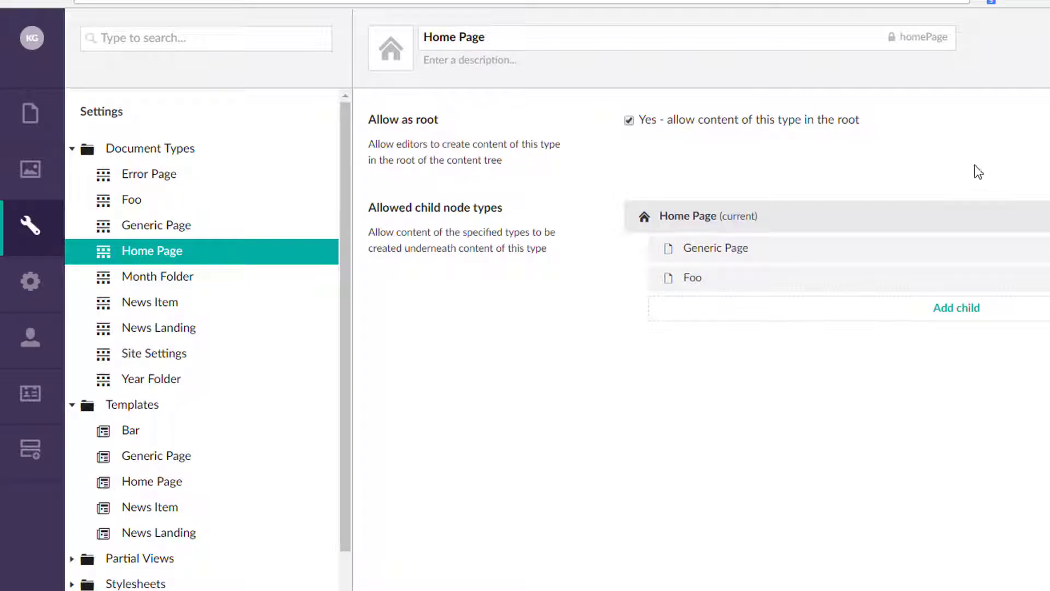
Check which document types are offered for new content at the root of the content tree
{"action": "left_click", "coordinate": [171, 286]}
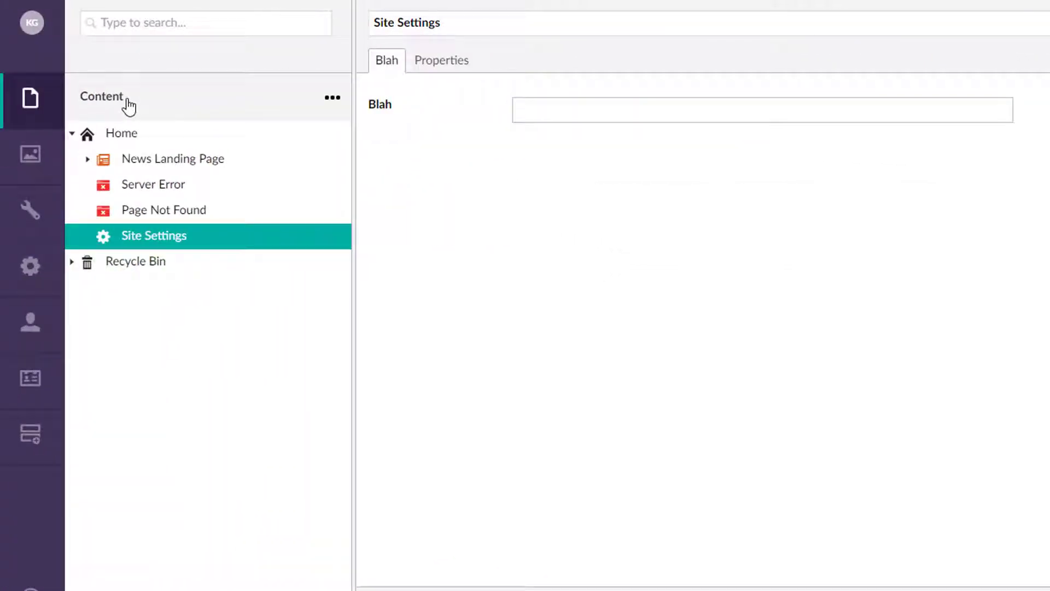
{"action": "right_click", "coordinate": [129, 107]}
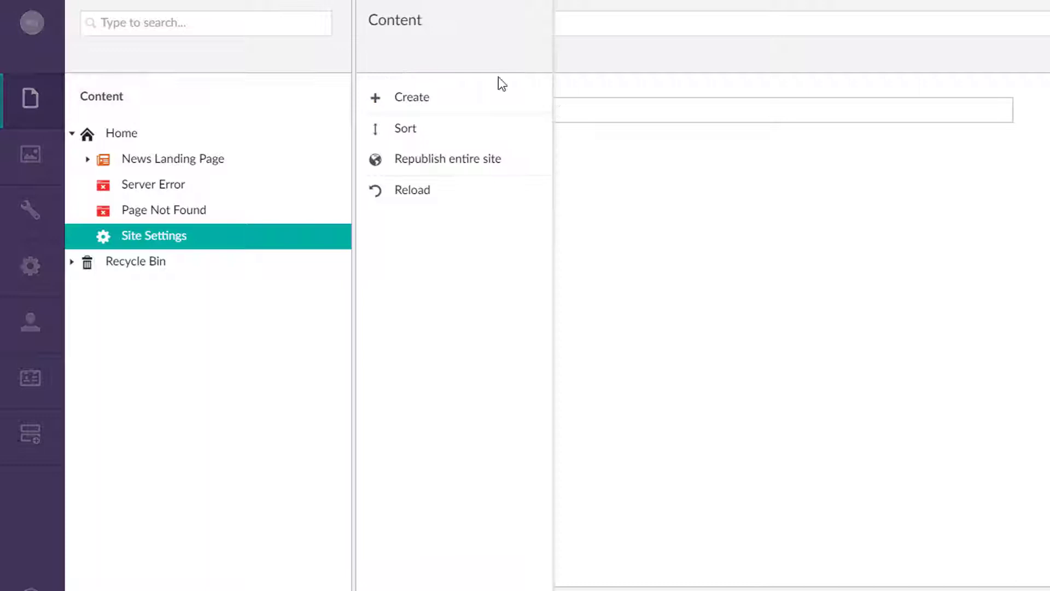
{"action": "left_click", "coordinate": [461, 103]}
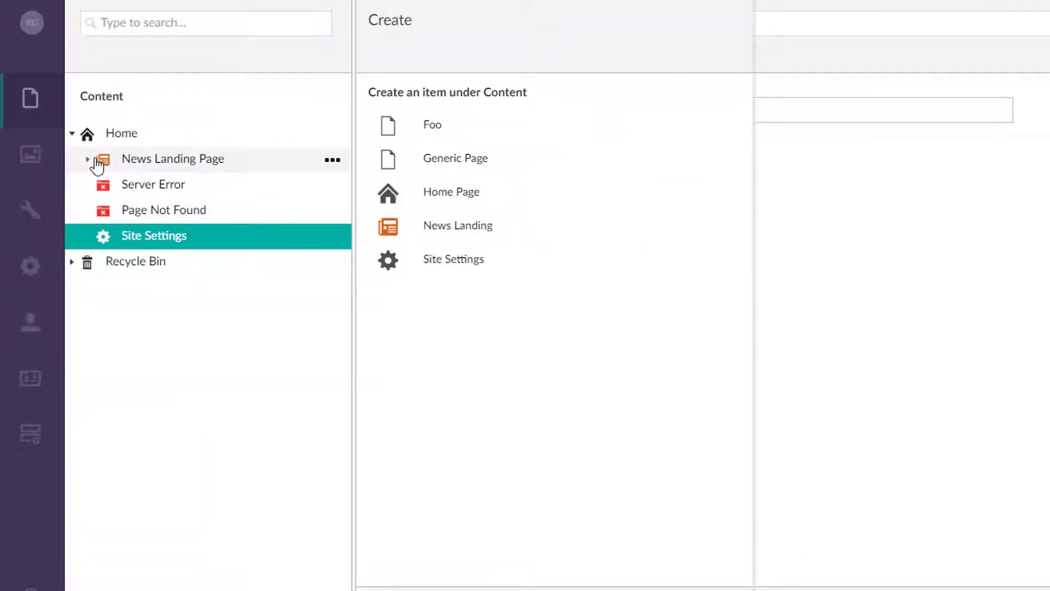
Expand News Landing Page, its 2017 folder and the month folders 10 and 11 in the content tree
{"action": "left_click", "coordinate": [89, 159]}
{"action": "left_click", "coordinate": [104, 185]}
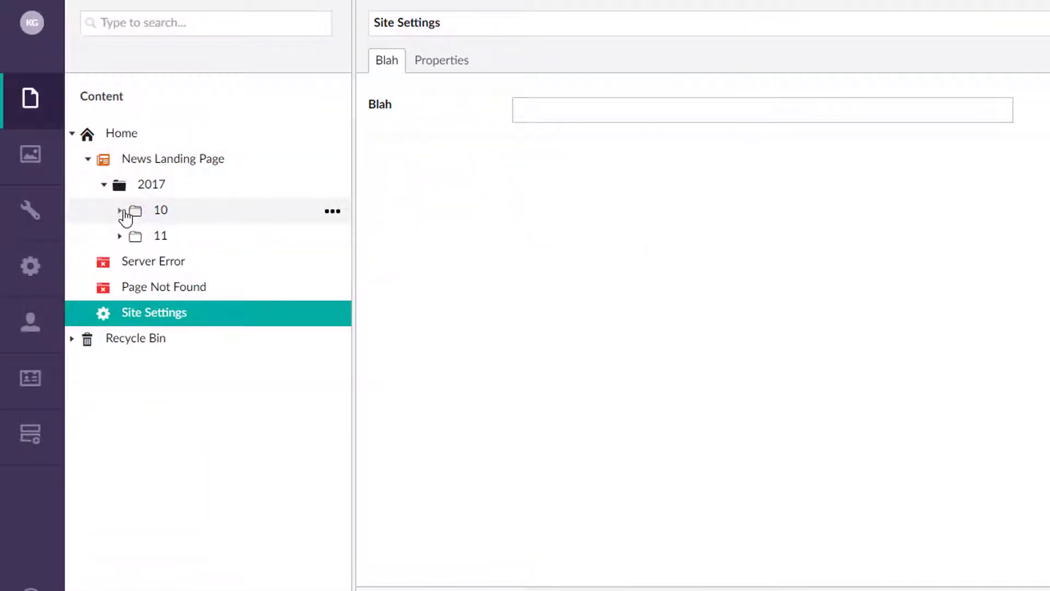
{"action": "left_click", "coordinate": [121, 211]}
{"action": "left_click", "coordinate": [121, 288]}
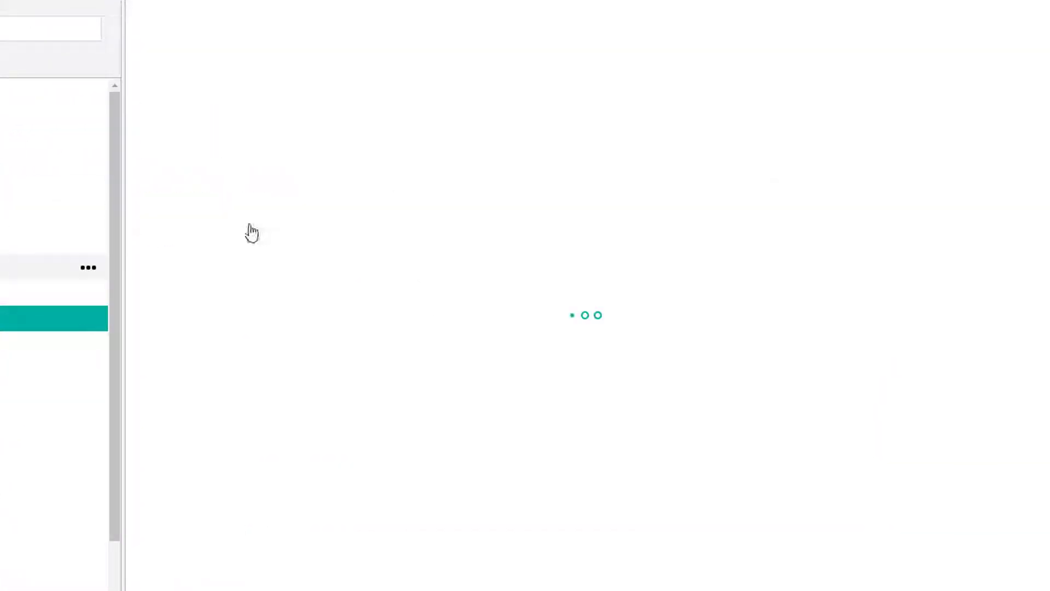
Enable the list view for the Month Folder document type and reload the 2017 folder in the content tree
{"action": "left_click", "coordinate": [894, 52]}
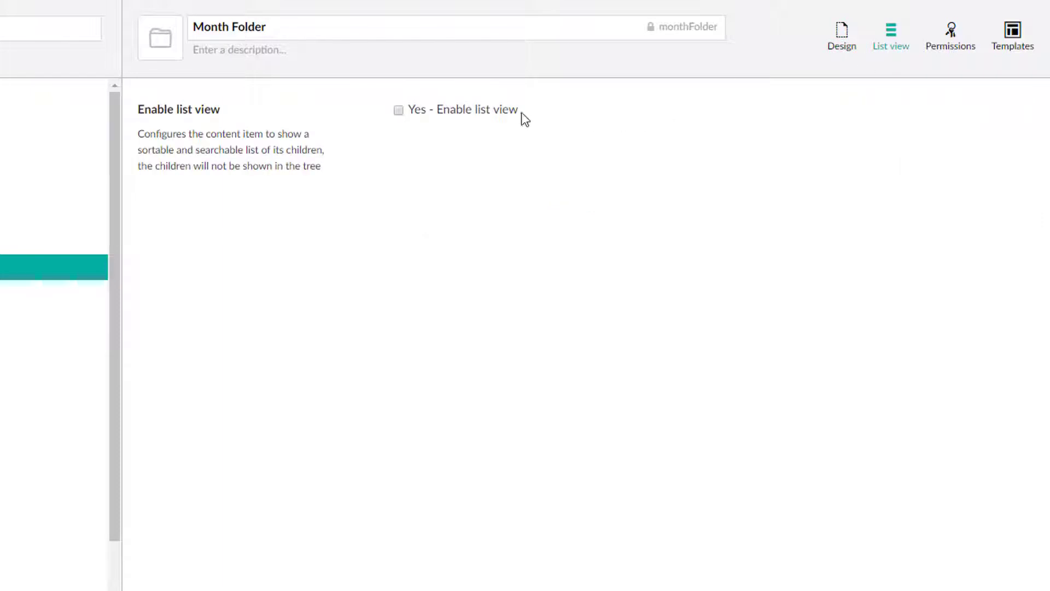
{"action": "left_click", "coordinate": [501, 110]}
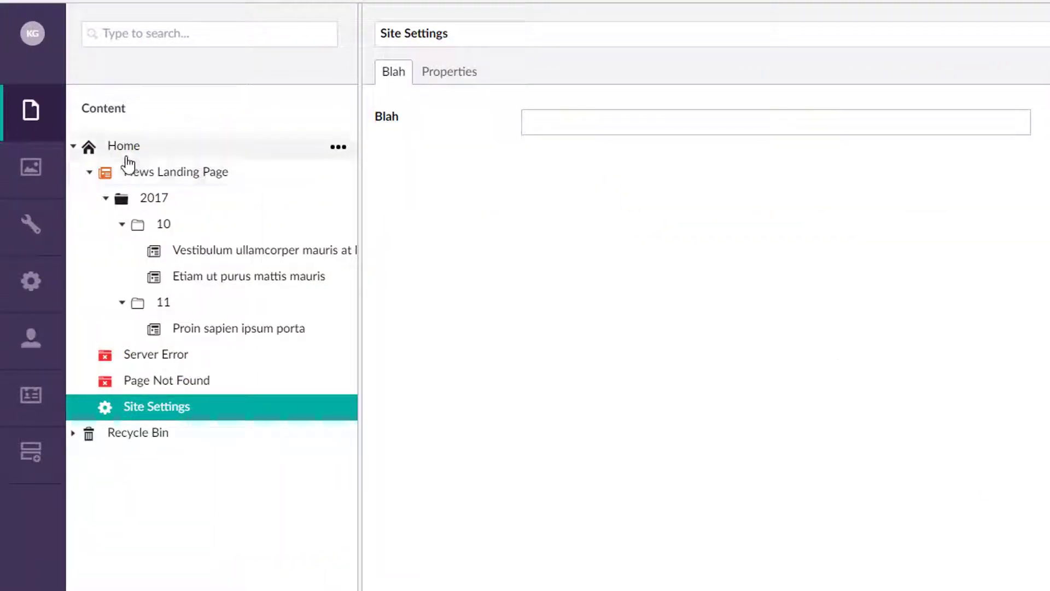
{"action": "right_click", "coordinate": [165, 202]}
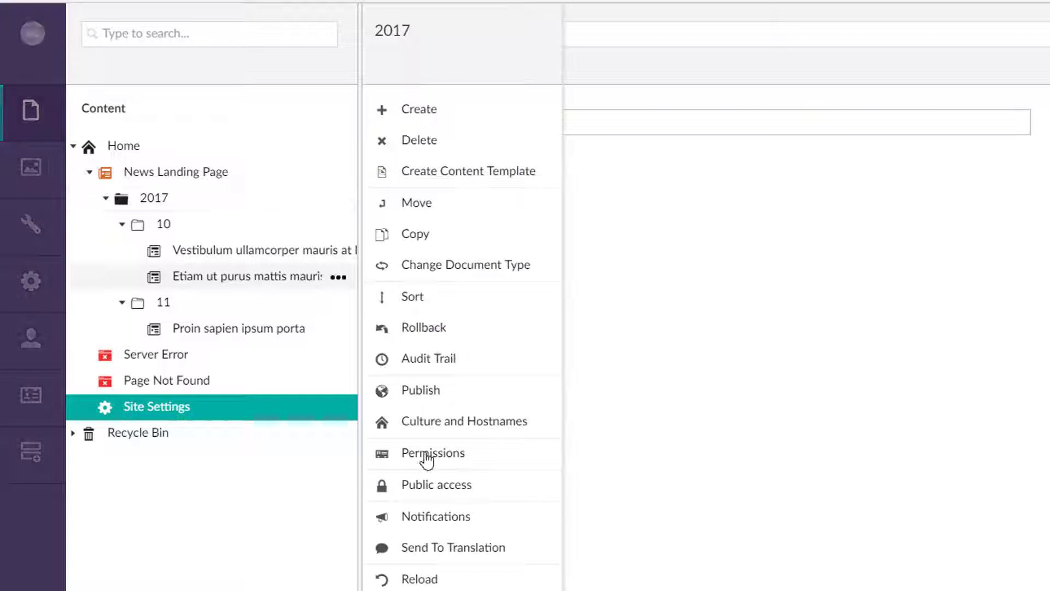
{"action": "left_click", "coordinate": [420, 579]}
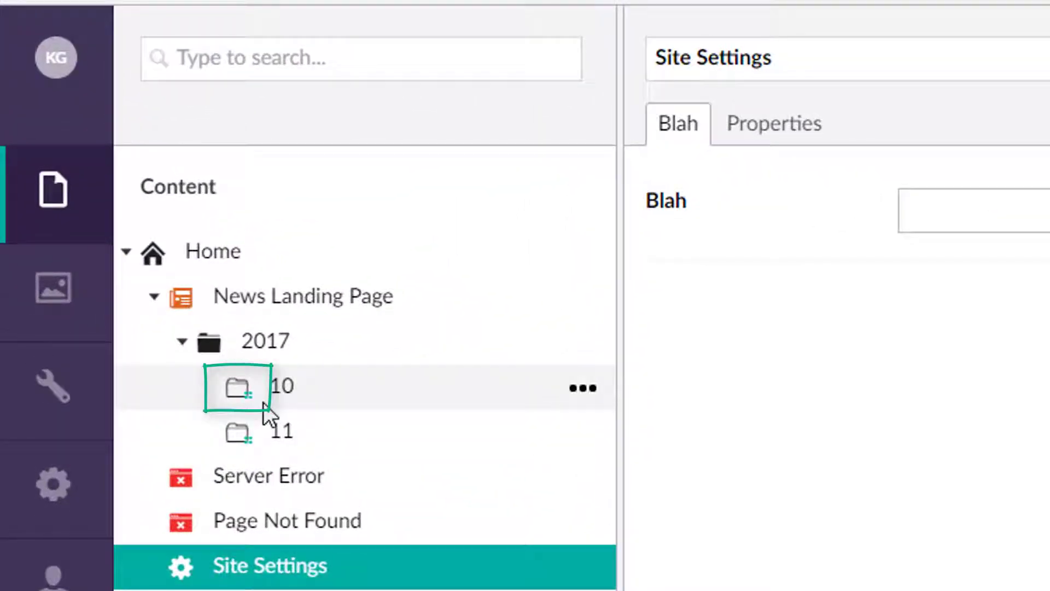
Open month folder 10 and examine the content and properties of the news item "Vestibulum ullamcorper mauris at ligula"
{"action": "left_click", "coordinate": [287, 399]}
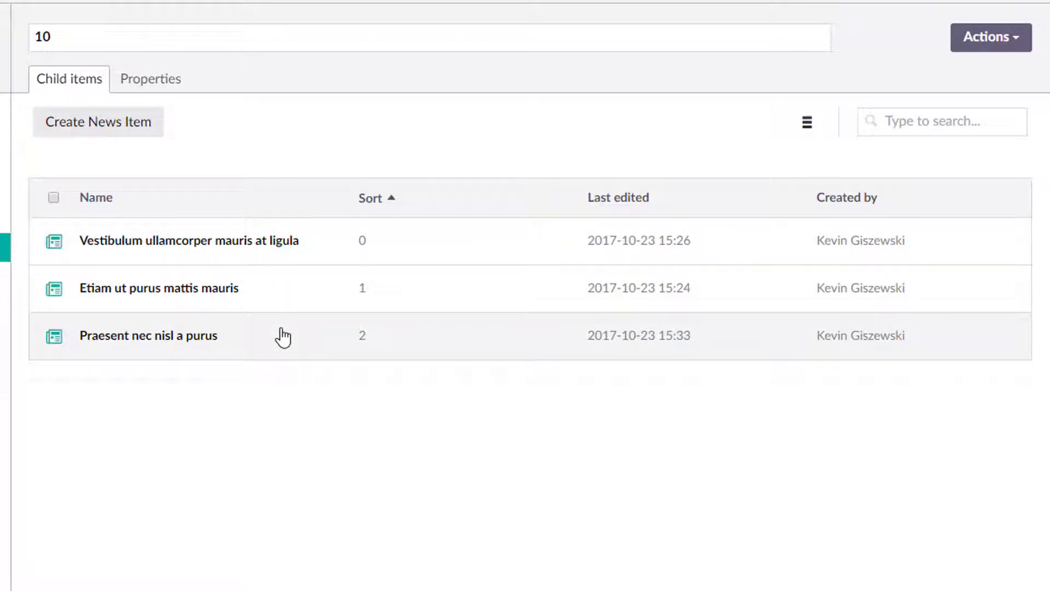
{"action": "left_click", "coordinate": [160, 247]}
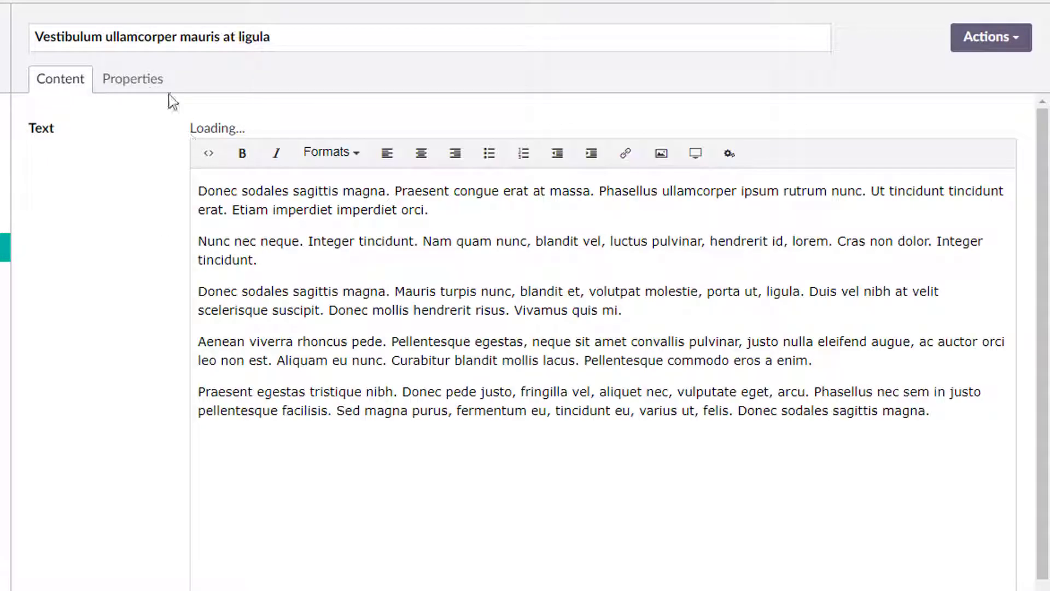
{"action": "left_click", "coordinate": [141, 83]}
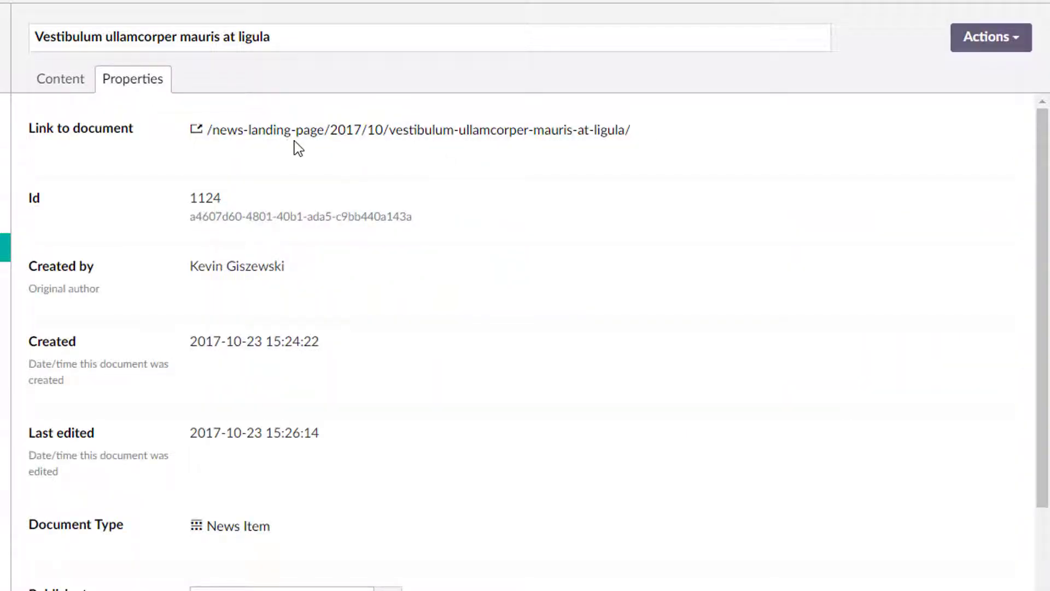
{"action": "left_click", "coordinate": [61, 81]}
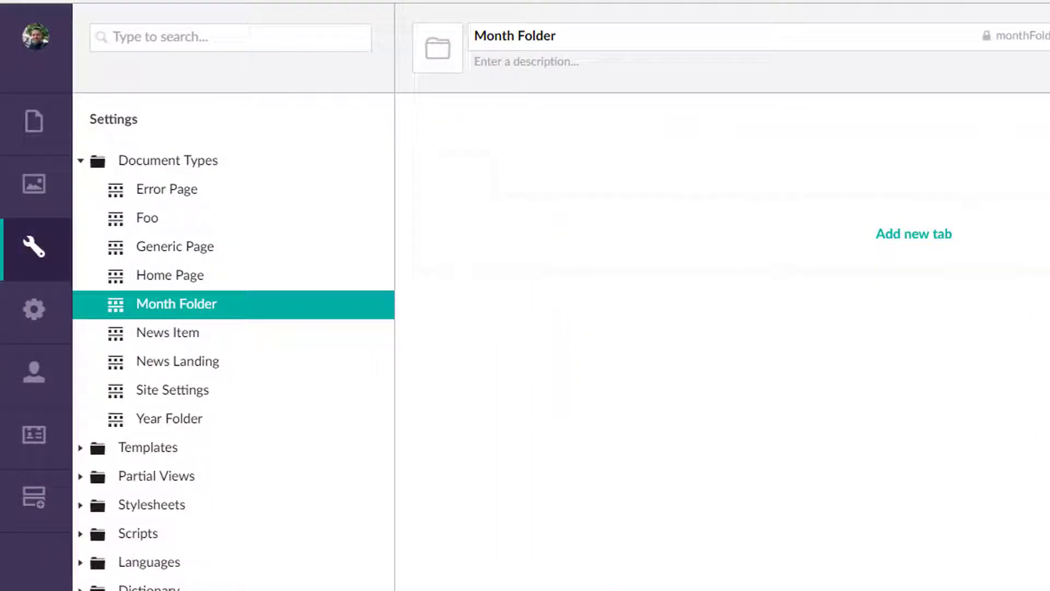
Examine the custom list view settings of the Month Folder document type, including page size, layouts, displayed columns and ordering
{"action": "left_click", "coordinate": [1012, 43]}
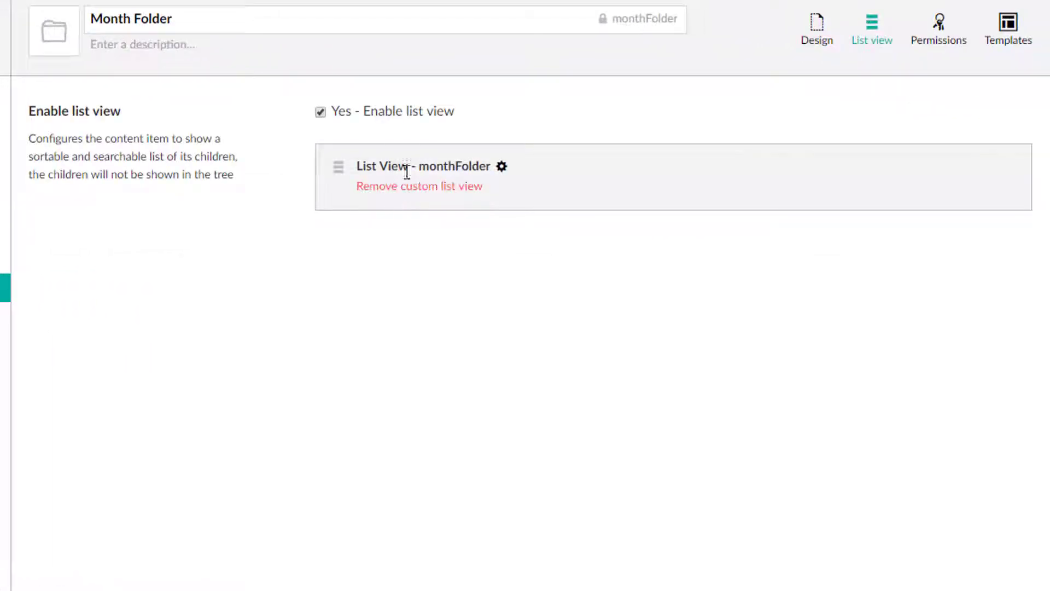
{"action": "left_click", "coordinate": [501, 171]}
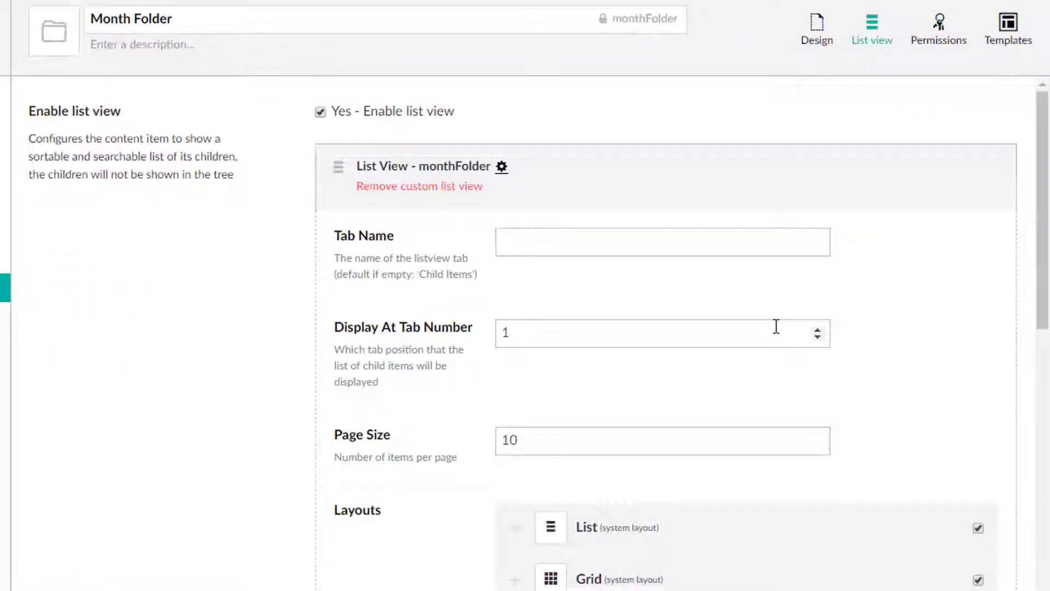
{"action": "scroll", "coordinate": [952, 345], "scroll_direction": "down", "scroll_amount": 2}
{"action": "scroll", "coordinate": [952, 345], "scroll_direction": "down", "scroll_amount": 12}
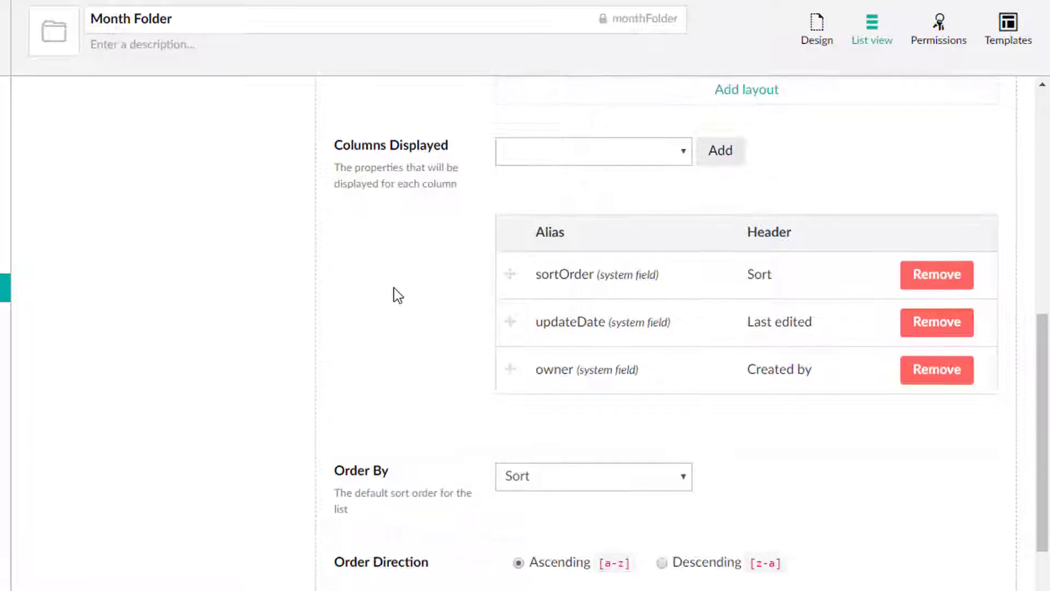
{"action": "scroll", "coordinate": [678, 562], "scroll_direction": "up", "scroll_amount": 12}
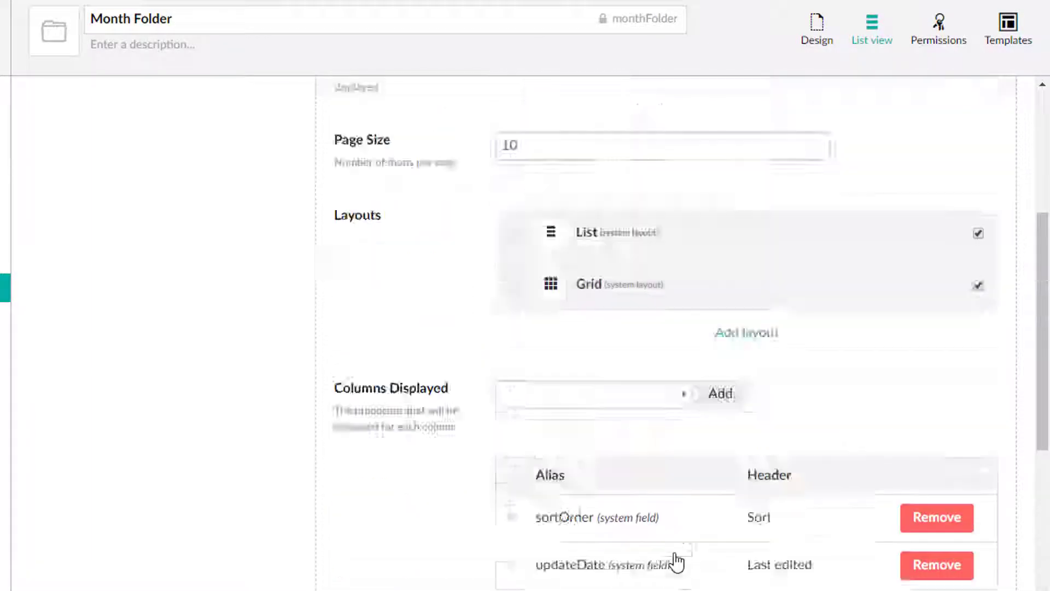
{"action": "scroll", "coordinate": [316, 458], "scroll_direction": "up", "scroll_amount": 2}
{"action": "left_click", "coordinate": [816, 29]}
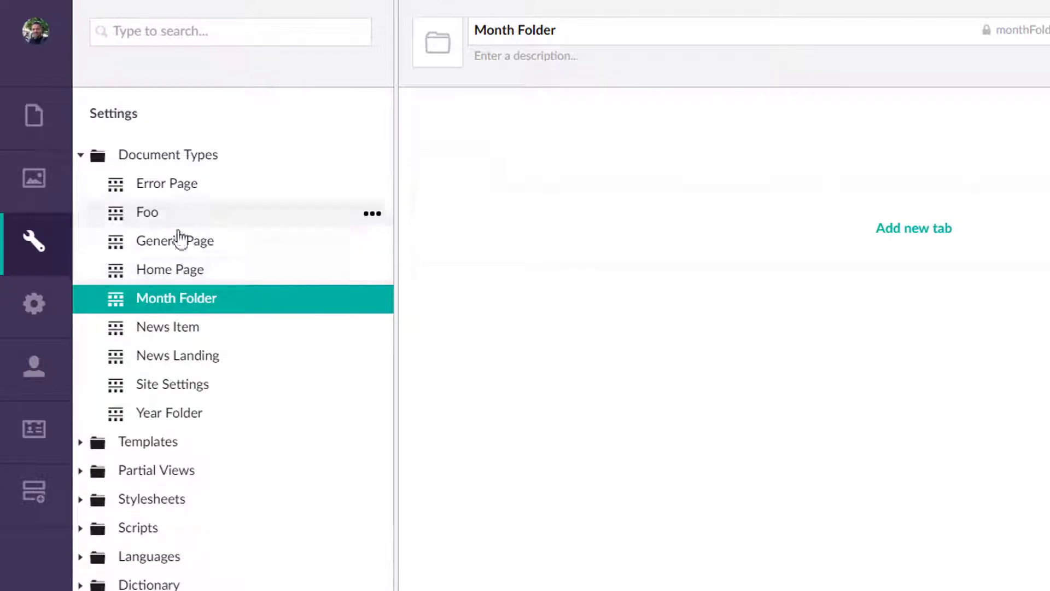
{"action": "right_click", "coordinate": [174, 191]}
{"action": "left_click", "coordinate": [479, 123]}
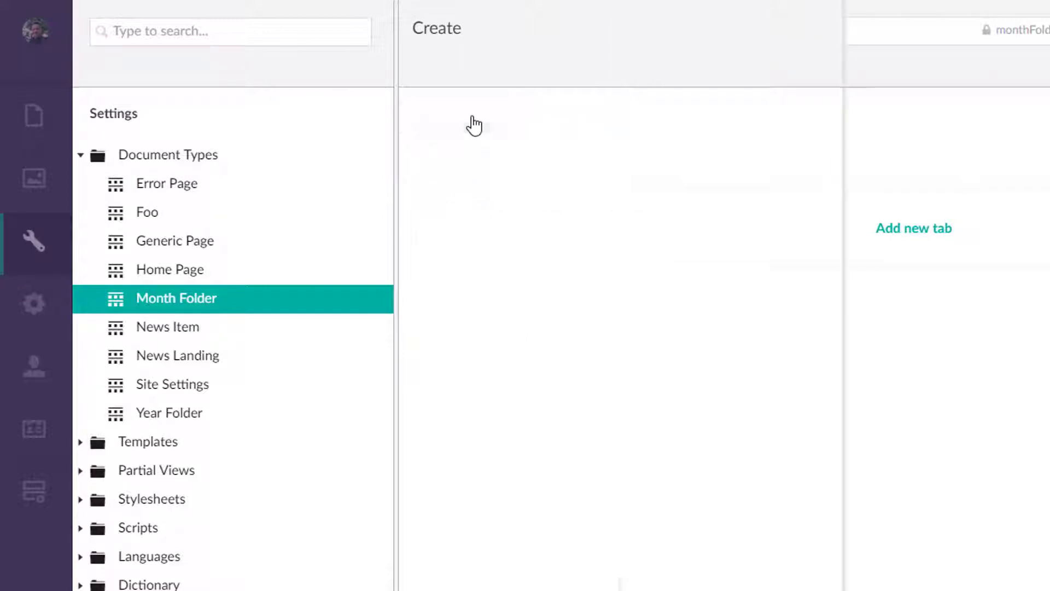
{"action": "left_click", "coordinate": [942, 373]}
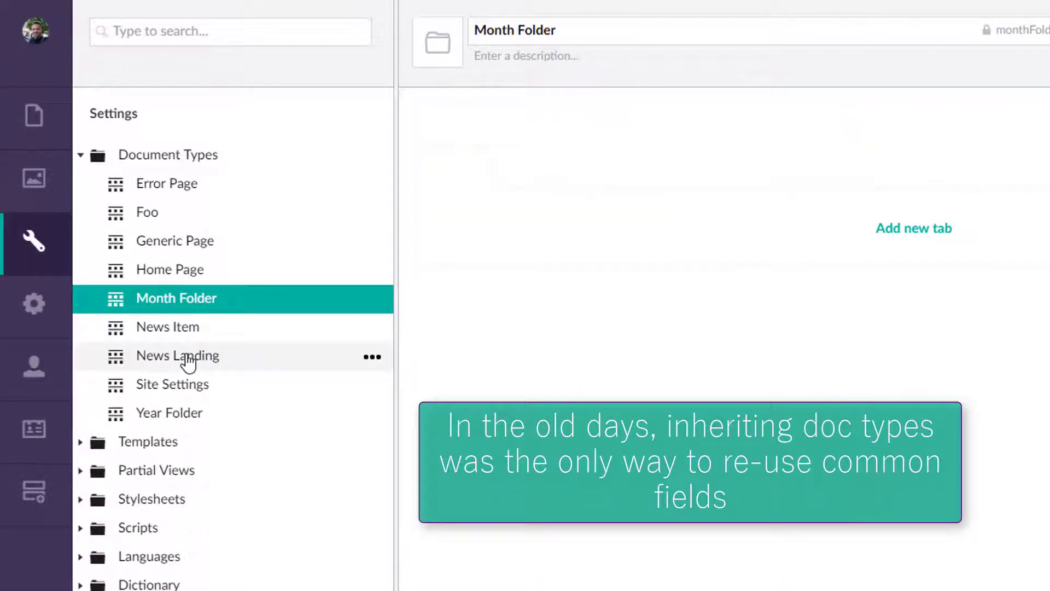
Create a document type with a template named "Inherited News Landing" under News Landing and save it
{"action": "right_click", "coordinate": [173, 369]}
{"action": "left_click", "coordinate": [461, 131]}
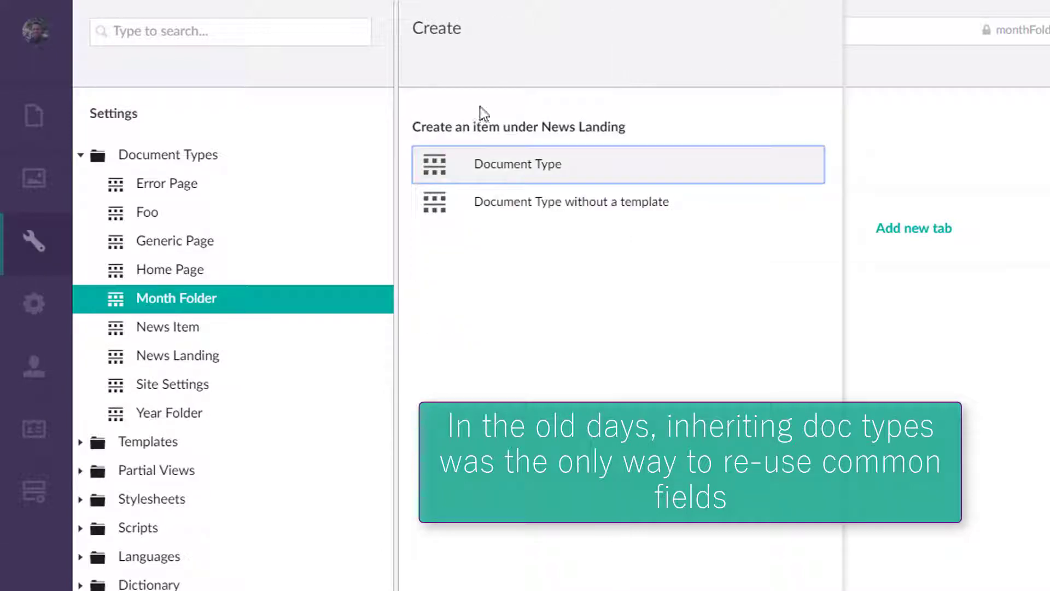
{"action": "left_click", "coordinate": [525, 178]}
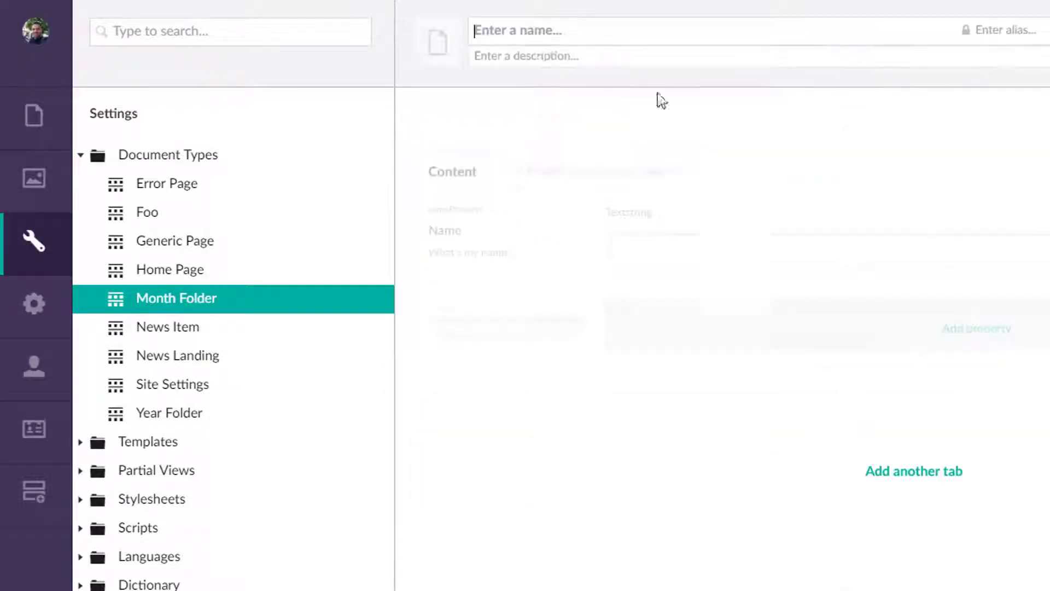
{"action": "type", "text": "Inh"}
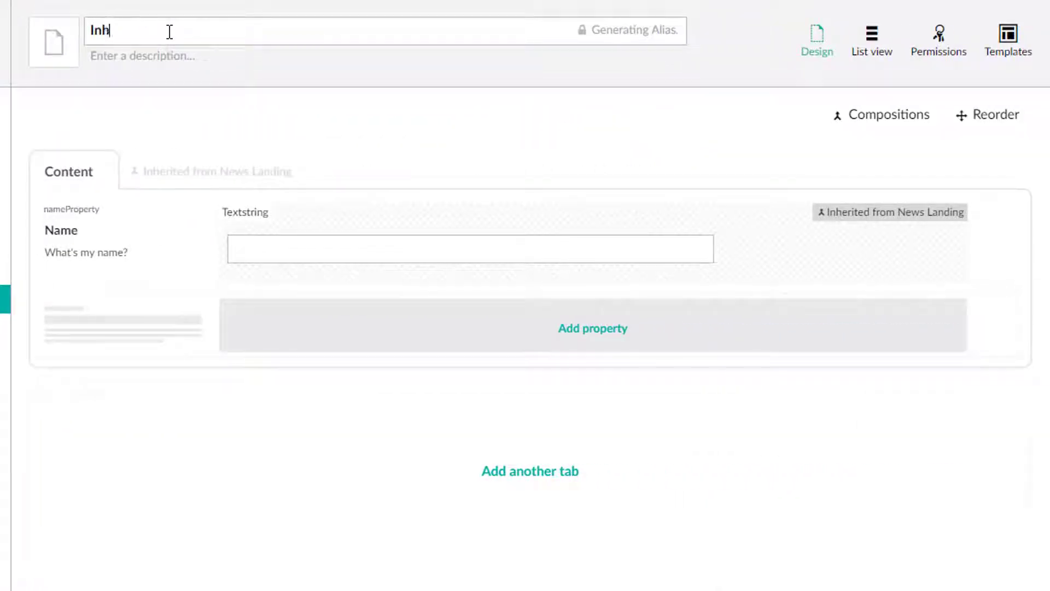
{"action": "type", "text": "erited News "}
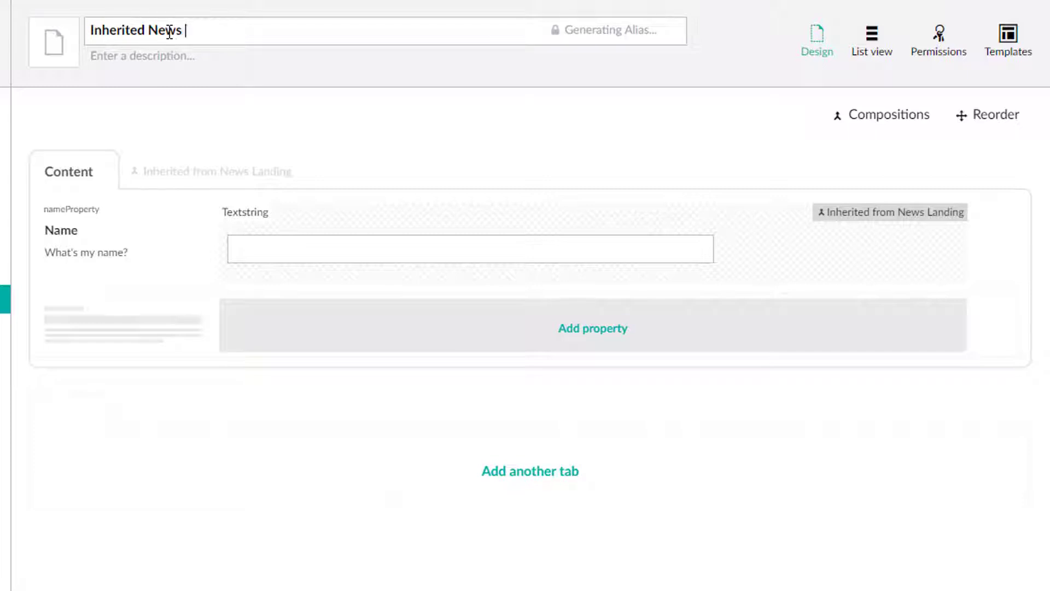
{"action": "type", "text": "Landing"}
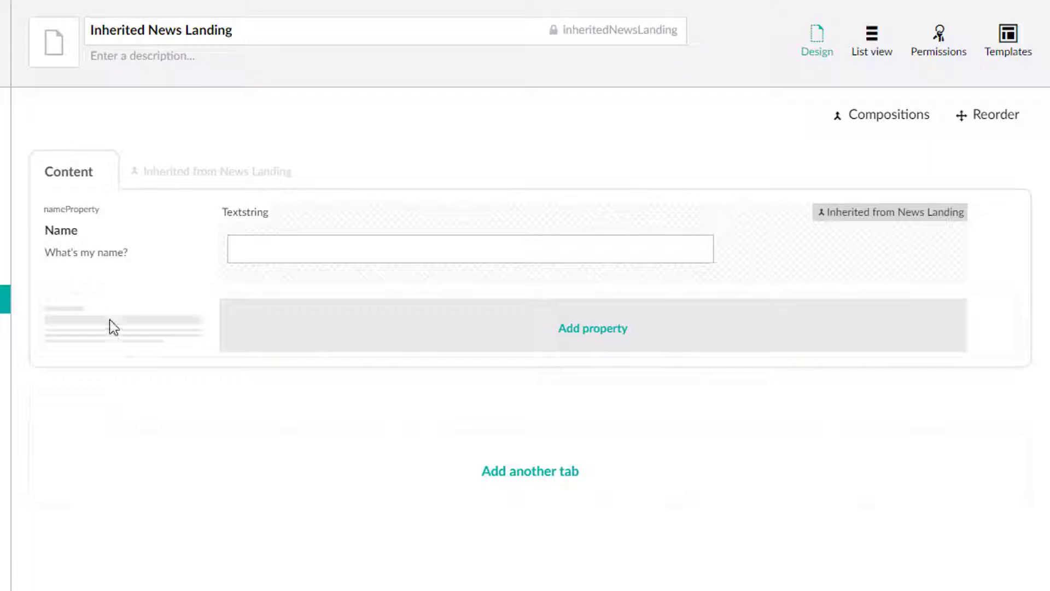
{"action": "key", "text": "ctrl+s"}
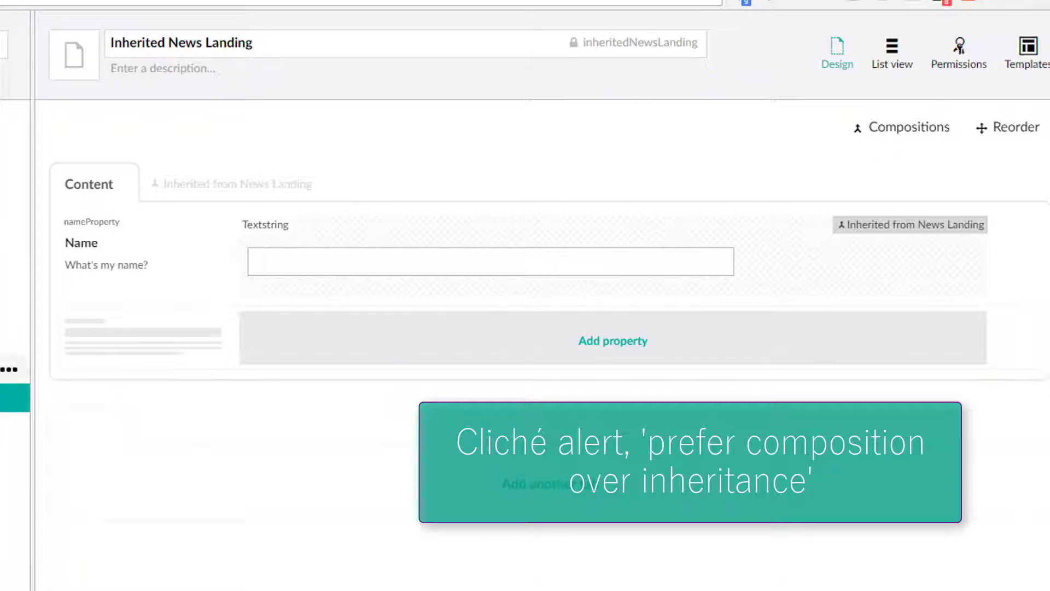
Create a document type without a template named "SEO" under Document Types and add a tab named "SEO" to it
{"action": "left_click", "coordinate": [9, 168]}
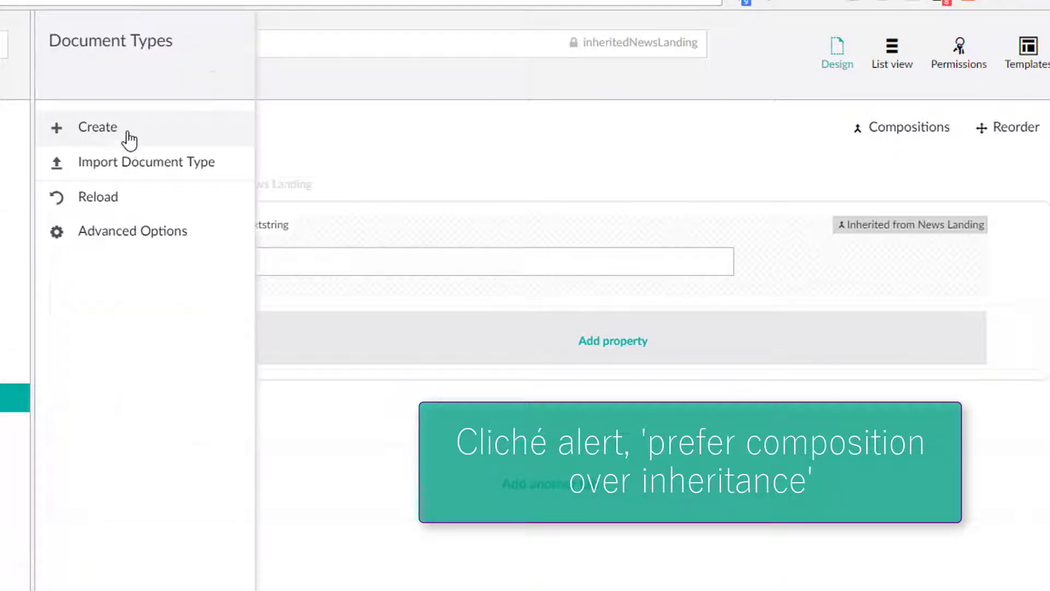
{"action": "left_click", "coordinate": [126, 134]}
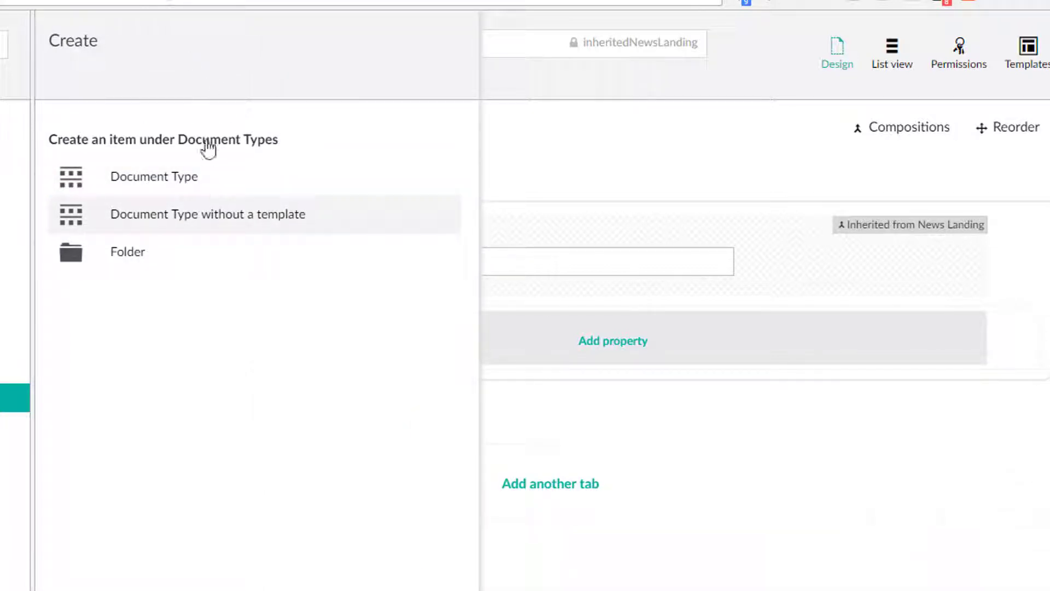
{"action": "left_click", "coordinate": [207, 215]}
{"action": "type", "text": "SEO"}
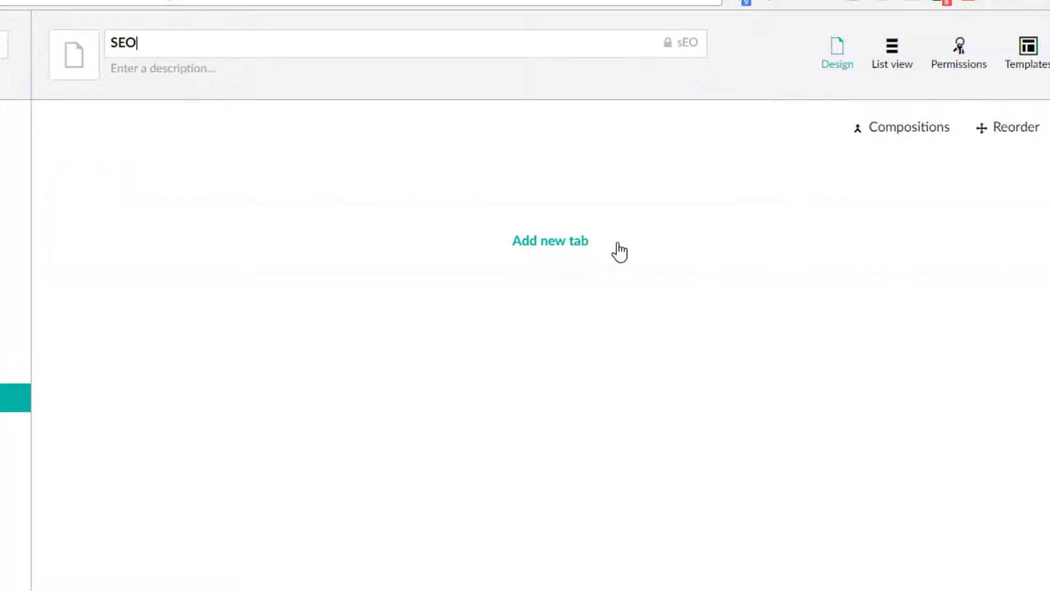
{"action": "left_click", "coordinate": [551, 244]}
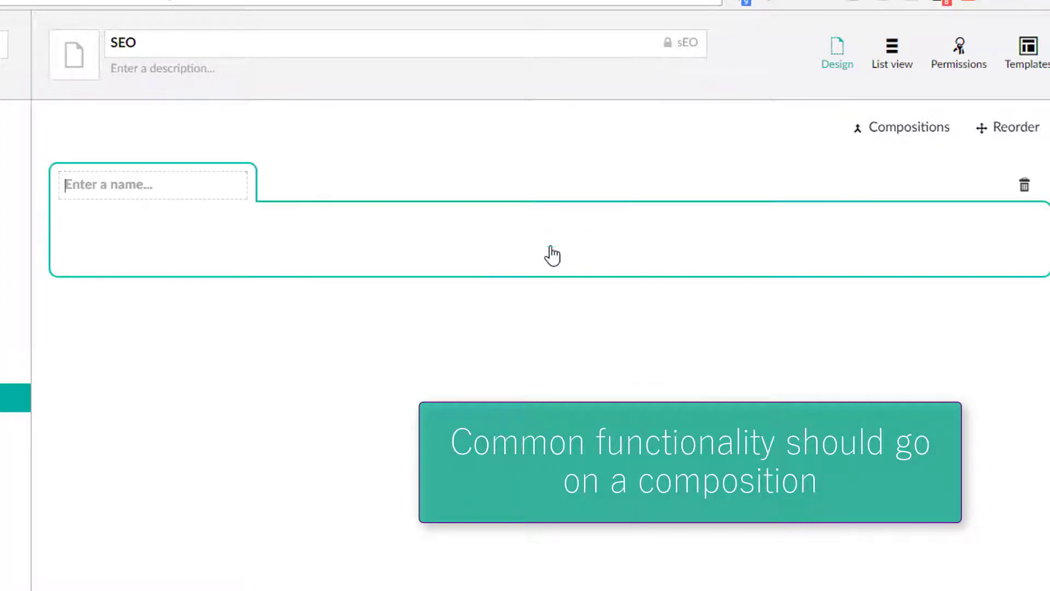
{"action": "type", "text": "DEO"}
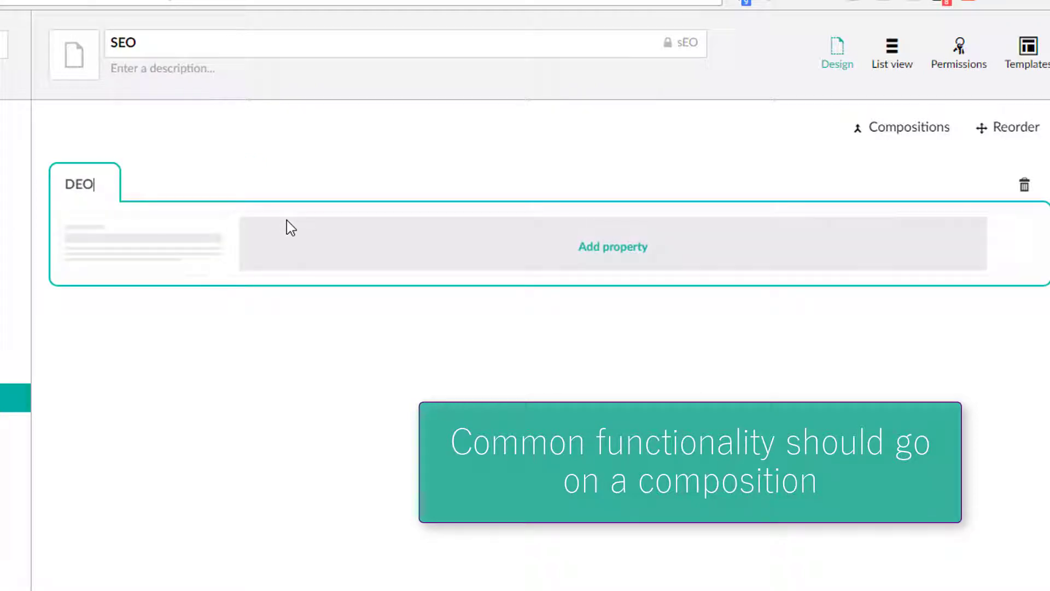
{"action": "key", "text": "BackSpace"}
{"action": "key", "text": "BackSpace"}
{"action": "key", "text": "BackSpace"}
{"action": "type", "text": "SEO"}
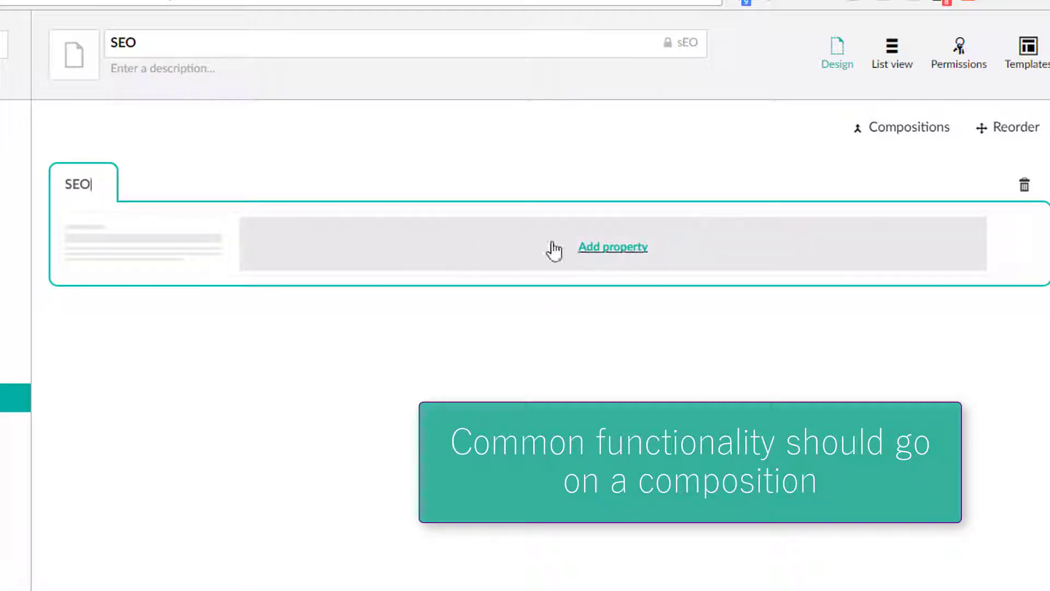
Add a "Meta Keywords" property to the SEO tab using the existing Textstring editor
{"action": "left_click", "coordinate": [616, 252]}
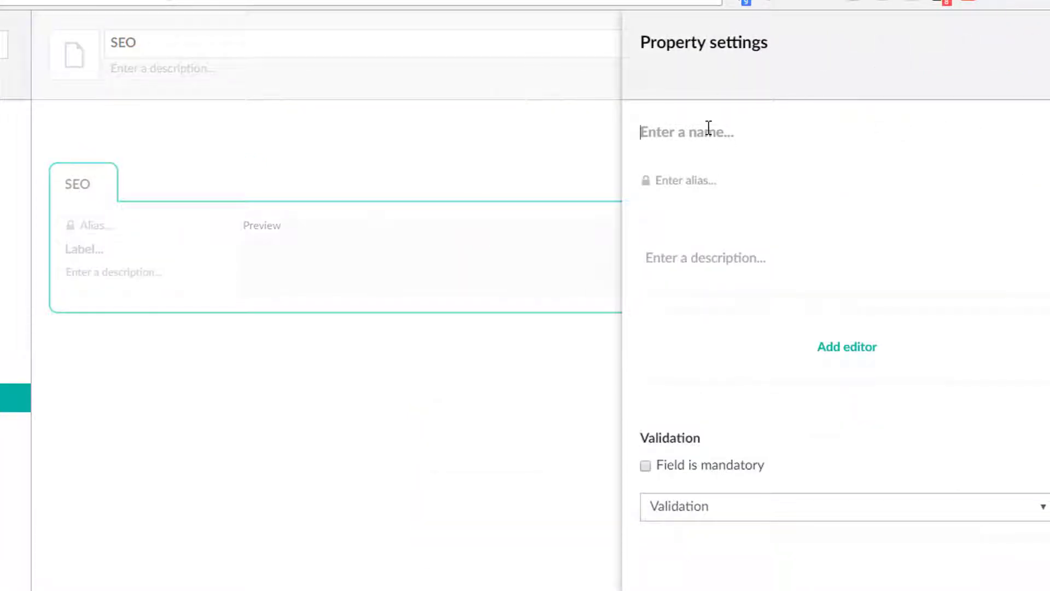
{"action": "type", "text": "Meg"}
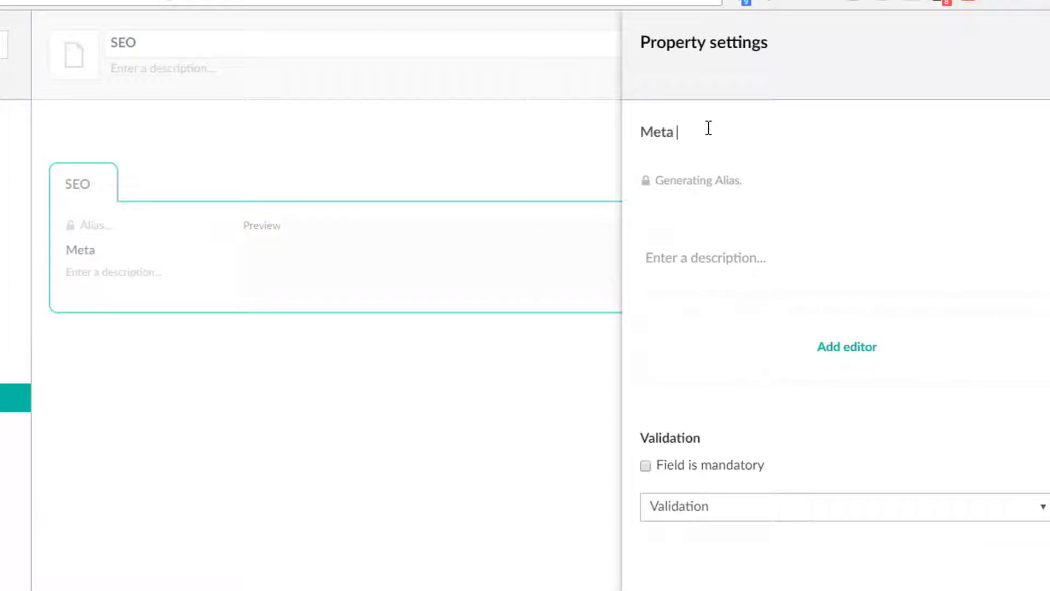
{"action": "left_click", "coordinate": [846, 353]}
{"action": "left_click", "coordinate": [796, 185]}
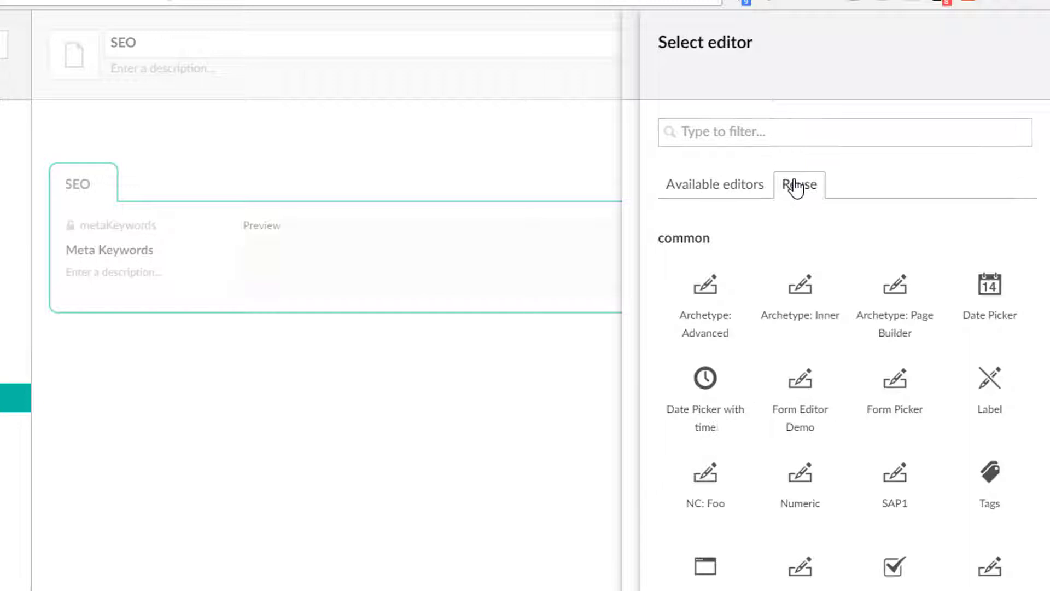
{"action": "left_click", "coordinate": [748, 138]}
{"action": "type", "text": "test"}
{"action": "type", "text": "text"}
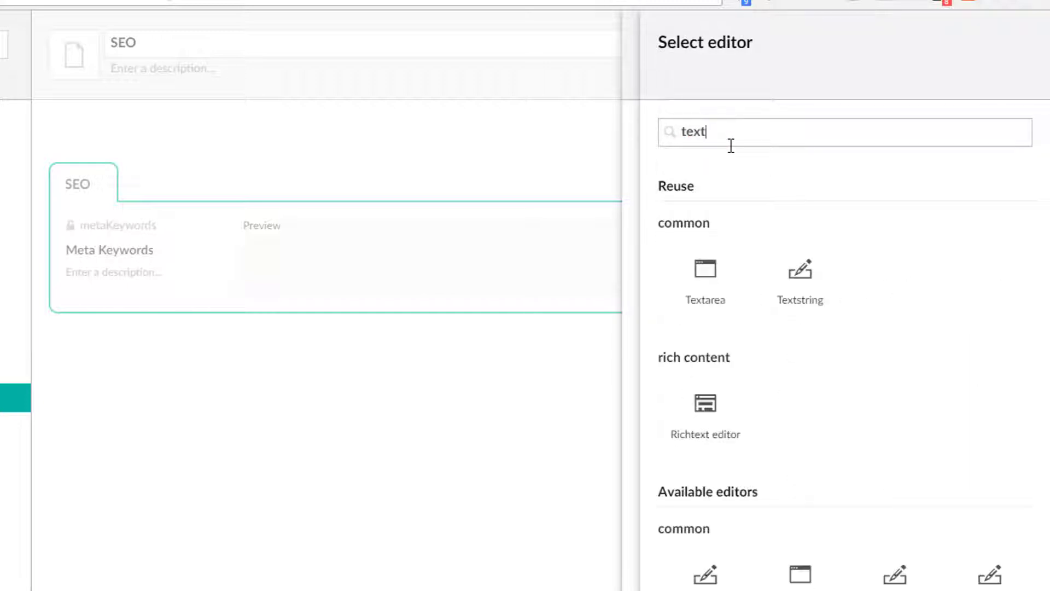
{"action": "left_click", "coordinate": [800, 298]}
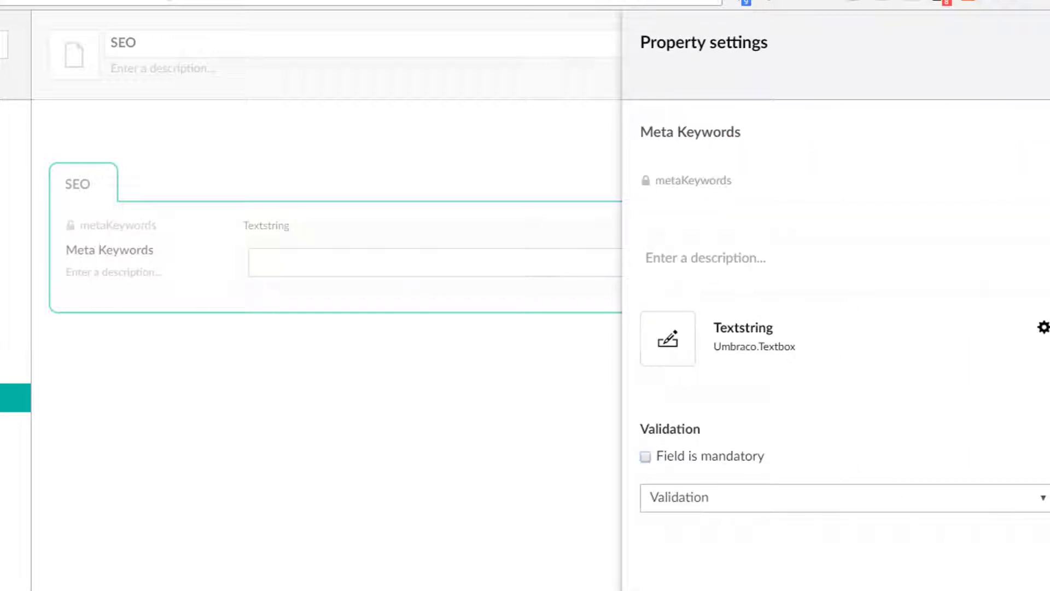
Add a "Meta Description" property with the existing Textarea editor to the SEO tab and save the document type
{"action": "left_click", "coordinate": [633, 347]}
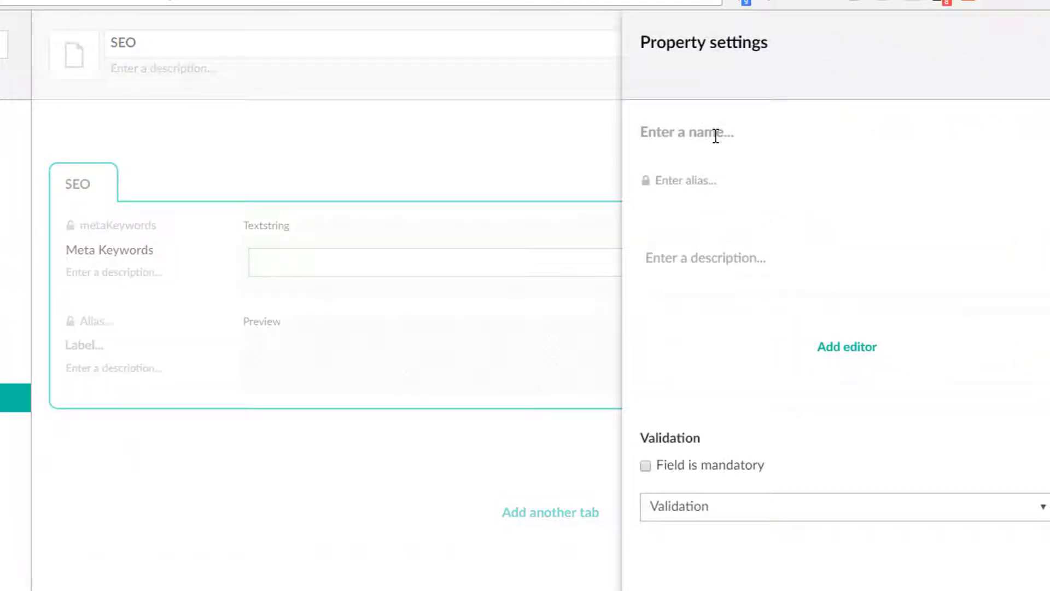
{"action": "type", "text": "Meta Description"}
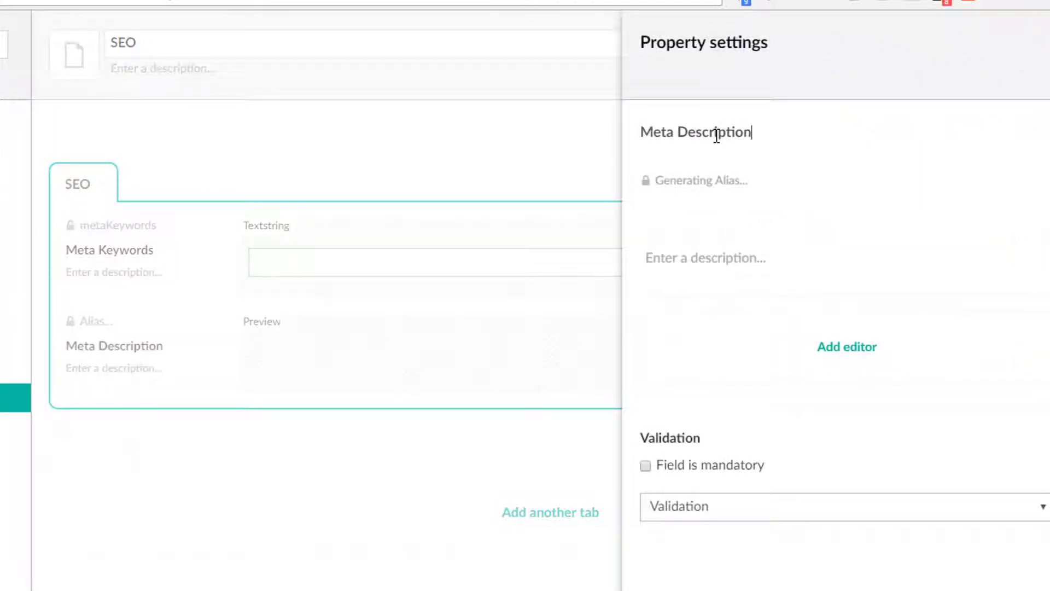
{"action": "left_click", "coordinate": [847, 346]}
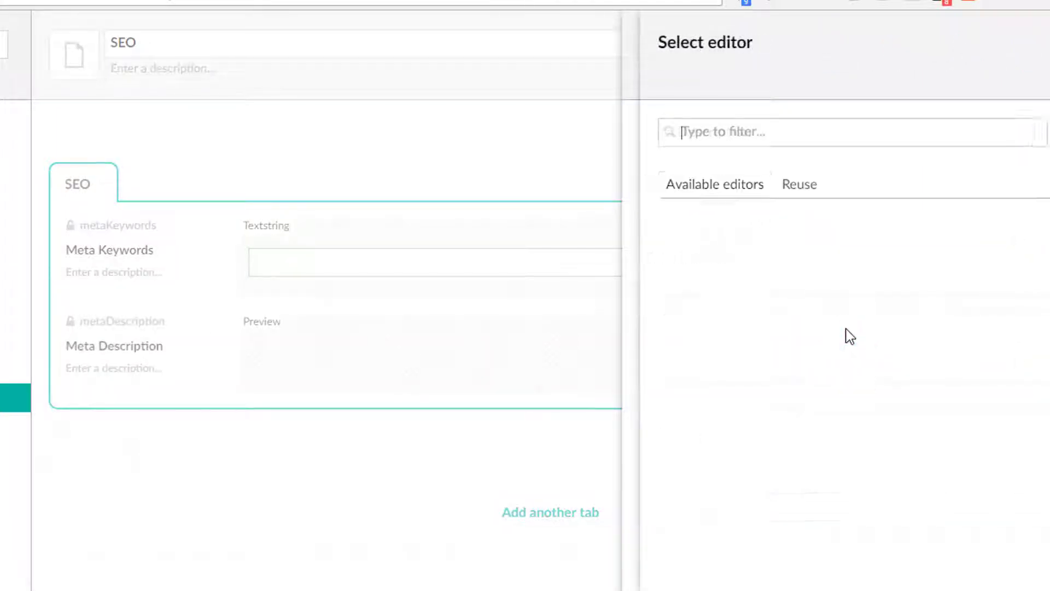
{"action": "left_click", "coordinate": [800, 188]}
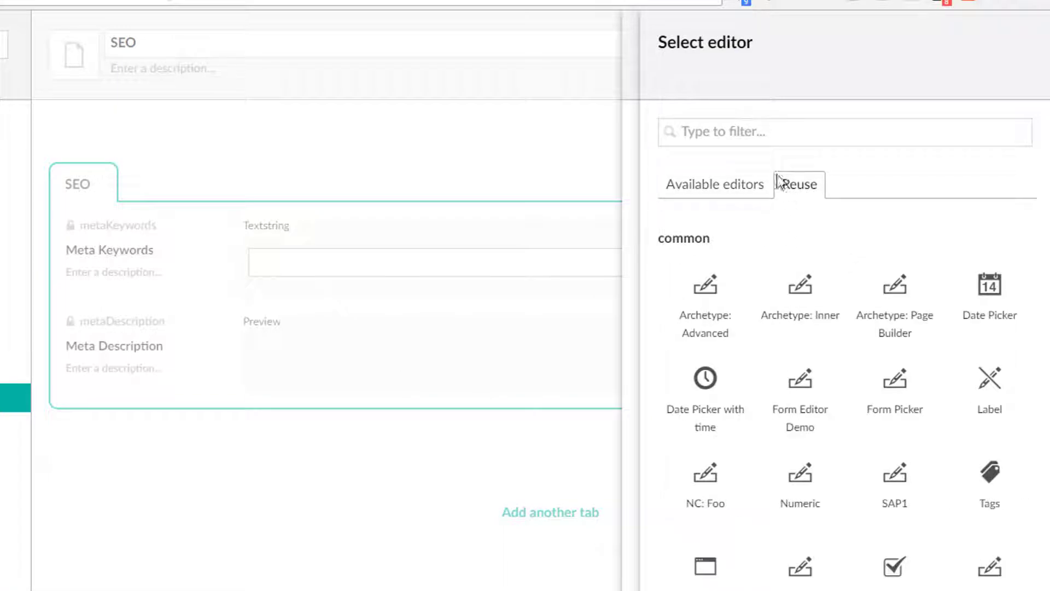
{"action": "left_click", "coordinate": [772, 133]}
{"action": "type", "text": "texta"}
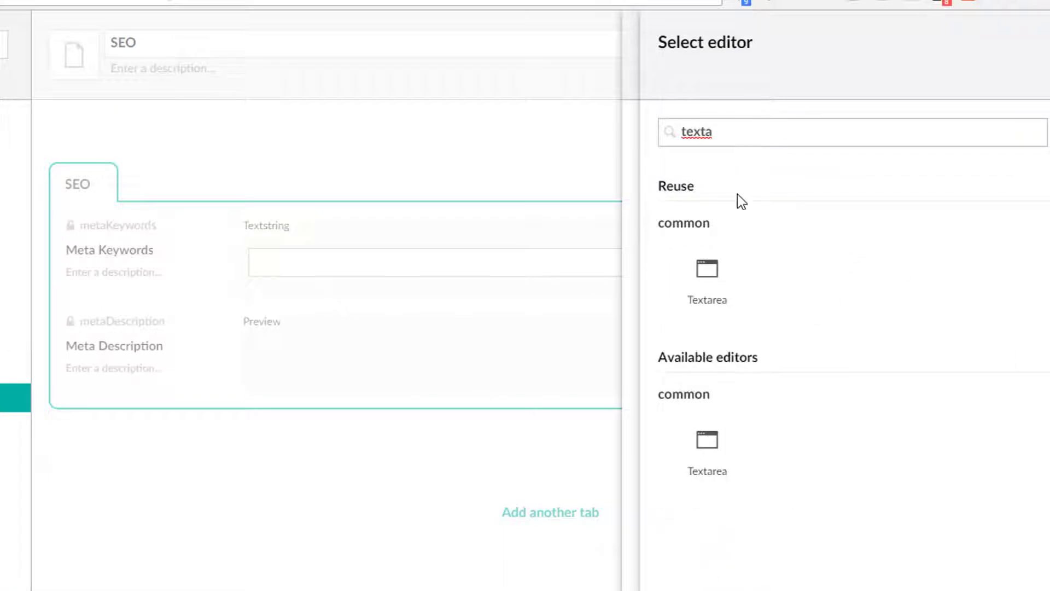
{"action": "left_click", "coordinate": [718, 278]}
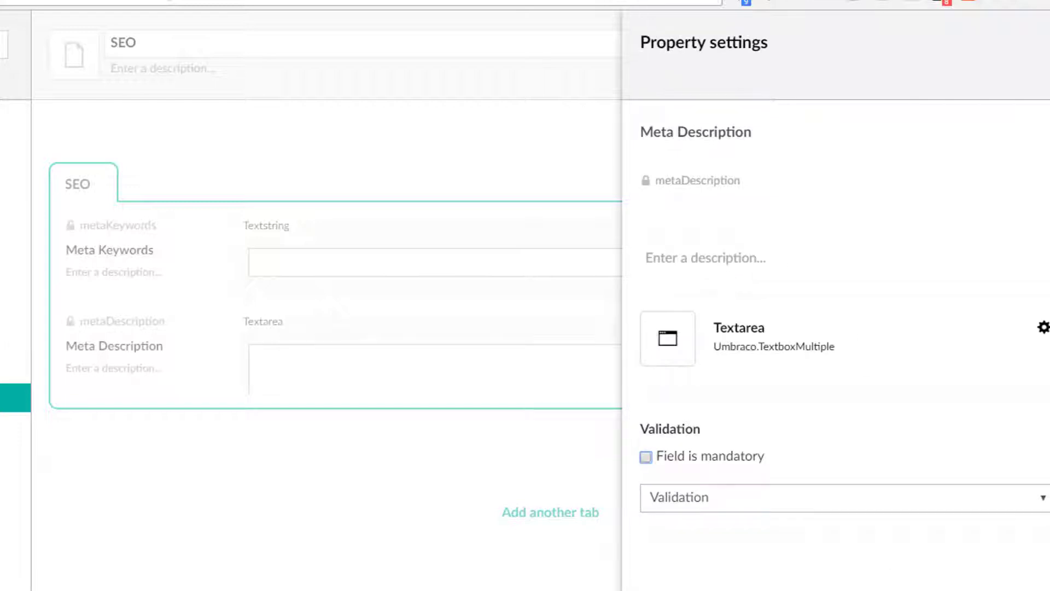
{"action": "key", "text": "Return"}
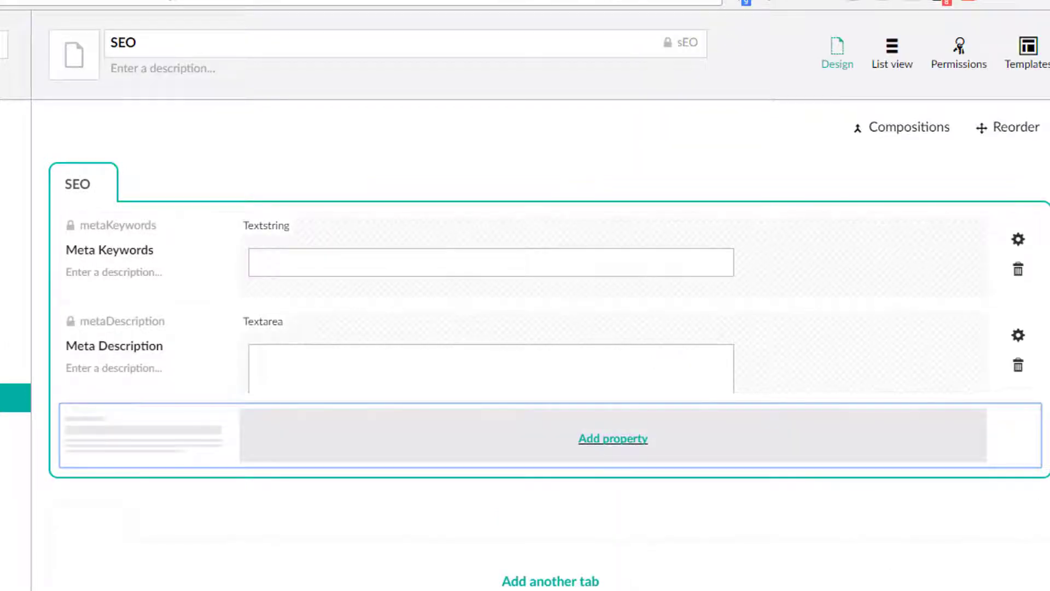
{"action": "key", "text": "ctrl+s"}
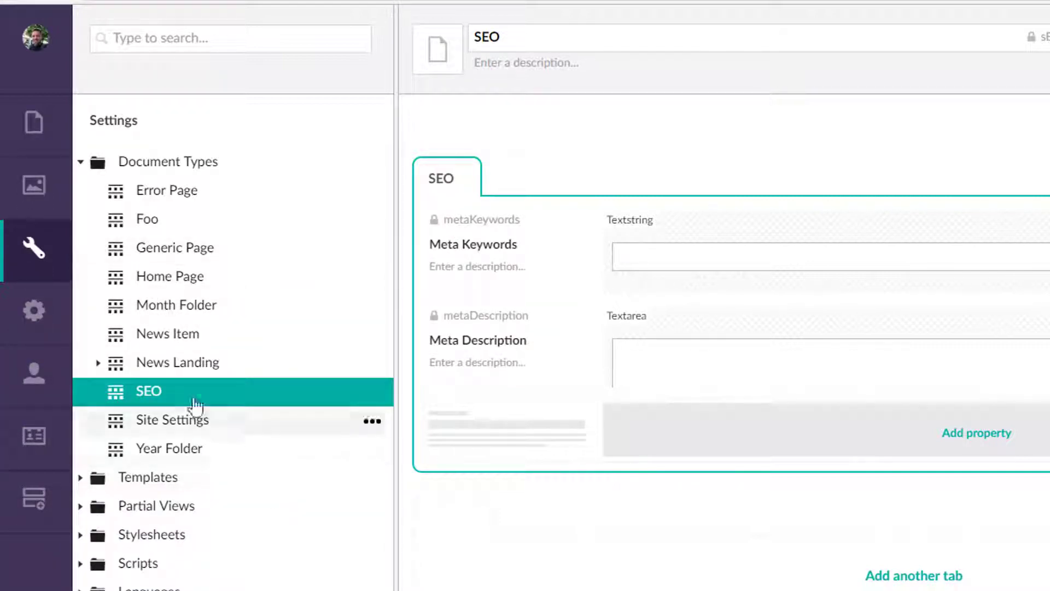
Add the SEO document type as a composition to the Home Page document type
{"action": "left_click", "coordinate": [186, 280]}
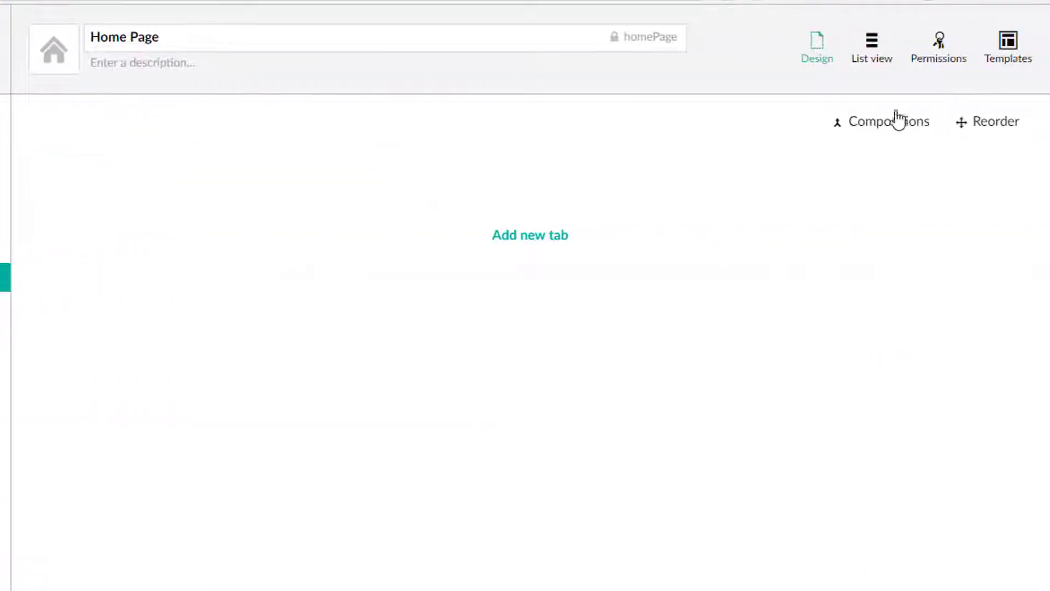
{"action": "left_click", "coordinate": [893, 120]}
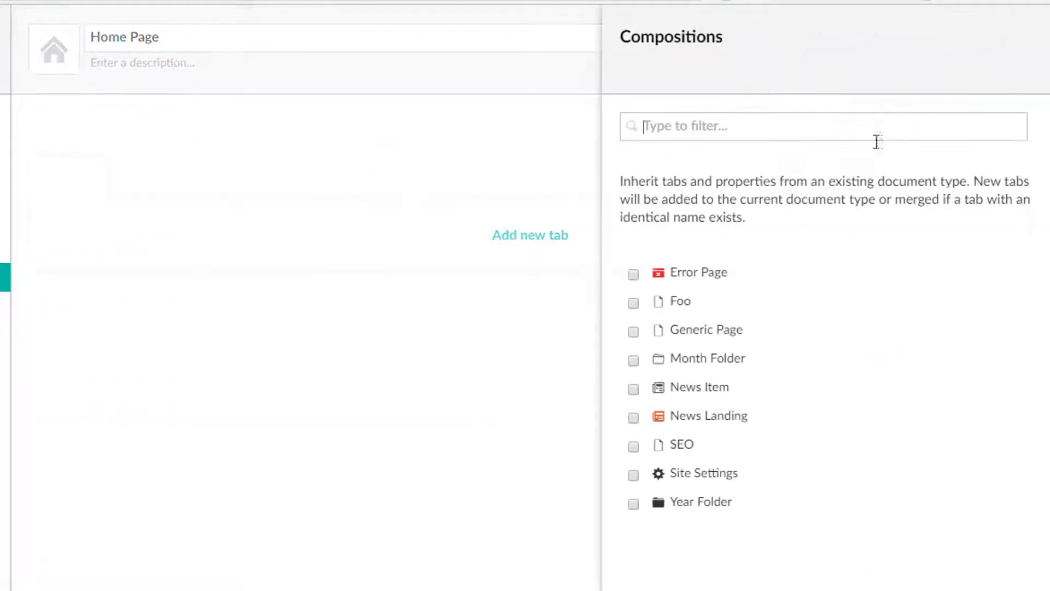
{"action": "left_click", "coordinate": [634, 446]}
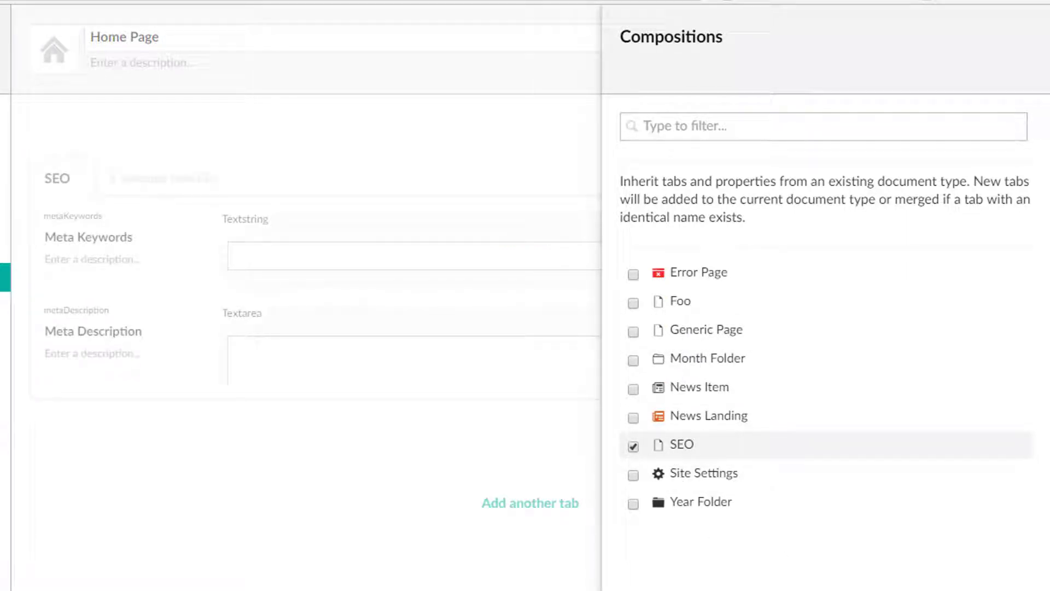
{"action": "left_click", "coordinate": [1006, 590]}
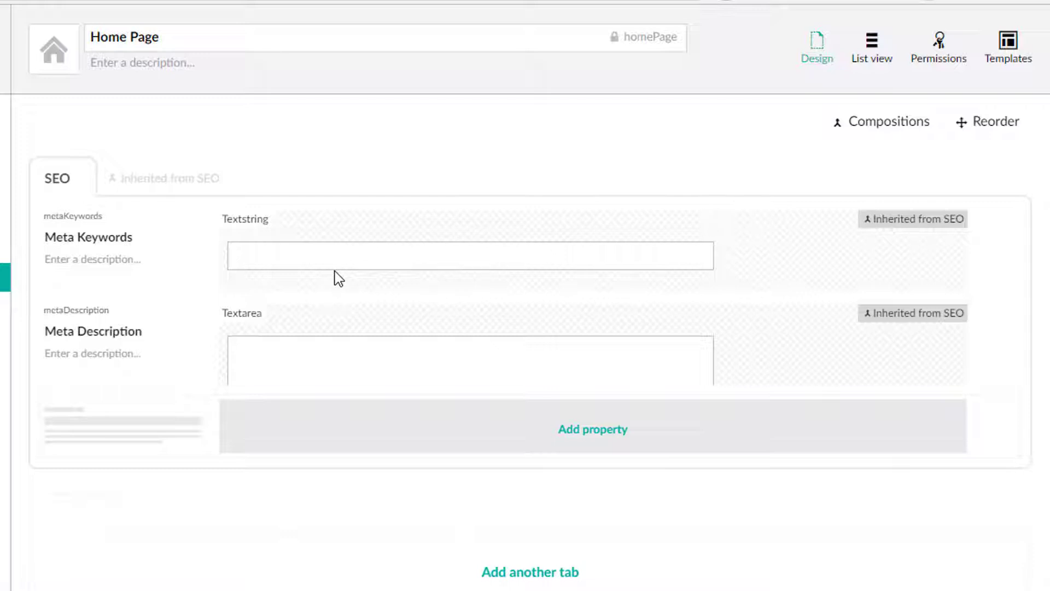
Review the Home Page document type's compositions and examine the SEO fields on the Home content node
{"action": "left_click", "coordinate": [900, 133]}
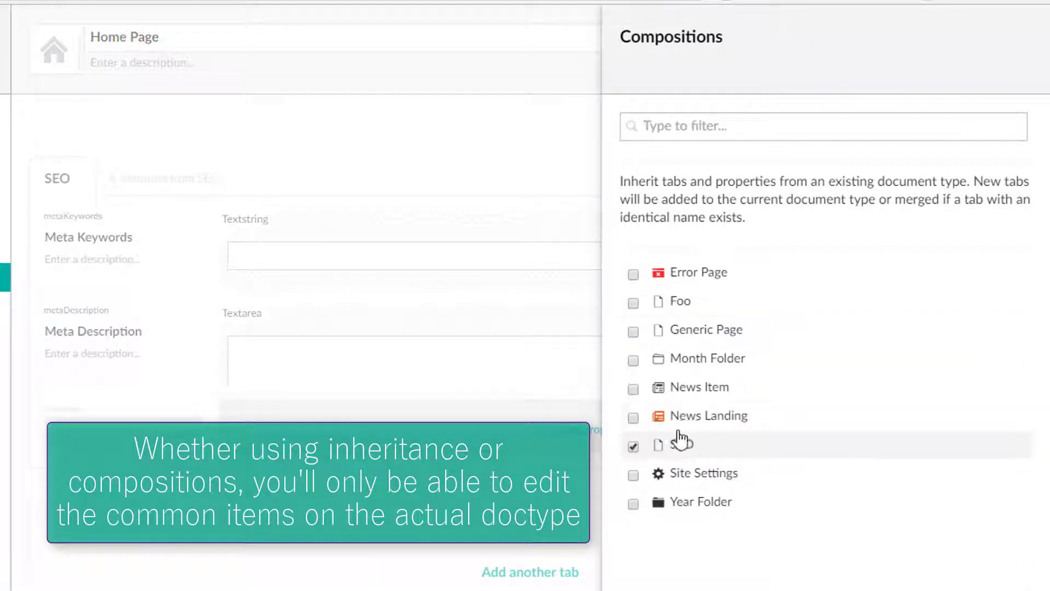
{"action": "key", "text": "Escape"}
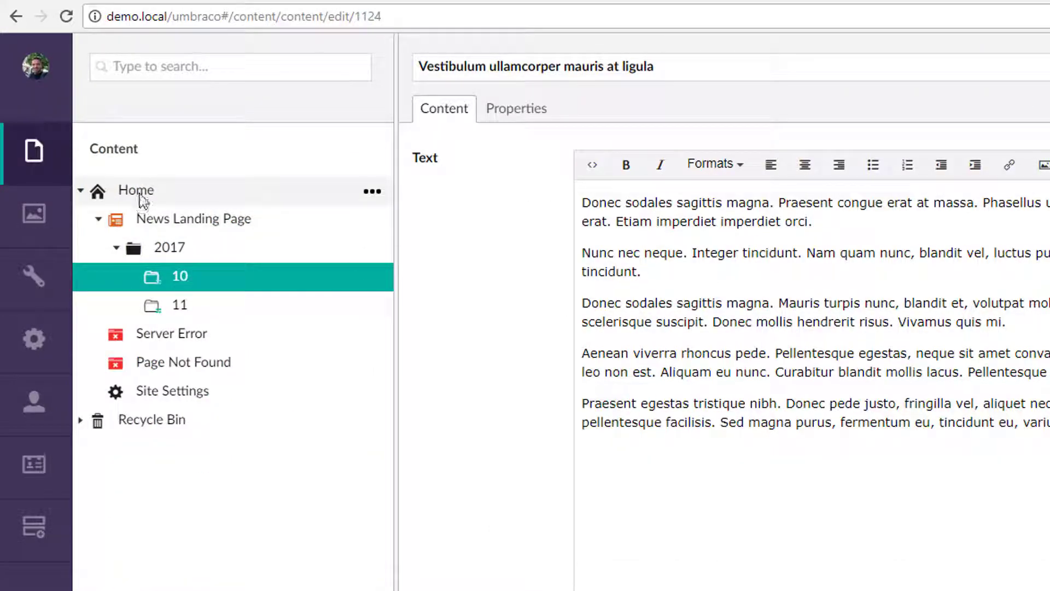
{"action": "left_click", "coordinate": [140, 195]}
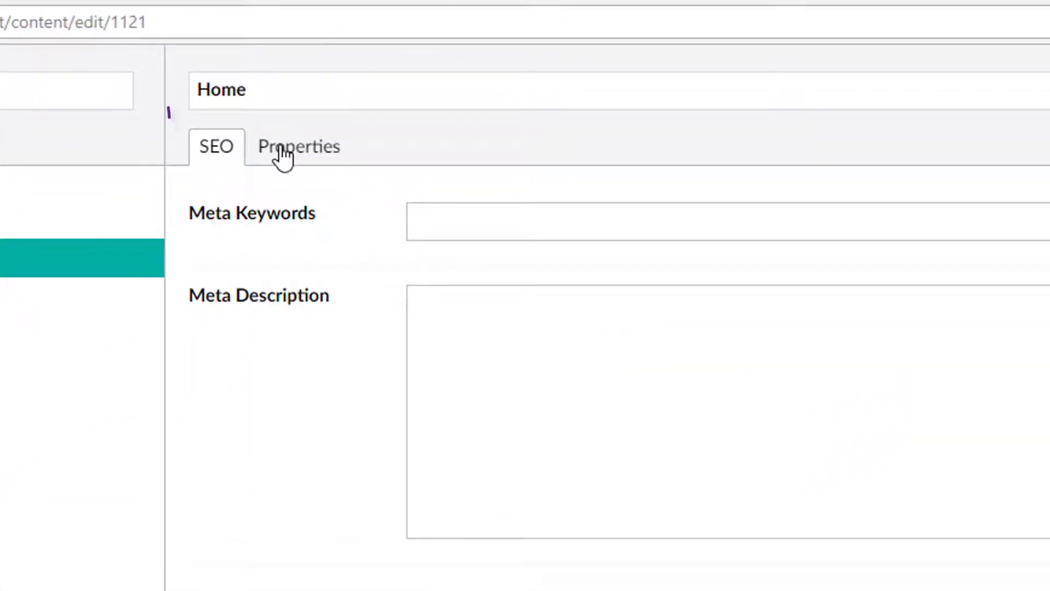
{"action": "mouse_move", "coordinate": [169, 112]}
{"action": "left_mouse_down"}
{"action": "mouse_move", "coordinate": [267, 184]}
{"action": "mouse_move", "coordinate": [168, 109]}
{"action": "left_mouse_up"}
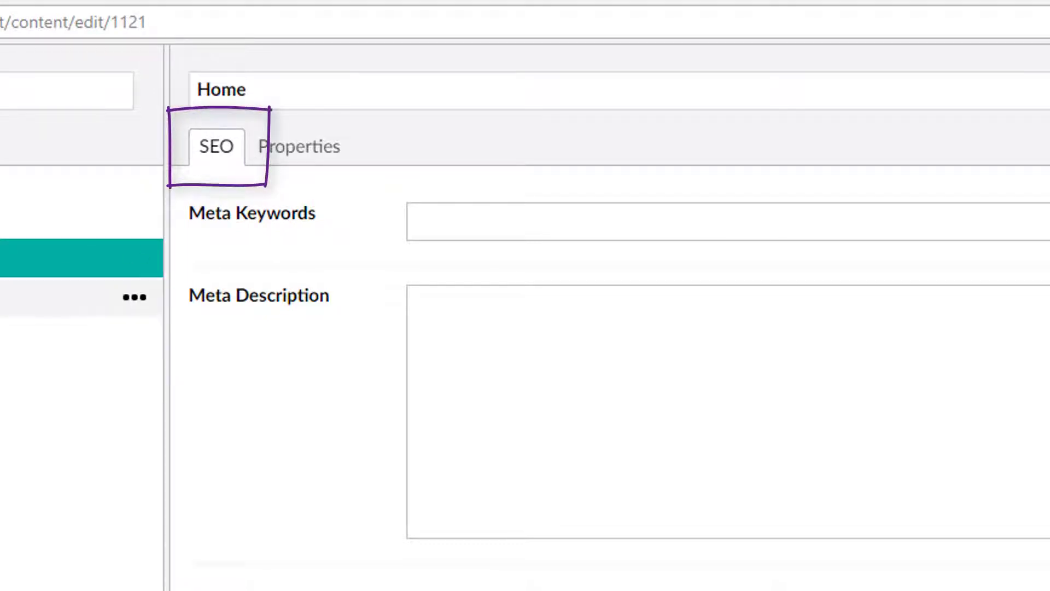
Check which compositions are available for the News Landing document type
{"action": "left_click", "coordinate": [7, 299]}
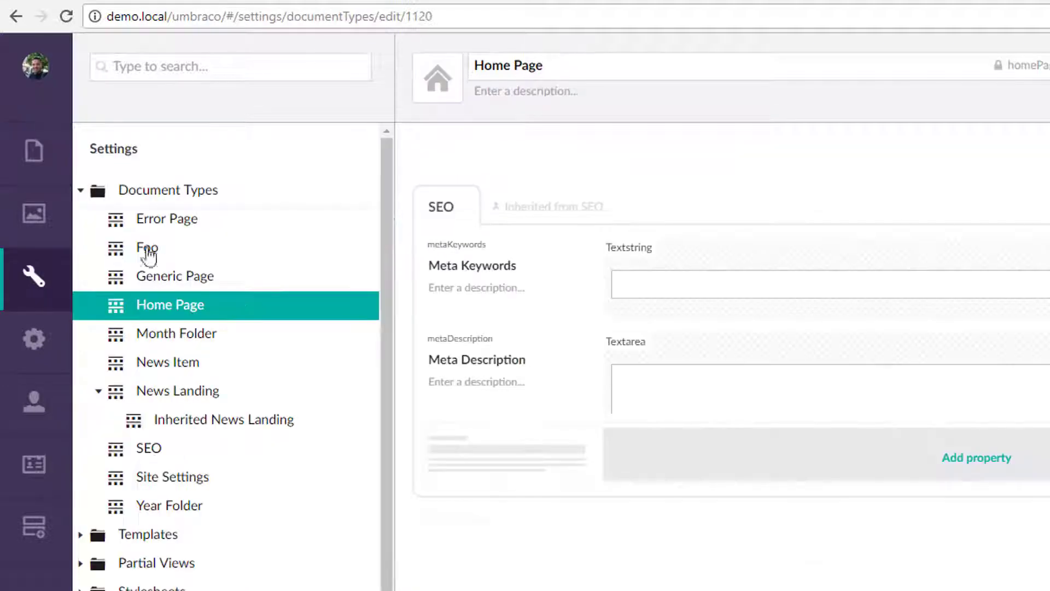
{"action": "left_click", "coordinate": [181, 393]}
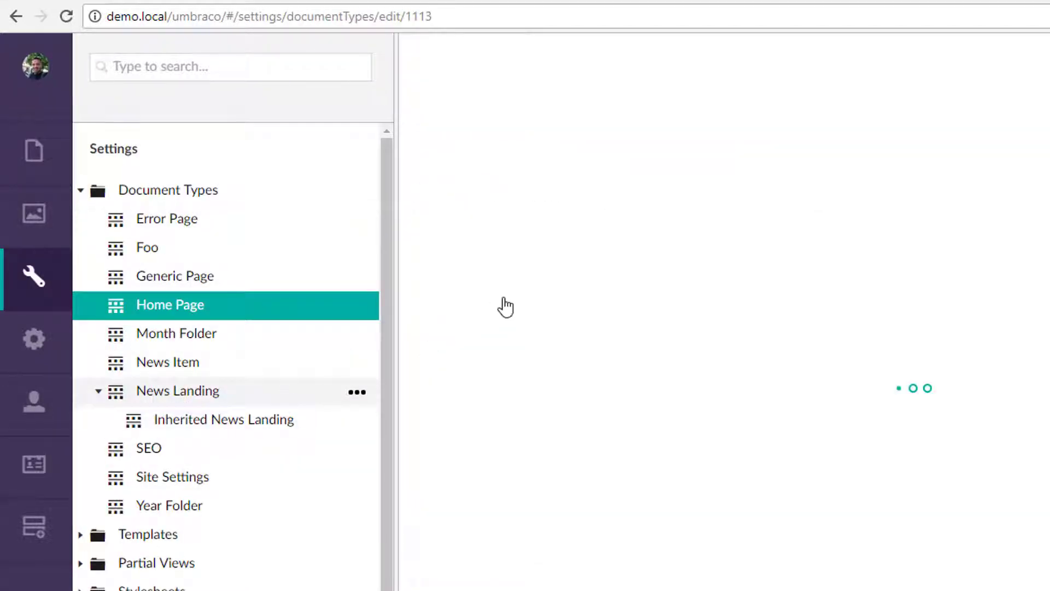
{"action": "left_click", "coordinate": [891, 164]}
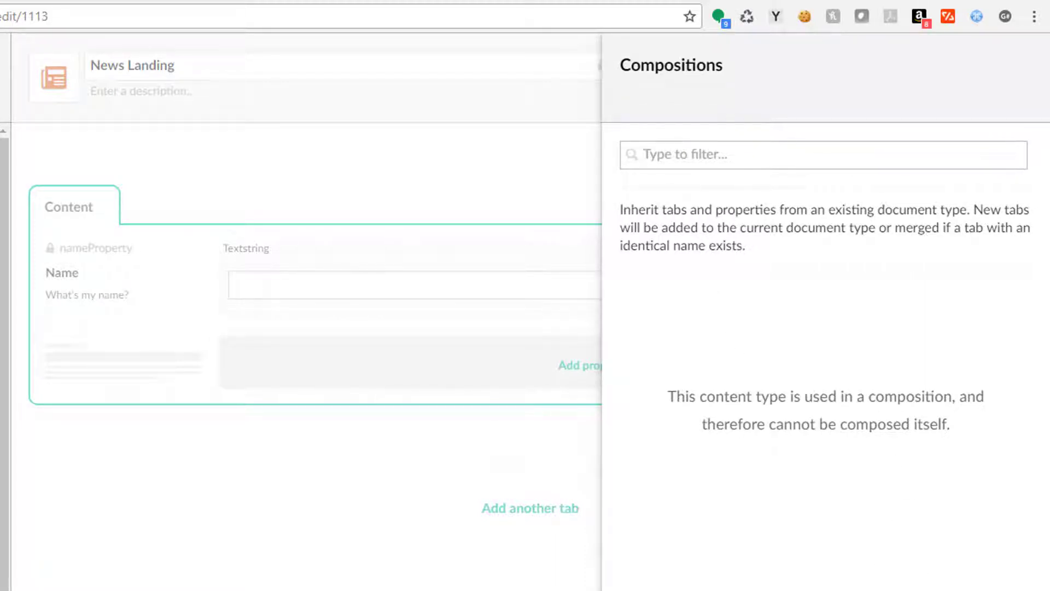
{"action": "left_click", "coordinate": [963, 589]}
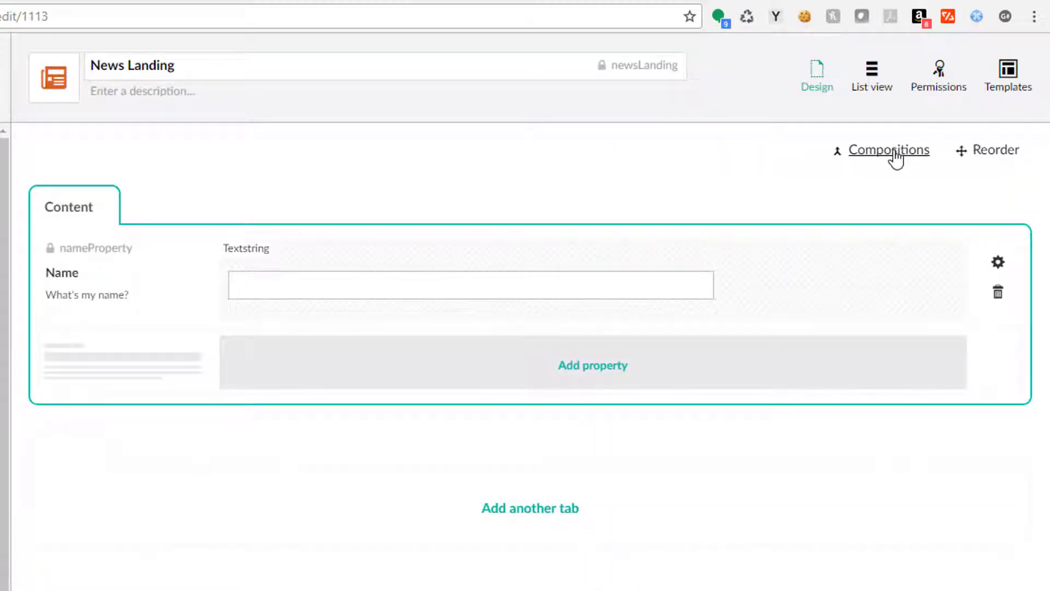
{"action": "left_click", "coordinate": [896, 159]}
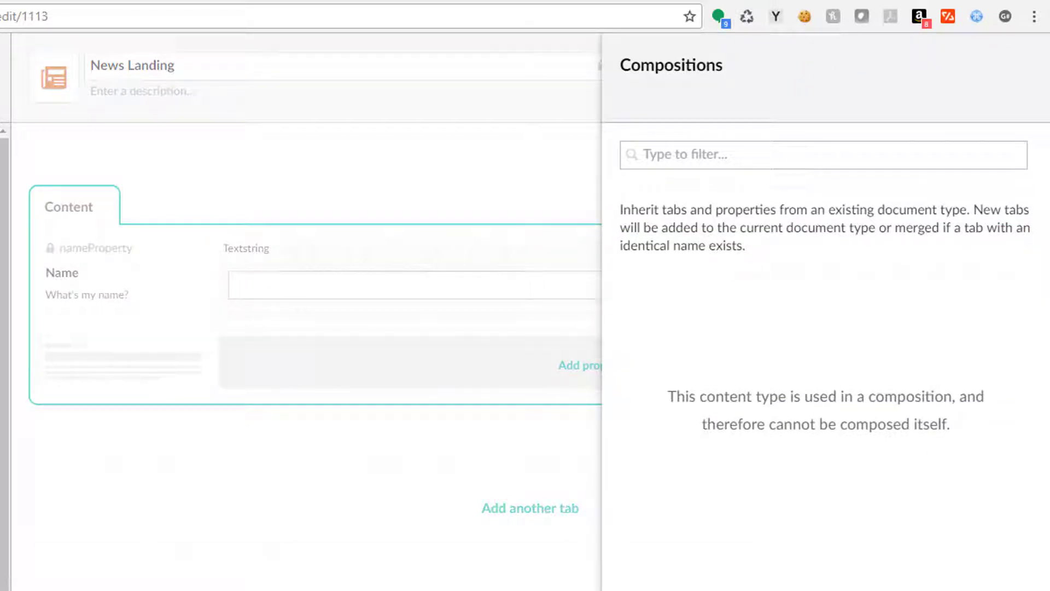
{"action": "left_click", "coordinate": [963, 589]}
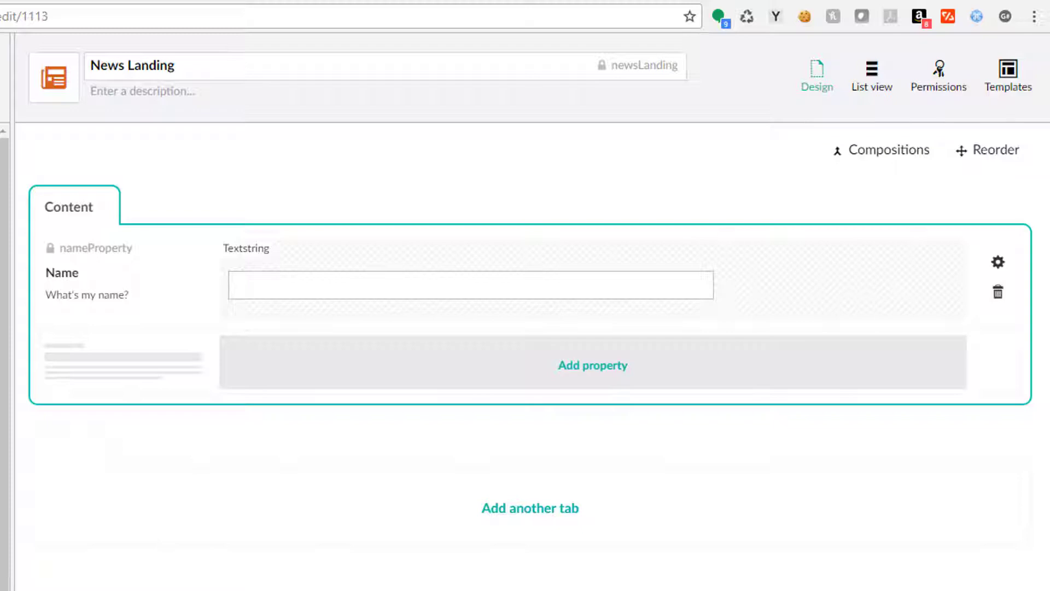
Add the SEO document type as a composition to the Generic Page document type and save it
{"action": "left_click", "coordinate": [2, 295]}
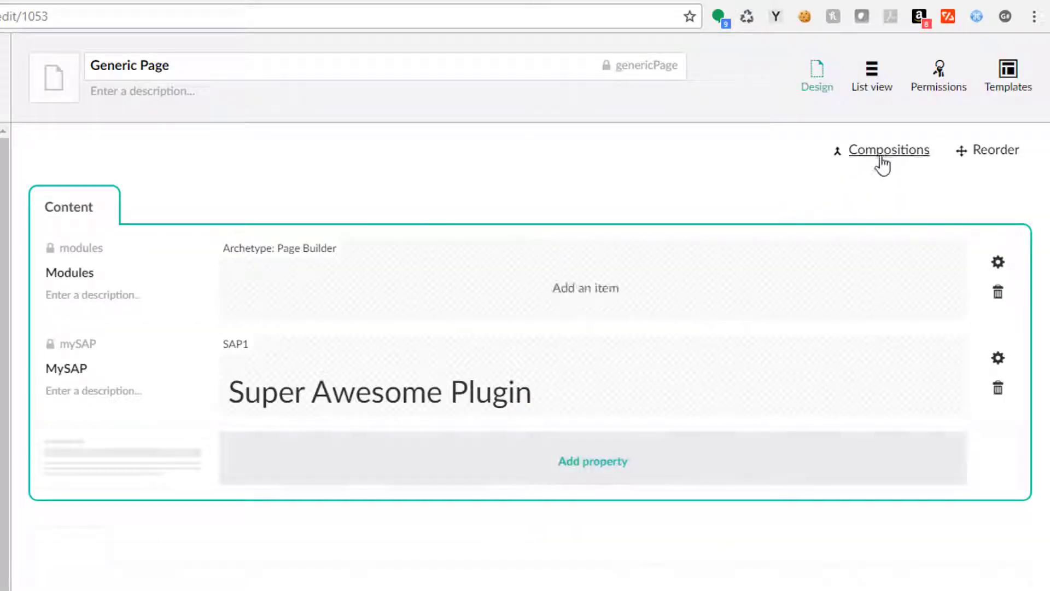
{"action": "left_click", "coordinate": [886, 159]}
{"action": "left_click", "coordinate": [686, 450]}
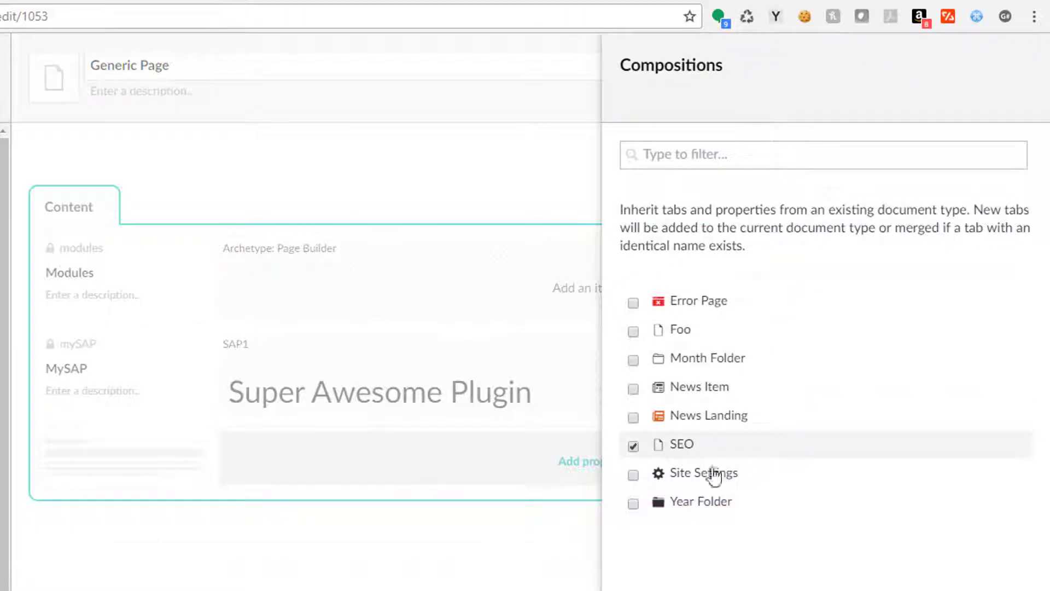
{"action": "left_click", "coordinate": [963, 589]}
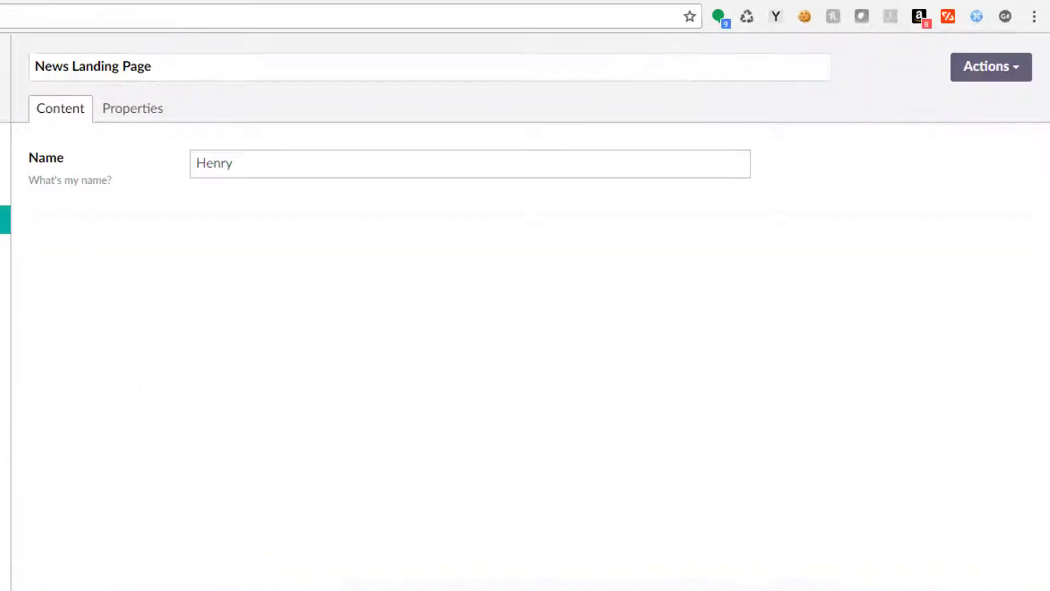
Create a Generic Page without a content template under the Home node, name it "About Us" and save it
{"action": "right_click", "coordinate": [136, 212]}
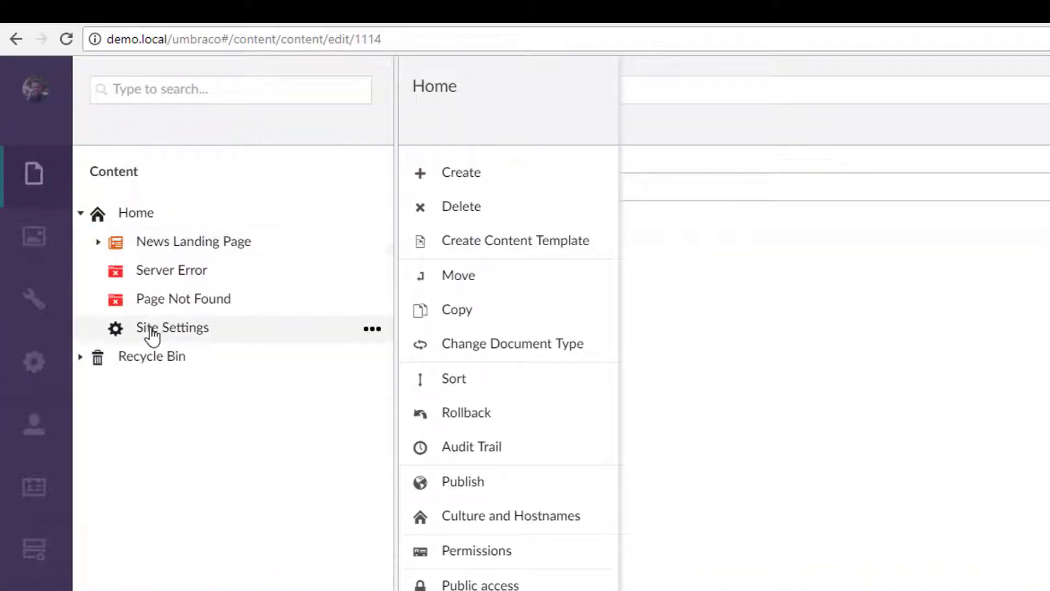
{"action": "left_click", "coordinate": [508, 177]}
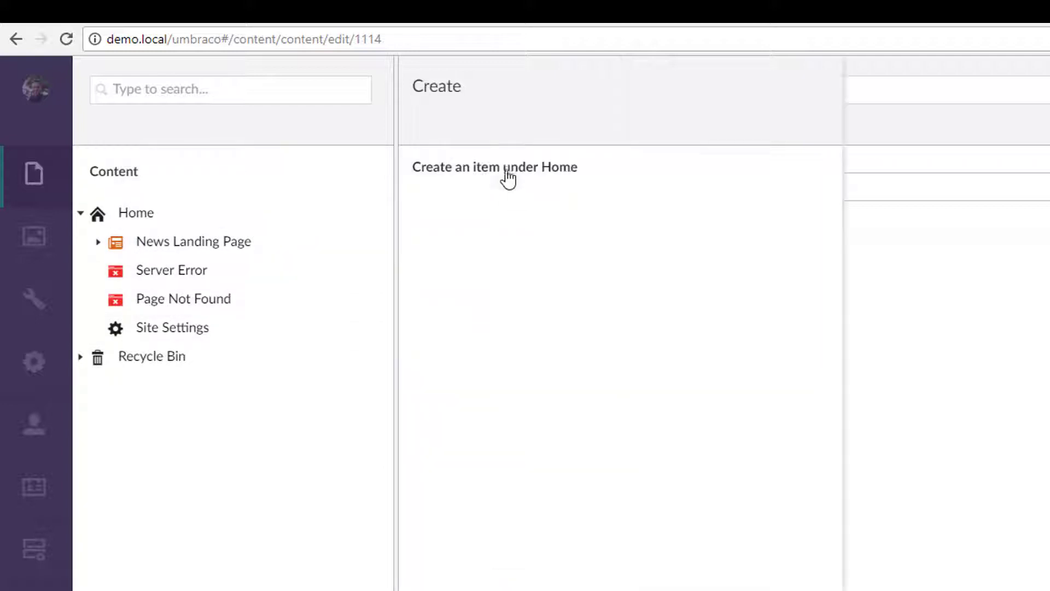
{"action": "left_click", "coordinate": [547, 234]}
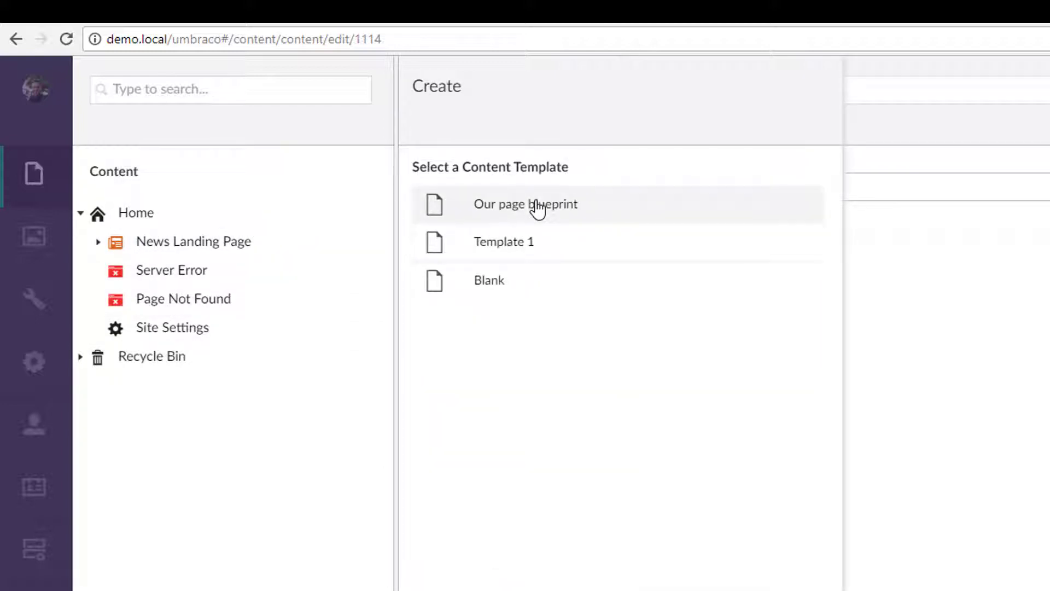
{"action": "left_click", "coordinate": [510, 263]}
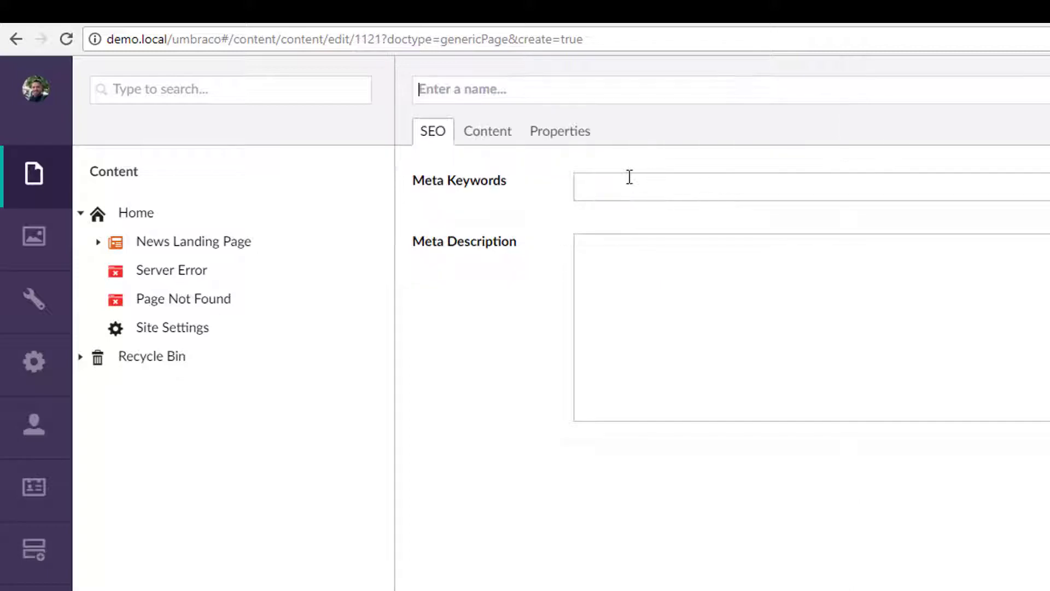
{"action": "type", "text": "Hi t"}
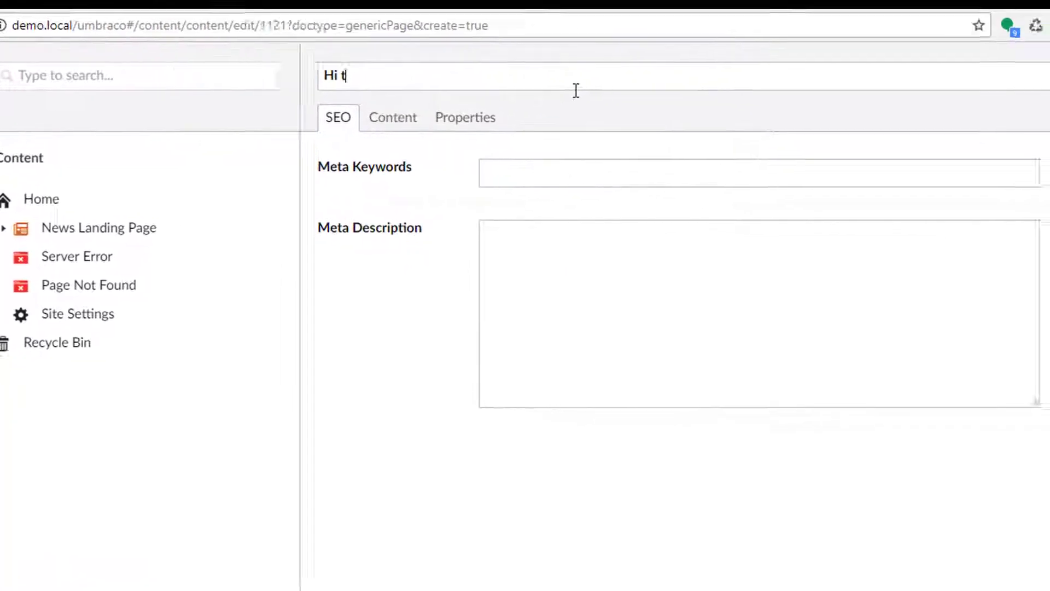
{"action": "key", "text": "BackSpace"}
{"action": "key", "text": "BackSpace"}
{"action": "type", "text": "About"}
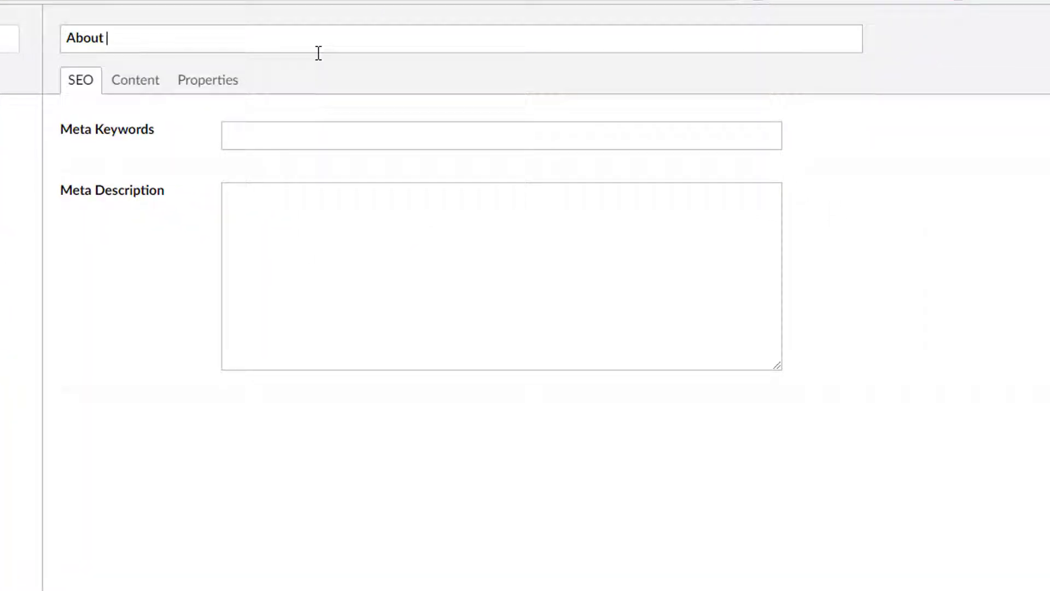
{"action": "type", "text": " Us"}
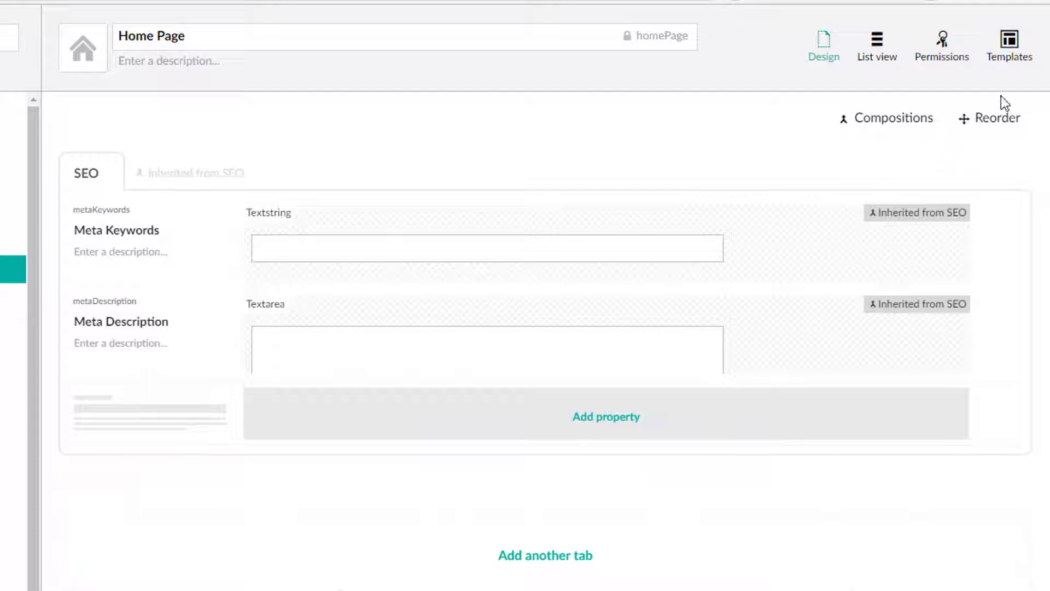
Raise the SEO tab's sort order in the SEO document type so it follows the Content tab, and save
{"action": "left_click", "coordinate": [997, 126]}
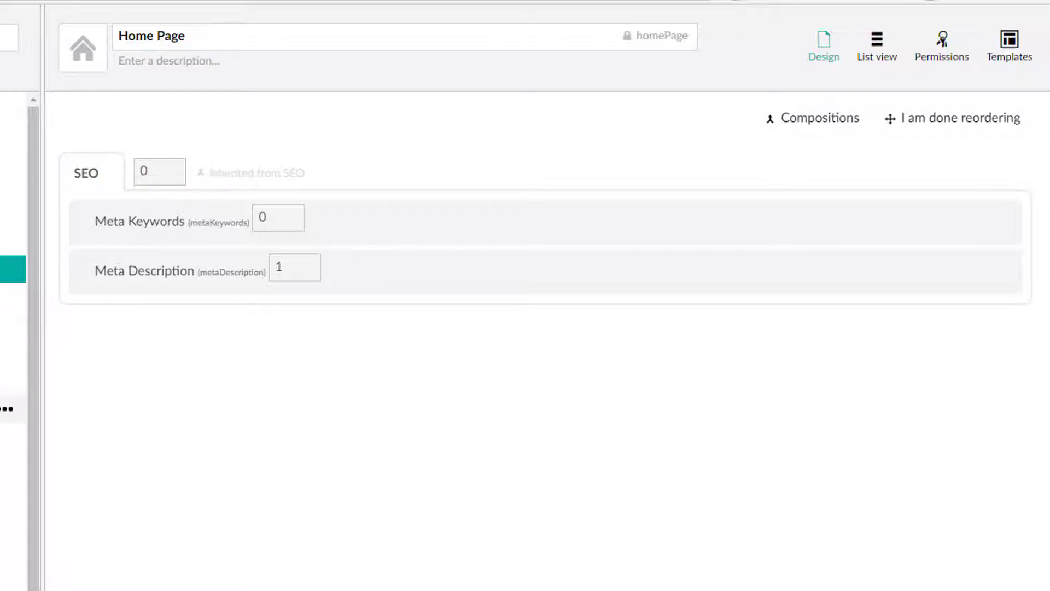
{"action": "left_click", "coordinate": [11, 408]}
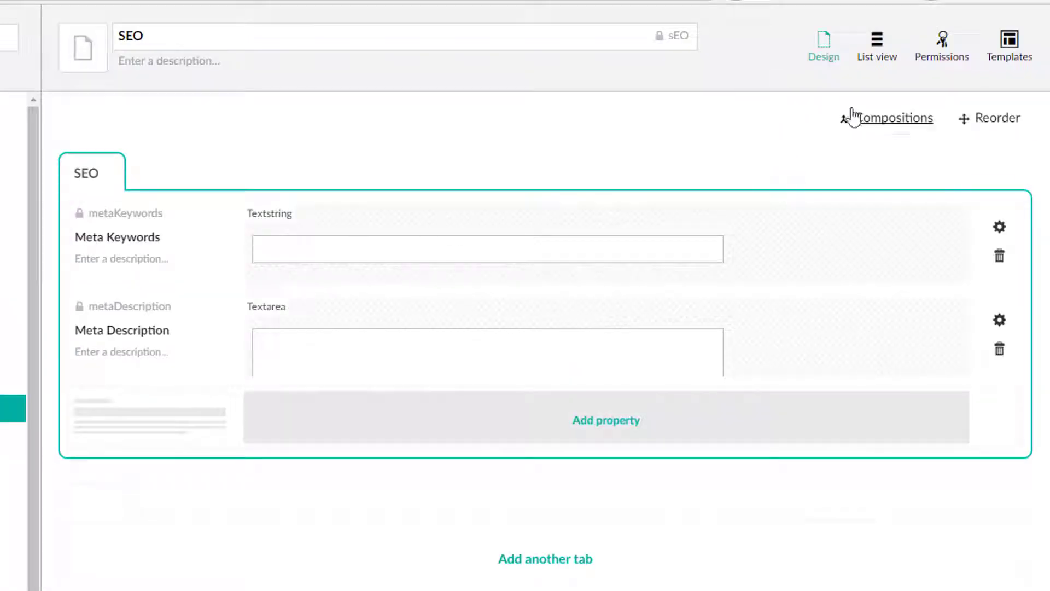
{"action": "left_click", "coordinate": [997, 117]}
{"action": "left_click", "coordinate": [186, 178]}
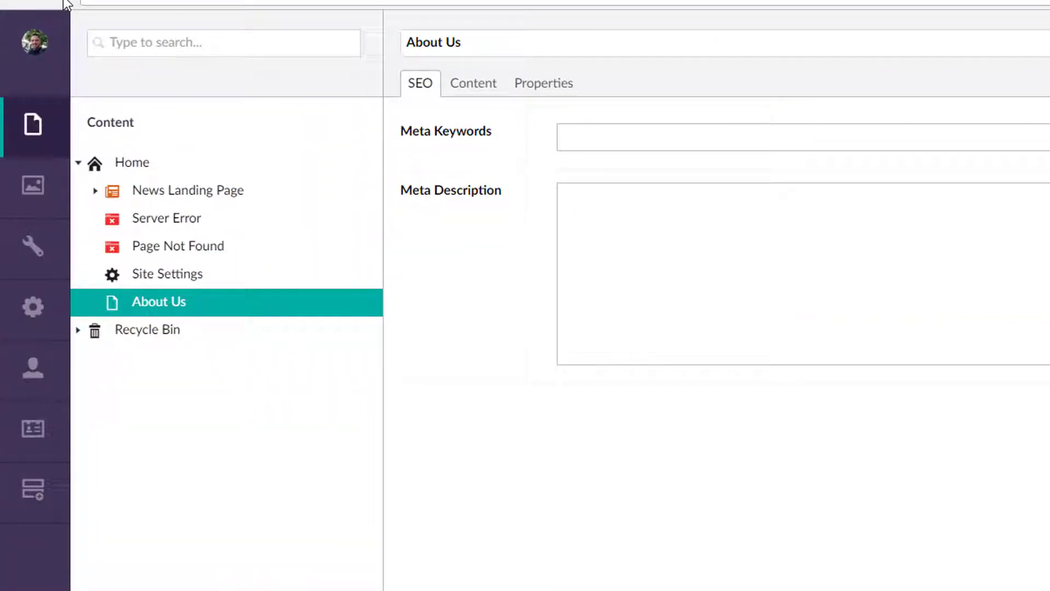
Reload the About Us content node and check the order and fields of its Content, SEO and Properties tabs
{"action": "key", "text": "F5"}
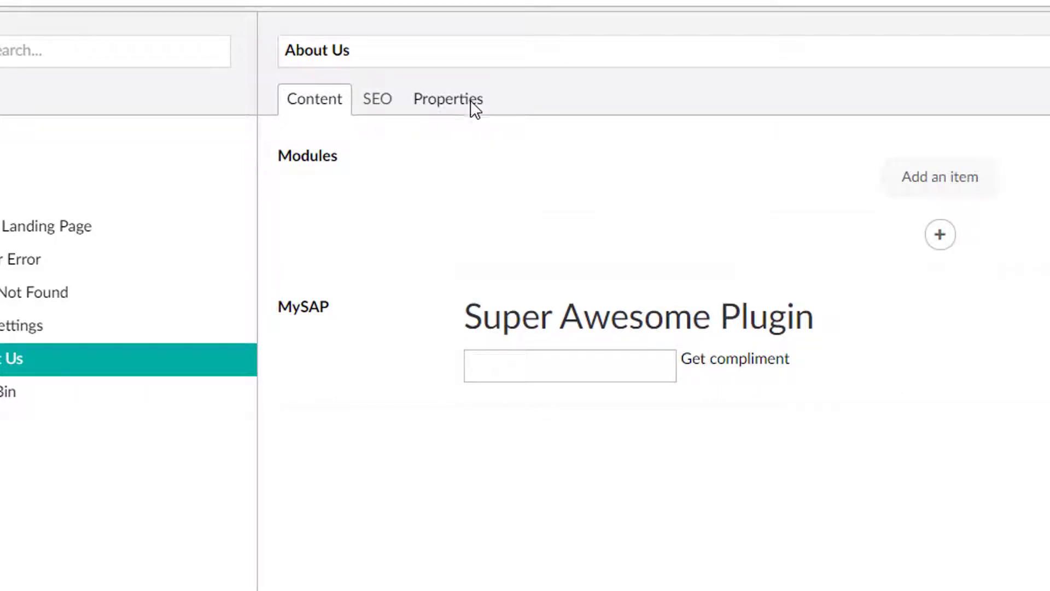
{"action": "left_click", "coordinate": [469, 102]}
{"action": "left_click", "coordinate": [384, 112]}
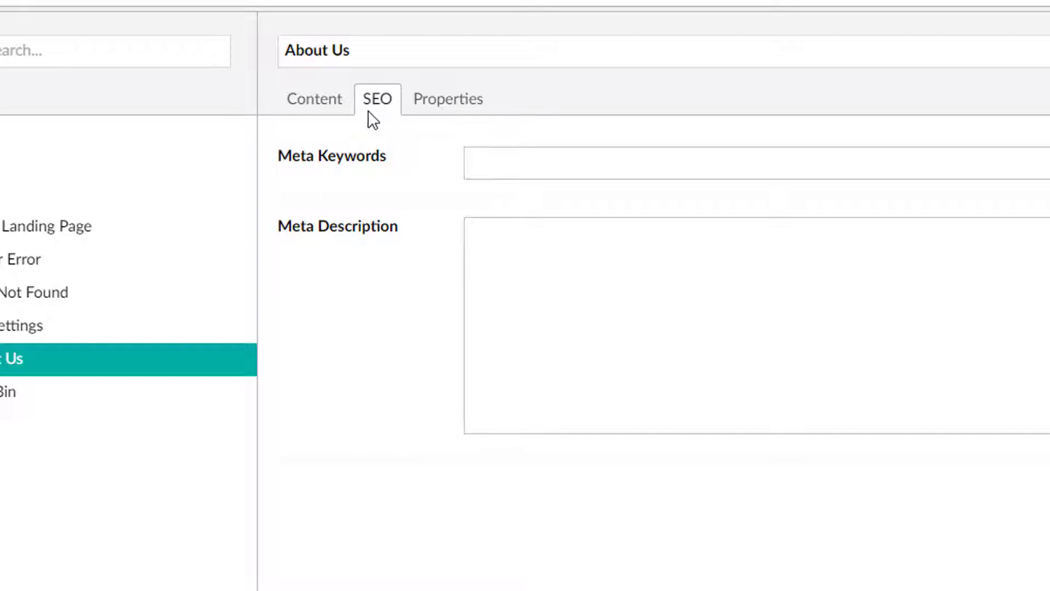
{"action": "left_click", "coordinate": [325, 109]}
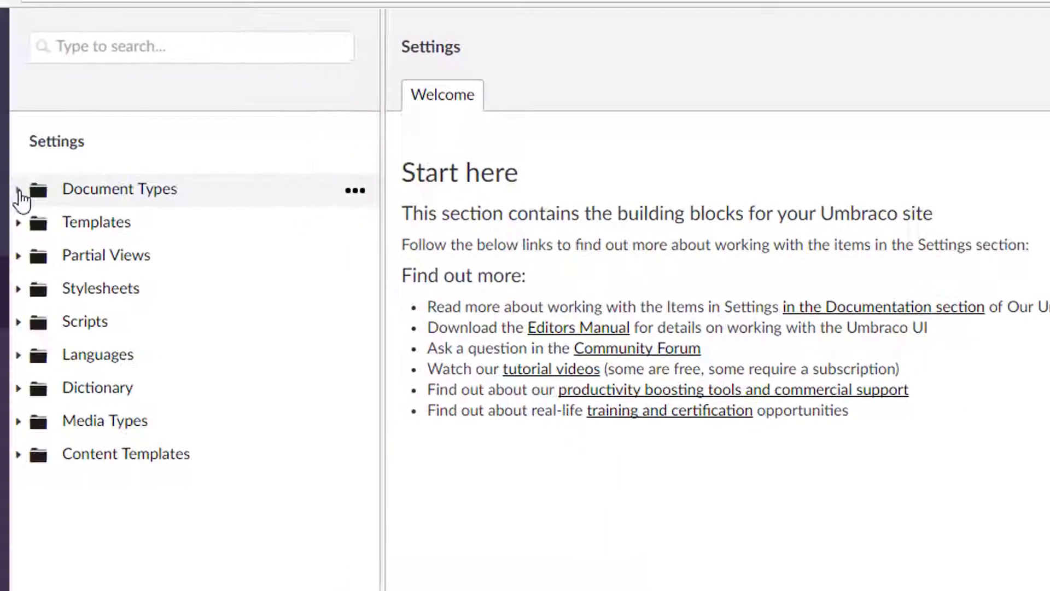
Review the document types in the Settings tree, including News Landing's child type, and collapse the list again
{"action": "left_click", "coordinate": [18, 192]}
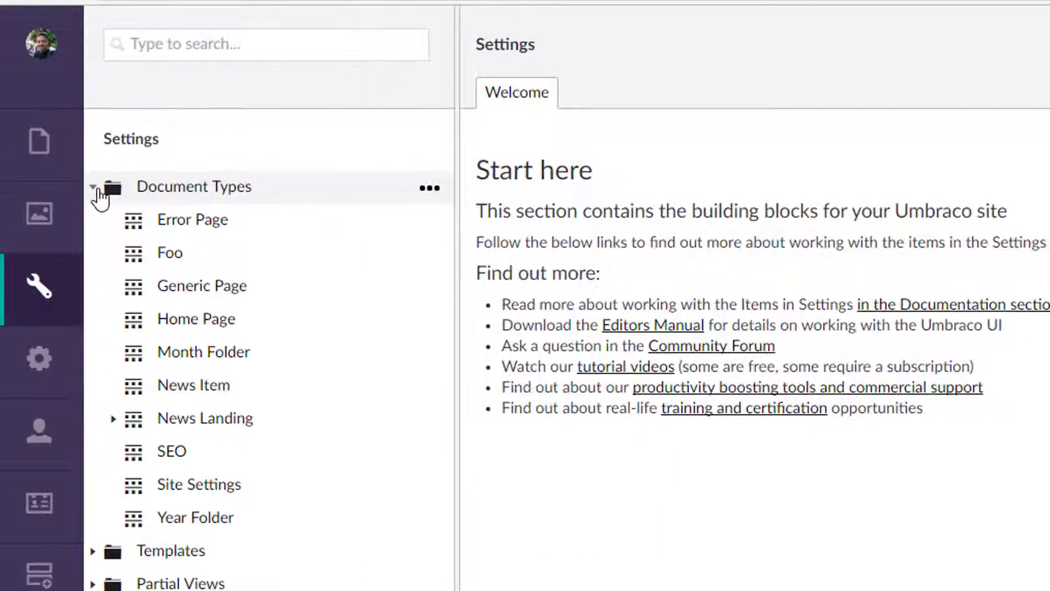
{"action": "left_click", "coordinate": [111, 420]}
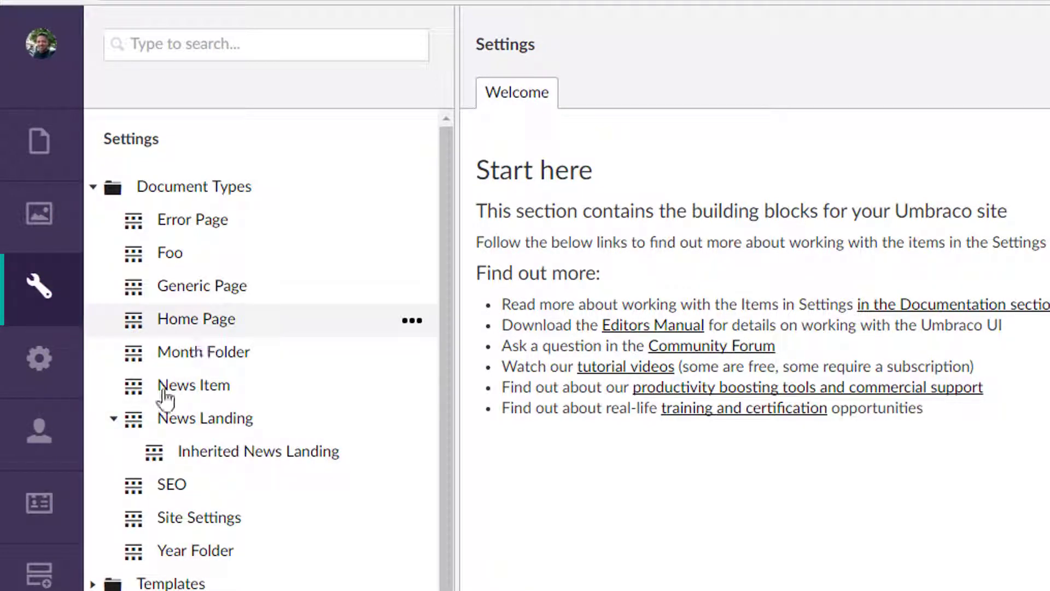
{"action": "left_click", "coordinate": [112, 418]}
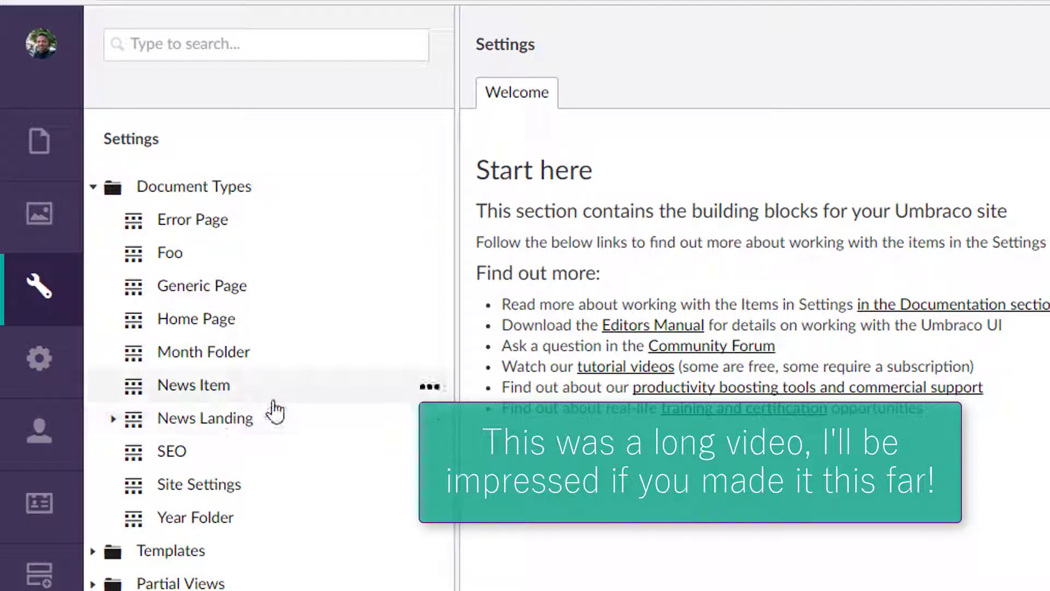
{"action": "left_click", "coordinate": [93, 189]}
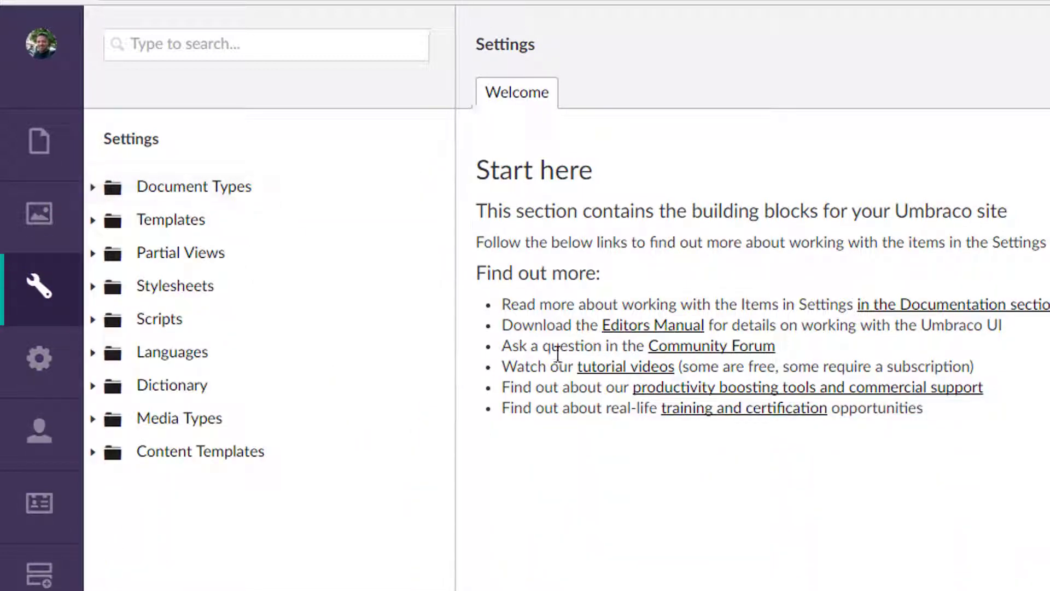